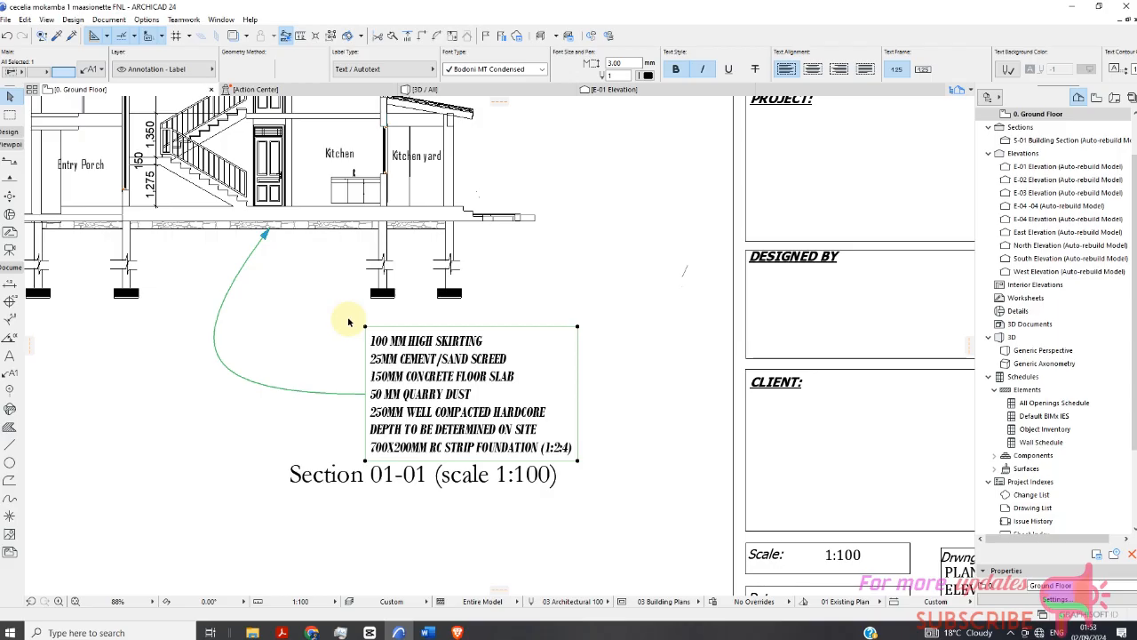
Zoom through the roof notes and floor construction notes labels on the section sheet to examine their text.
scroll(349, 321, "down", 5)
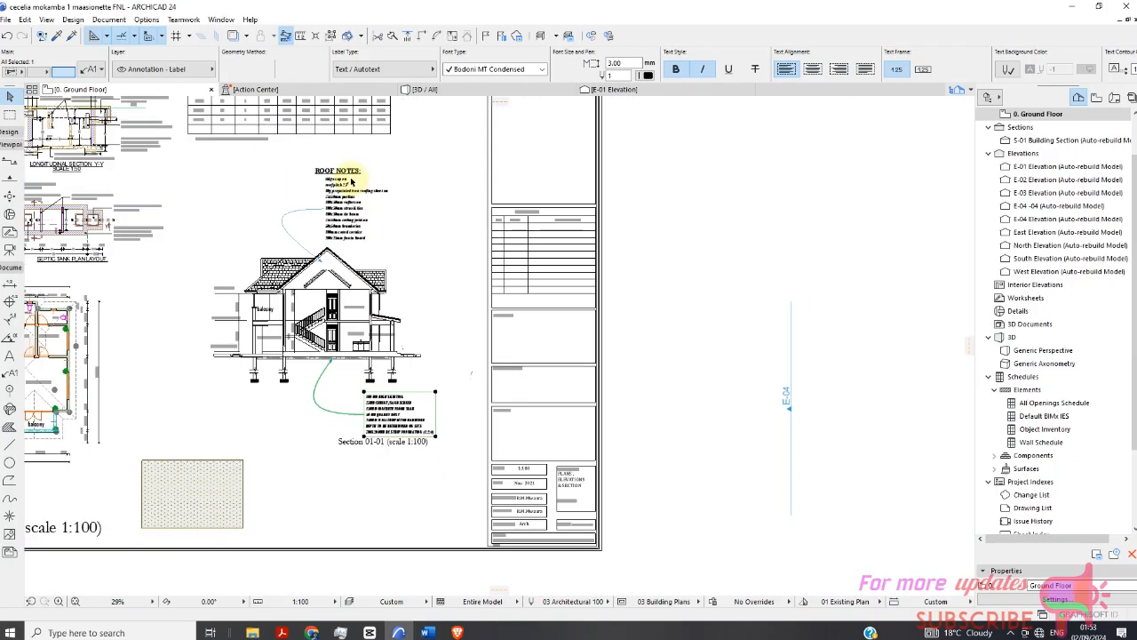
scroll(340, 182, "up", 4)
scroll(409, 297, "down", 2)
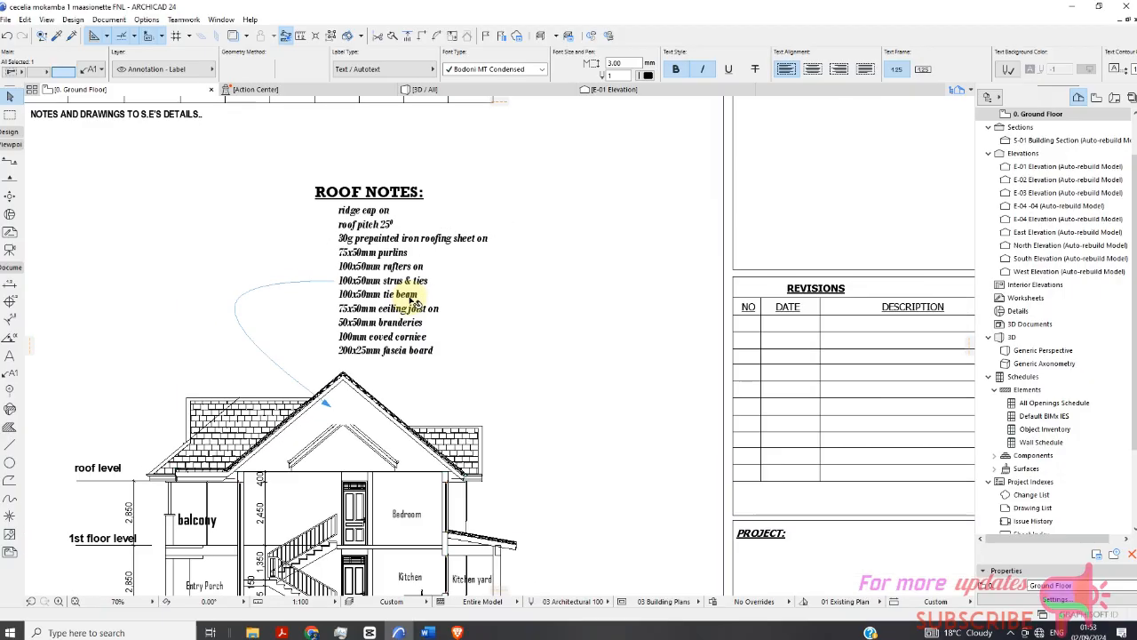
scroll(367, 313, "up", 2)
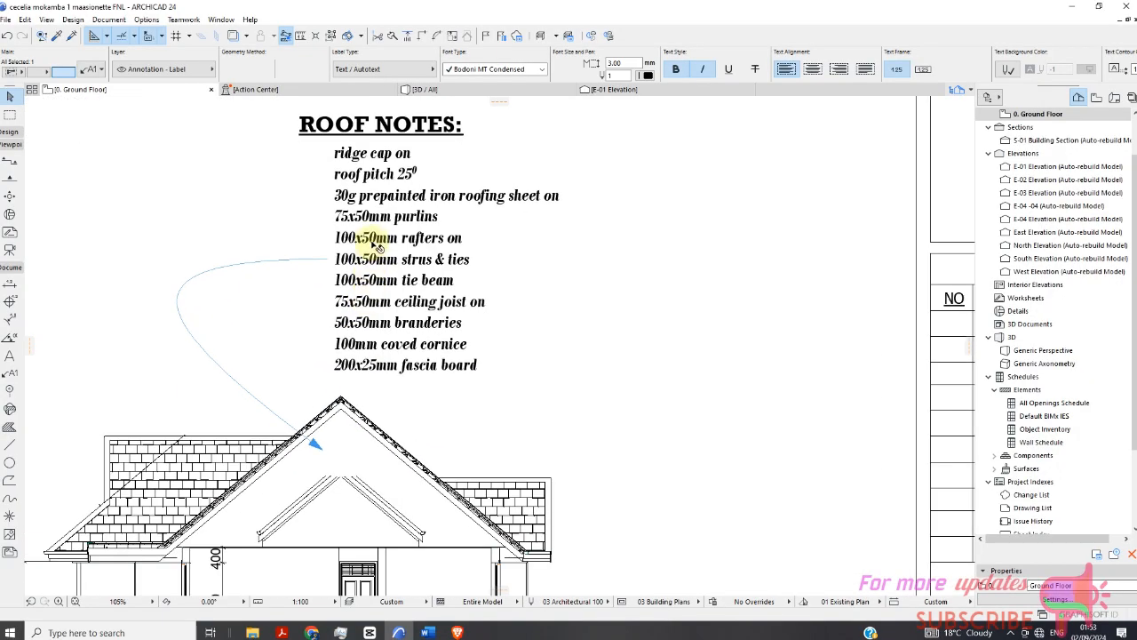
scroll(396, 302, "up", 1)
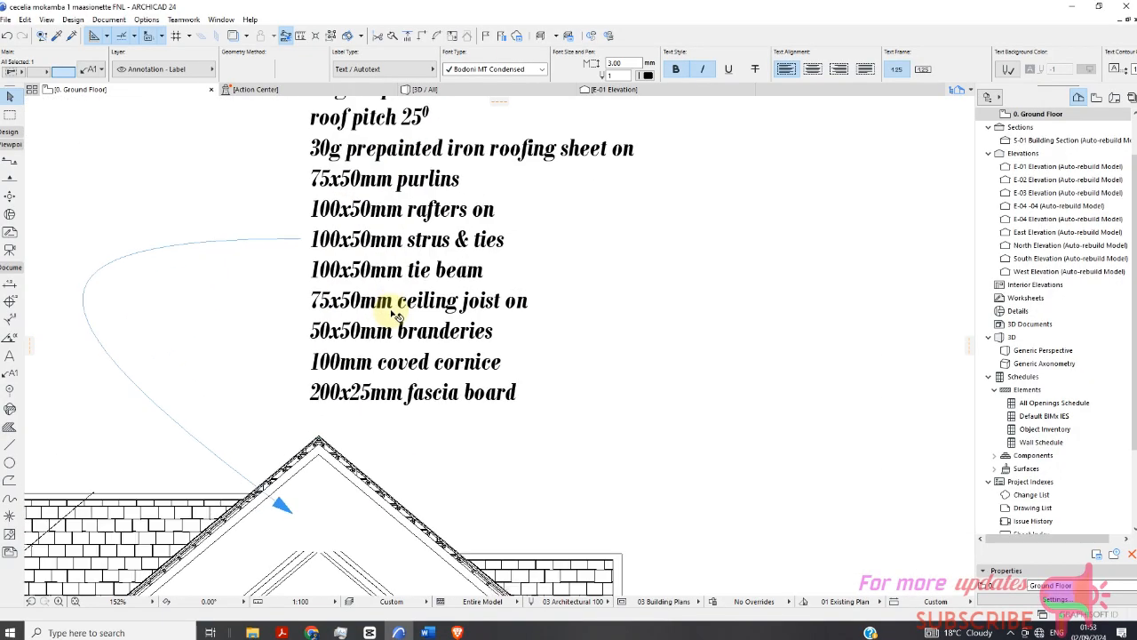
scroll(395, 298, "down", 1)
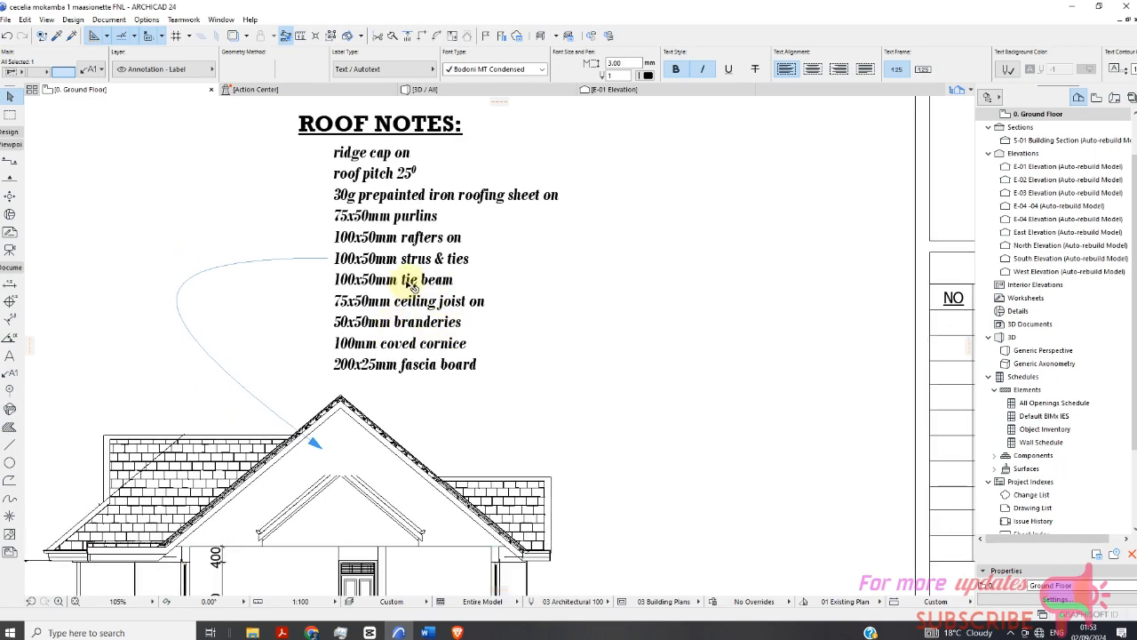
scroll(391, 275, "up", 2)
scroll(402, 261, "down", 1)
scroll(387, 227, "up", 3)
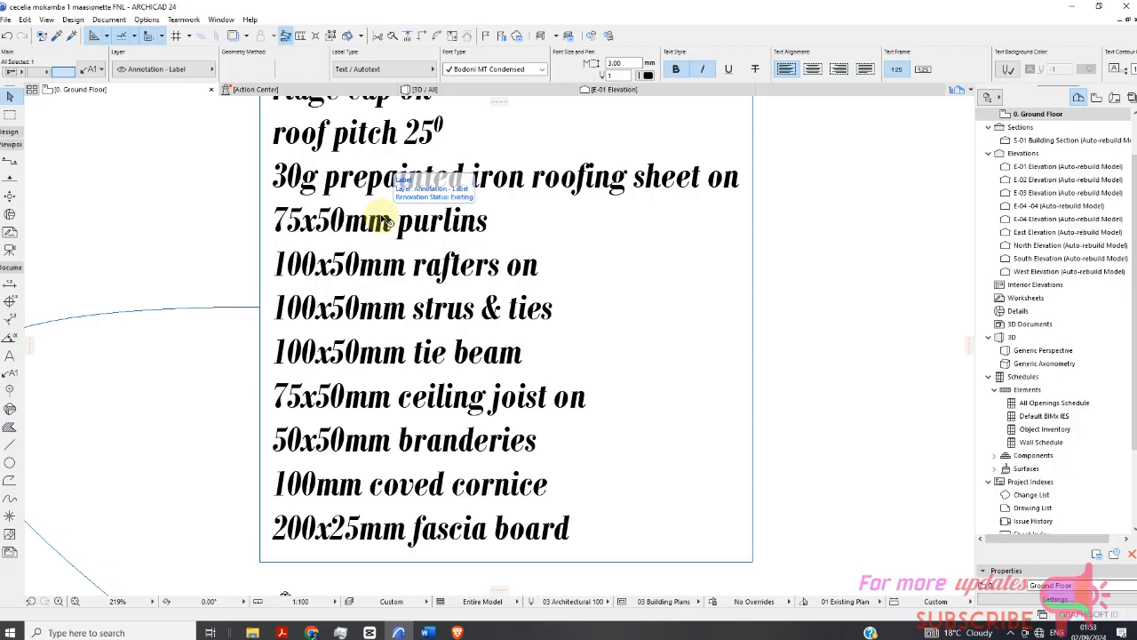
scroll(406, 186, "down", 2)
scroll(406, 185, "up", 2)
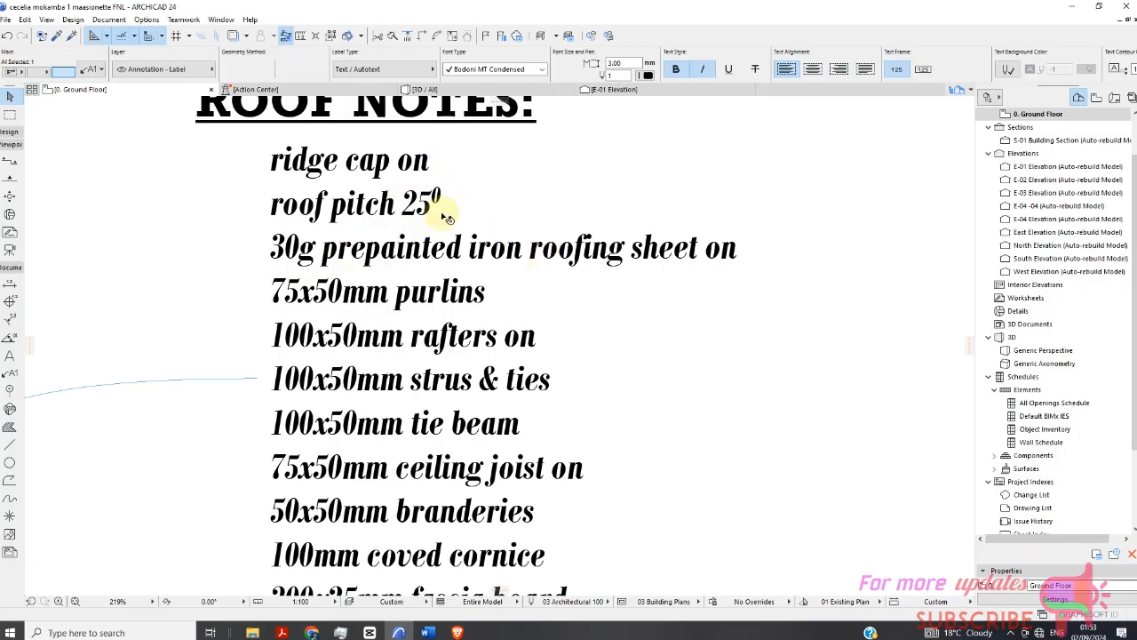
scroll(305, 267, "down", 4)
scroll(414, 402, "up", 1)
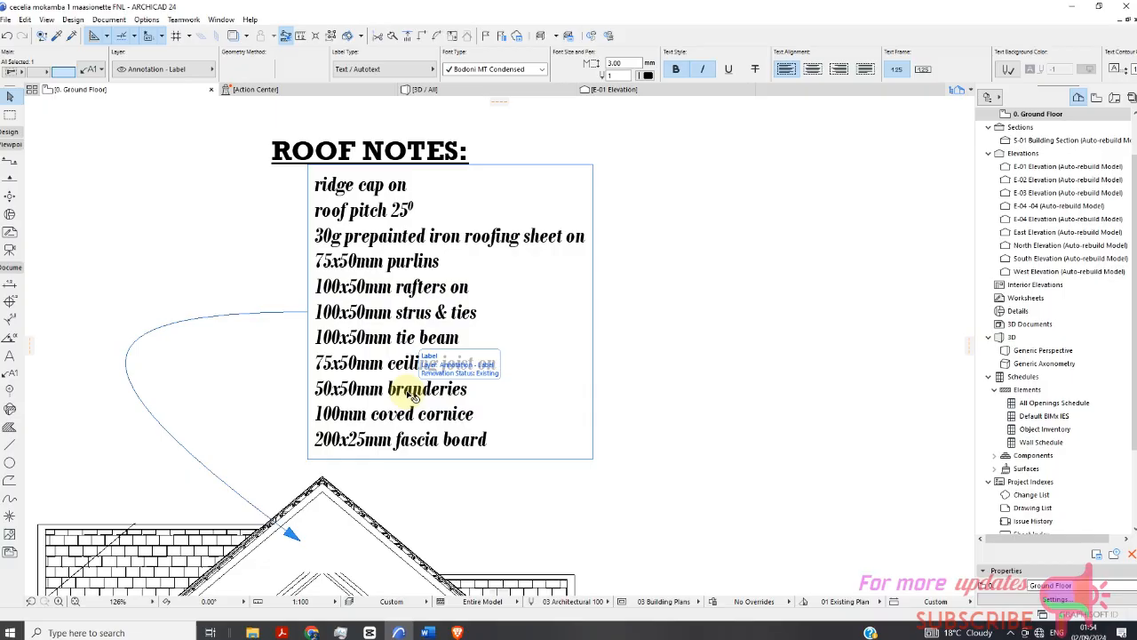
scroll(414, 396, "down", 5)
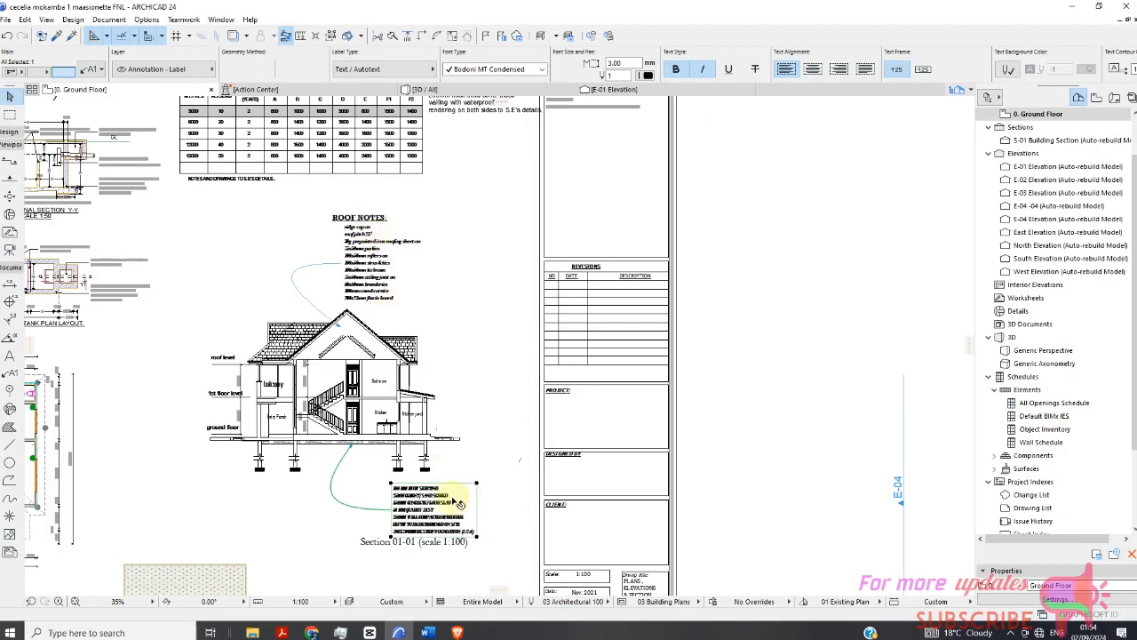
scroll(437, 533, "up", 4)
scroll(437, 533, "down", 2)
scroll(448, 463, "up", 7)
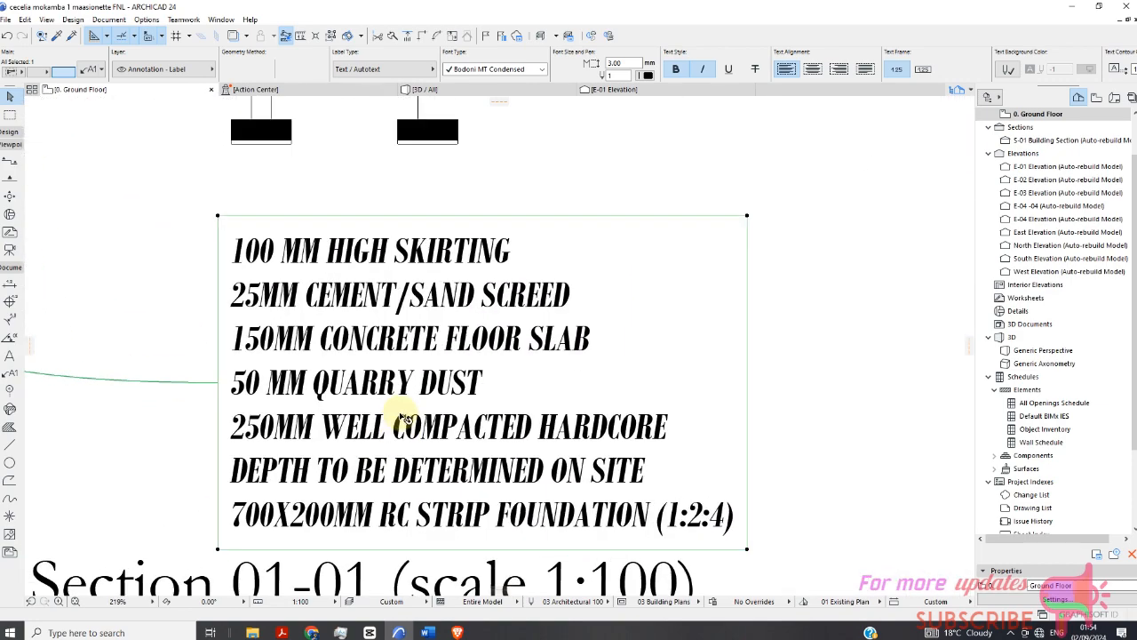
scroll(482, 293, "down", 2)
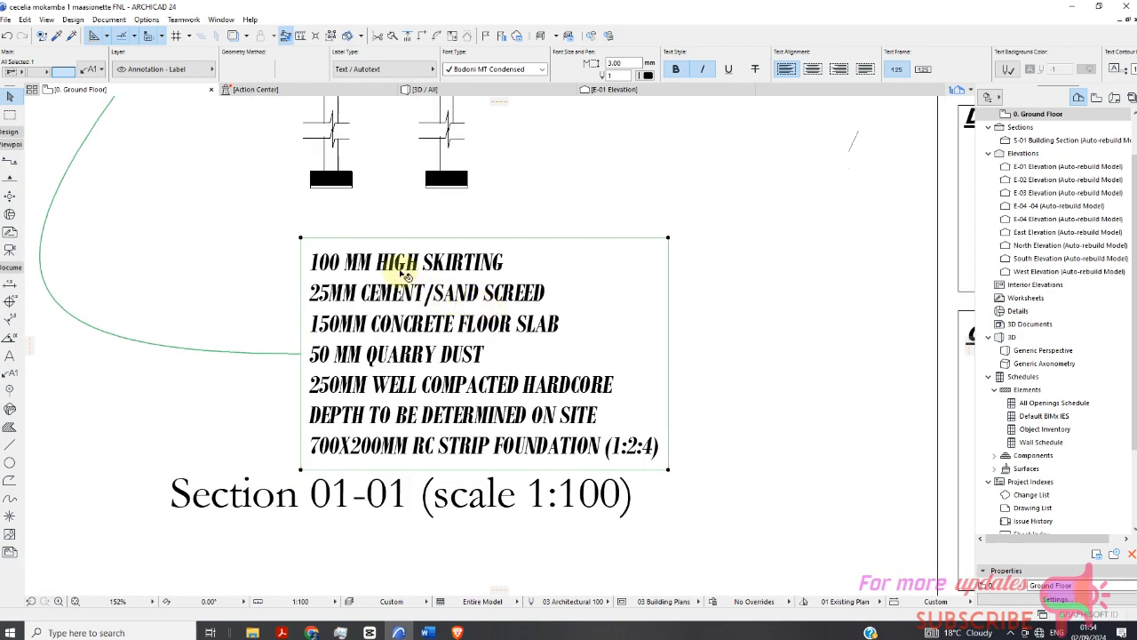
scroll(418, 276, "down", 1)
scroll(425, 282, "up", 2)
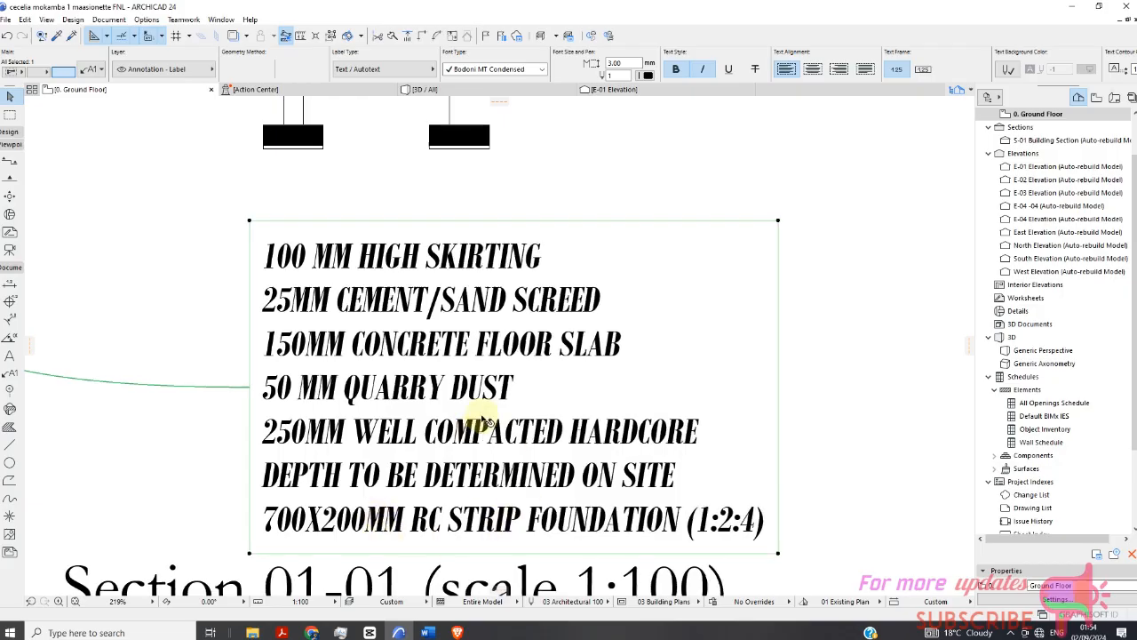
scroll(482, 420, "down", 5)
scroll(462, 373, "up", 6)
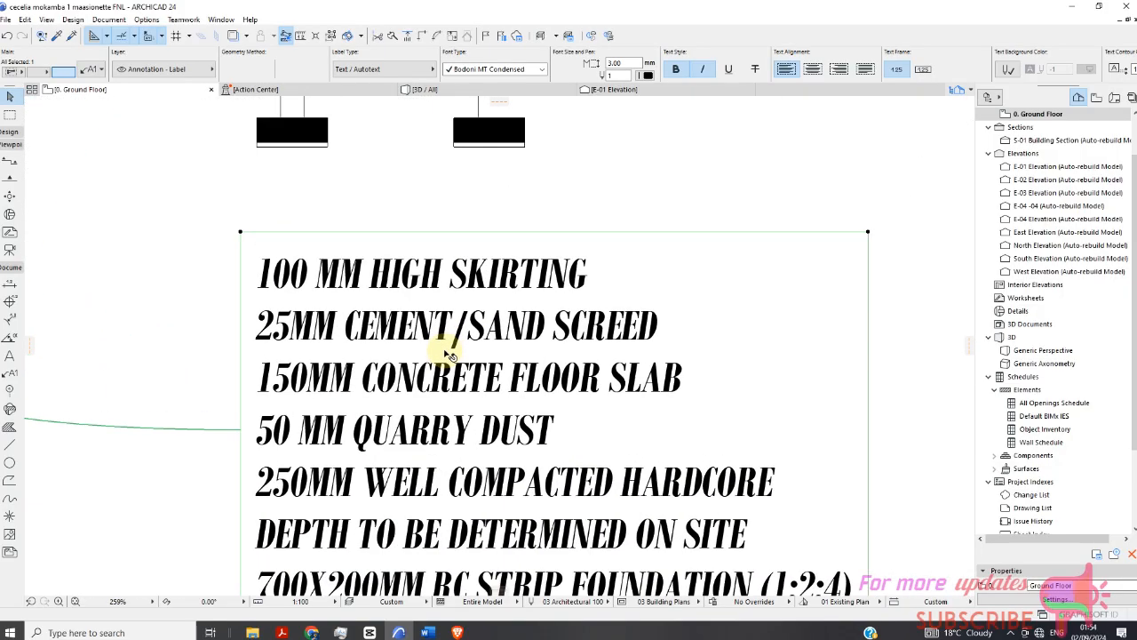
scroll(450, 353, "up", 1)
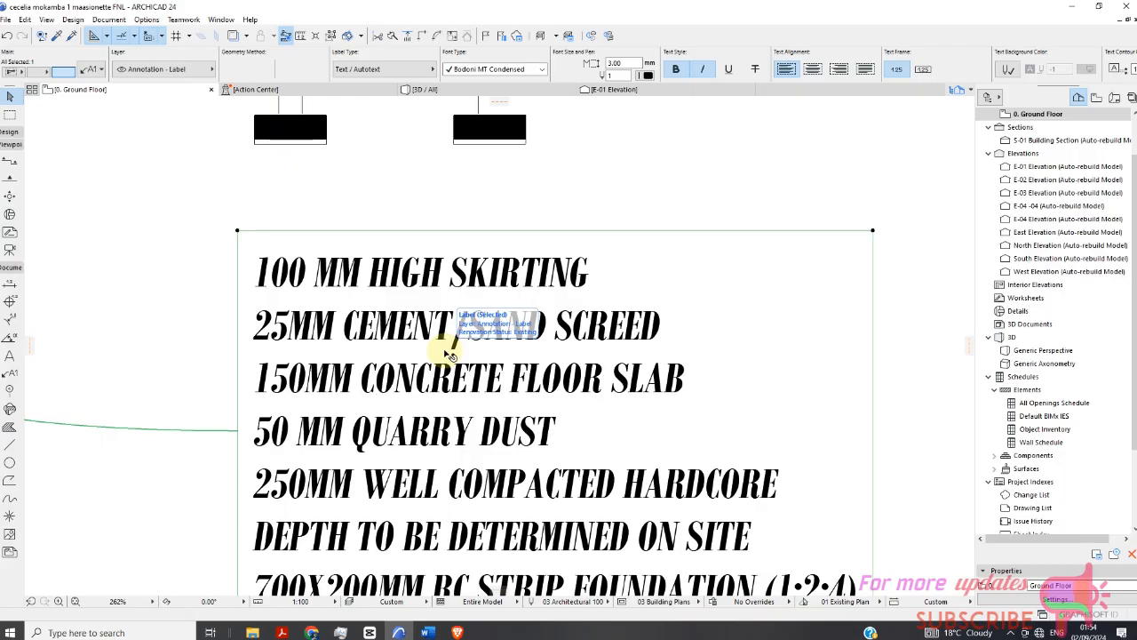
scroll(418, 342, "down", 8)
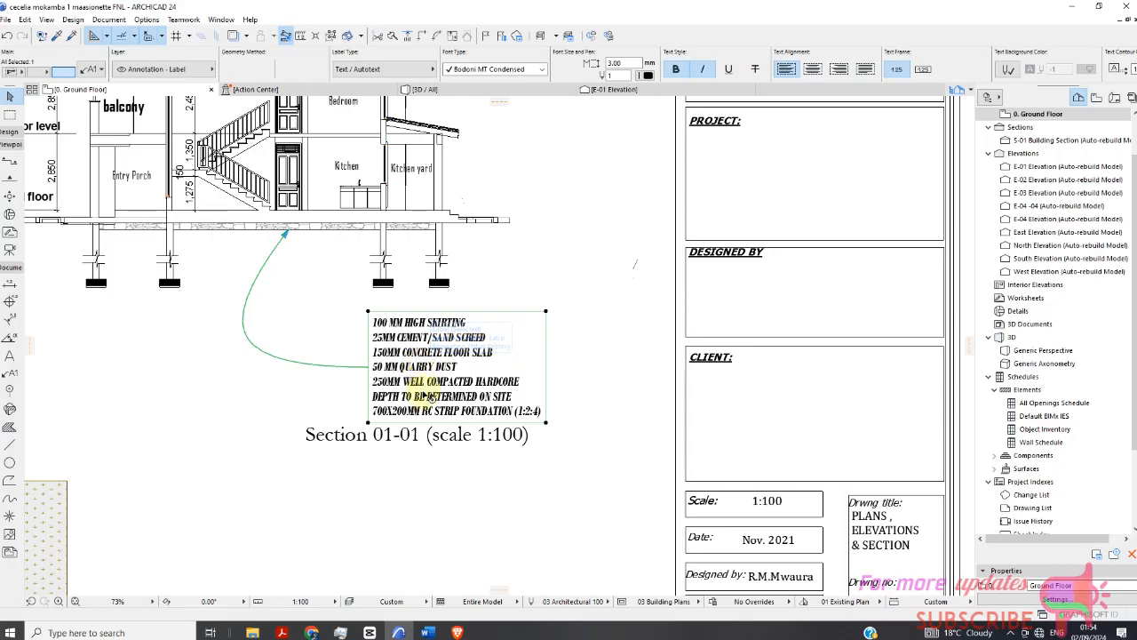
scroll(334, 423, "down", 2)
scroll(334, 423, "down", 3)
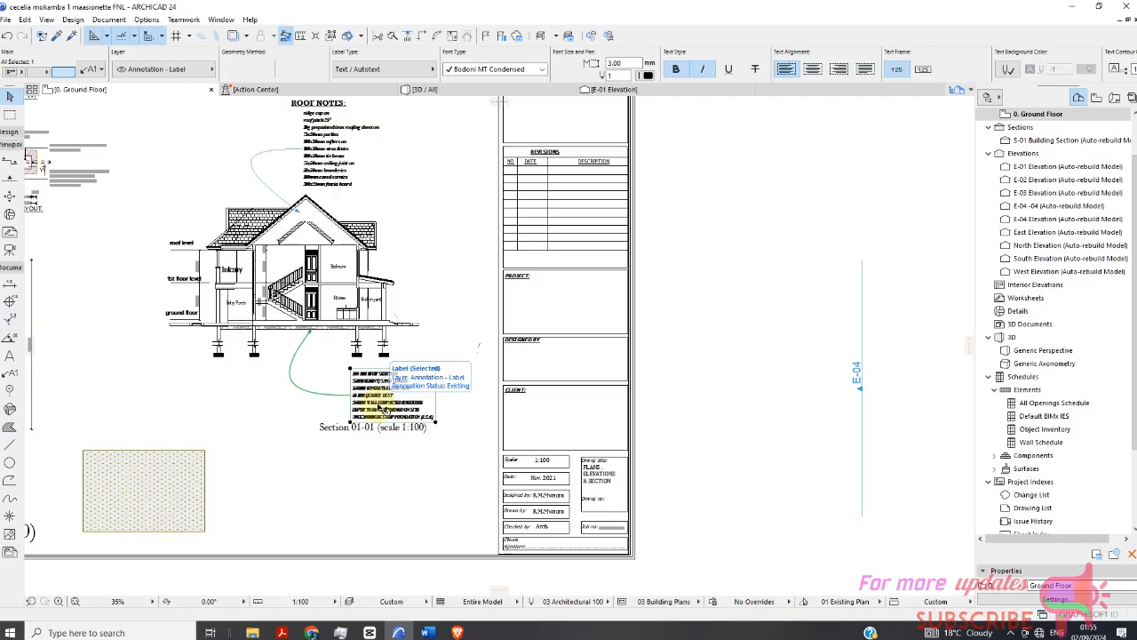
scroll(366, 204, "up", 5)
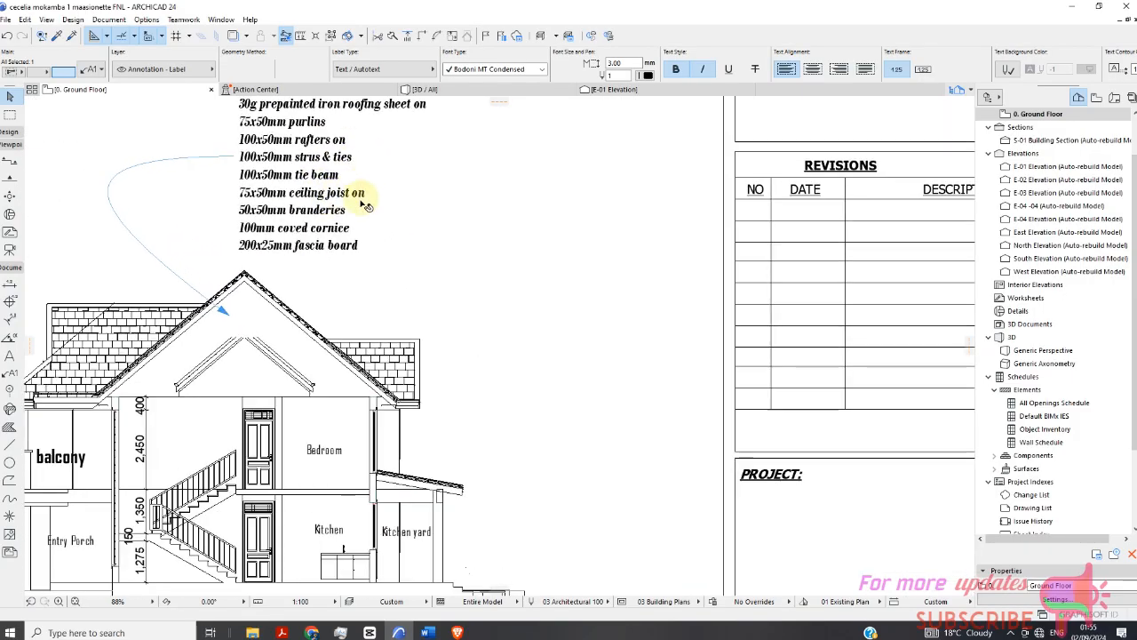
scroll(366, 204, "down", 5)
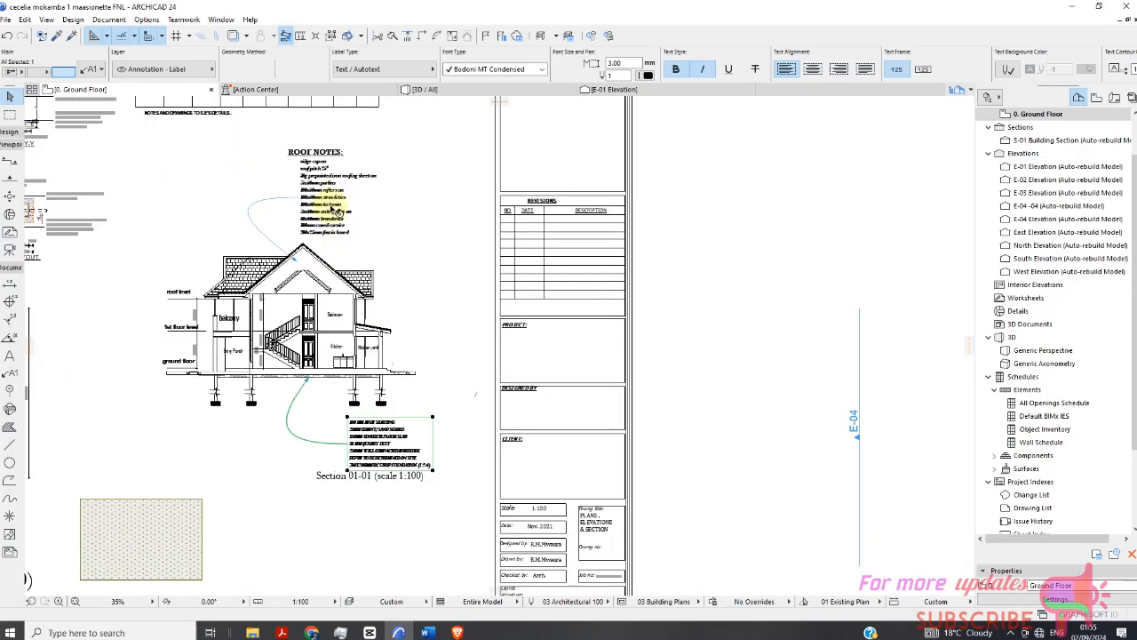
scroll(333, 209, "up", 3)
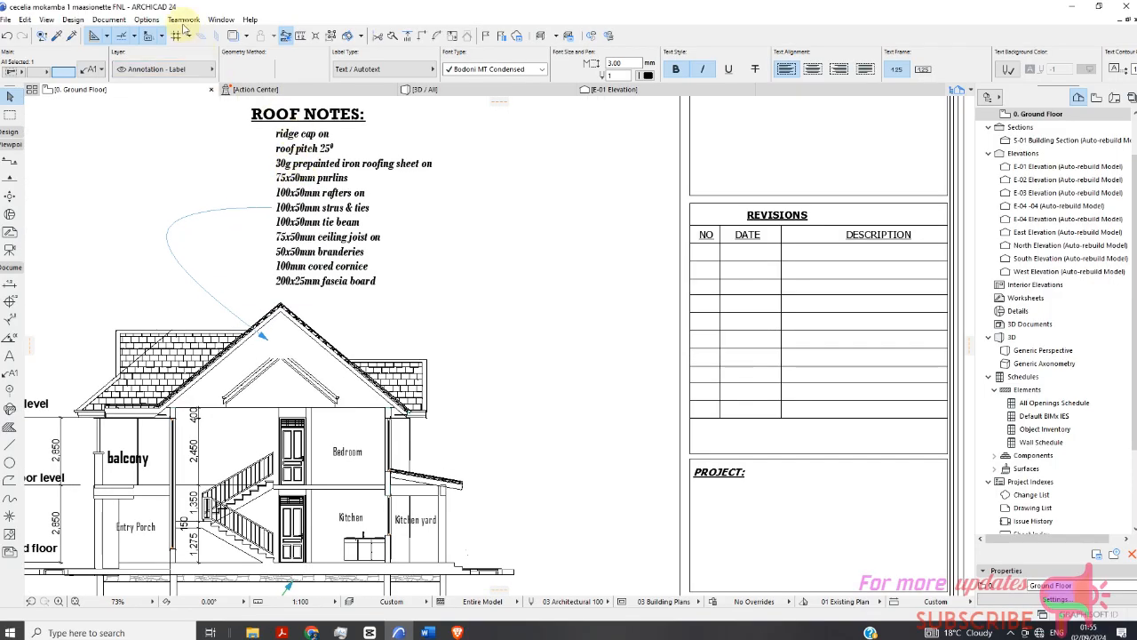
scroll(296, 175, "down", 2)
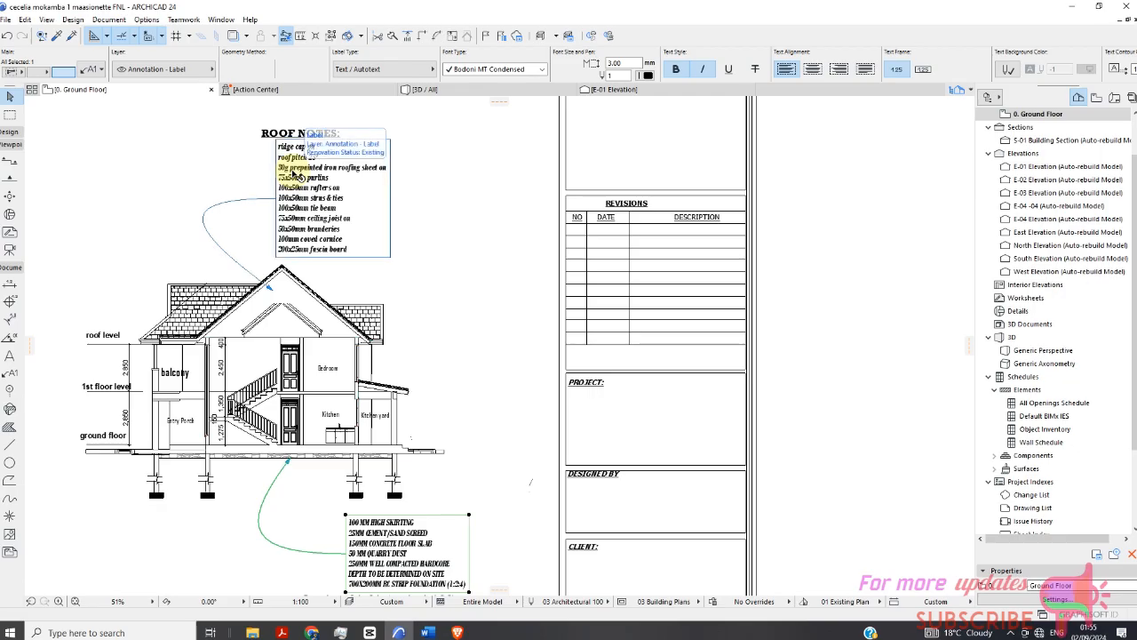
scroll(293, 178, "down", 1)
scroll(297, 179, "up", 6)
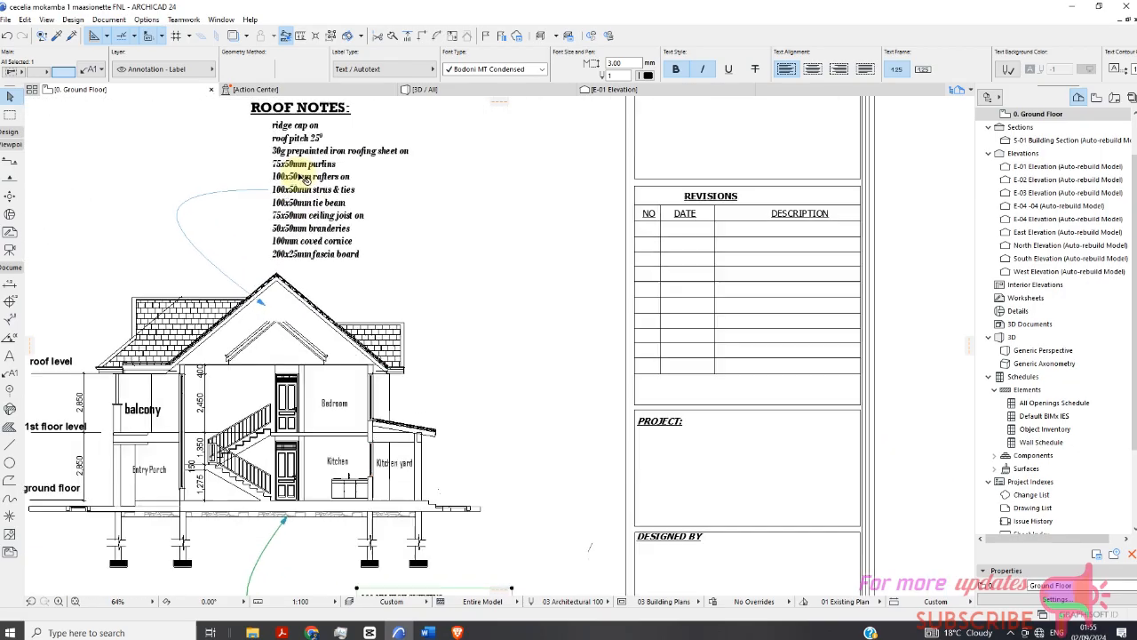
scroll(311, 235, "down", 2)
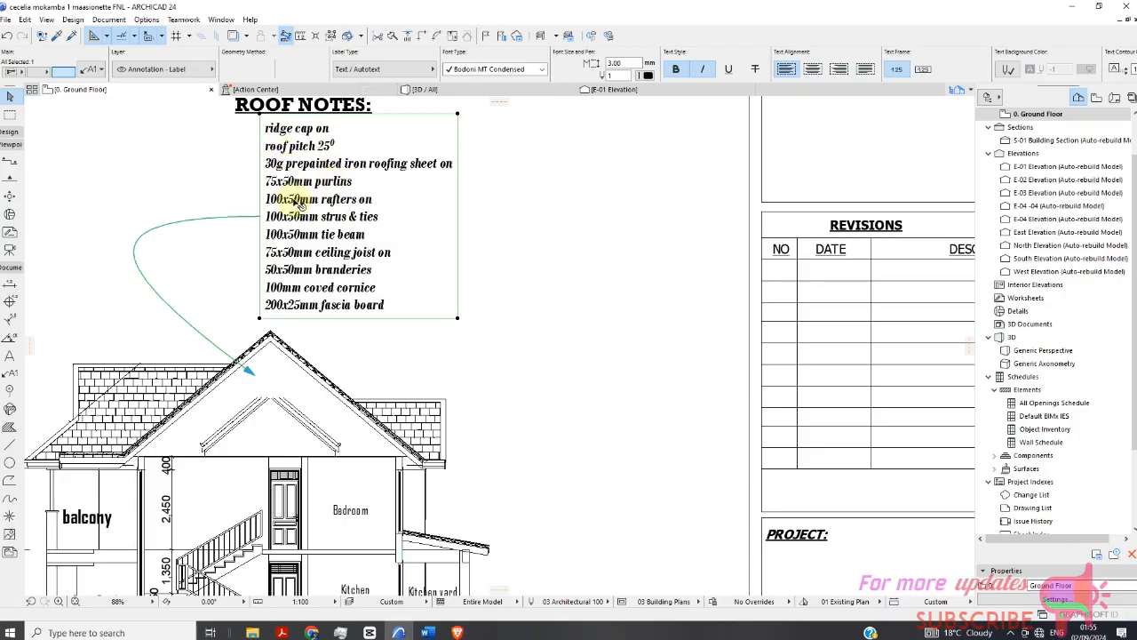
scroll(292, 208, "down", 2)
Activate the Label tool with the Text / Autotext label type and place a text label beside the sheet near the E-04 marker.
left_click(470, 246)
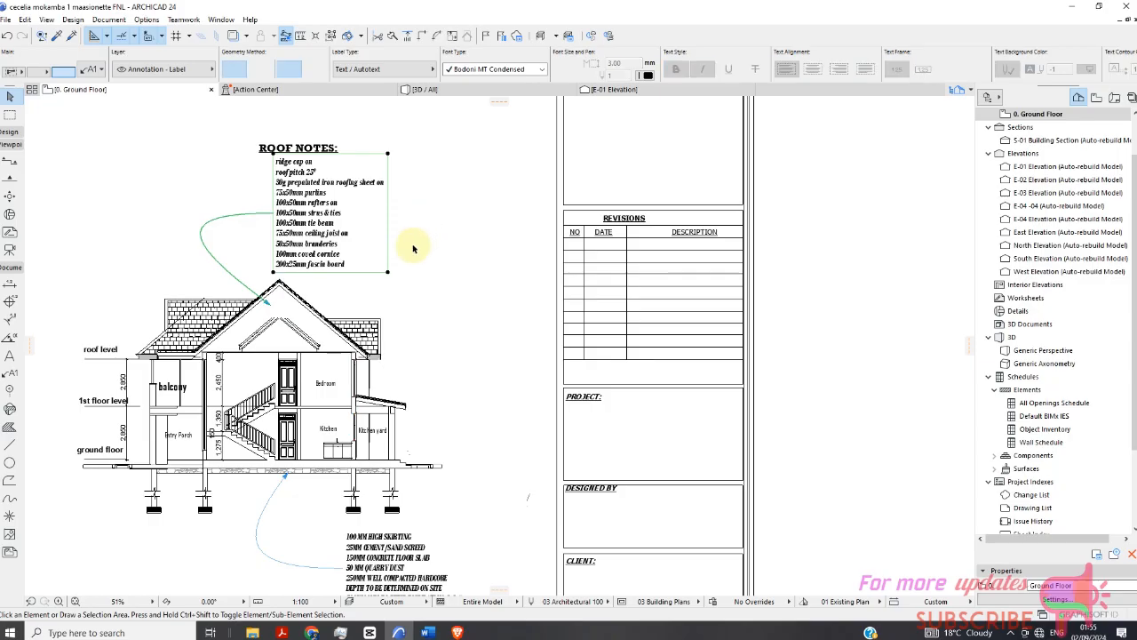
left_click(10, 373)
left_click(374, 70)
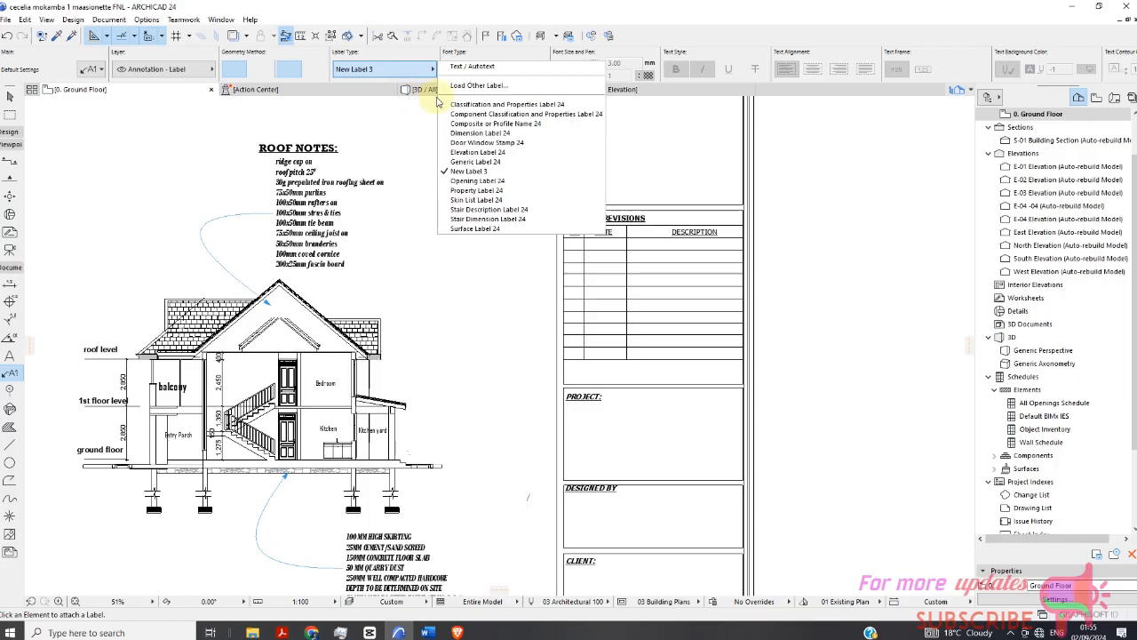
left_click(472, 65)
scroll(239, 149, "down", 2)
scroll(239, 149, "down", 3)
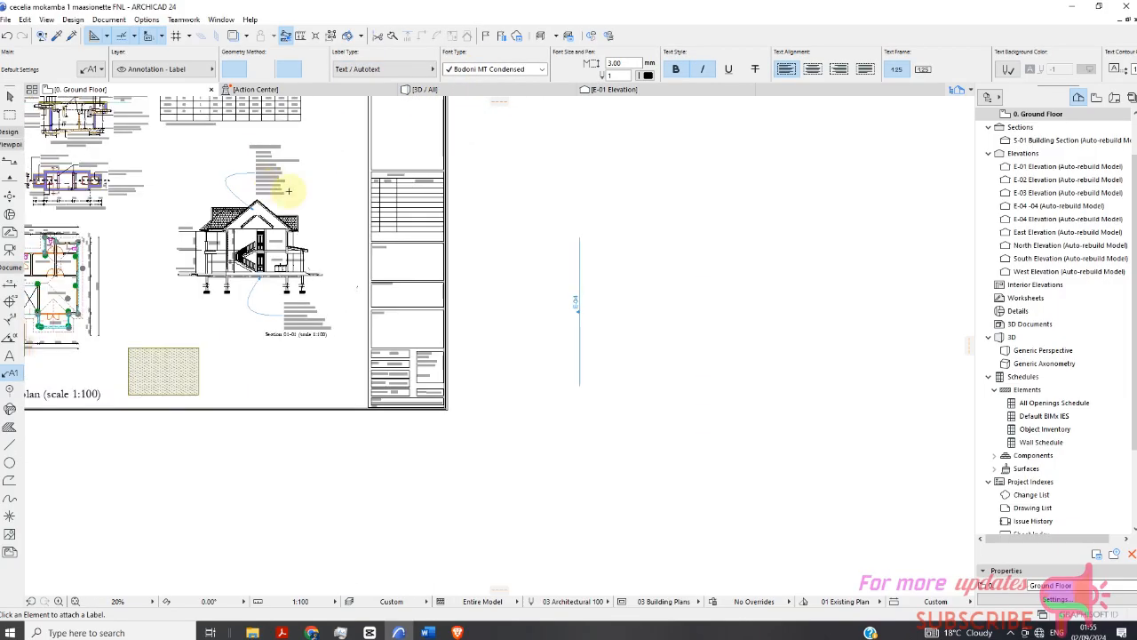
double_click(653, 184)
Switch the label type to Generic Label 24 and place a generic label to the left of the new text label.
scroll(697, 177, "up", 2)
scroll(697, 176, "up", 5)
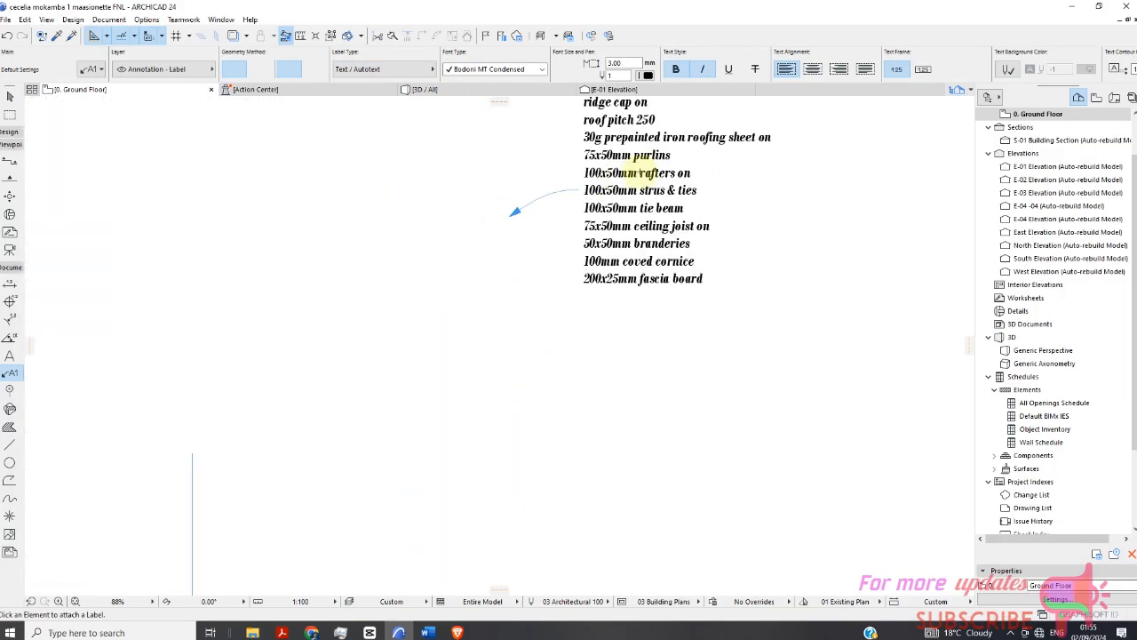
scroll(610, 184, "down", 3)
scroll(502, 171, "down", 2)
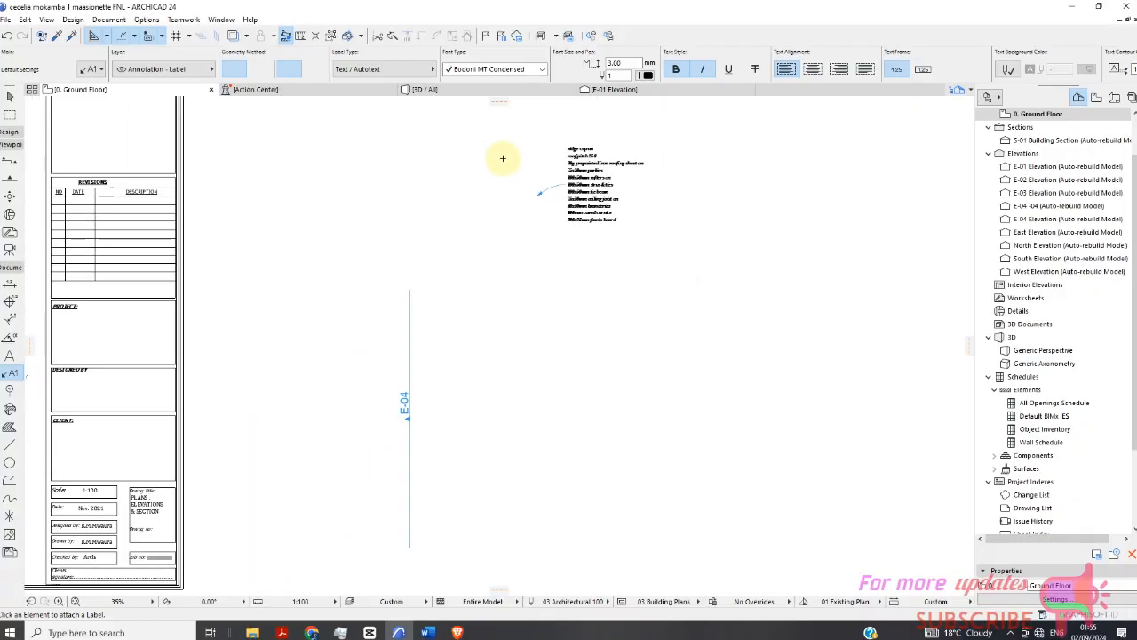
left_click(402, 69)
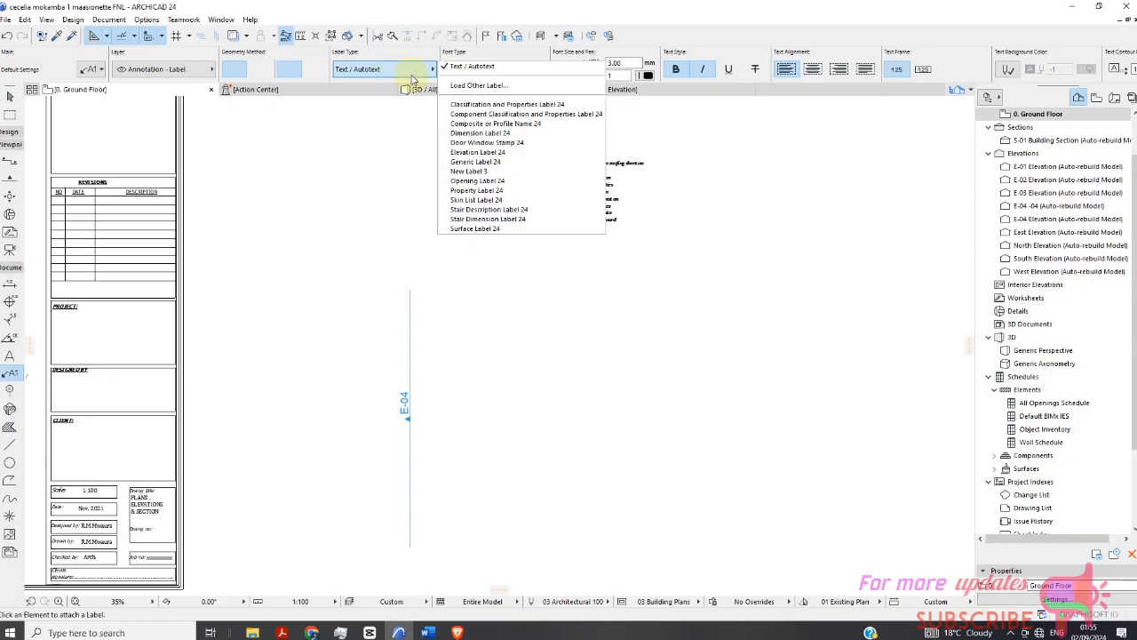
left_click(474, 162)
left_click(444, 238)
Switch the label type back to Text / Autotext and place another text label just below the first one.
scroll(453, 232, "up", 5)
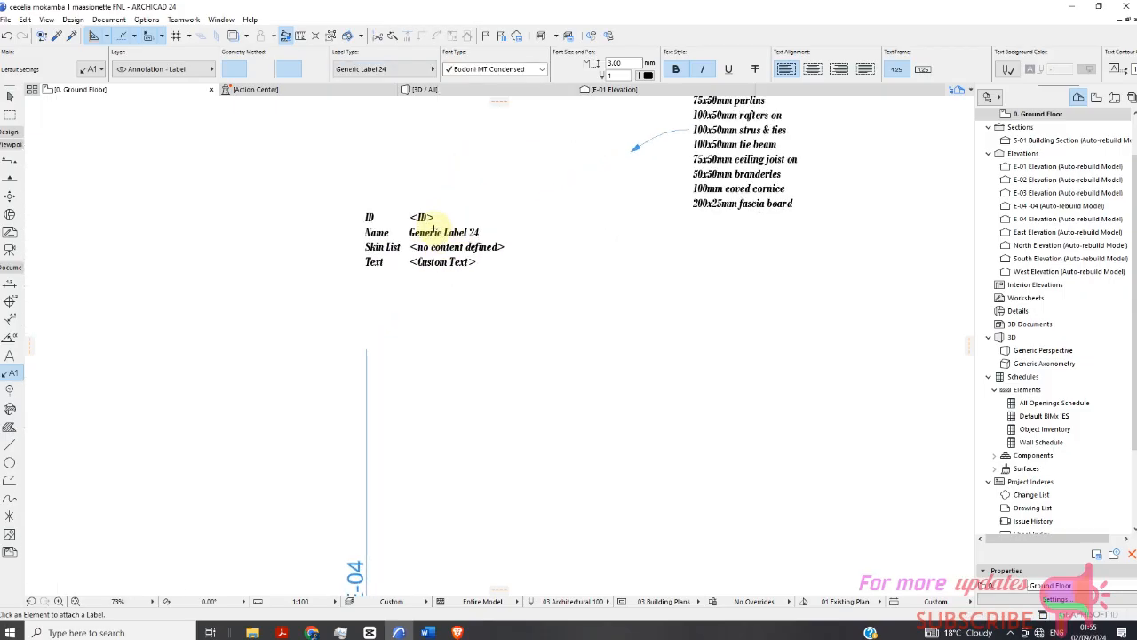
scroll(457, 226, "down", 4)
scroll(578, 214, "up", 4)
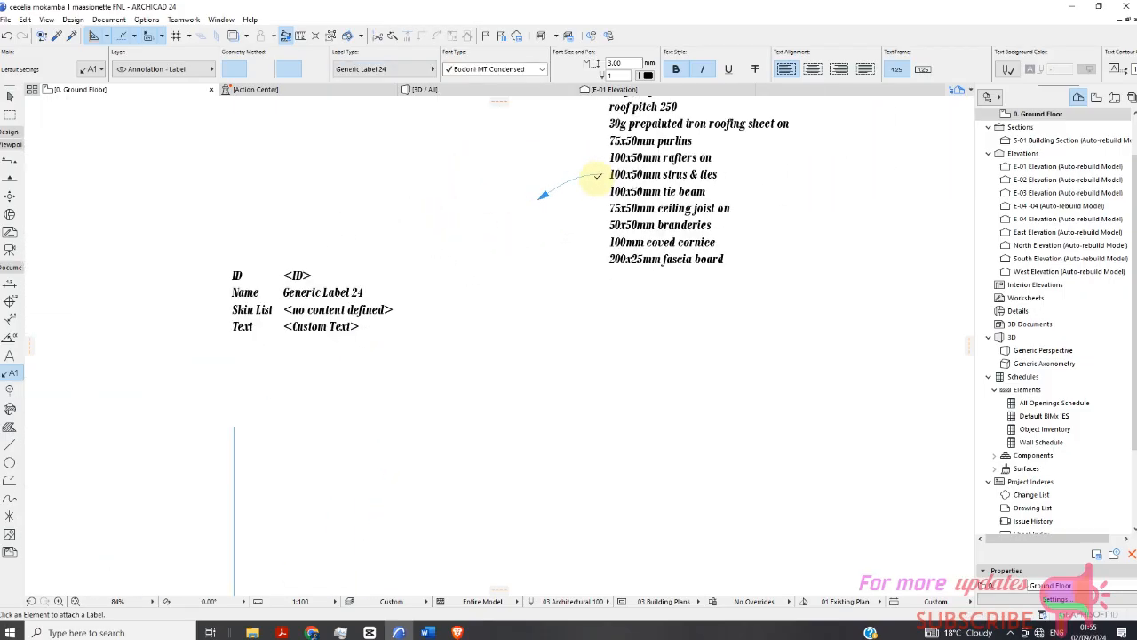
scroll(533, 177, "down", 2)
left_click(422, 73)
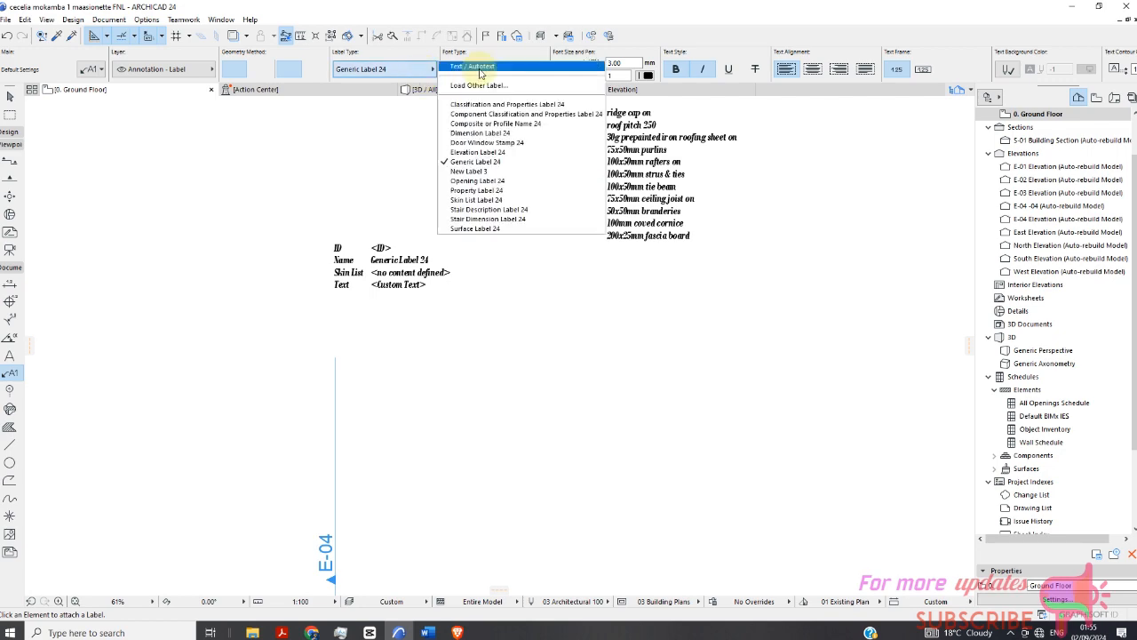
left_click(473, 75)
scroll(520, 165, "up", 2)
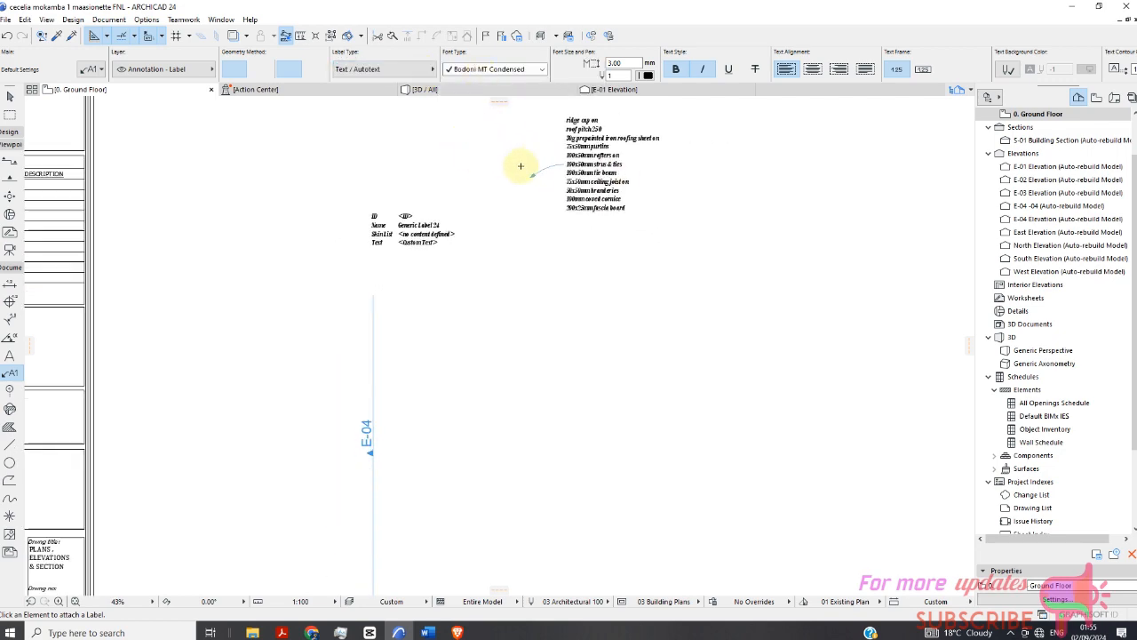
left_click(525, 286)
Return to the Arrow tool and undo the last label placement.
scroll(382, 164, "down", 3)
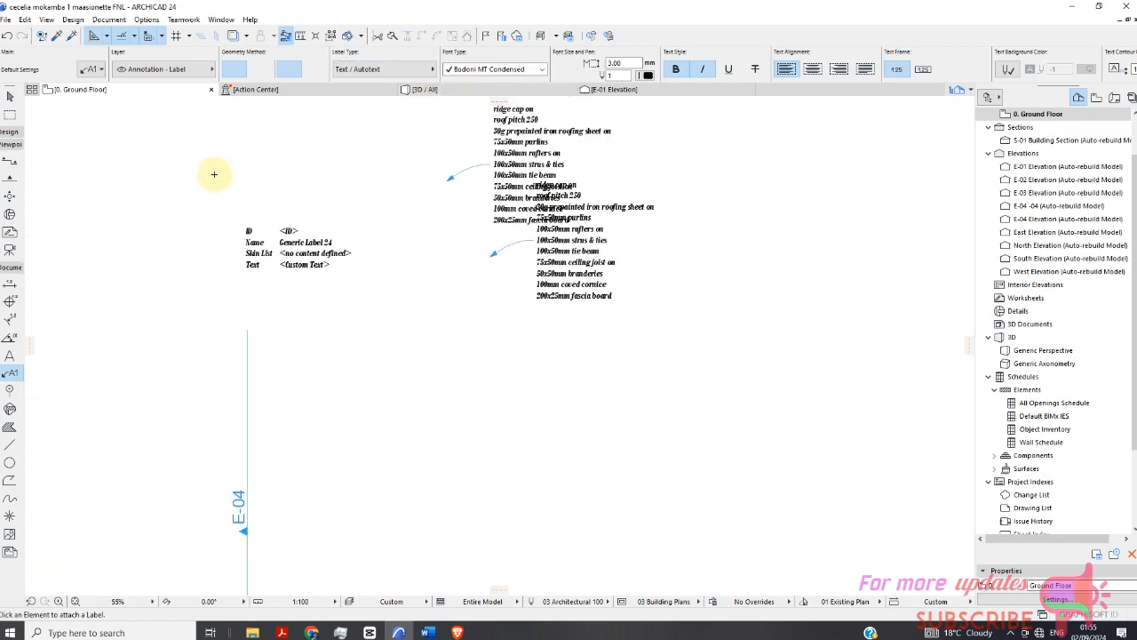
left_click(11, 98)
scroll(356, 204, "down", 3)
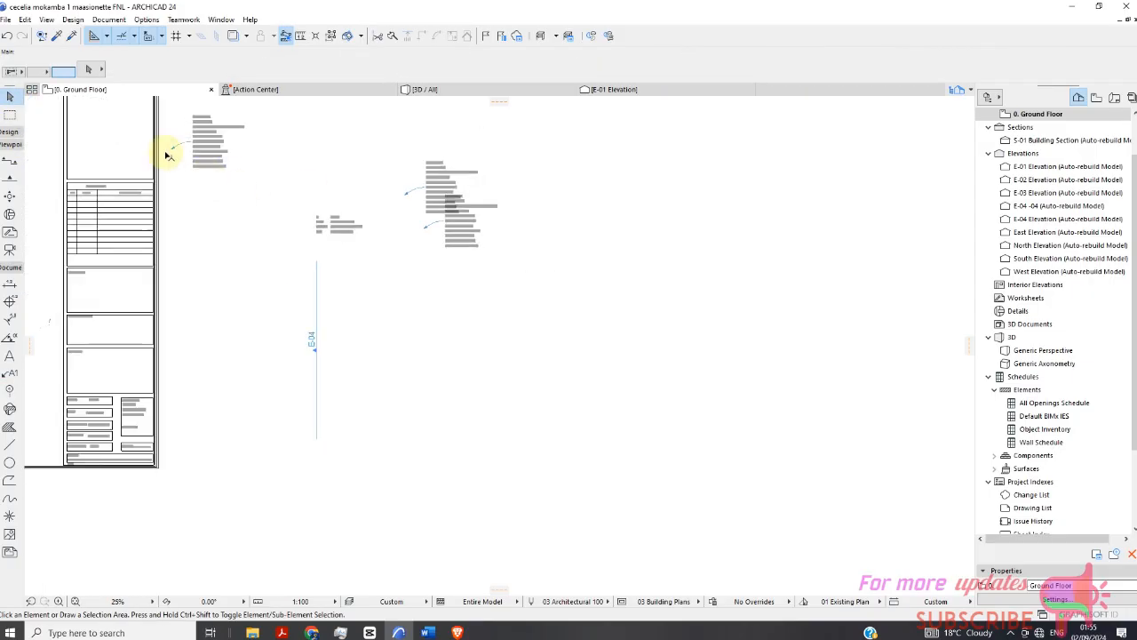
left_click(7, 36)
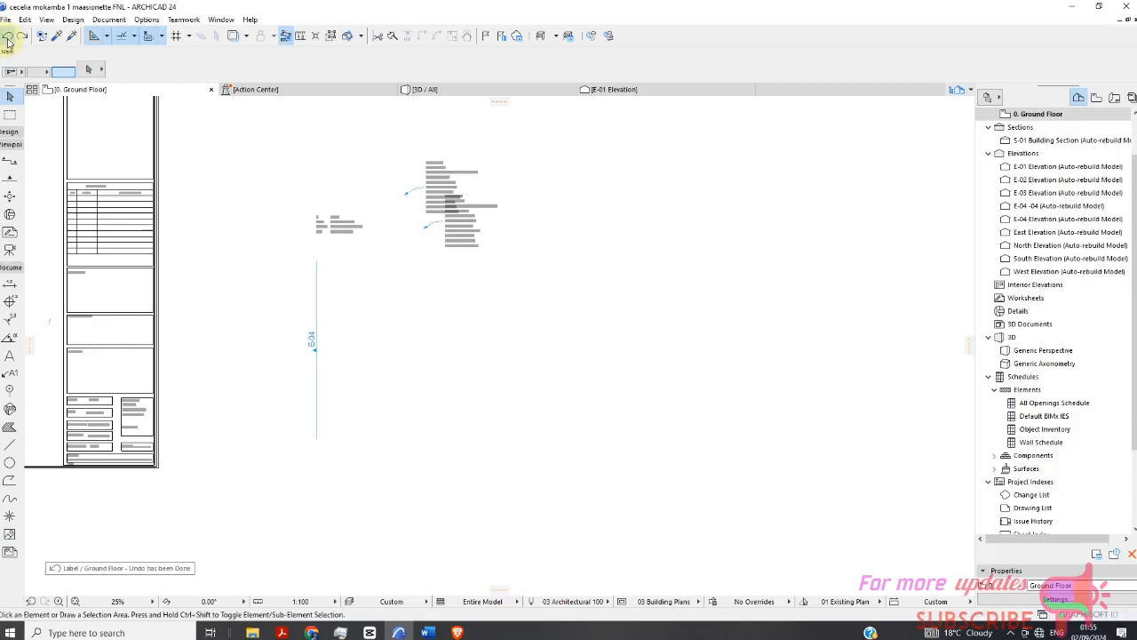
Undo the two remaining test label placements beside the sheet.
left_click(7, 36)
left_click(7, 36)
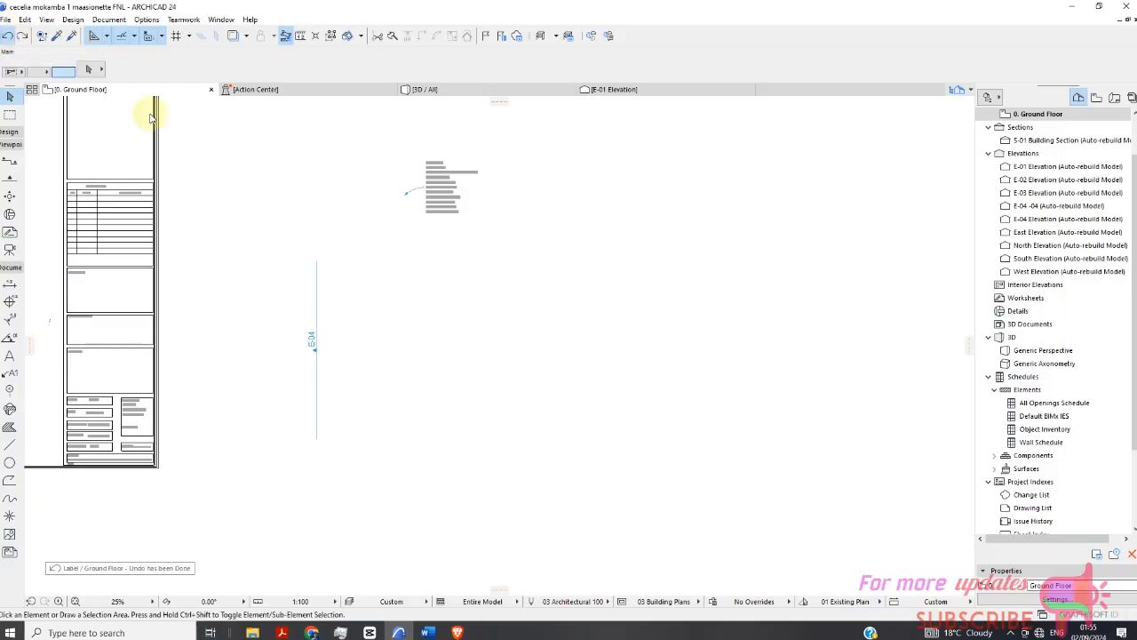
Select the ROOF NOTES label on the section drawing and open its label selection settings.
scroll(390, 191, "up", 1)
scroll(418, 190, "down", 5)
scroll(183, 190, "up", 6)
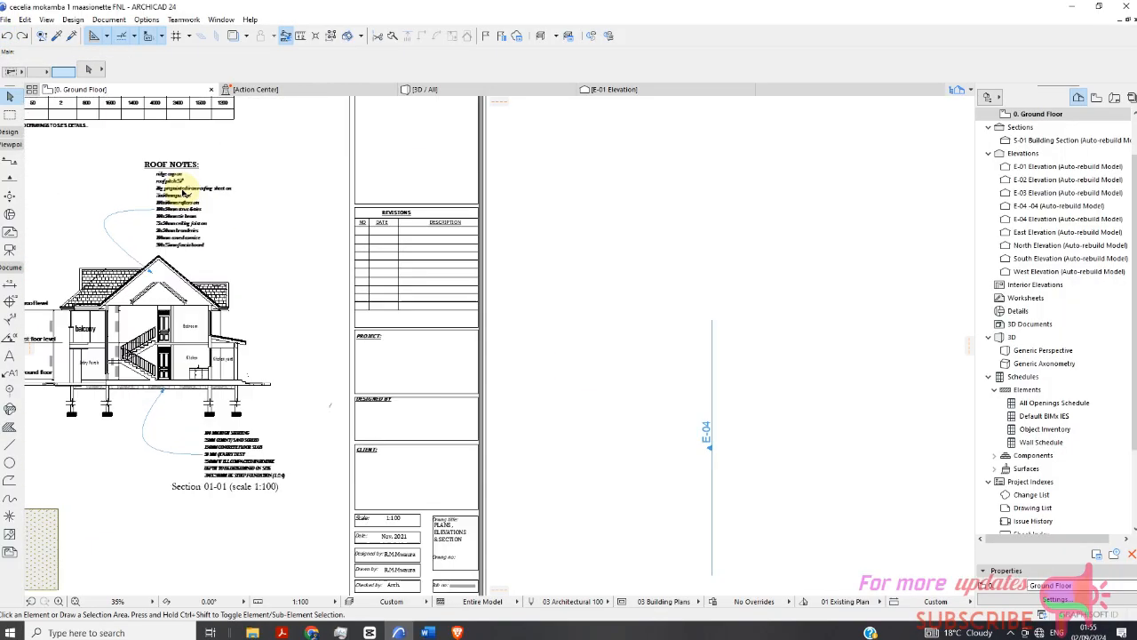
scroll(184, 190, "up", 3)
scroll(89, 296, "down", 4)
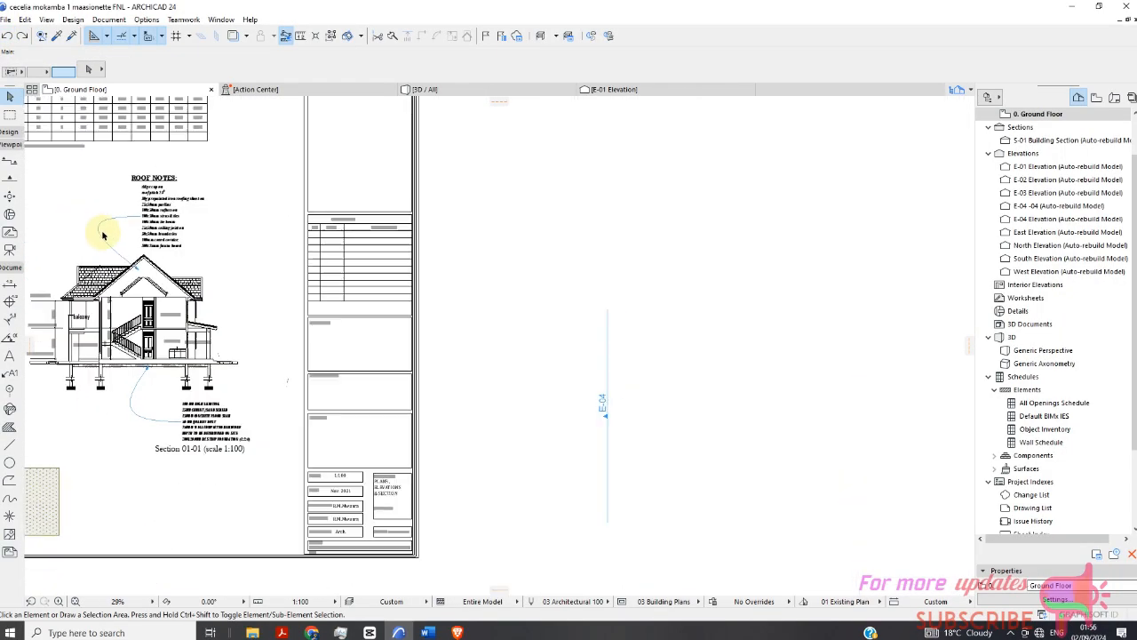
scroll(168, 222, "up", 3)
double_click(175, 224)
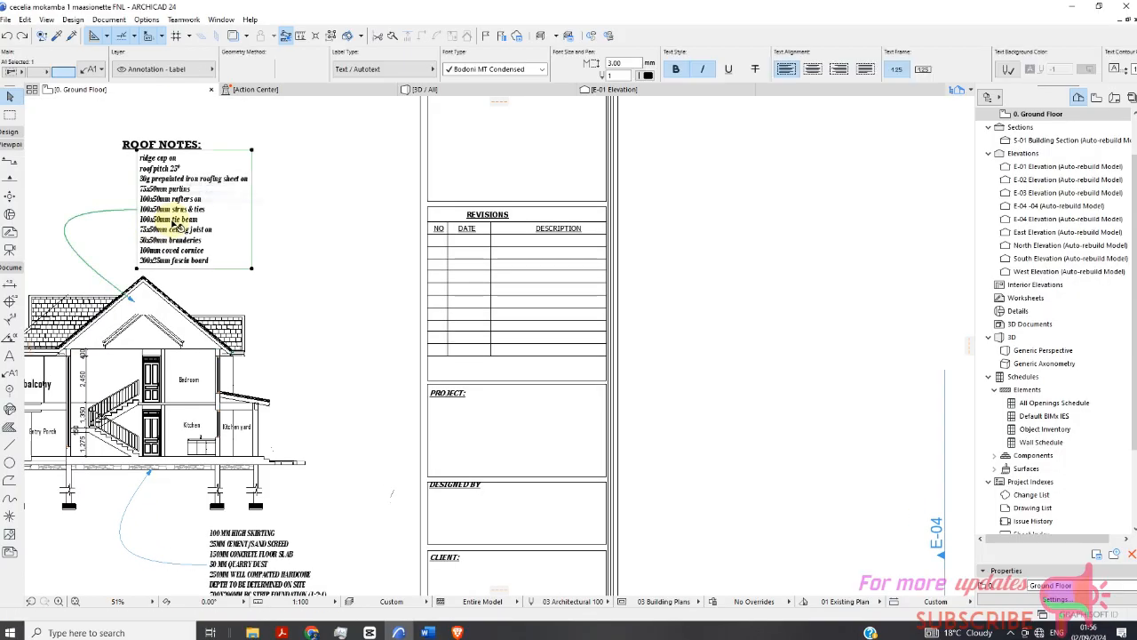
left_click(274, 210)
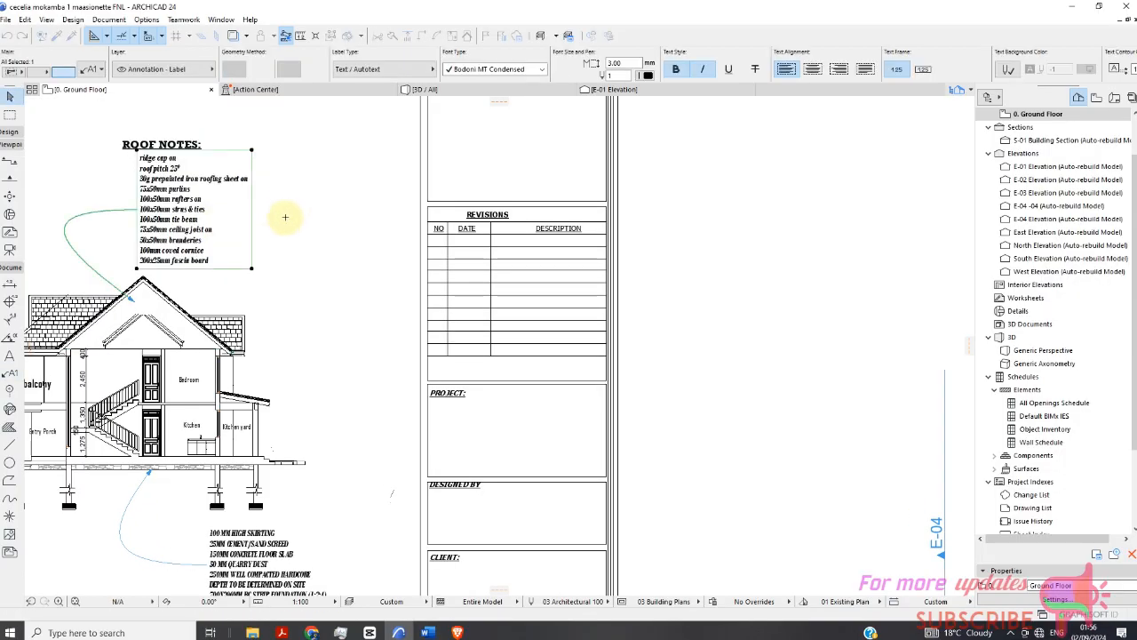
right_click(280, 192)
left_click(322, 203)
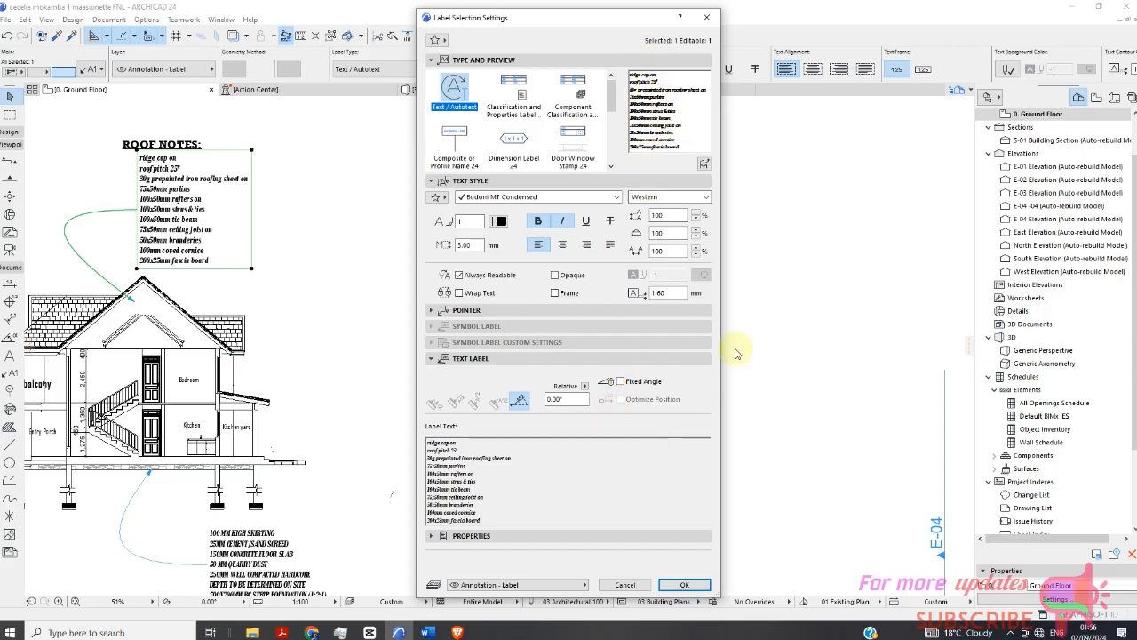
Browse the Desktop for saved label files to load into the label, cancelling each time.
left_click(704, 164)
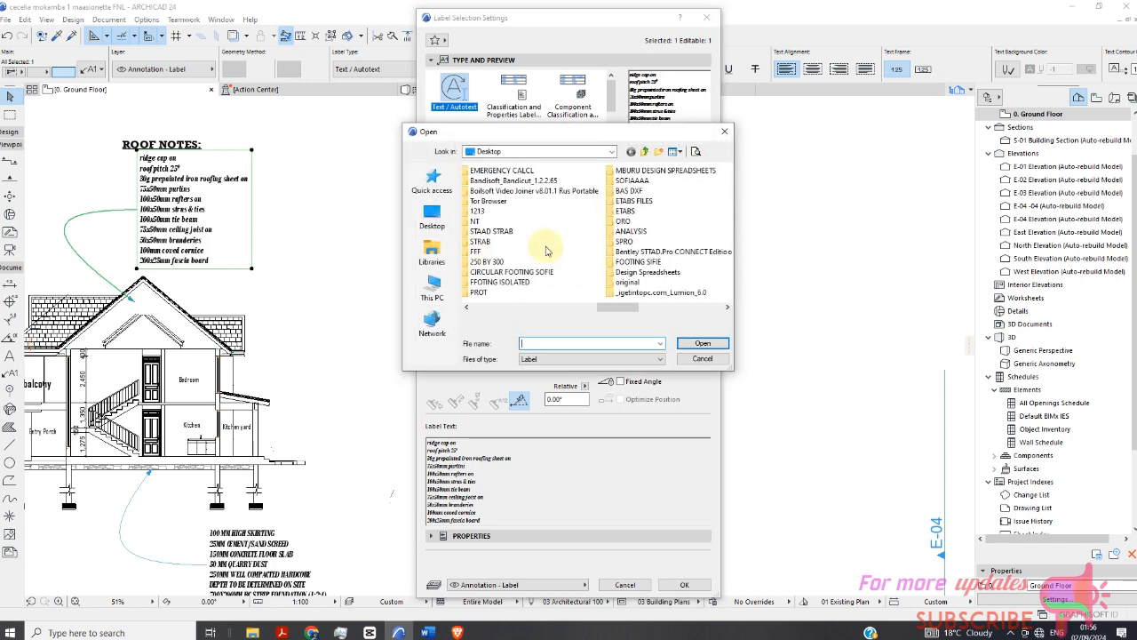
scroll(546, 252, "down", 3)
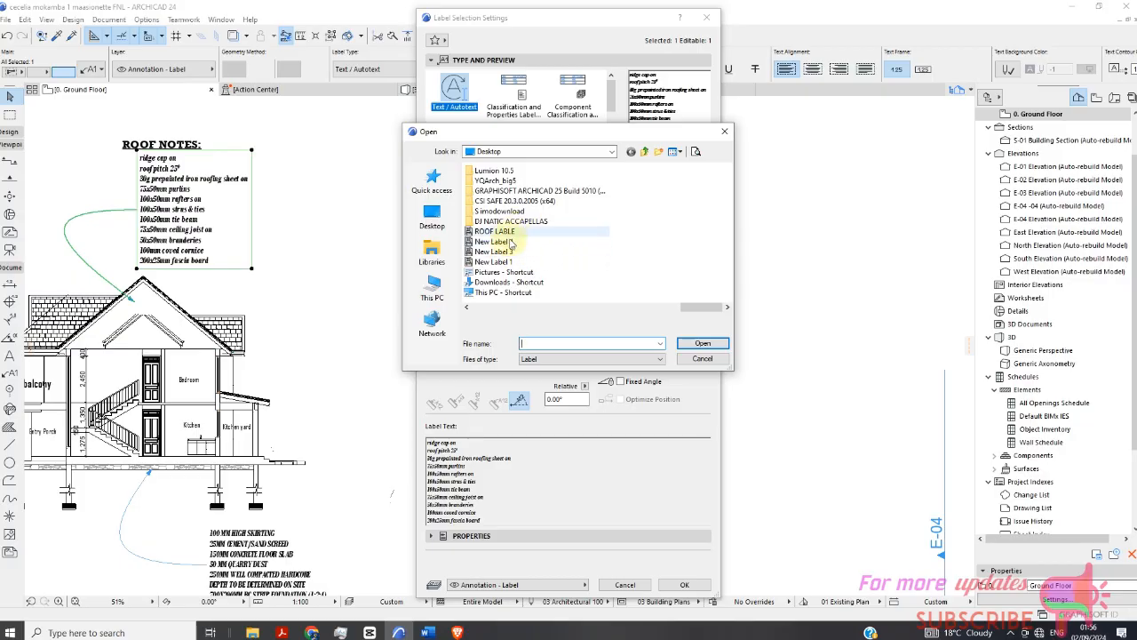
scroll(511, 242, "up", 3)
left_click(701, 359)
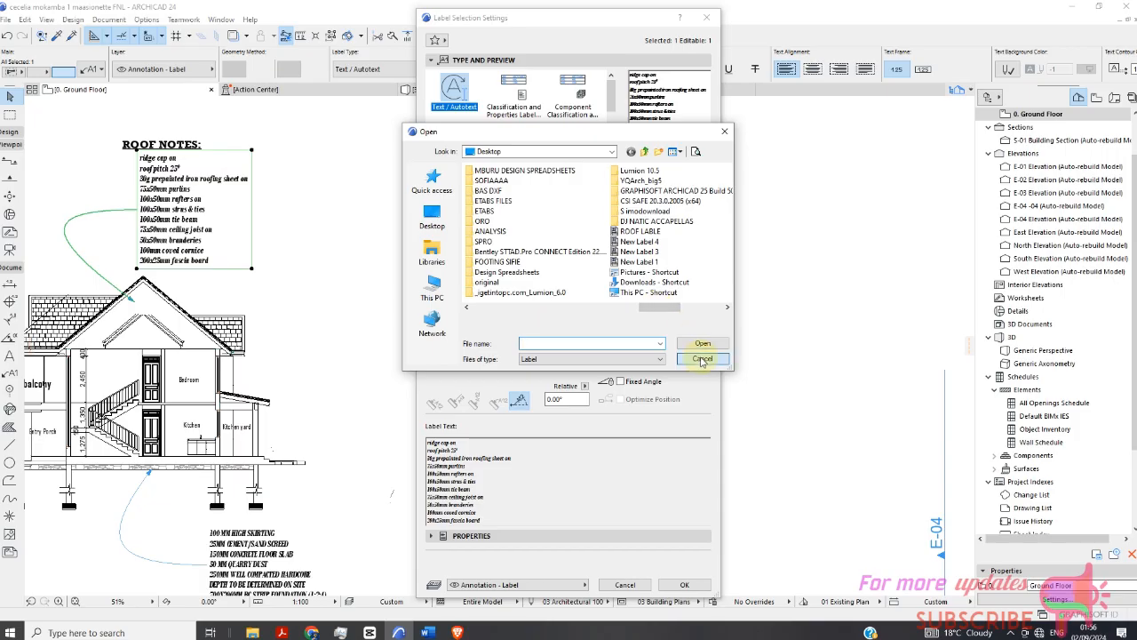
left_click(704, 164)
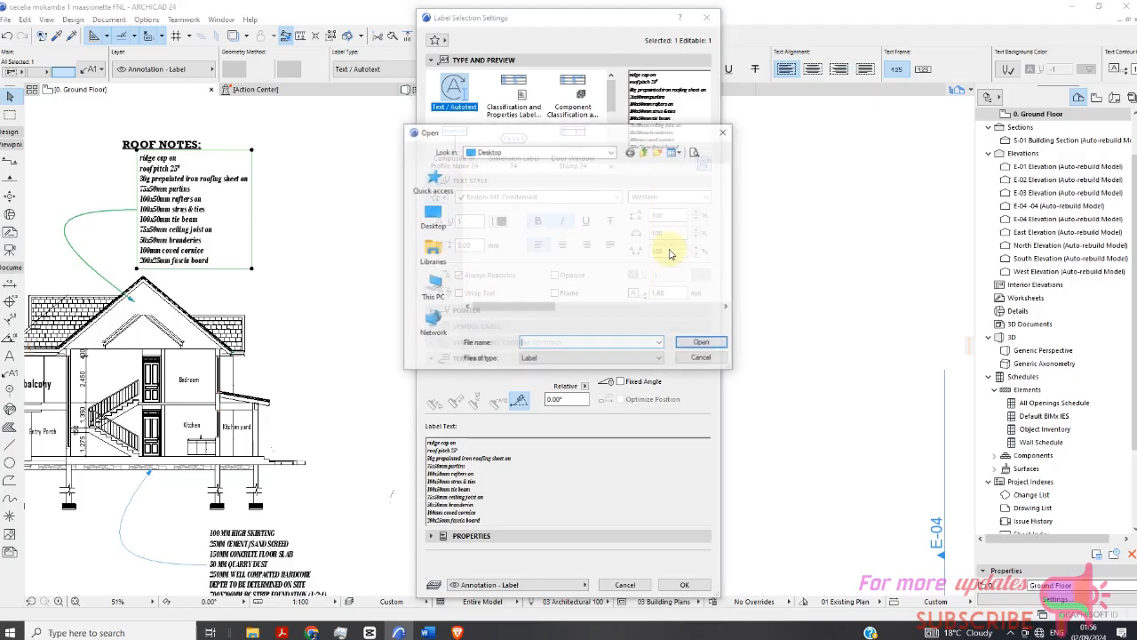
scroll(484, 267, "down", 5)
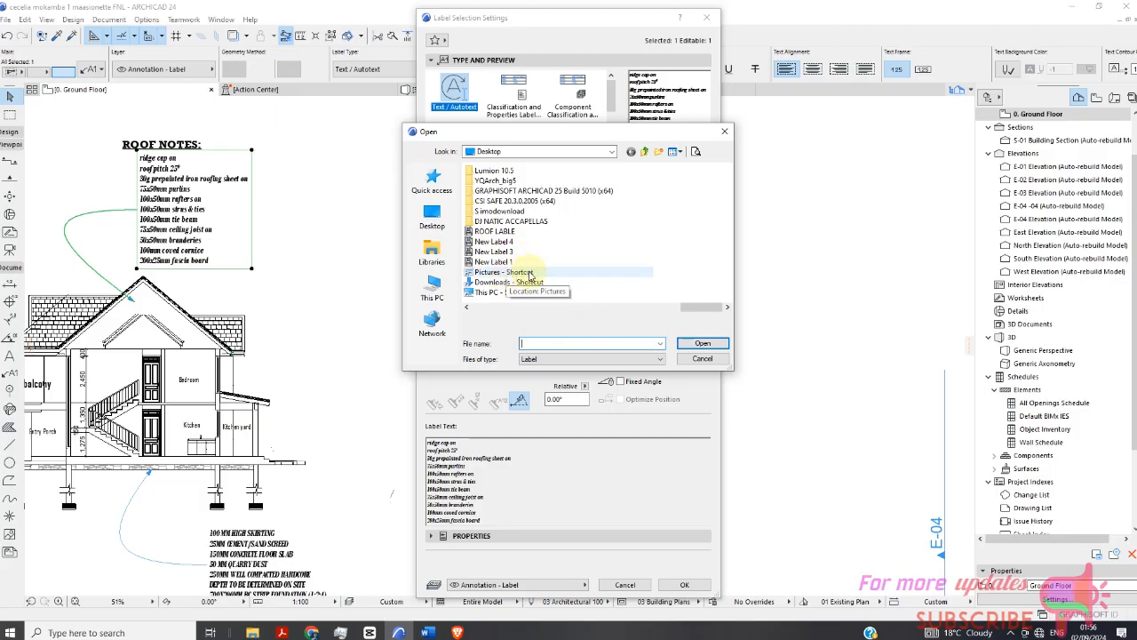
left_click(702, 358)
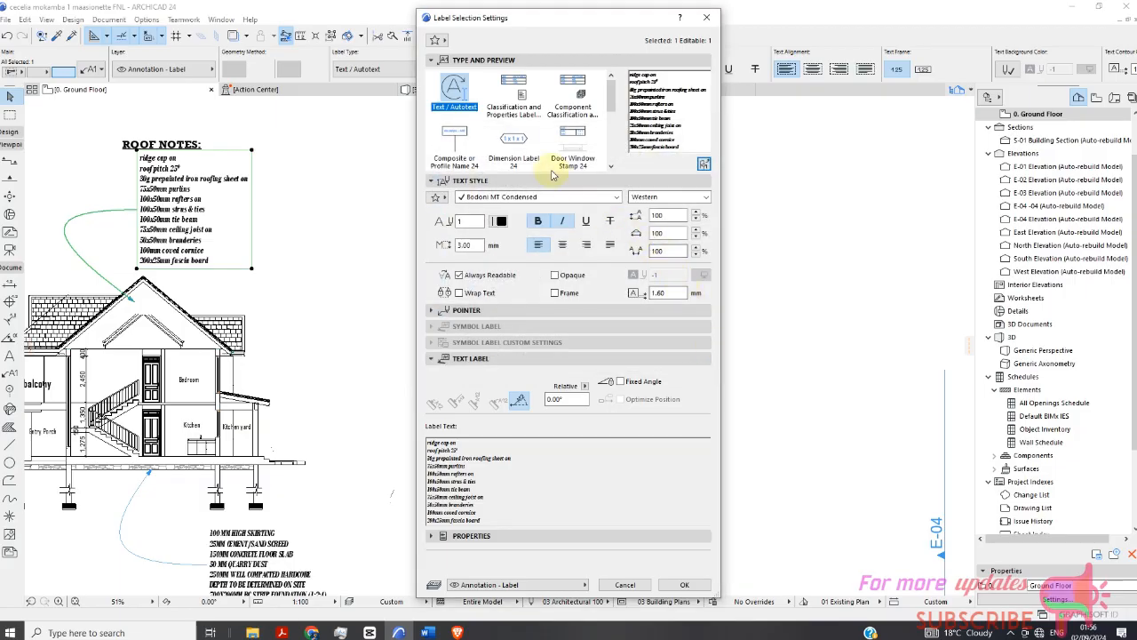
left_click(704, 164)
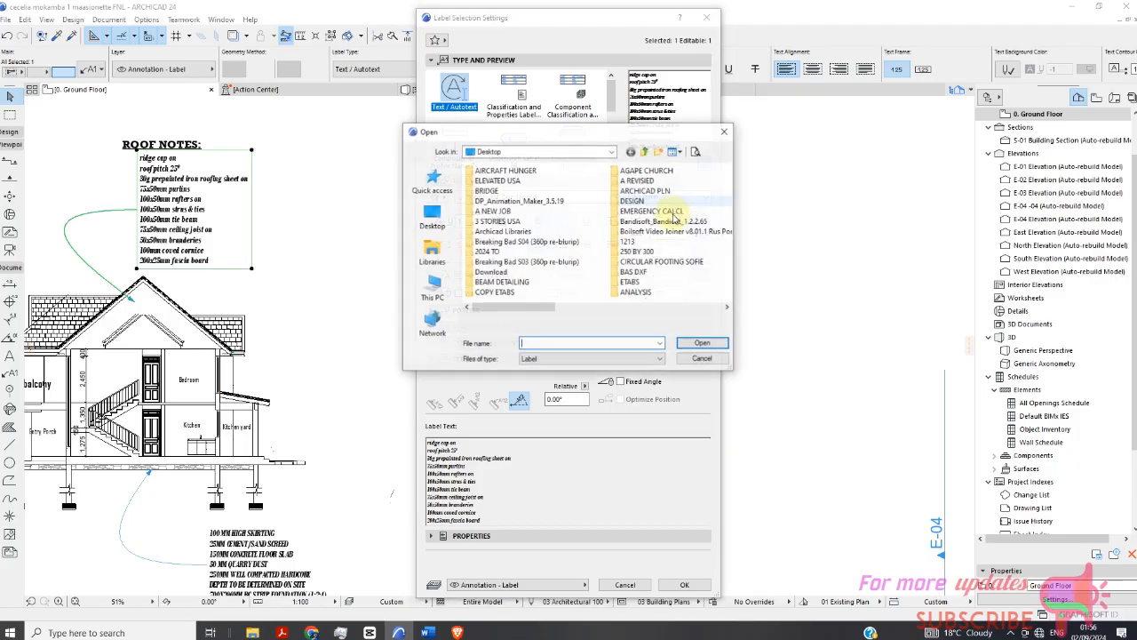
scroll(615, 230, "down", 2)
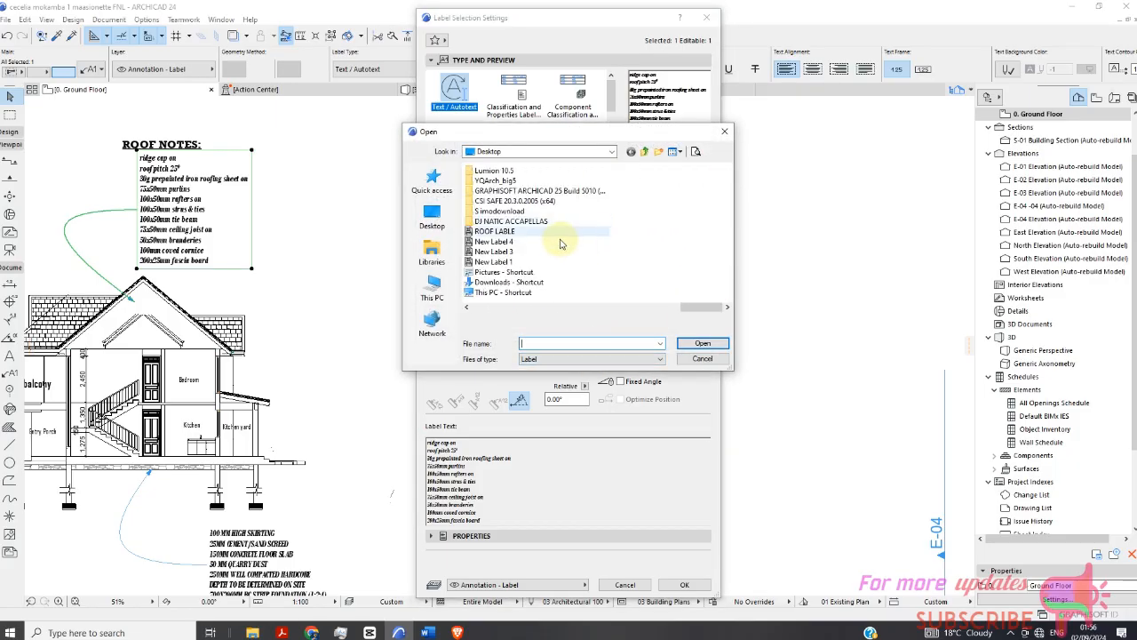
left_click(702, 358)
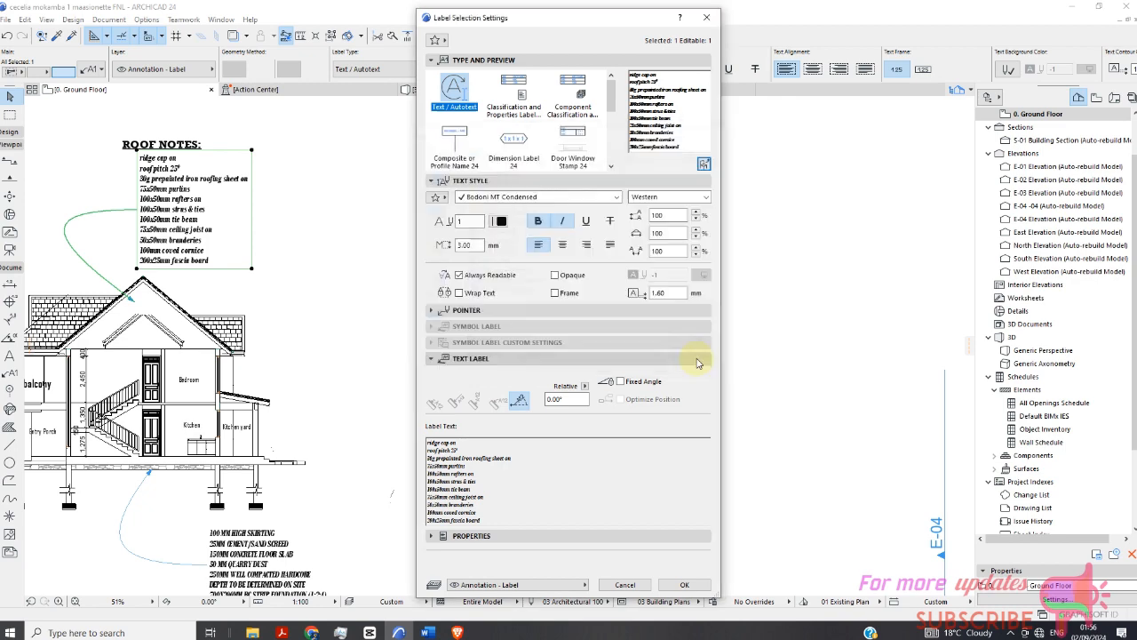
Load the saved New Label 3 file into the ROOF NOTES label and apply the settings.
left_click(702, 166)
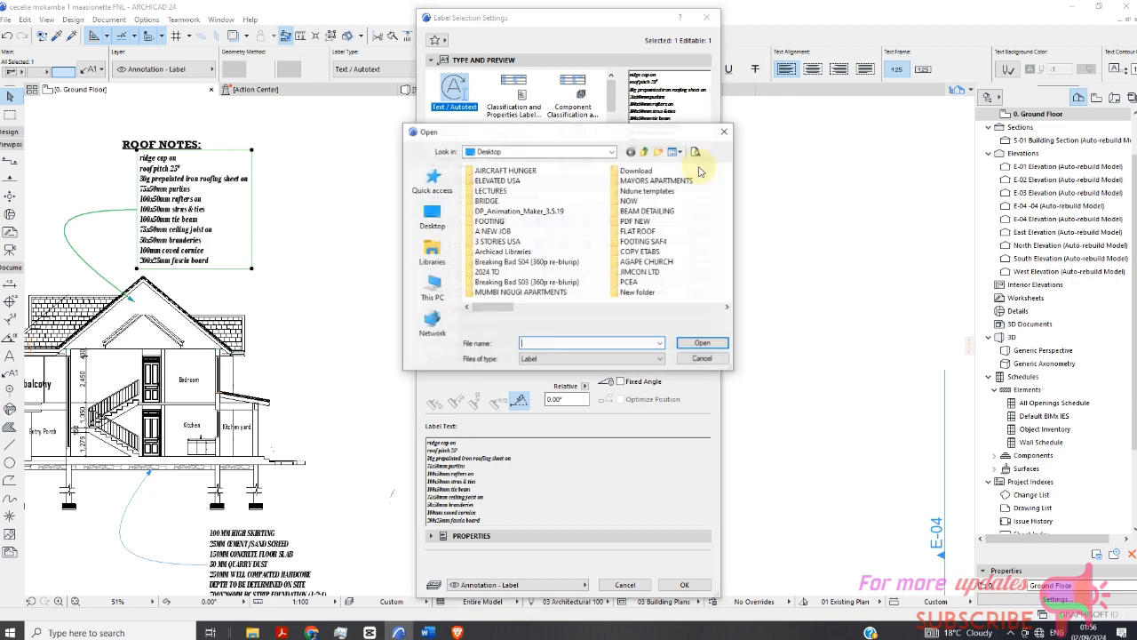
scroll(588, 274, "down", 2)
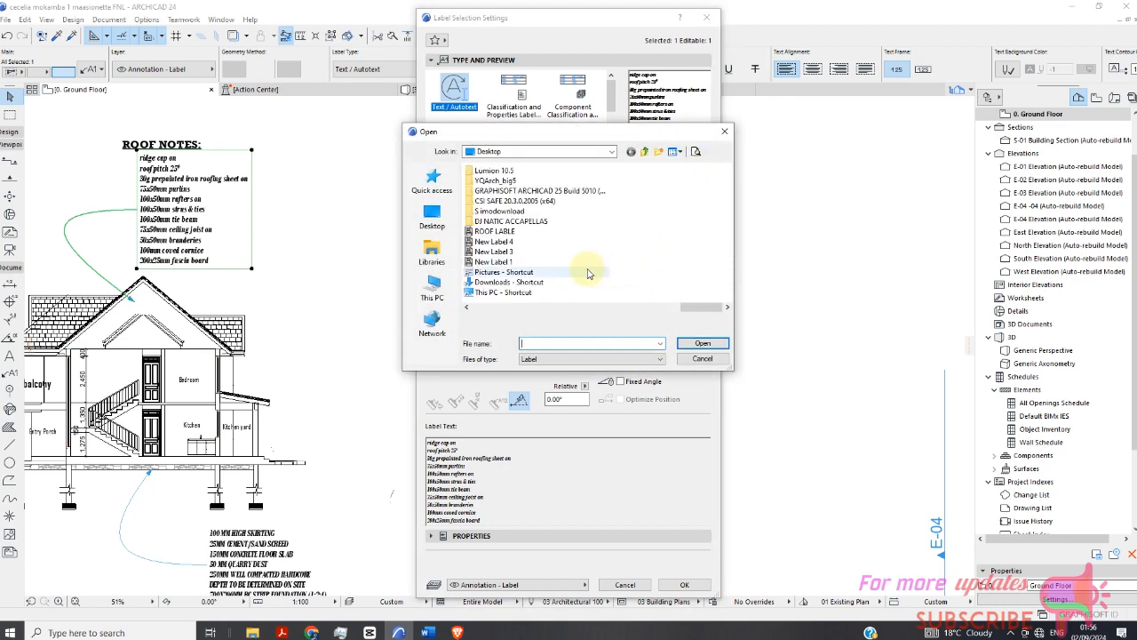
left_click(495, 252)
left_click(703, 343)
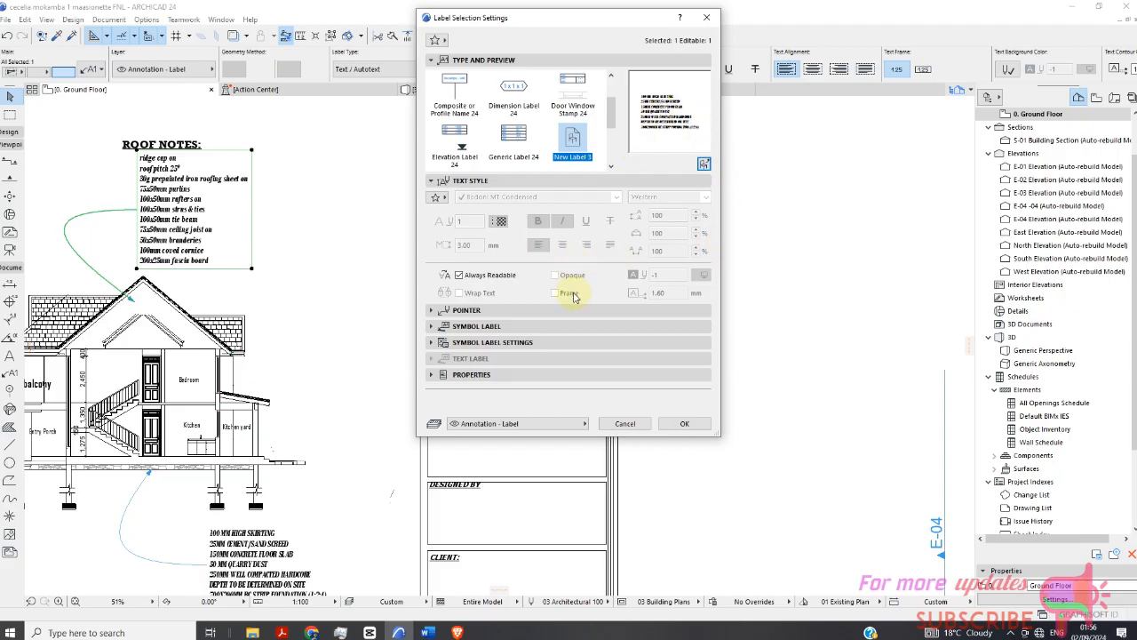
left_click(691, 423)
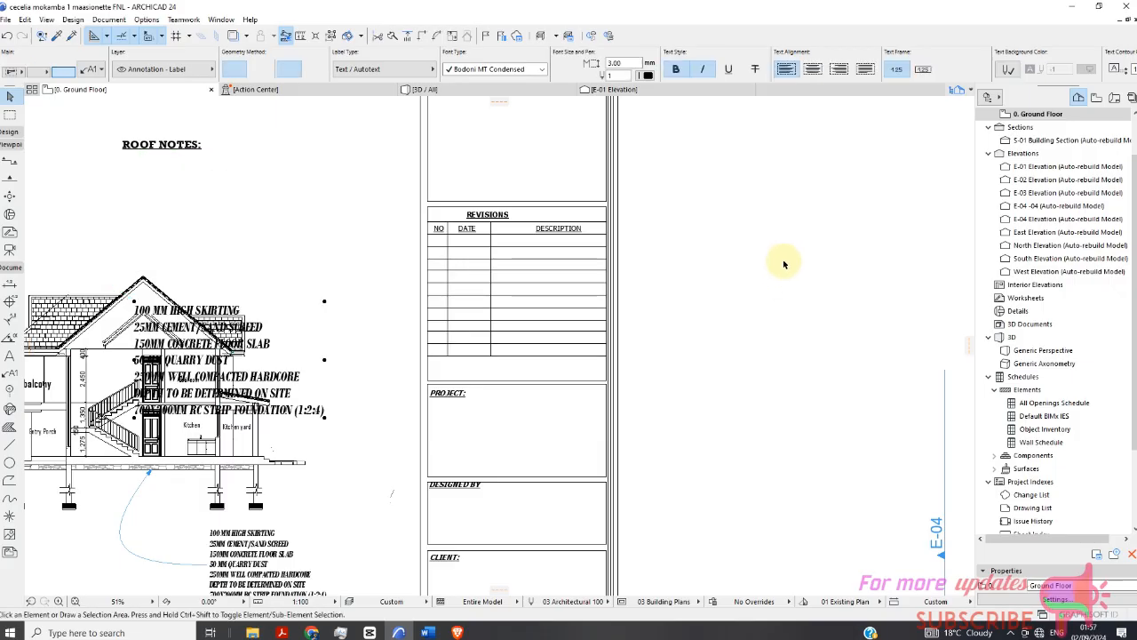
Undo the label change on the ROOF NOTES label.
scroll(522, 316, "down", 2)
scroll(435, 230, "up", 6)
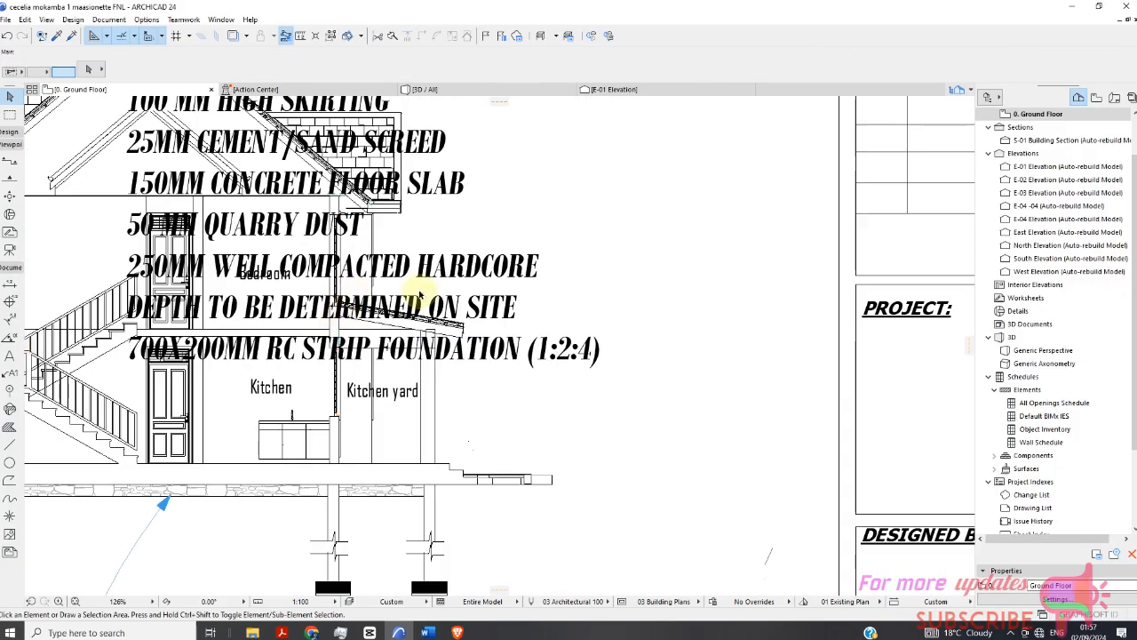
scroll(434, 229, "down", 6)
scroll(109, 174, "up", 6)
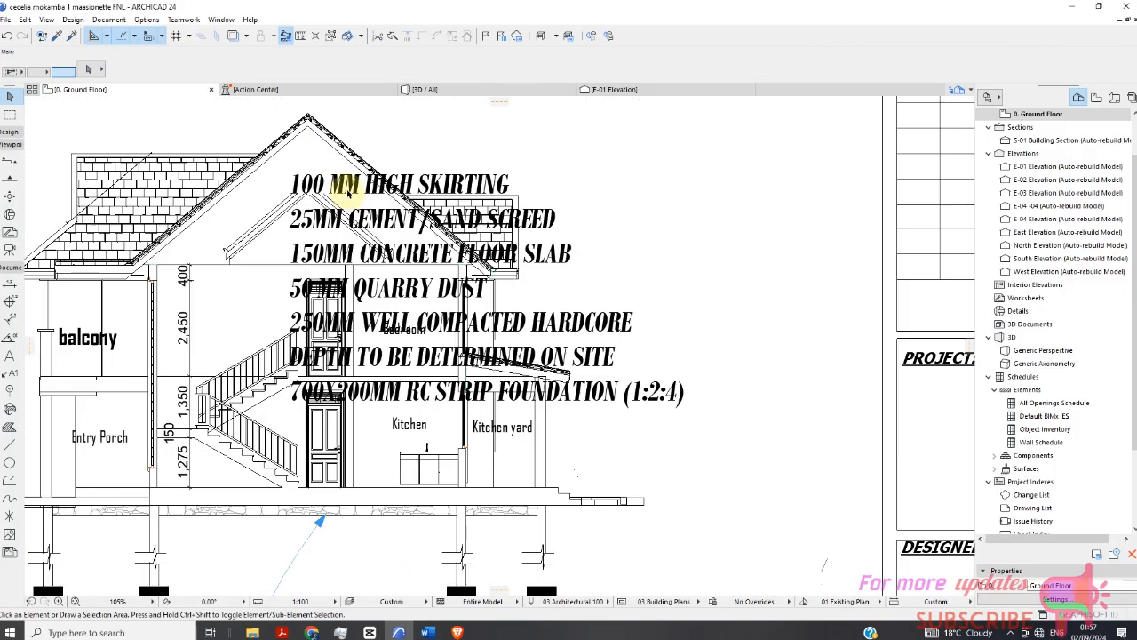
scroll(109, 174, "down", 2)
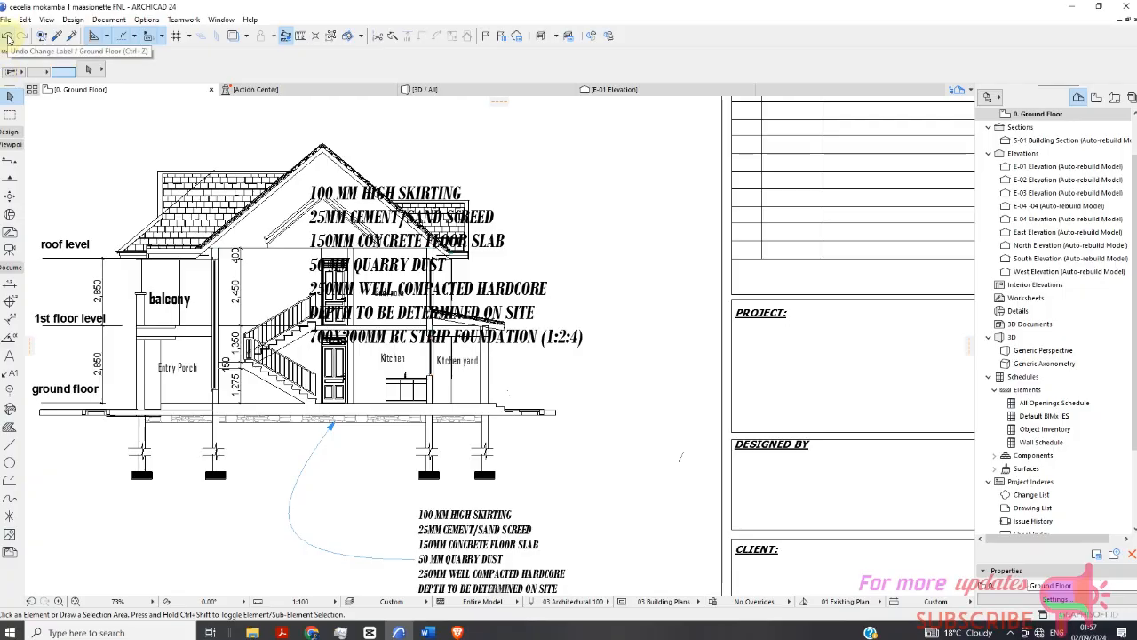
left_click(8, 38)
Open the ROOF NOTES label text for editing, select all of its lines and copy them.
scroll(397, 271, "down", 3)
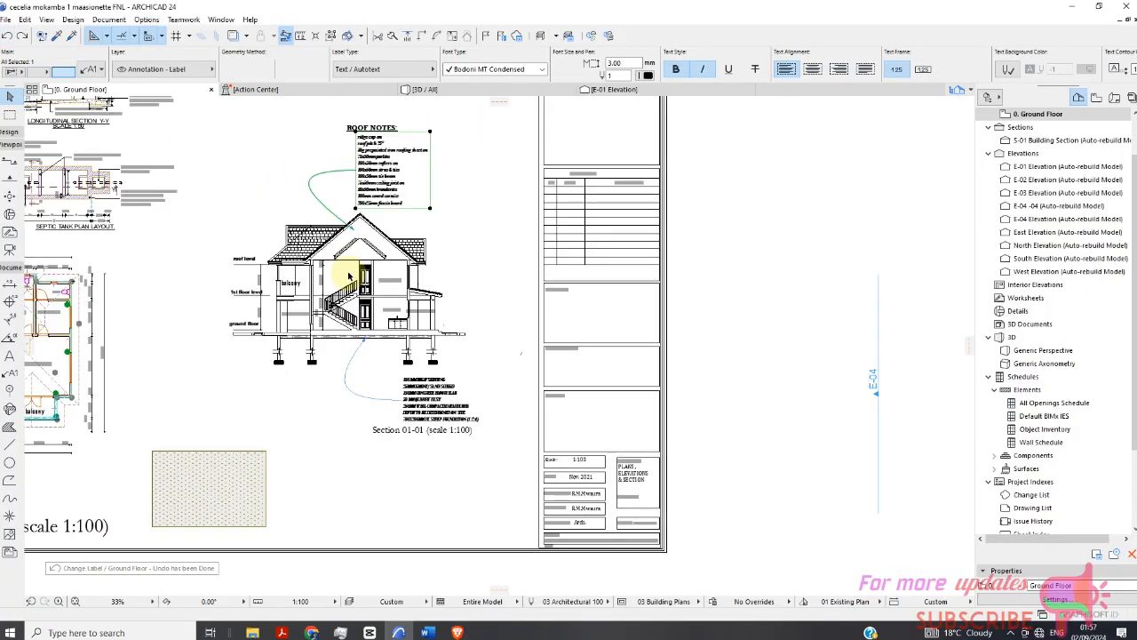
scroll(406, 172, "up", 5)
scroll(373, 205, "down", 4)
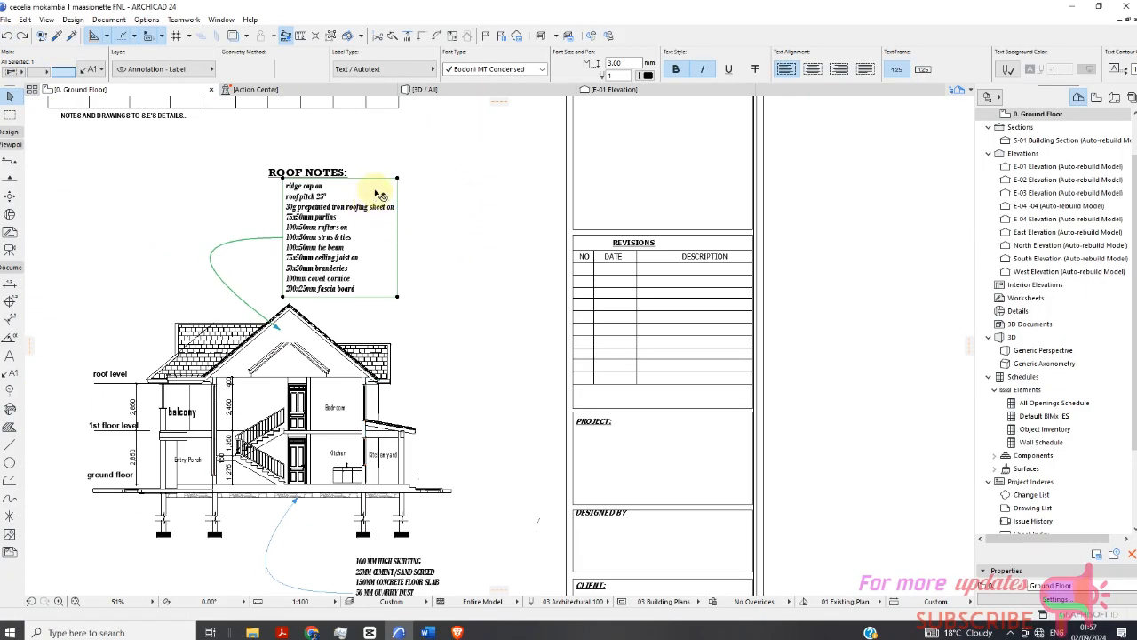
scroll(337, 195, "up", 3)
scroll(304, 206, "down", 3)
scroll(303, 209, "down", 2)
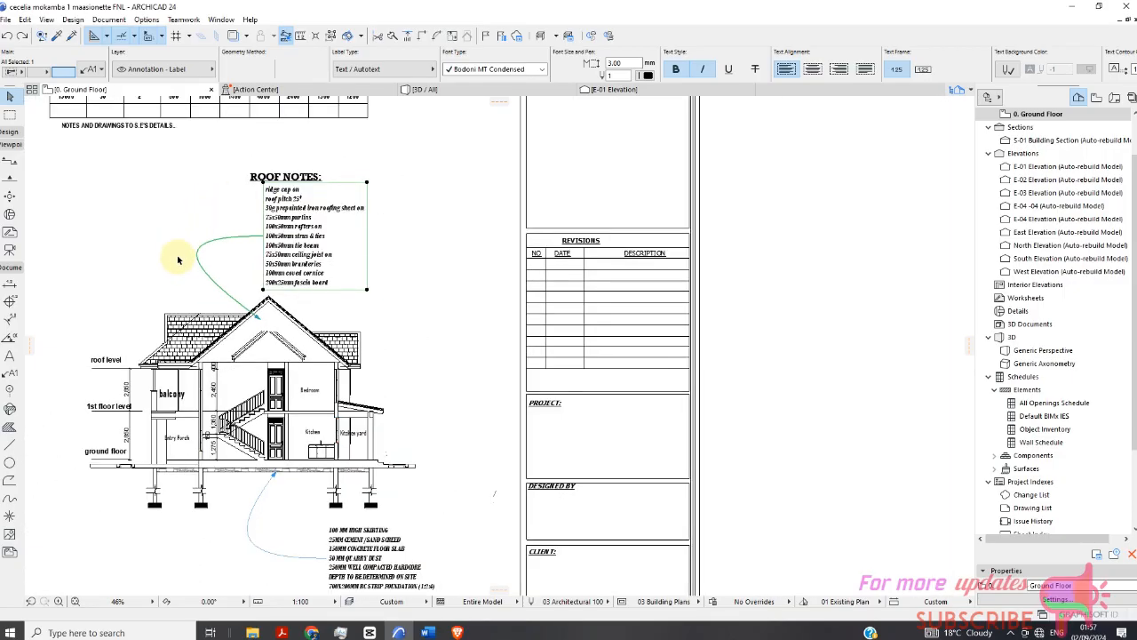
left_click(10, 356)
scroll(160, 220, "down", 2)
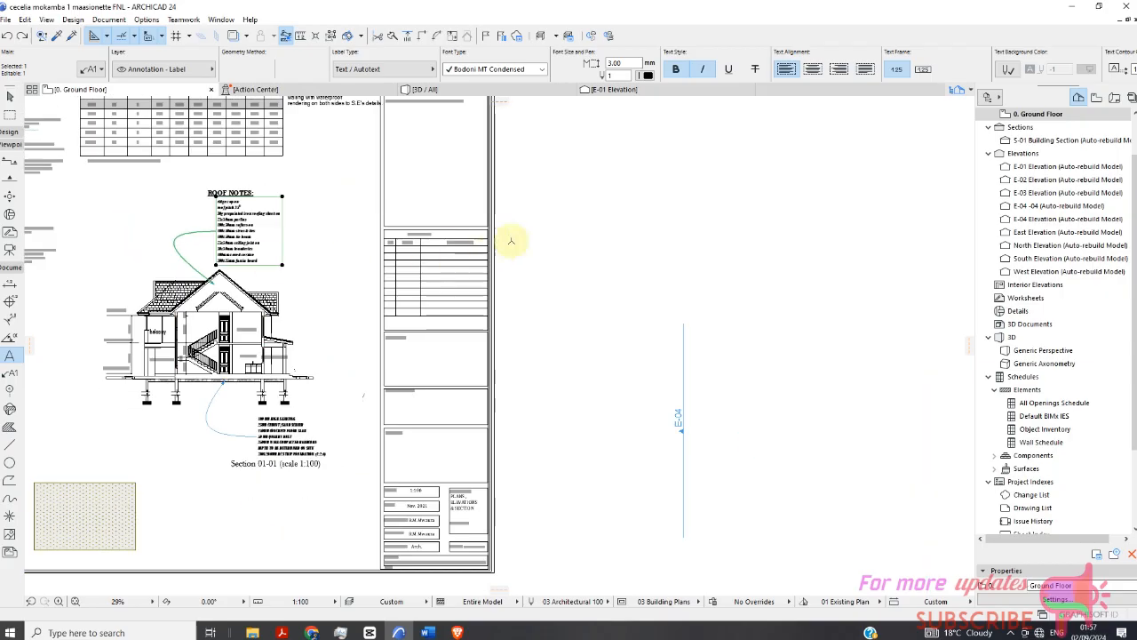
scroll(211, 228, "up", 3)
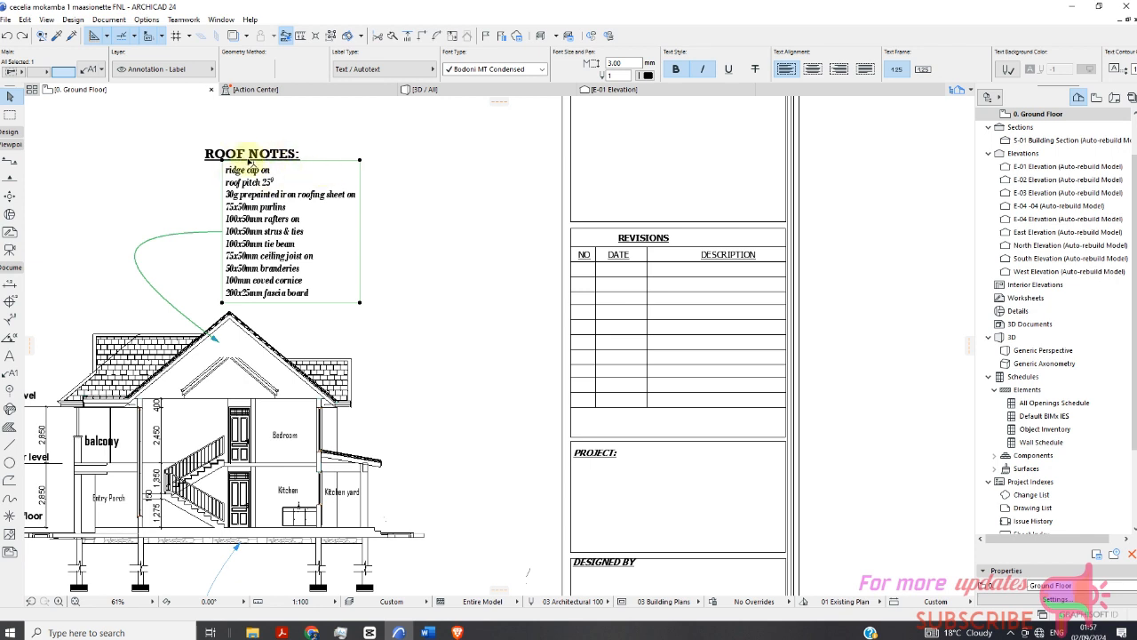
double_click(314, 280)
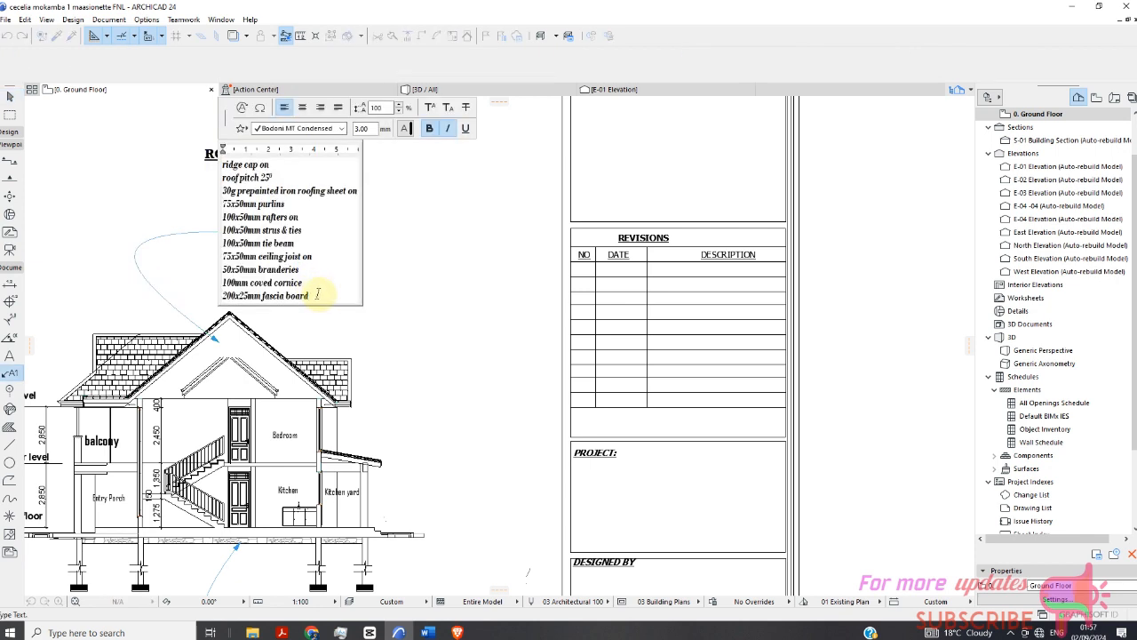
left_click_drag(317, 294, 222, 164)
right_click(255, 201)
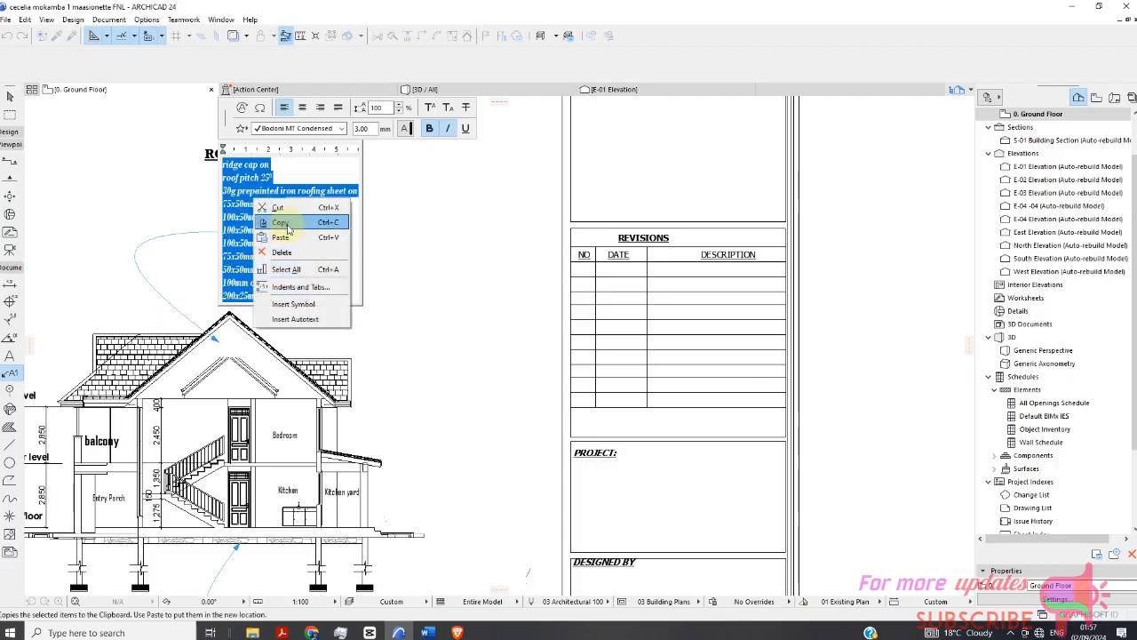
left_click(287, 227)
left_click(479, 252)
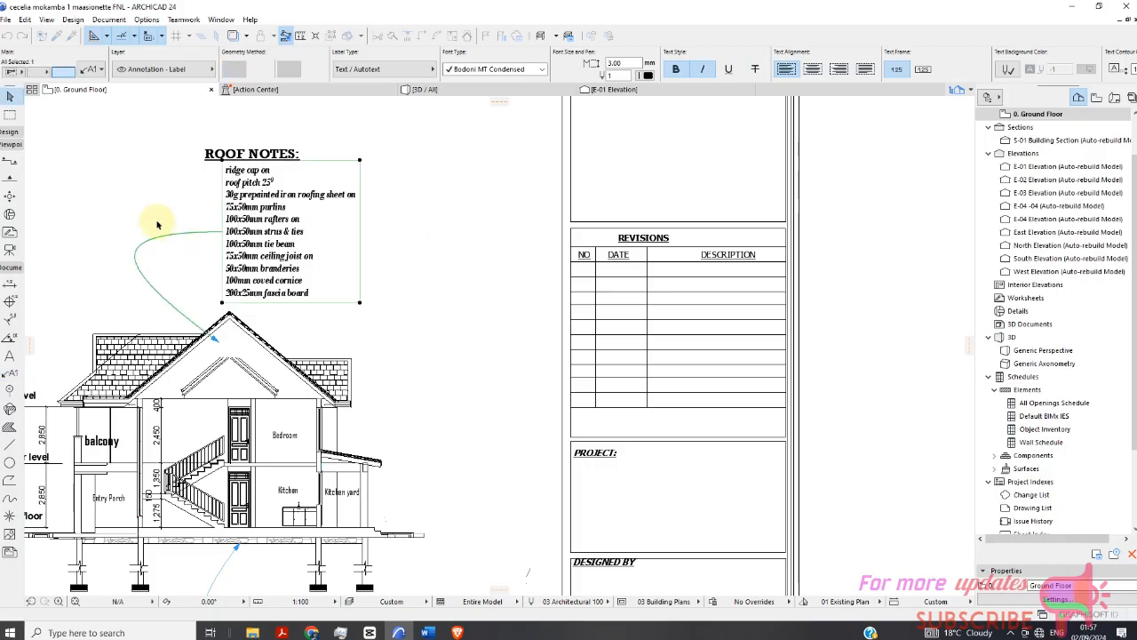
Draw a text block beside the sheet and paste the copied roof notes into it as a single copy.
left_click(9, 357)
scroll(103, 272, "down", 5)
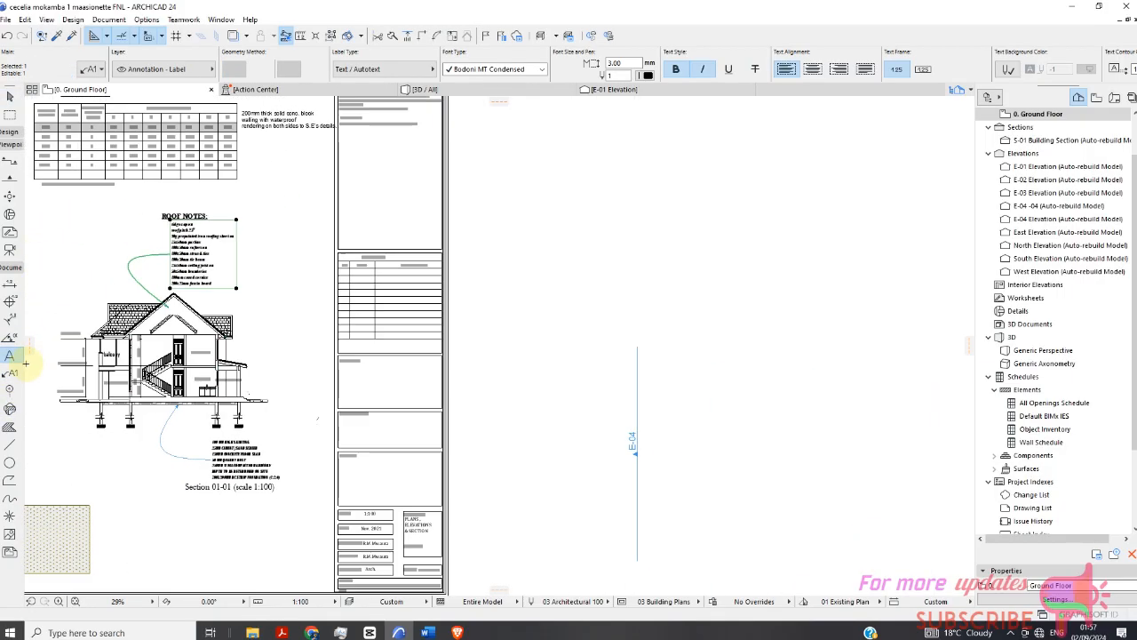
left_click(573, 203)
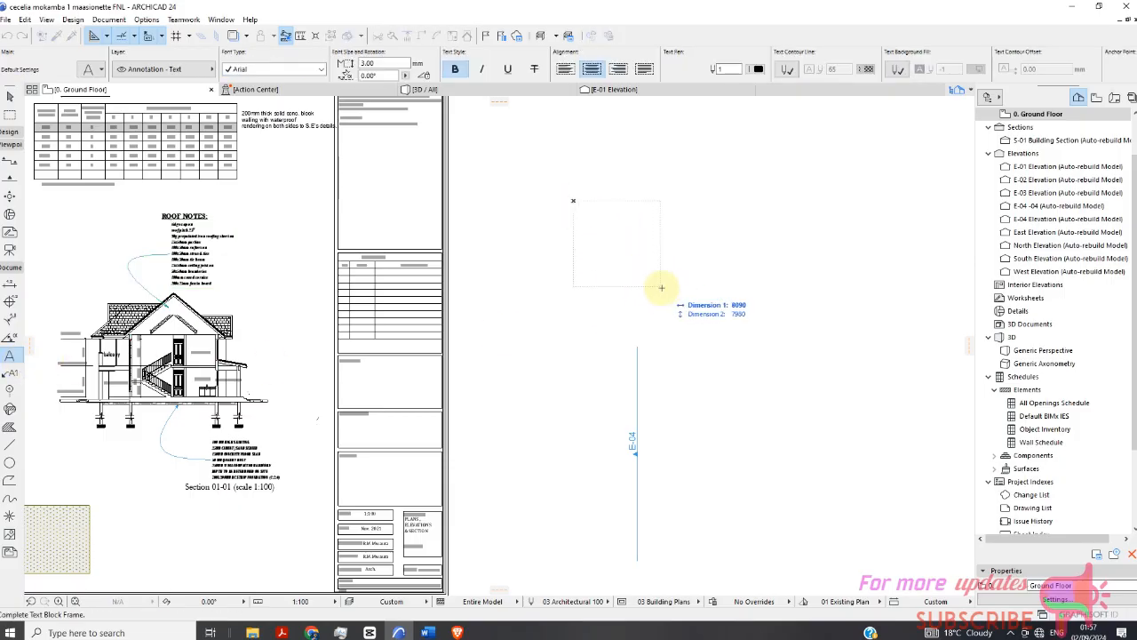
left_click(667, 290)
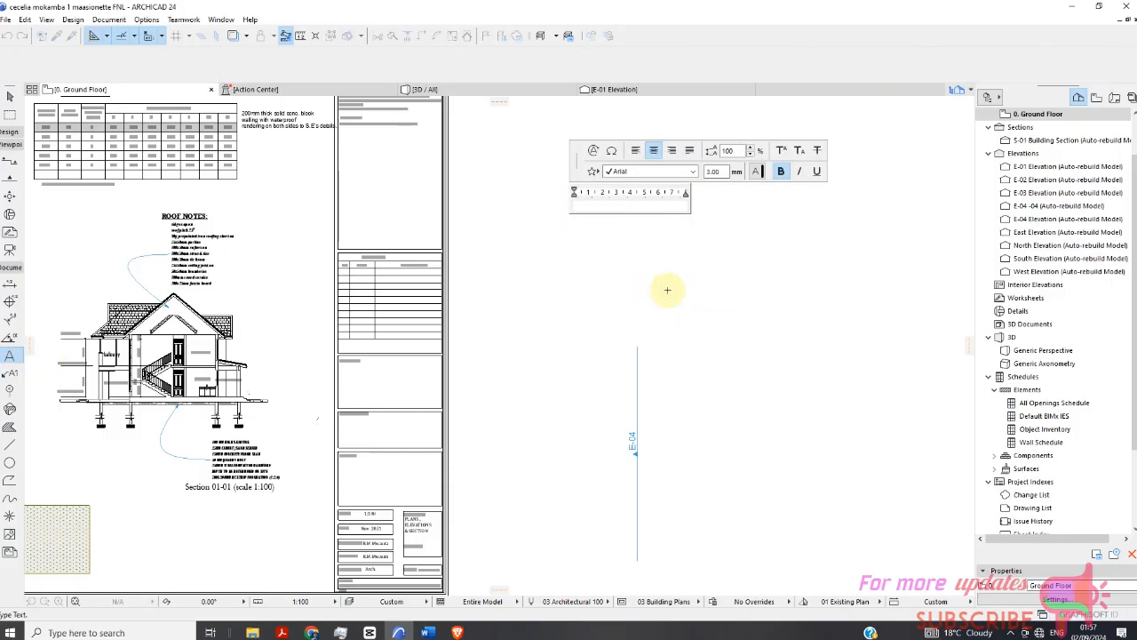
key("ctrl+v")
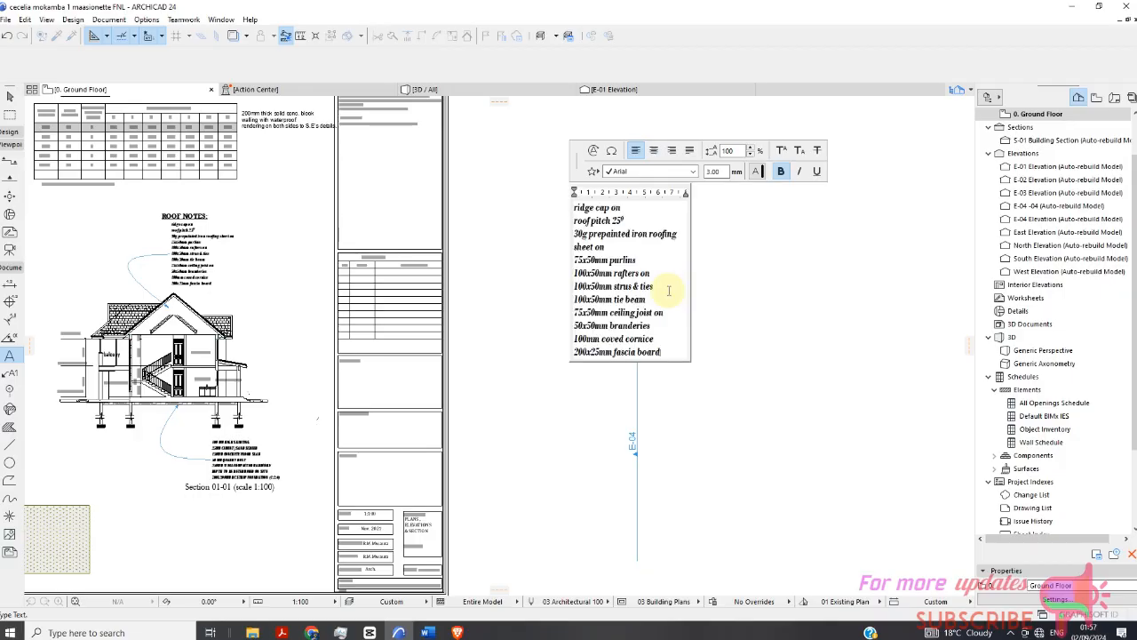
key("ctrl+v")
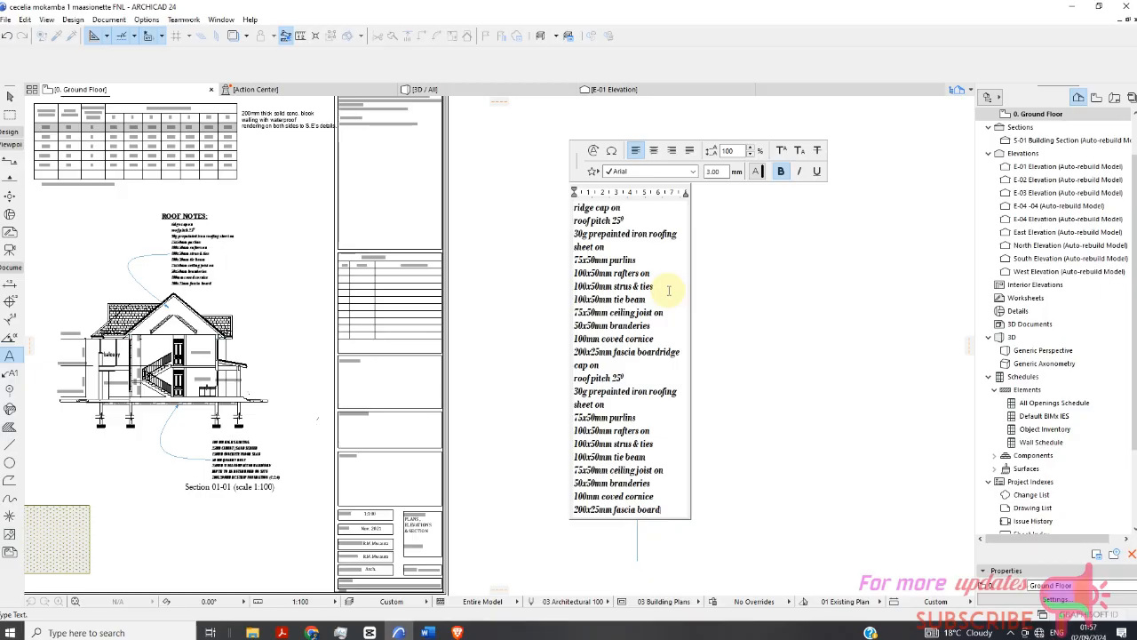
key("ctrl+a")
key("Delete")
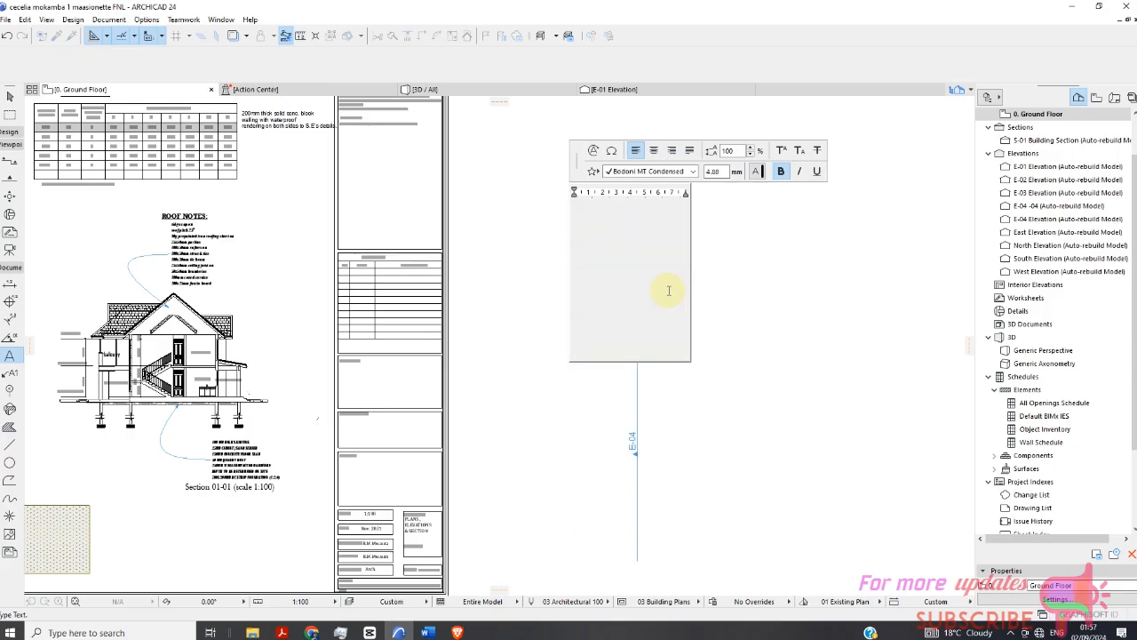
key("ctrl+v")
left_click(817, 322)
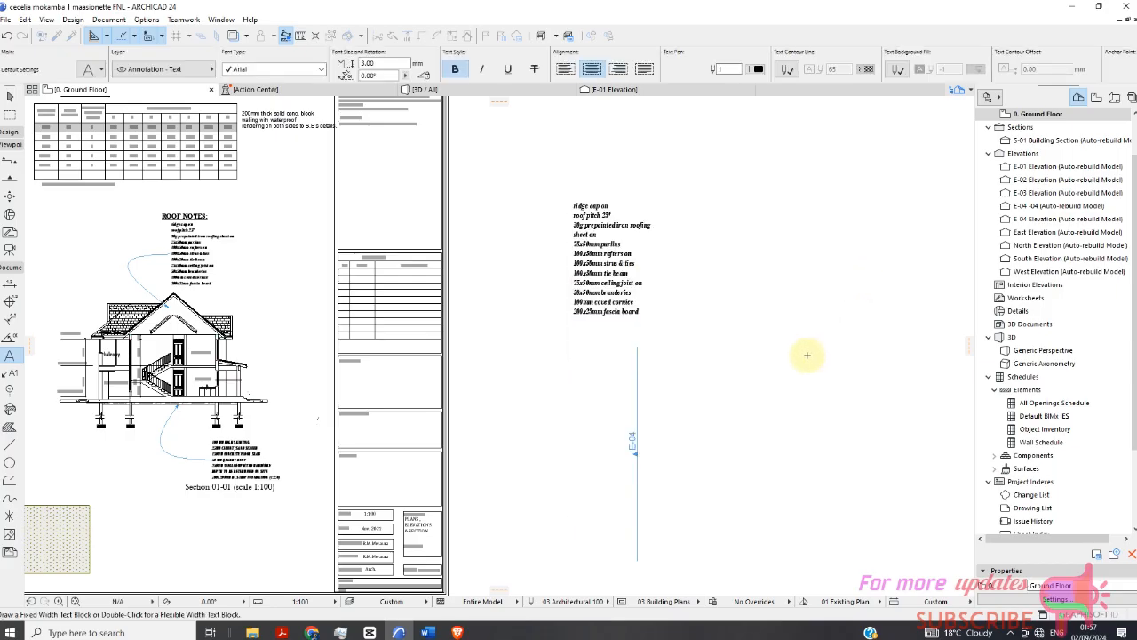
Zoom in to inspect the pasted roof notes text block next to the sheet.
scroll(543, 225, "down", 2)
left_click(10, 96)
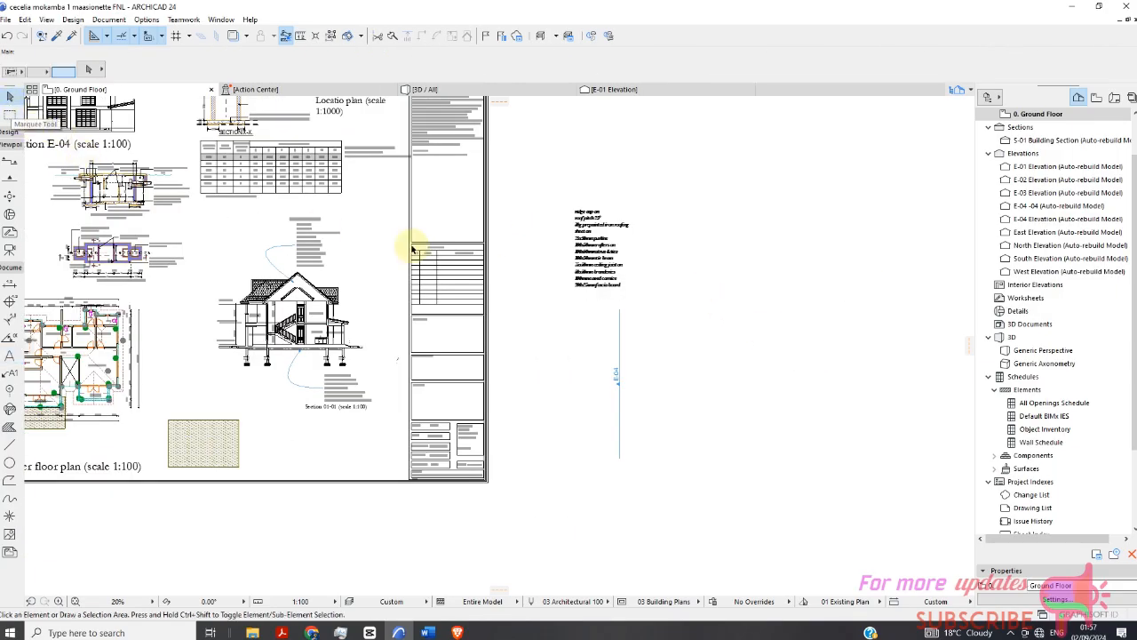
scroll(593, 240, "up", 3)
scroll(569, 165, "up", 2)
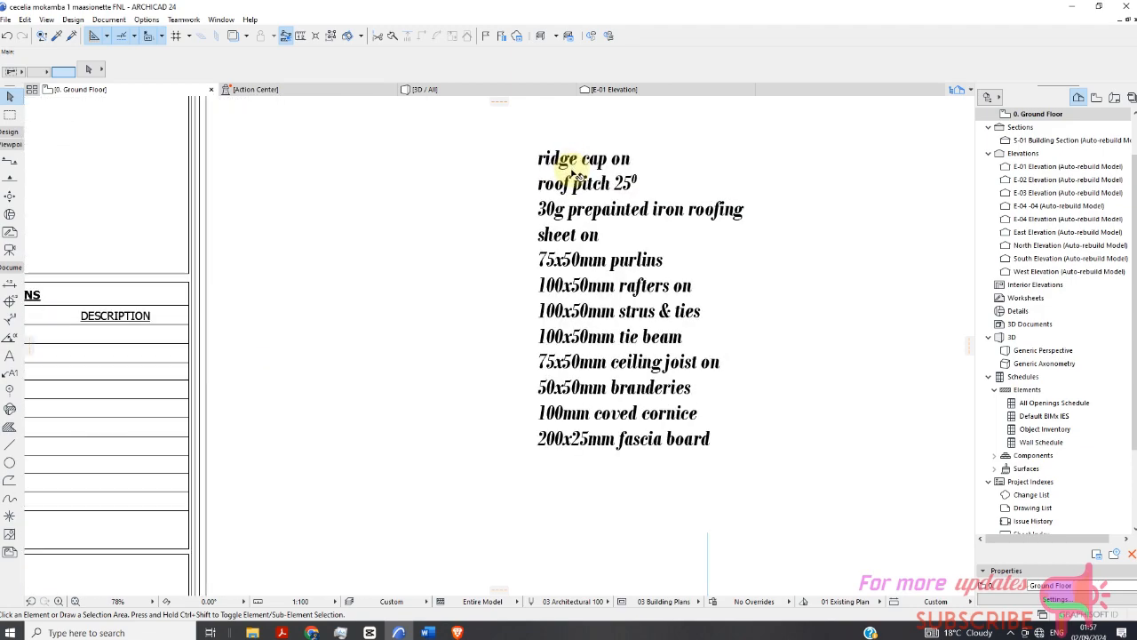
scroll(553, 222, "down", 2)
left_click(563, 227)
scroll(559, 220, "down", 3)
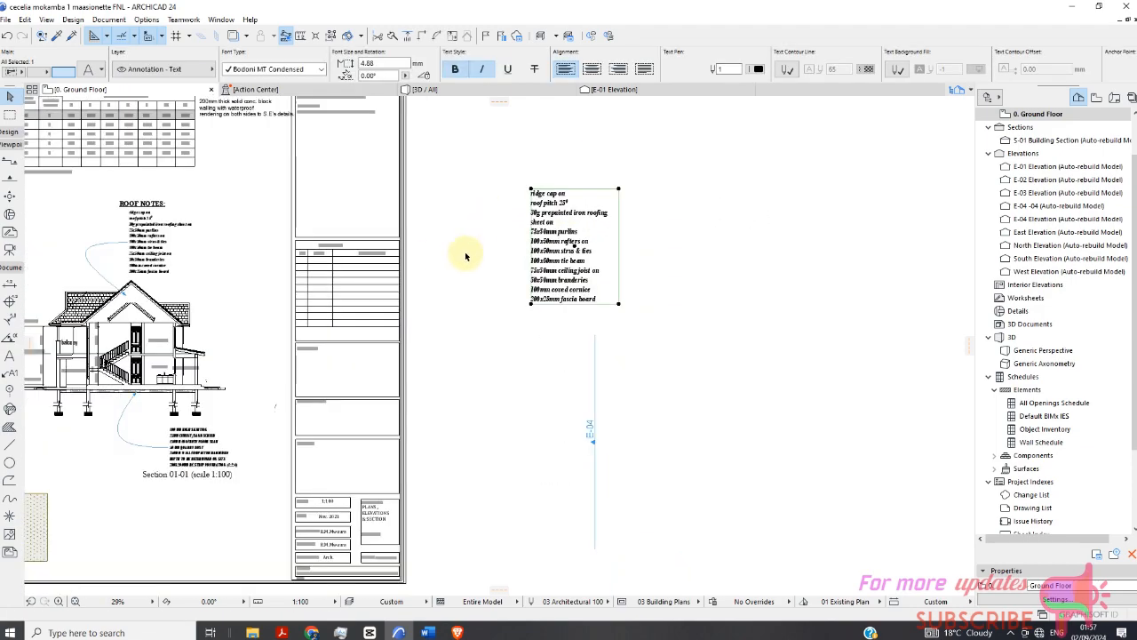
scroll(298, 355, "up", 5)
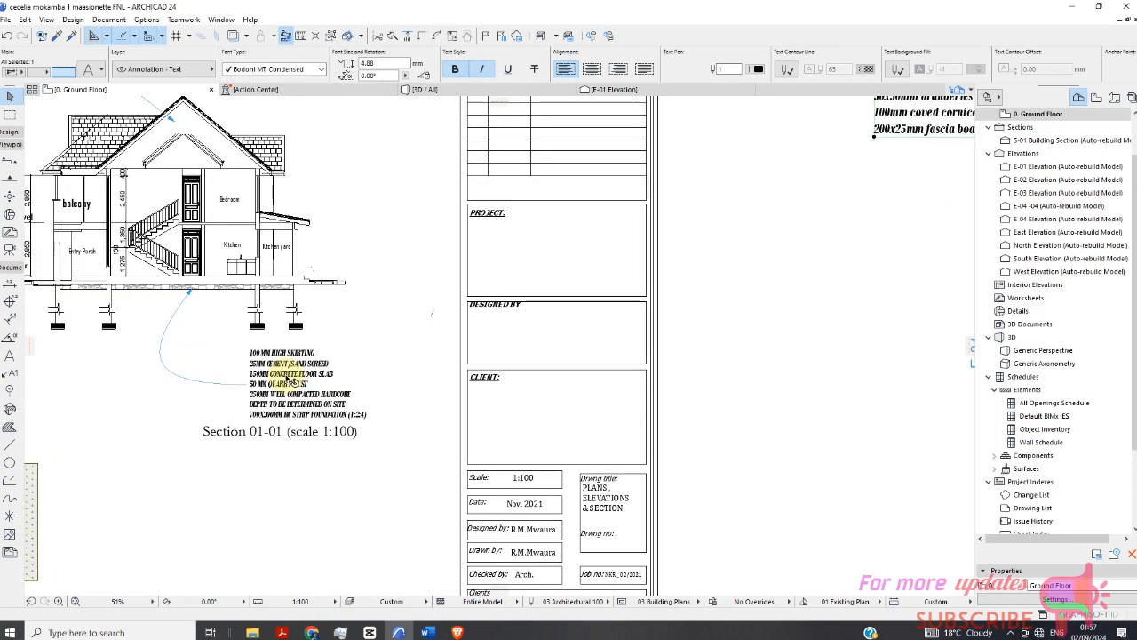
Open the floor construction notes label under the section for editing, select all its lines and copy them.
left_click(289, 381)
double_click(293, 381)
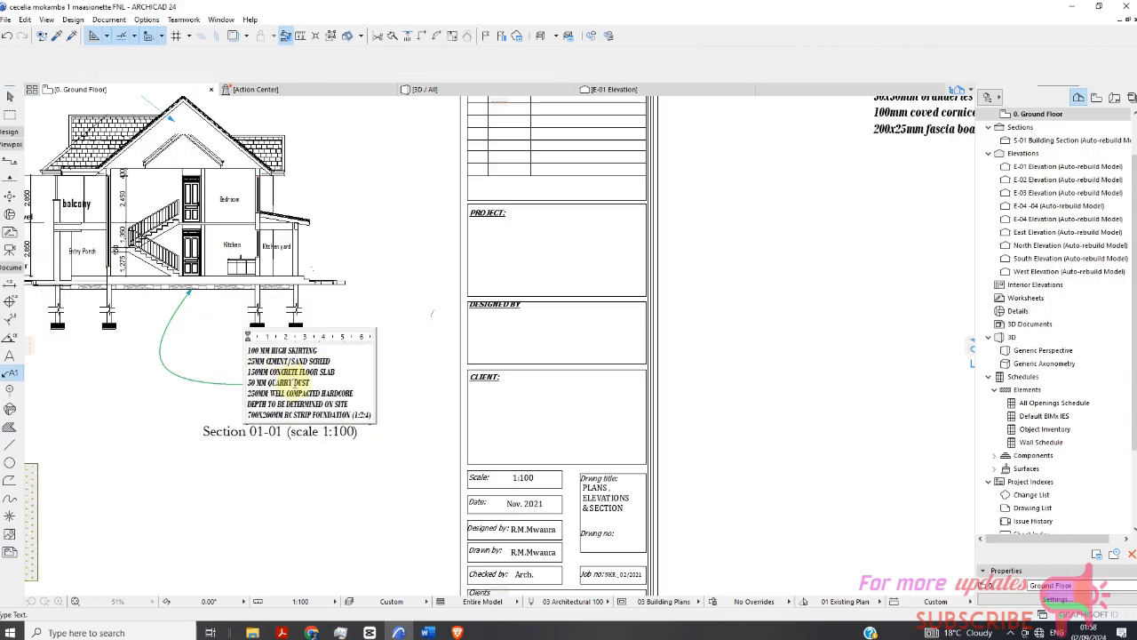
key("ctrl+a")
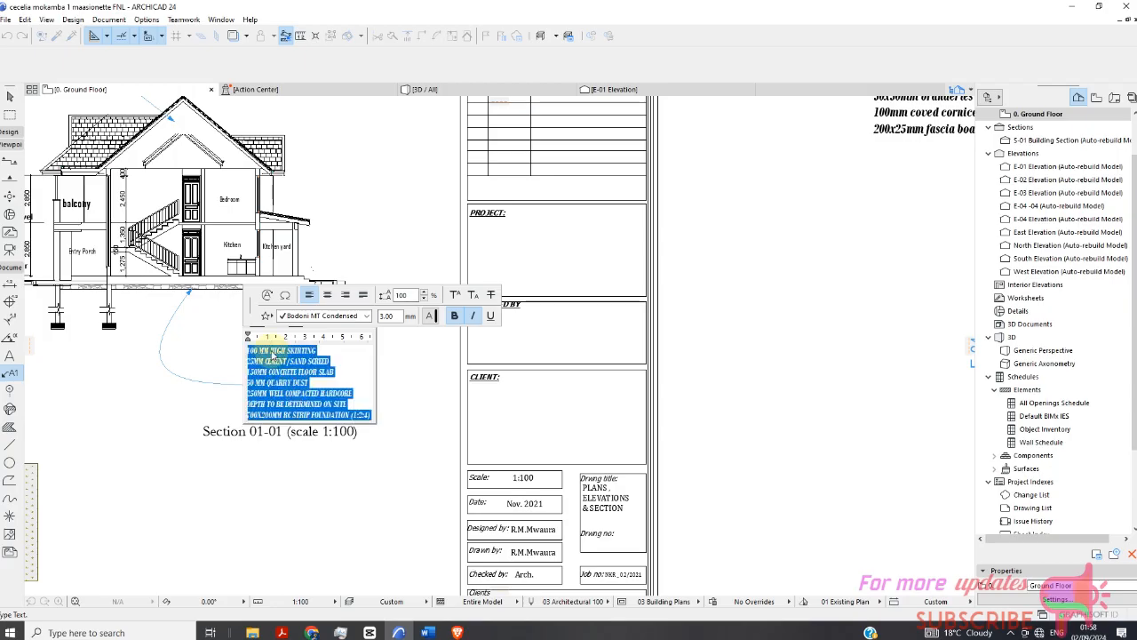
right_click(275, 385)
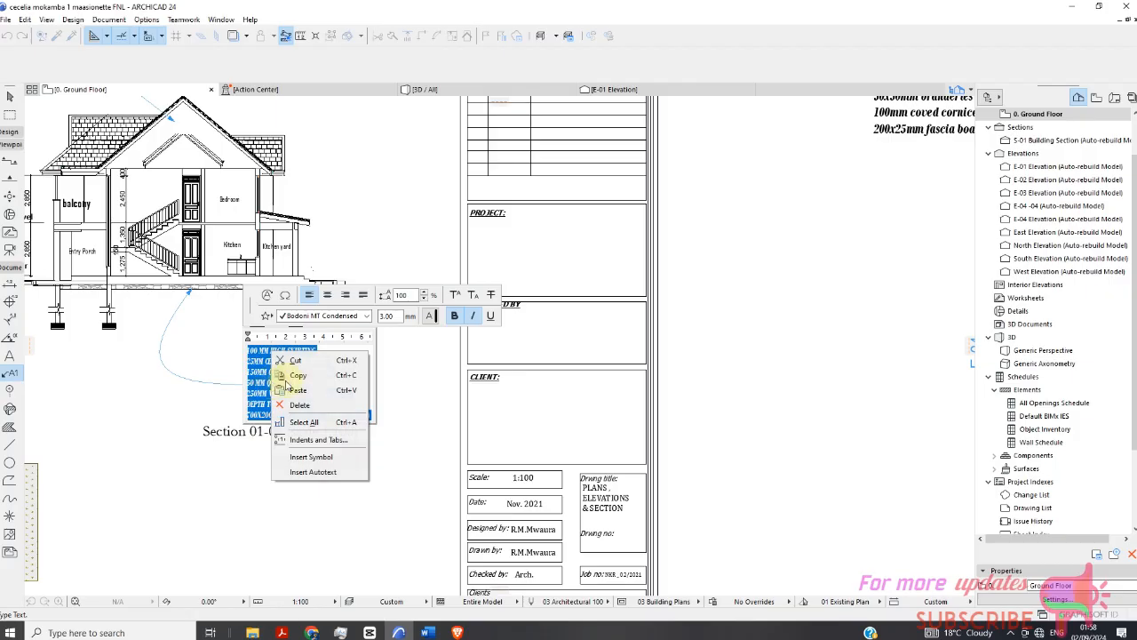
left_click(285, 380)
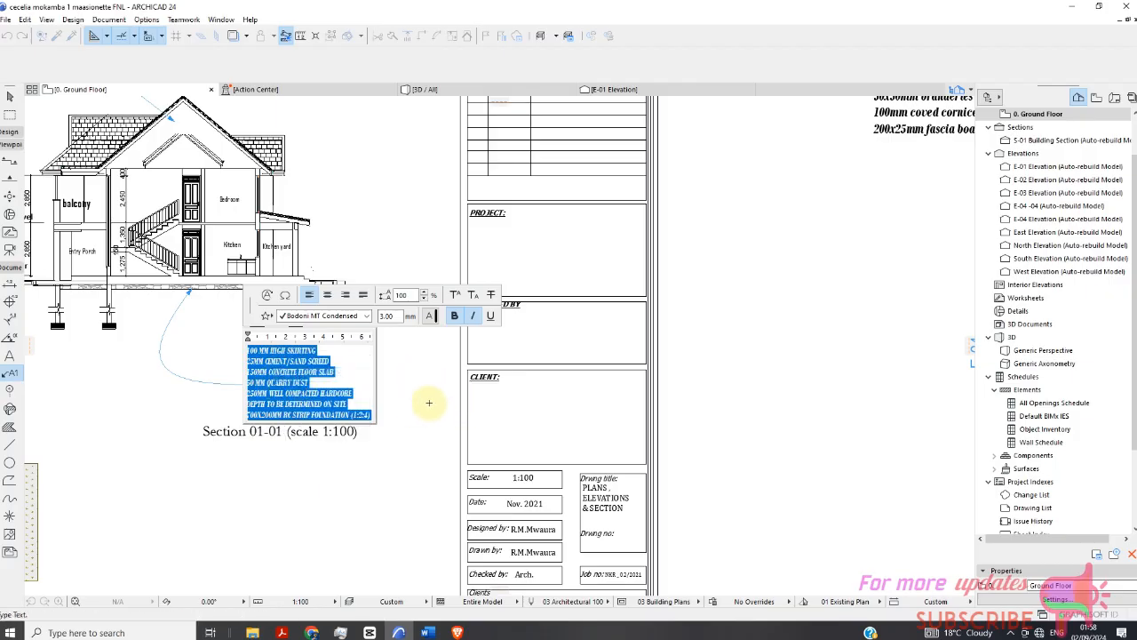
left_click(51, 362)
Draw a new text block beside the roof notes text and paste the floor notes into it.
scroll(57, 360, "down", 2)
left_click(11, 357)
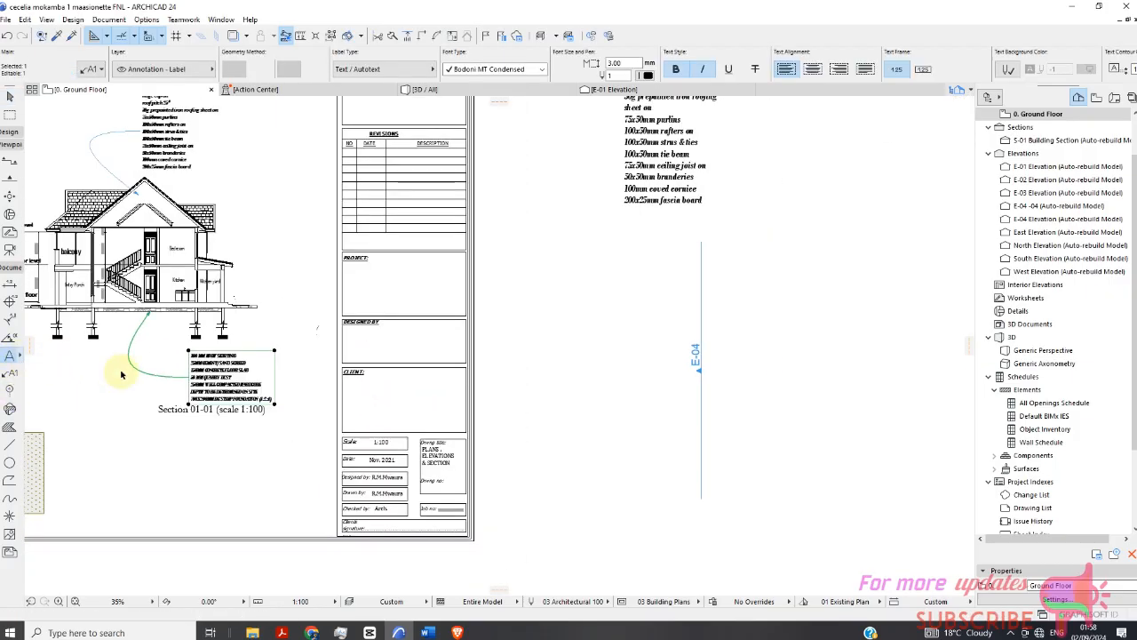
scroll(579, 313, "down", 1)
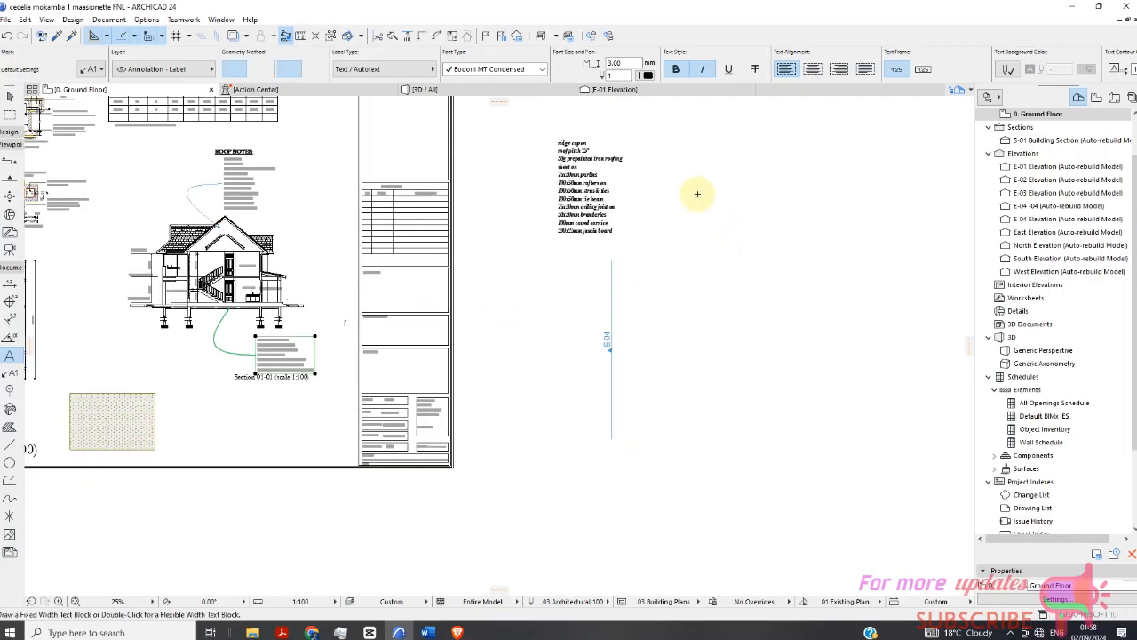
left_click(696, 150)
left_click(780, 238)
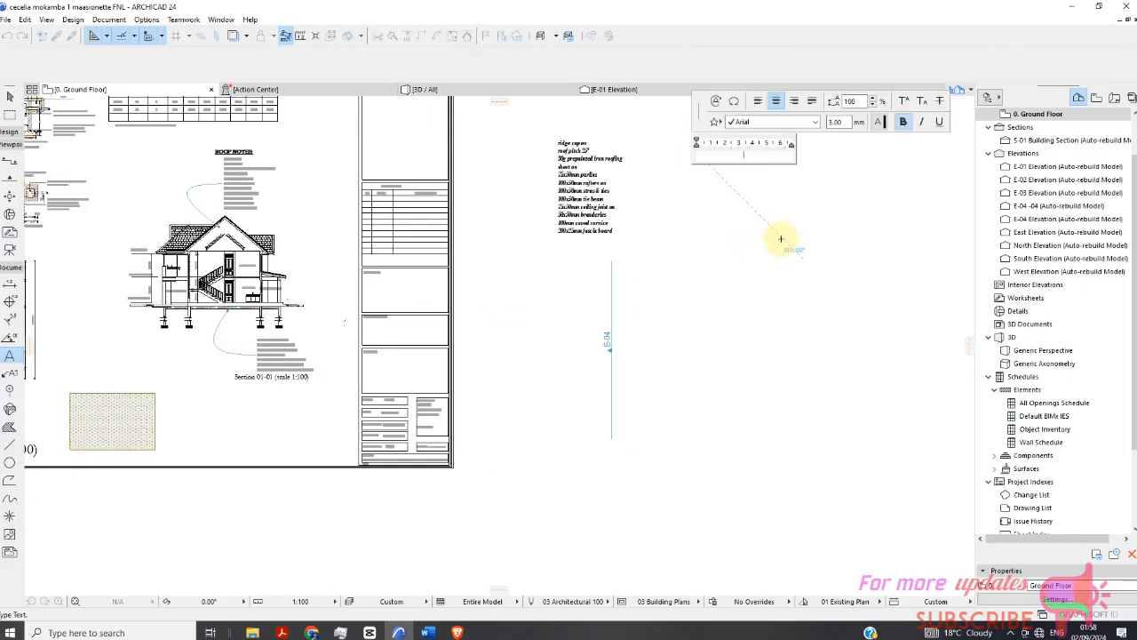
key("ctrl+v")
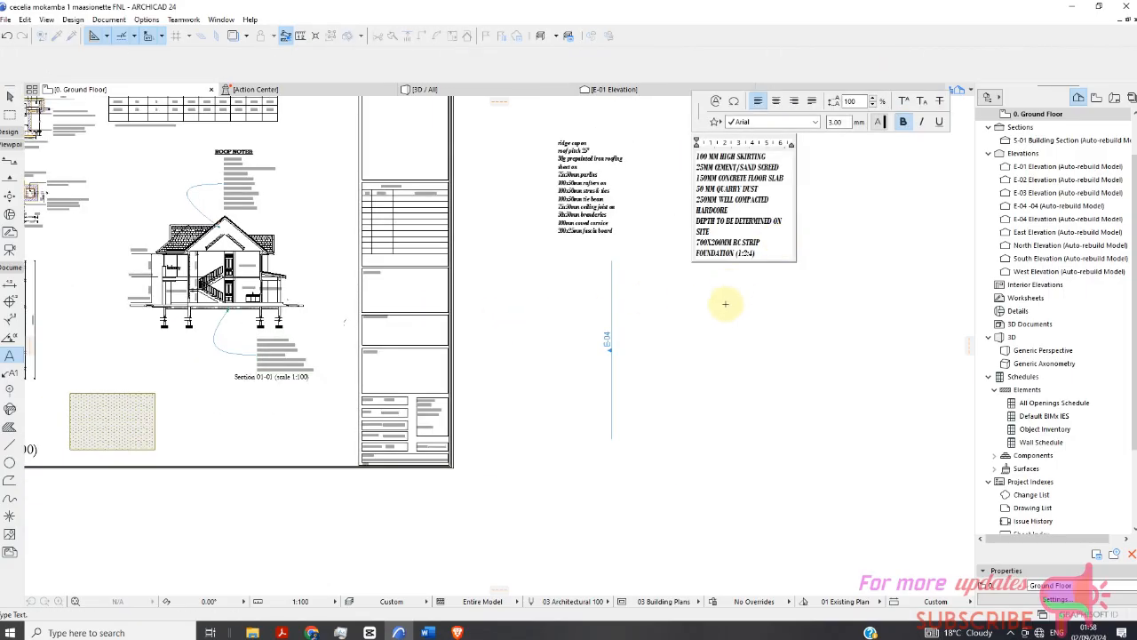
left_click(833, 255)
Finish editing the floor notes text and select the roof notes text block beside the sheet.
scroll(622, 216, "down", 3)
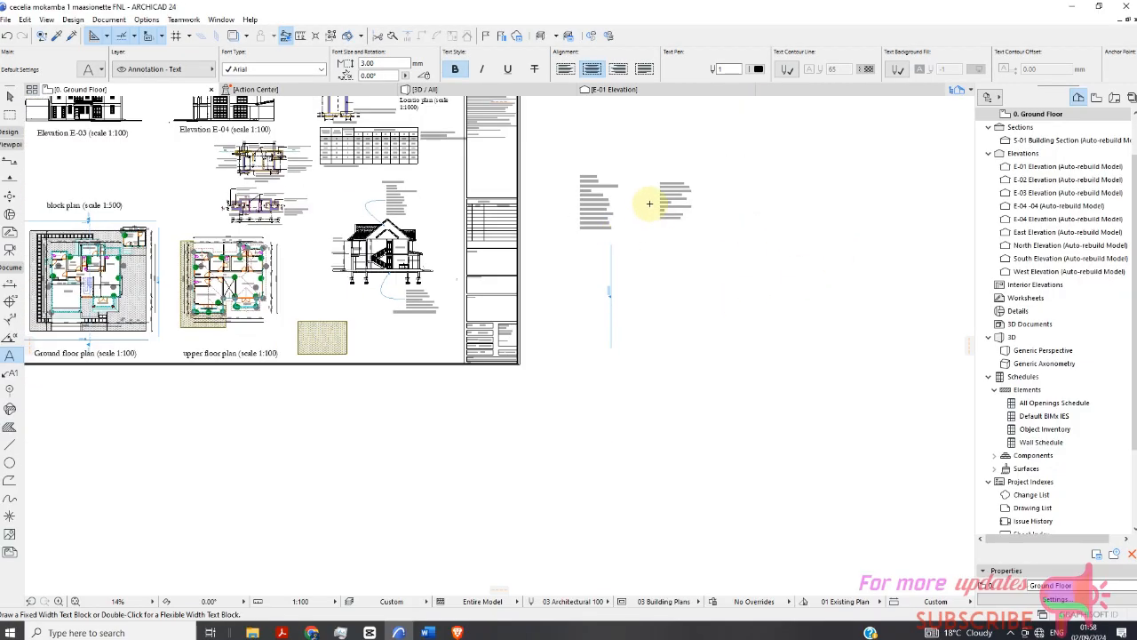
scroll(615, 185, "up", 6)
left_click(10, 96)
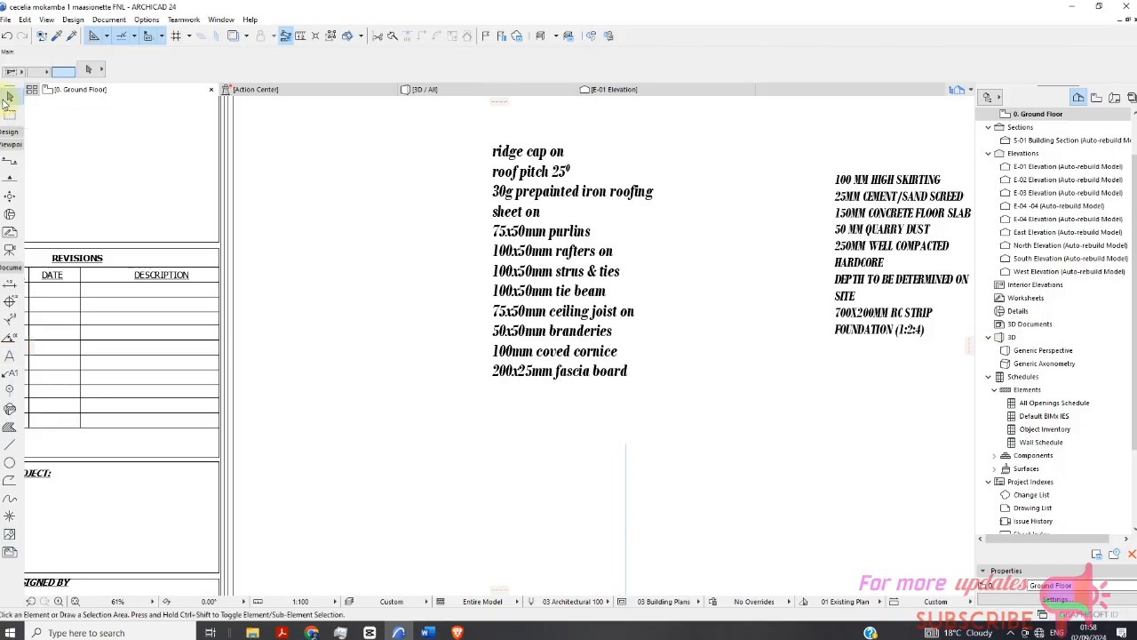
left_click(534, 242)
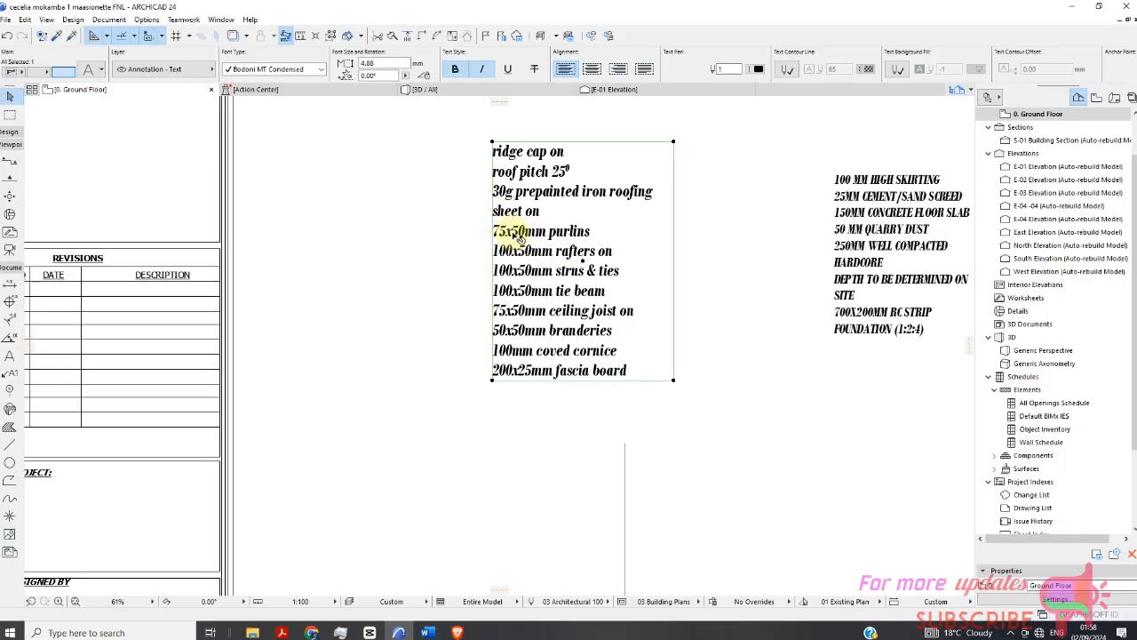
scroll(502, 231, "down", 3)
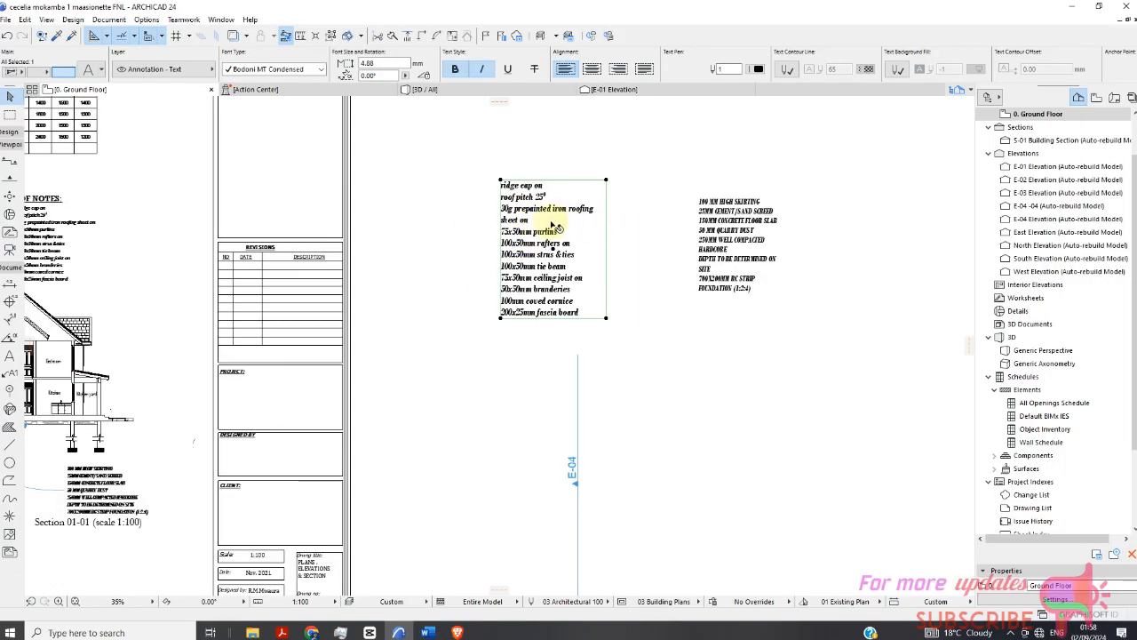
scroll(537, 240, "up", 2)
scroll(530, 225, "down", 4)
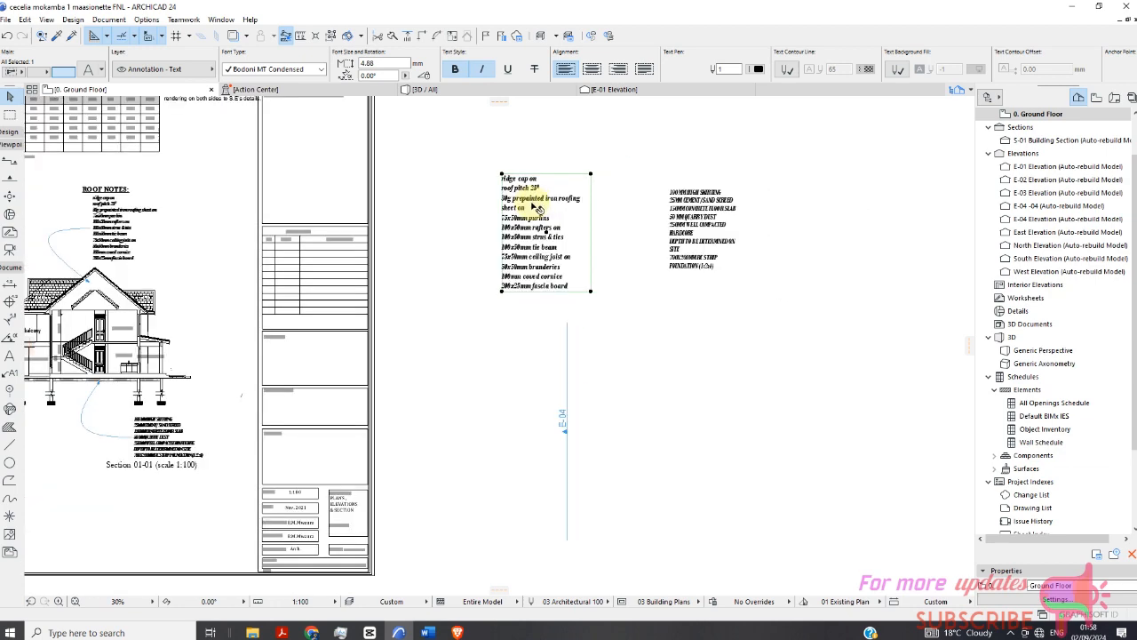
scroll(564, 192, "up", 2)
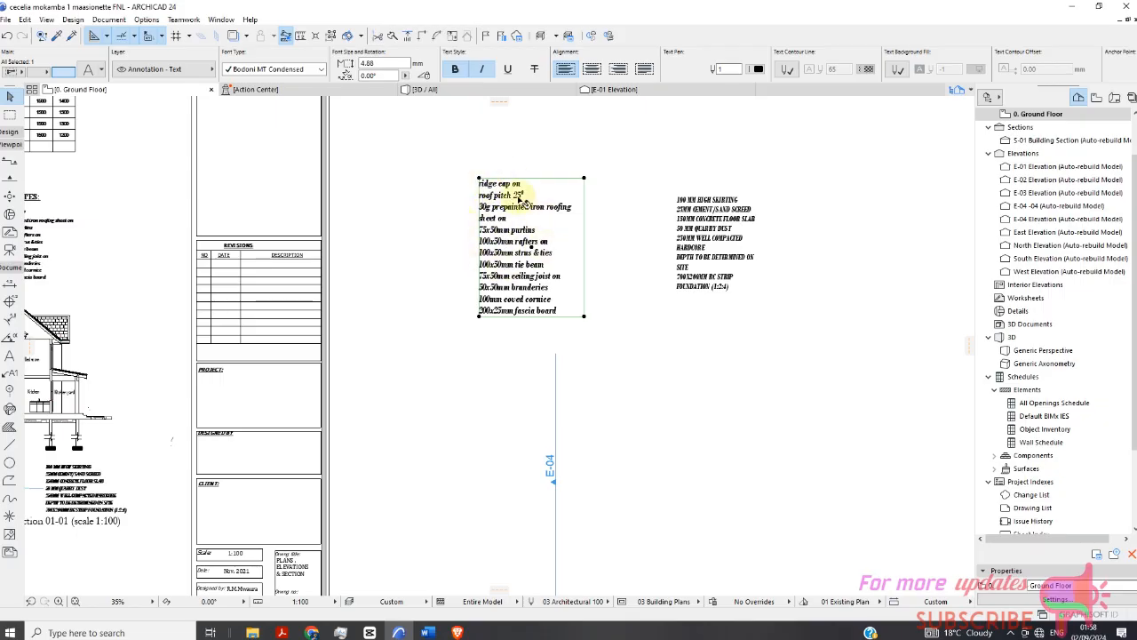
Save the selected roof notes text as a label library part named ROOF DETAILS on the Desktop, accepting the default label settings.
left_click(6, 20)
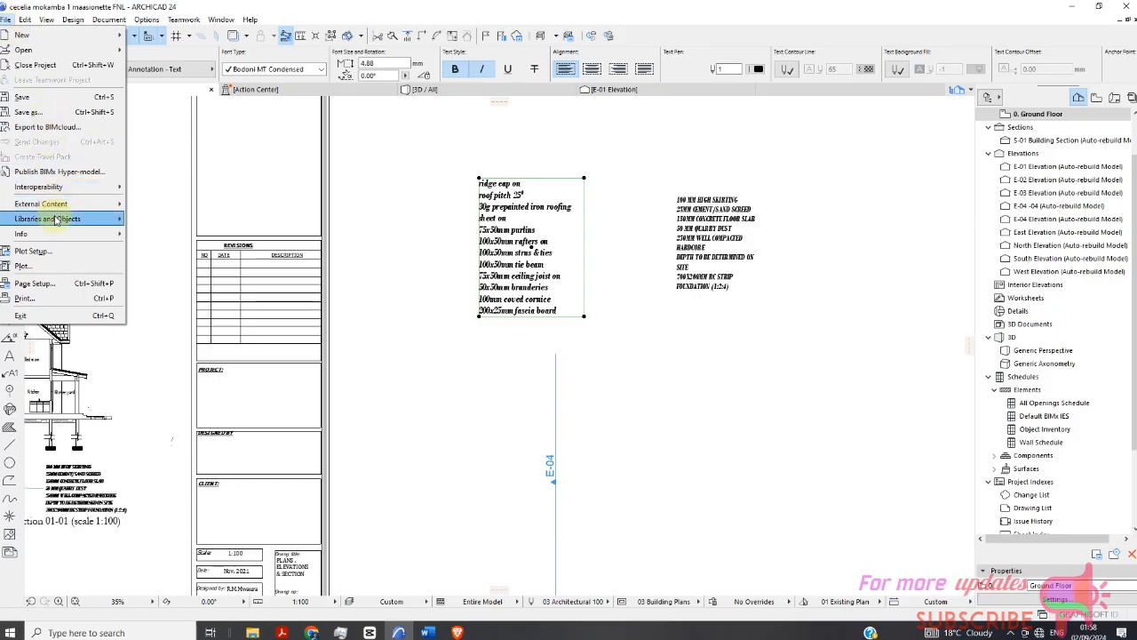
mouse_move(104, 219)
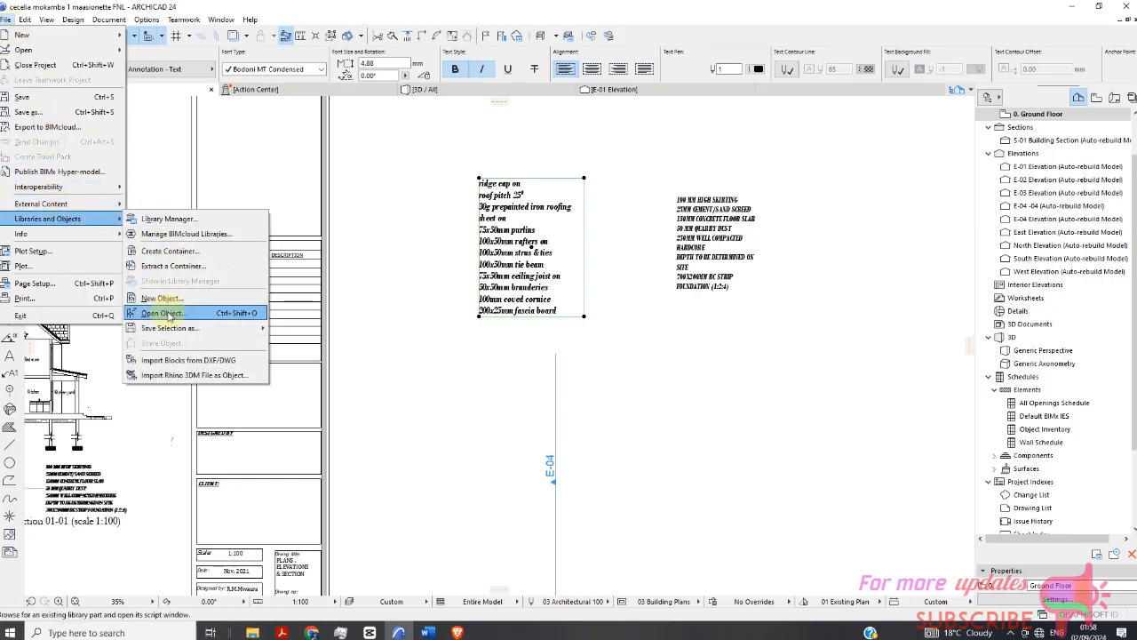
mouse_move(178, 330)
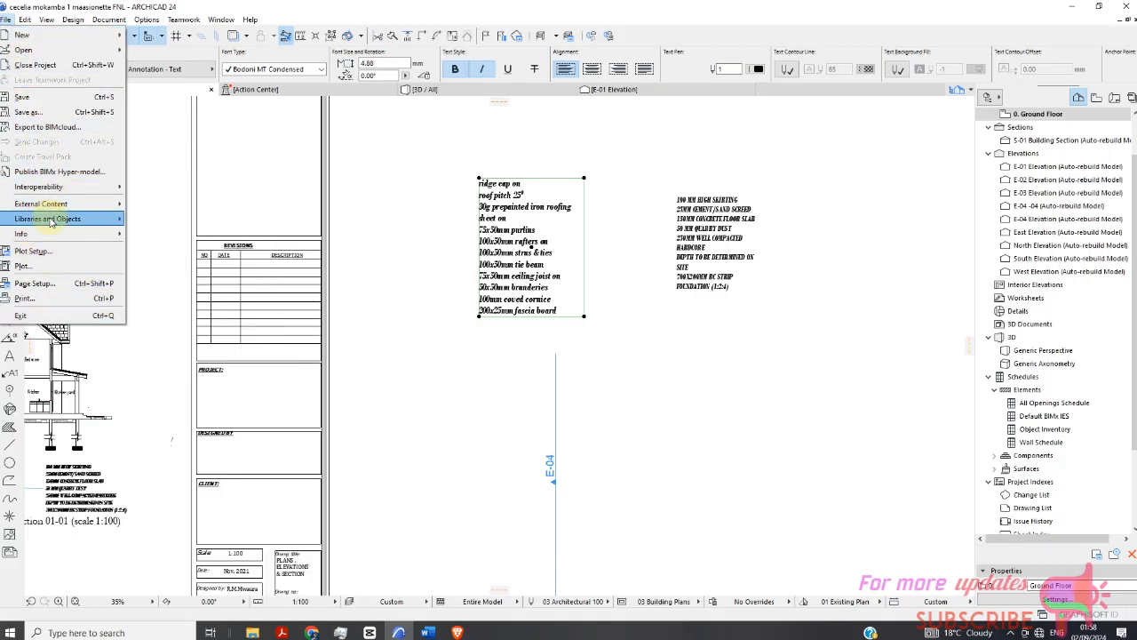
mouse_move(53, 222)
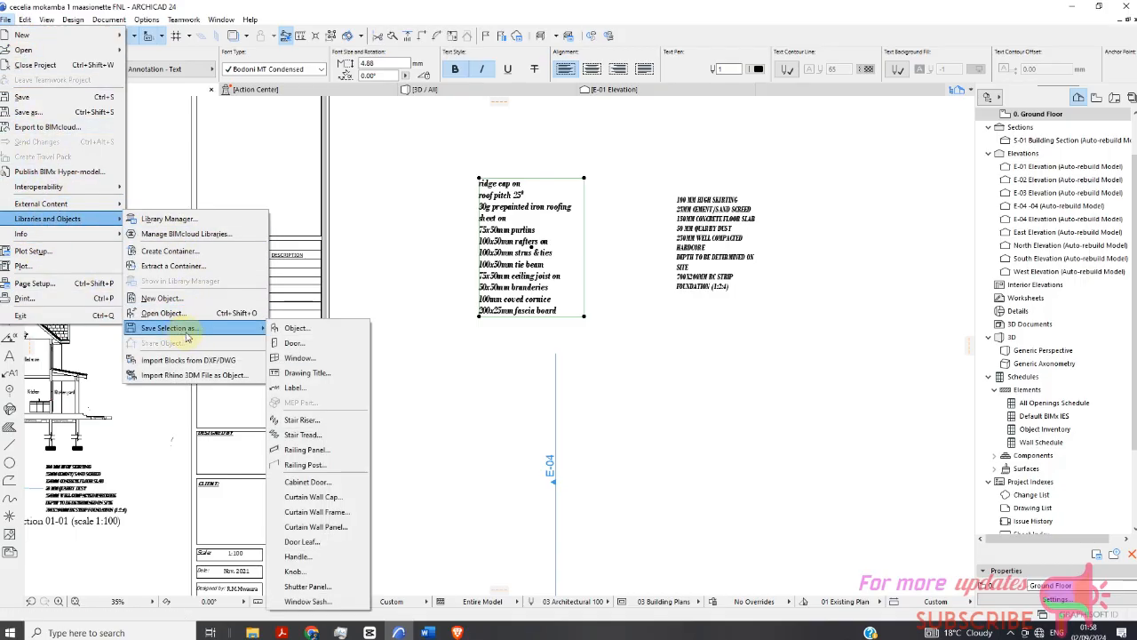
left_click(297, 389)
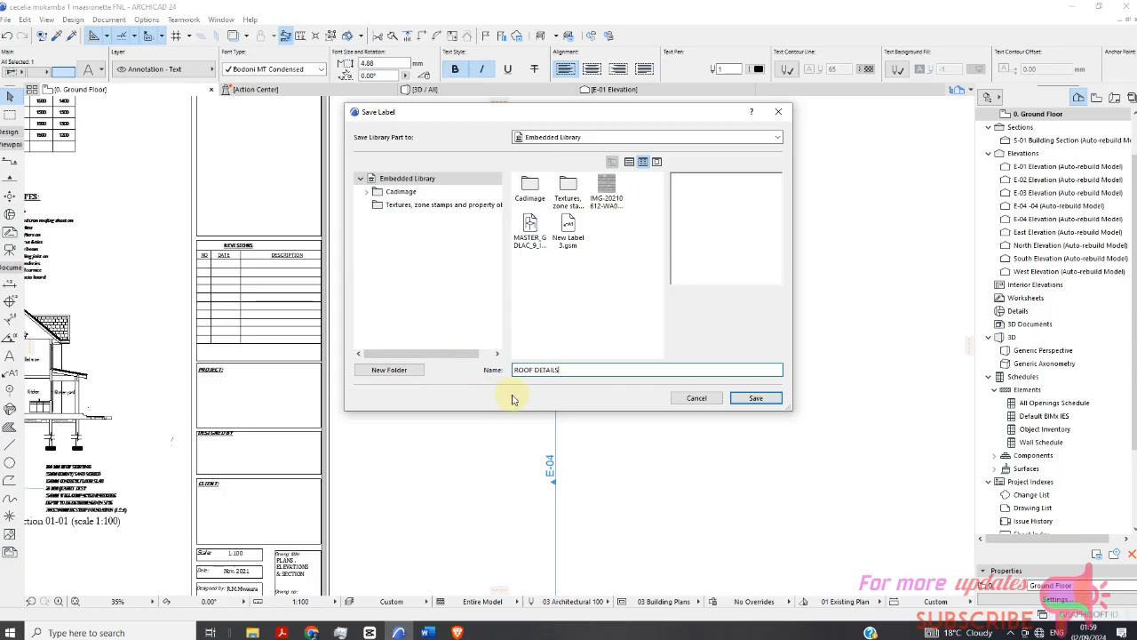
left_click(596, 139)
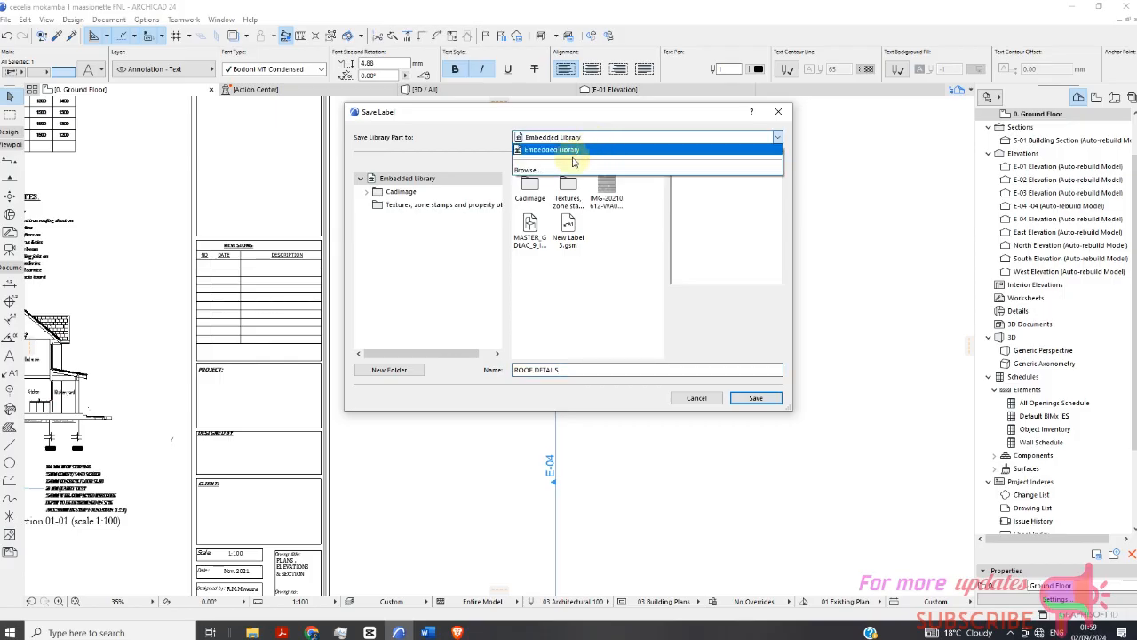
left_click(544, 170)
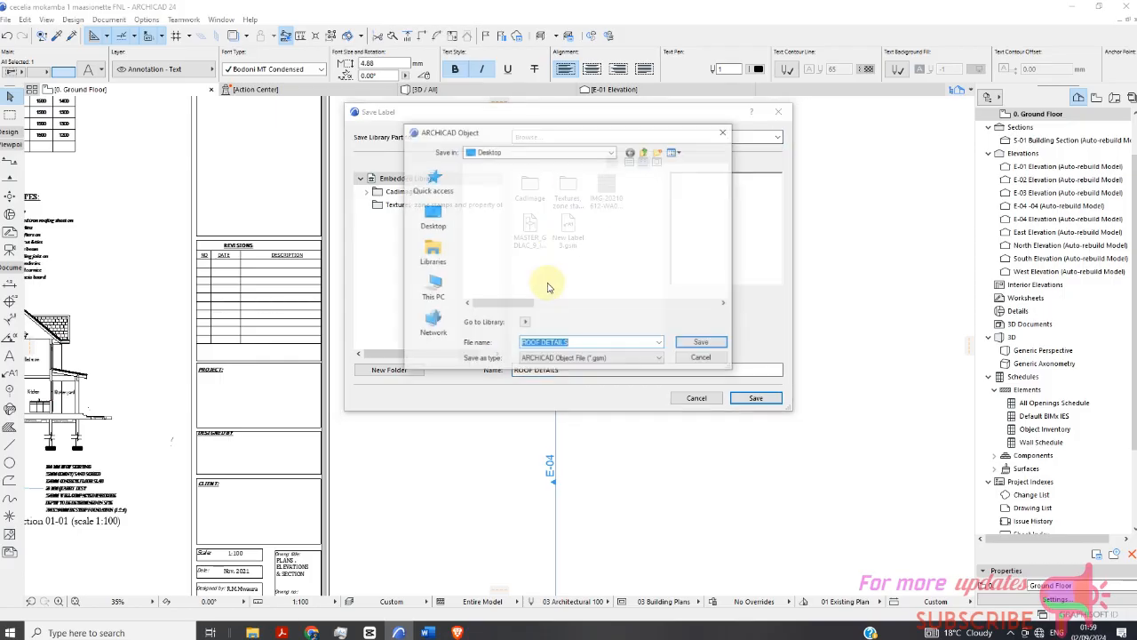
scroll(553, 236, "down", 1)
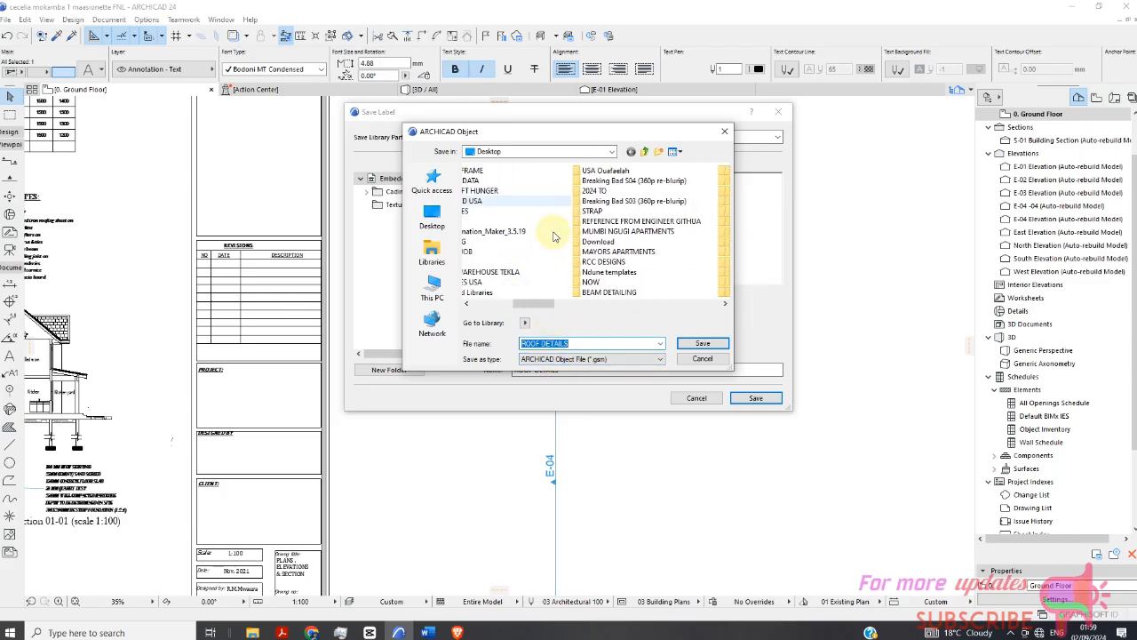
scroll(554, 237, "down", 2)
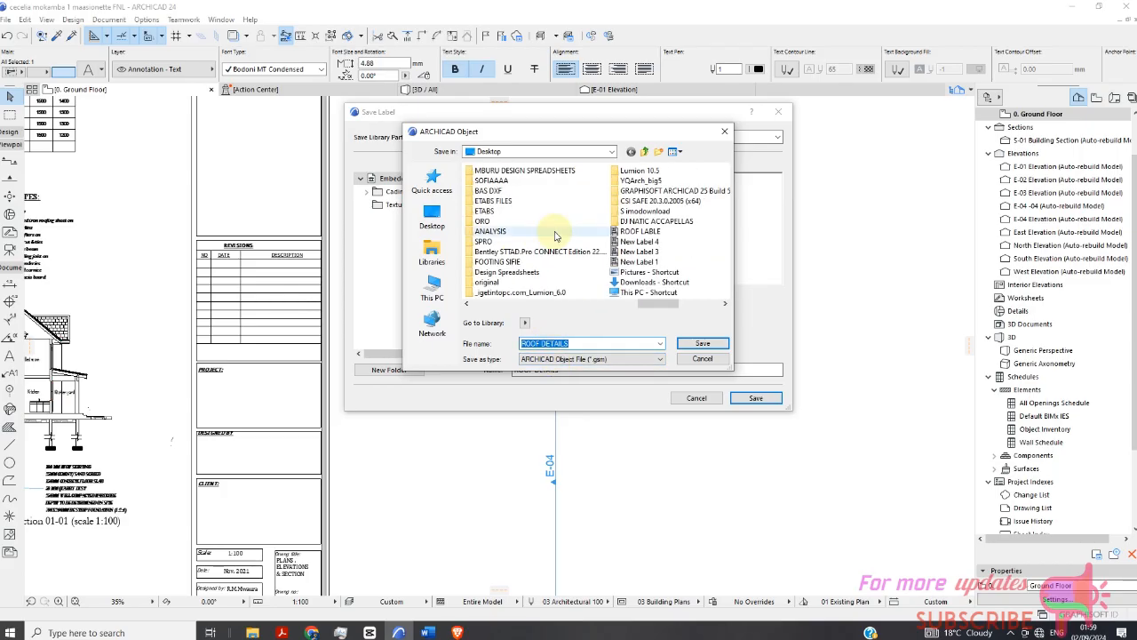
left_click(701, 345)
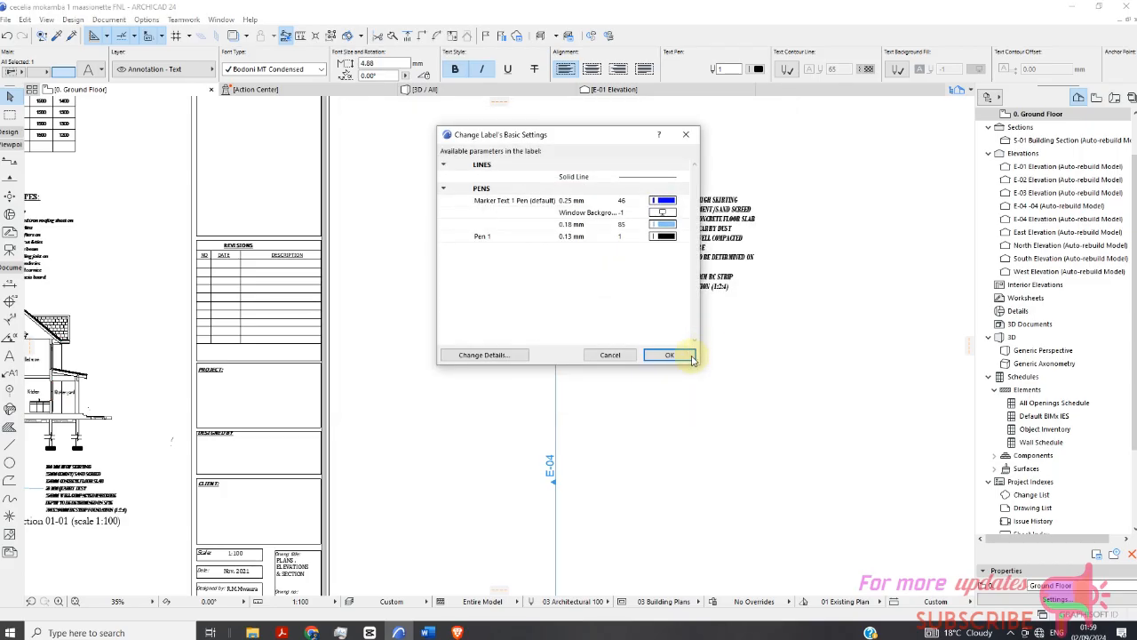
left_click(669, 356)
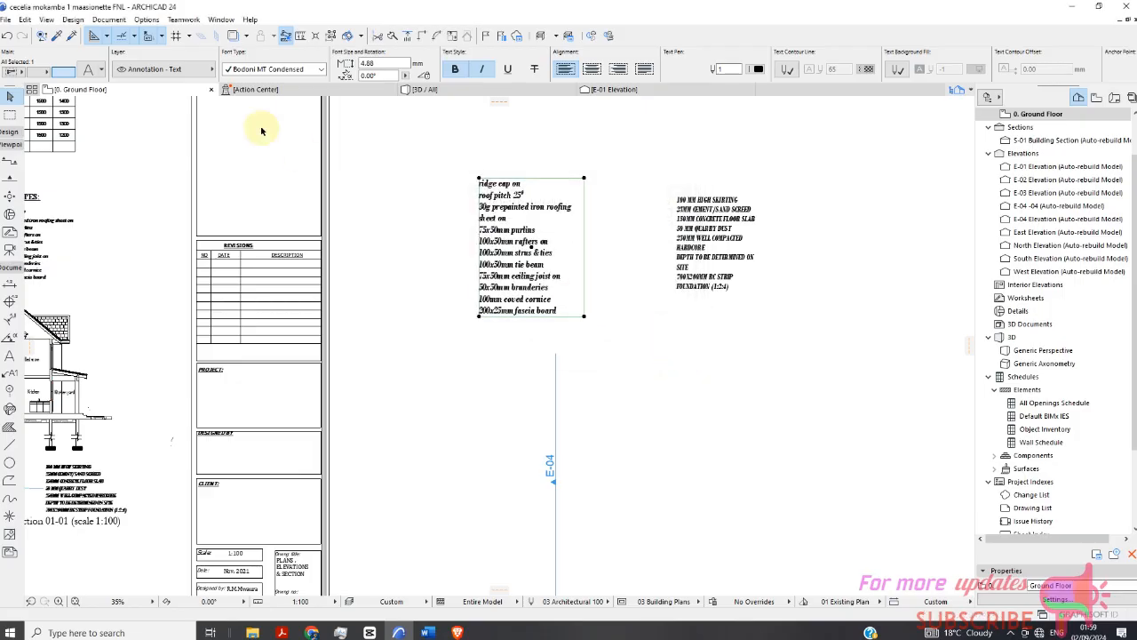
Open the Library Manager to examine the embedded library contents, then close it without changes.
left_click(7, 22)
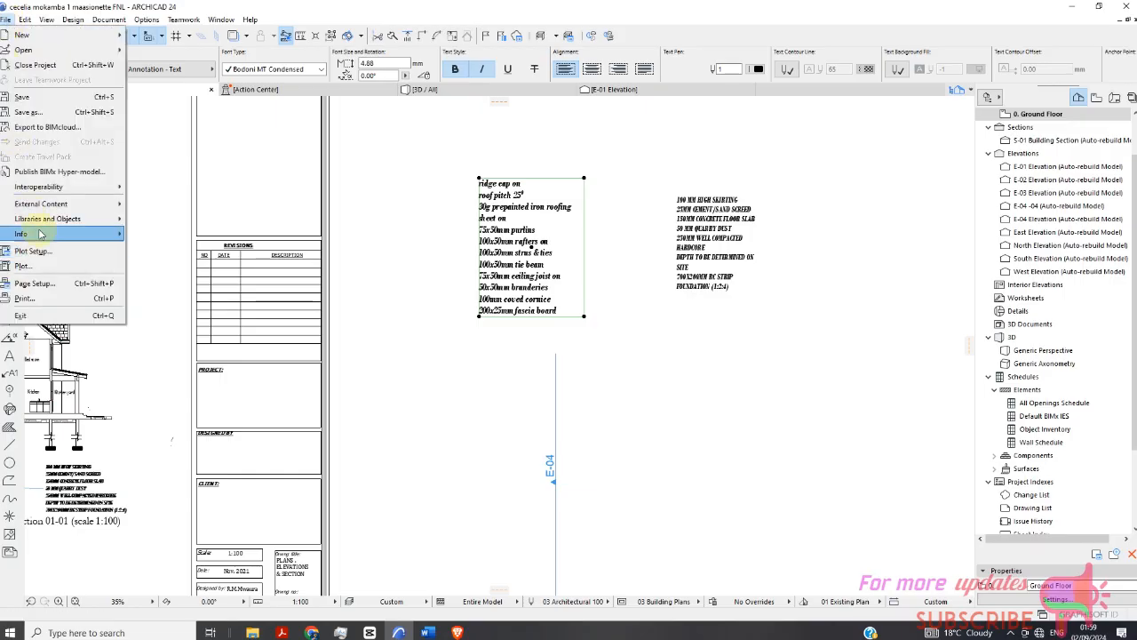
mouse_move(50, 224)
left_click(165, 220)
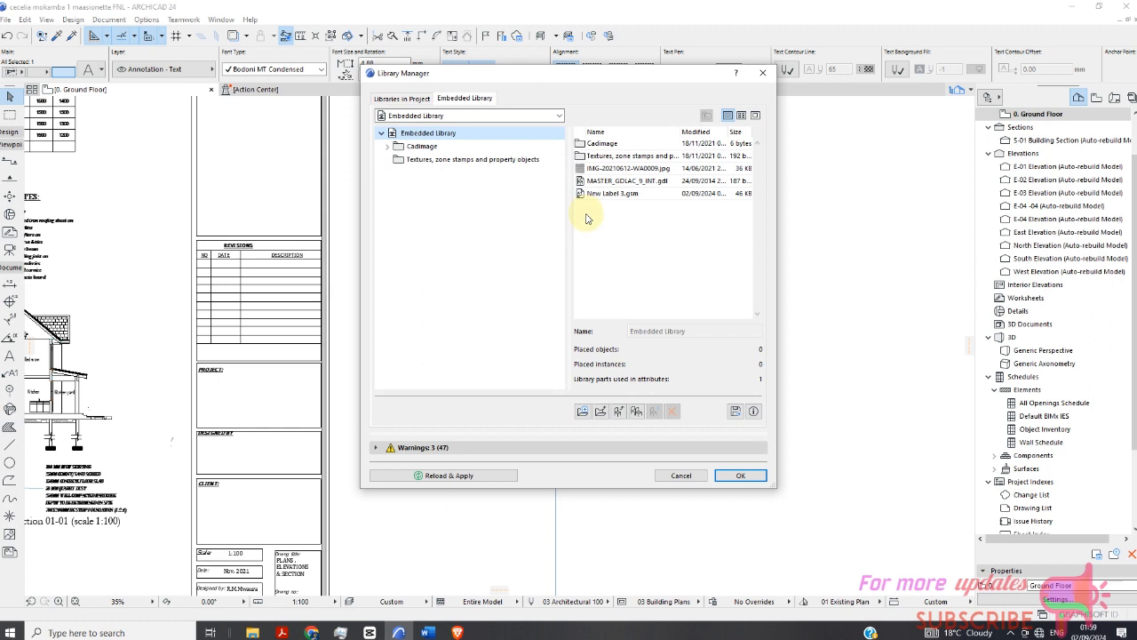
left_click(684, 475)
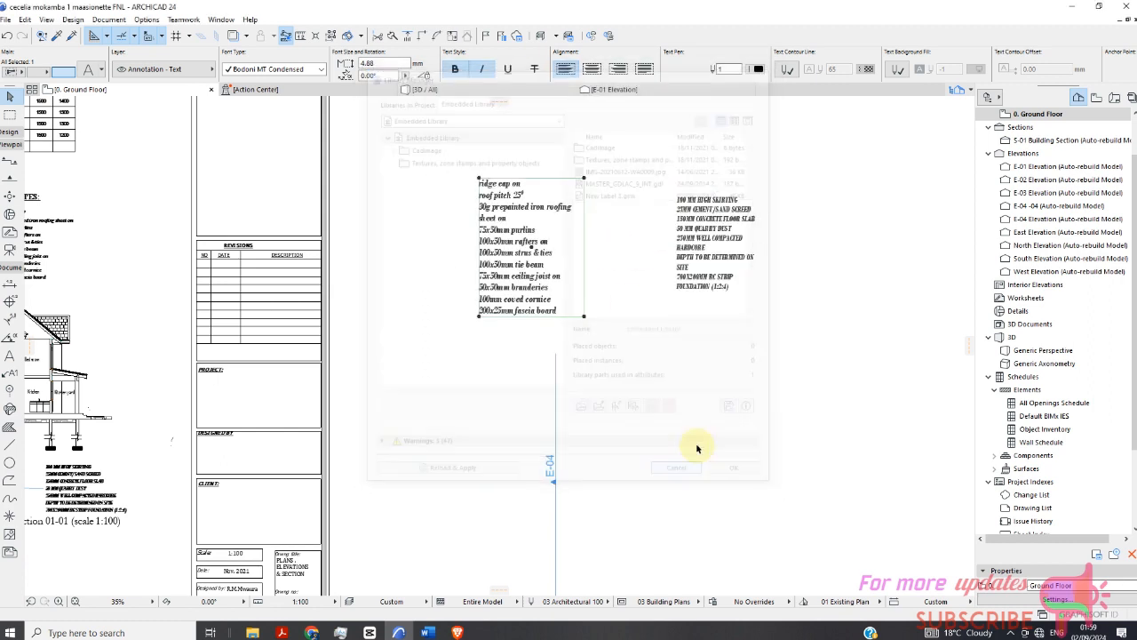
Select the floor notes text block and open its text selection settings, closing them without changes.
scroll(539, 213, "up", 2)
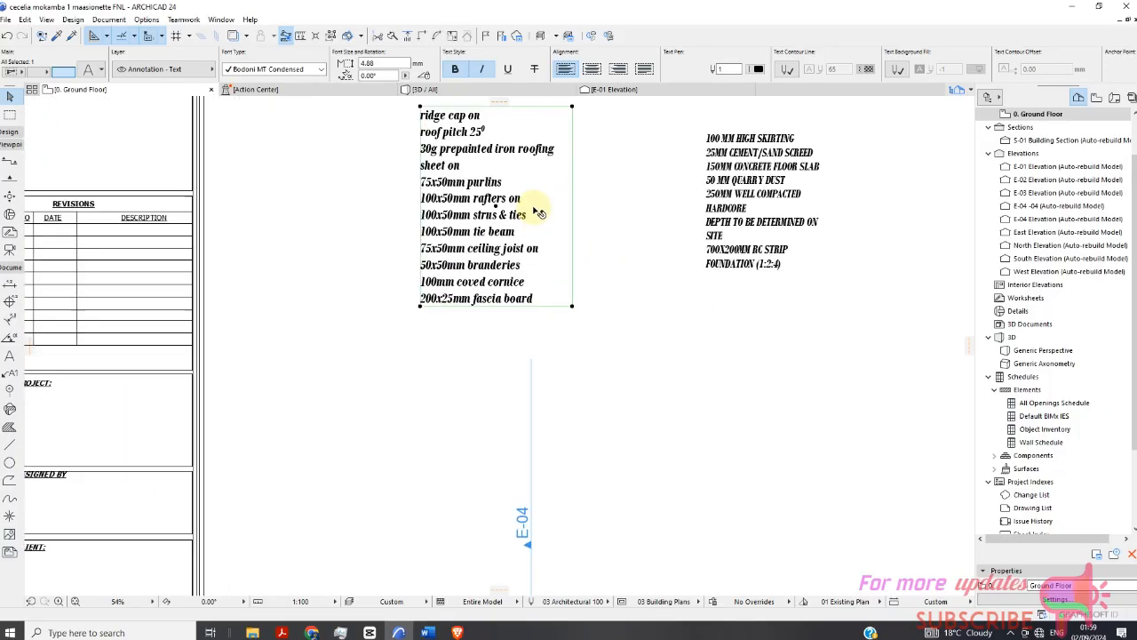
scroll(540, 213, "down", 5)
scroll(543, 266, "up", 2)
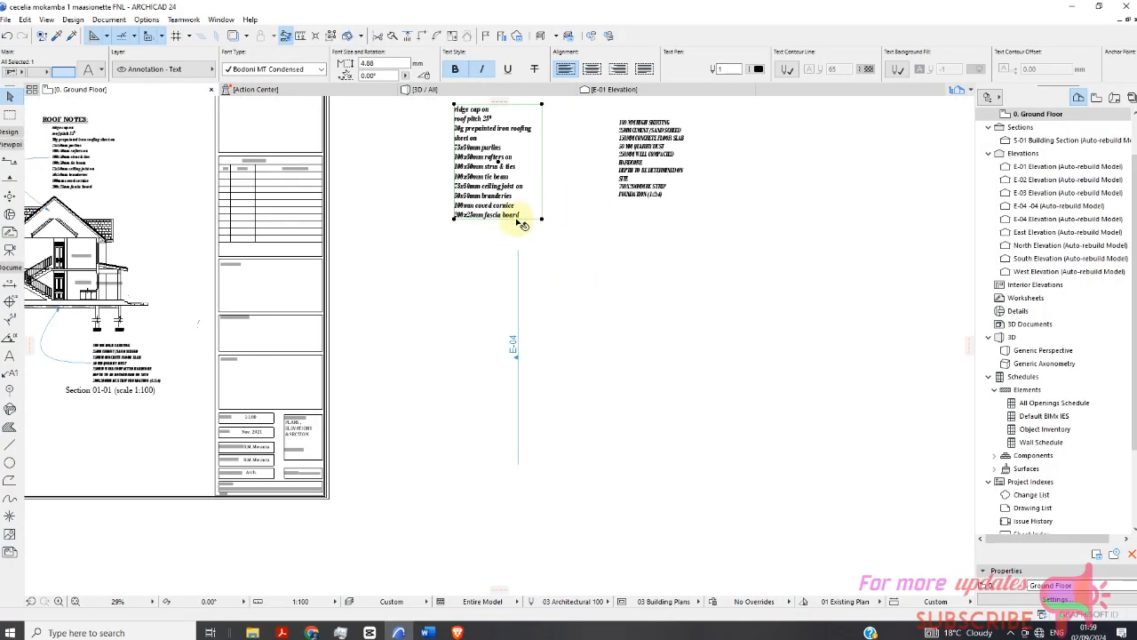
scroll(523, 224, "down", 1)
left_click(626, 182)
right_click(674, 192)
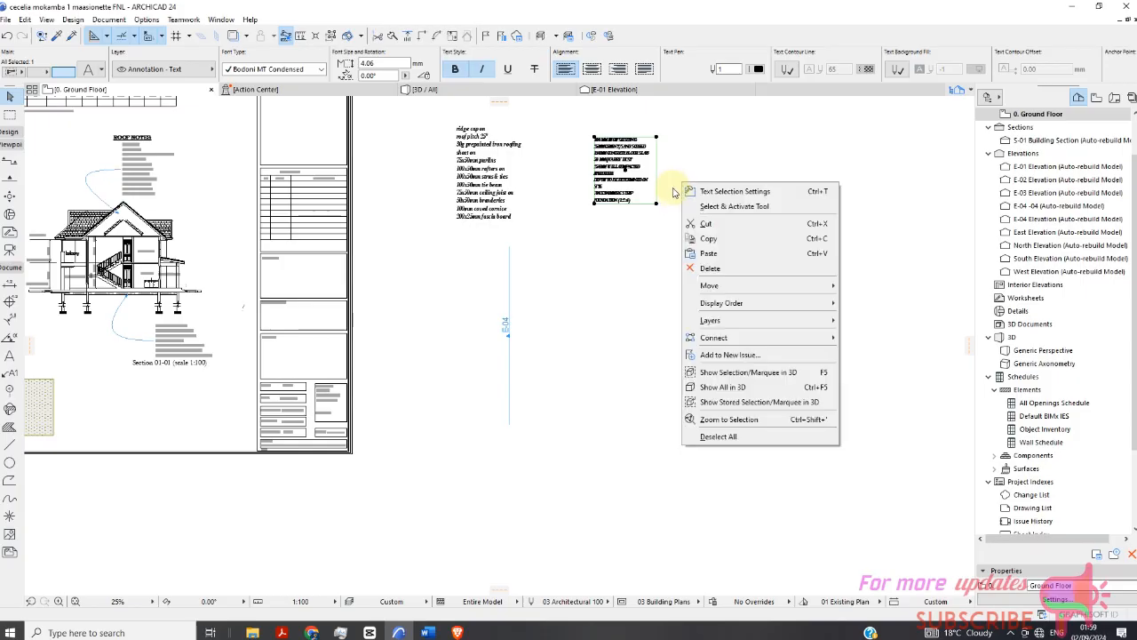
left_click(723, 192)
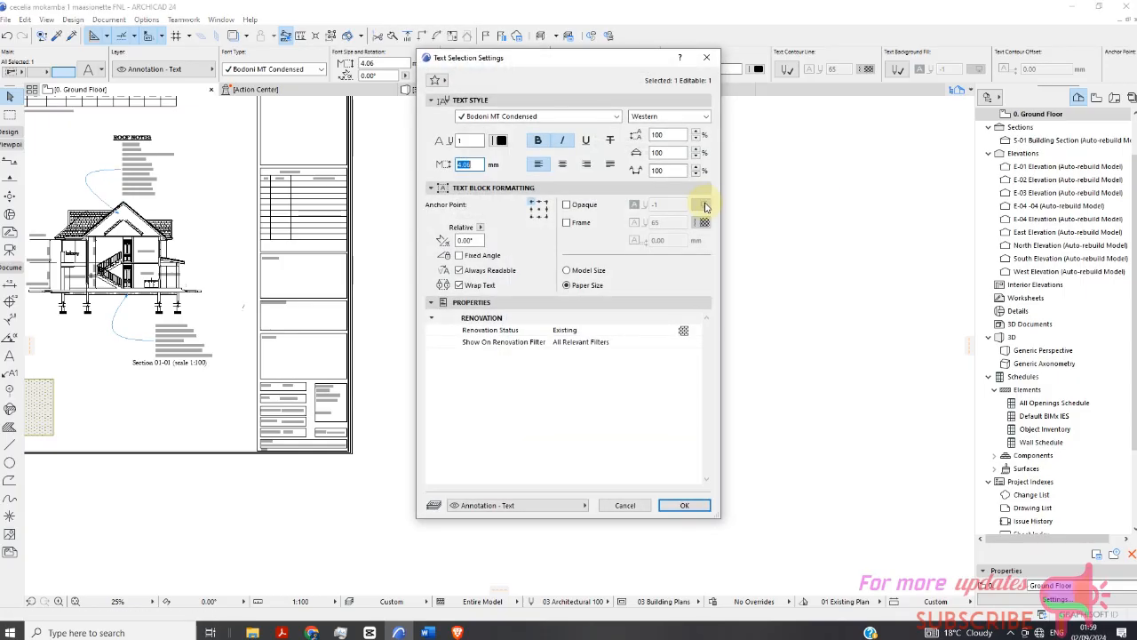
left_click(645, 506)
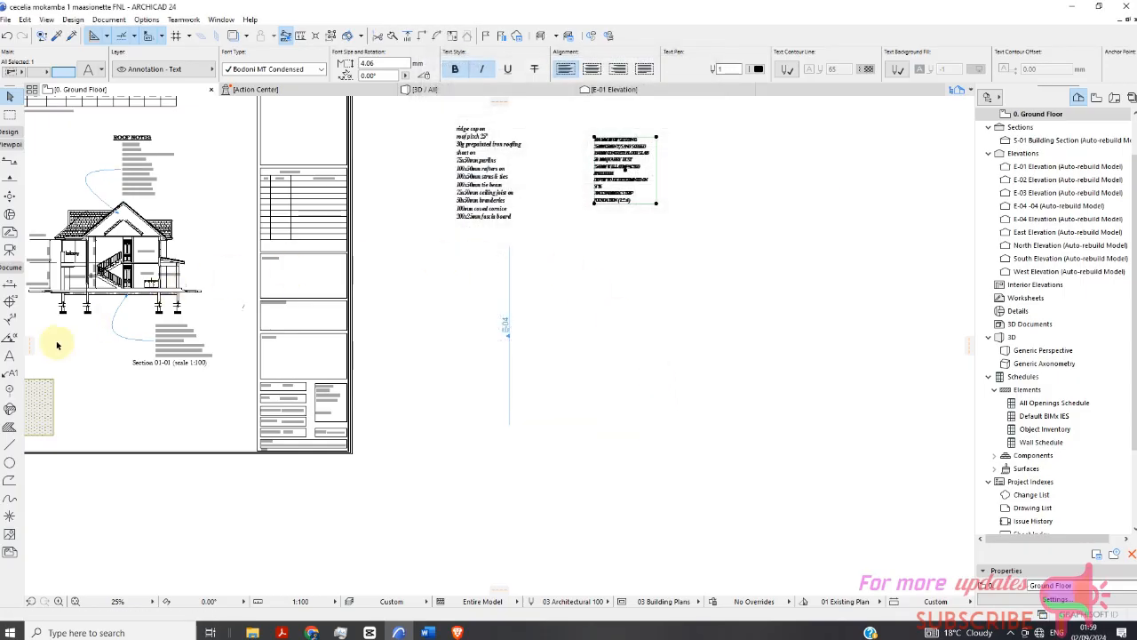
Place a new label with a leader arrow in the empty area right of the E-04 elevation marker.
left_click(12, 375)
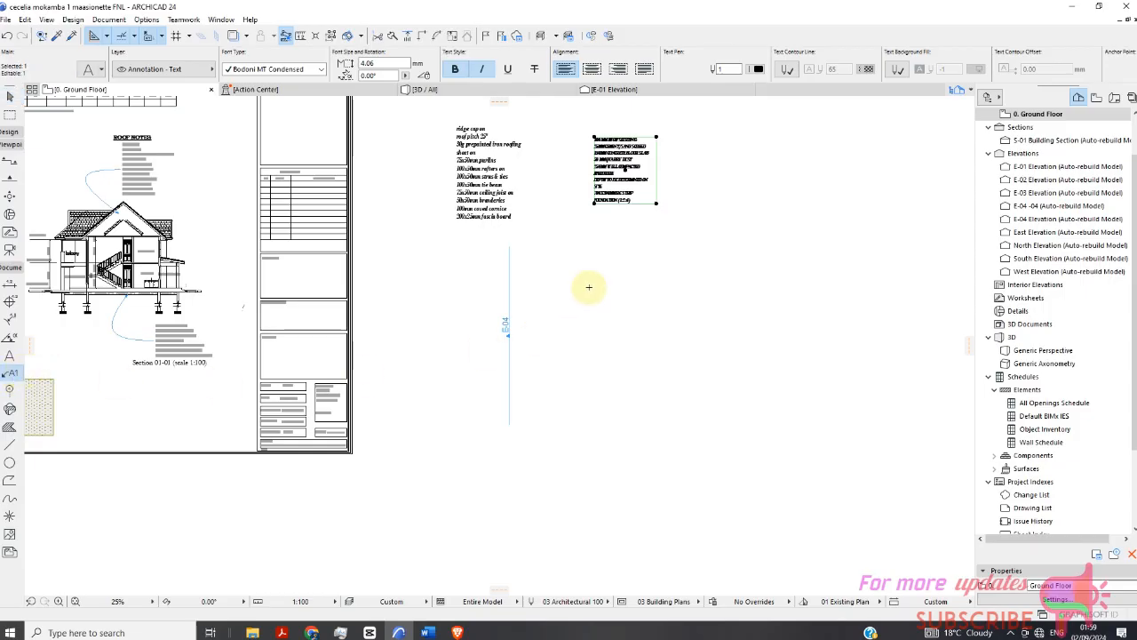
left_click(632, 355)
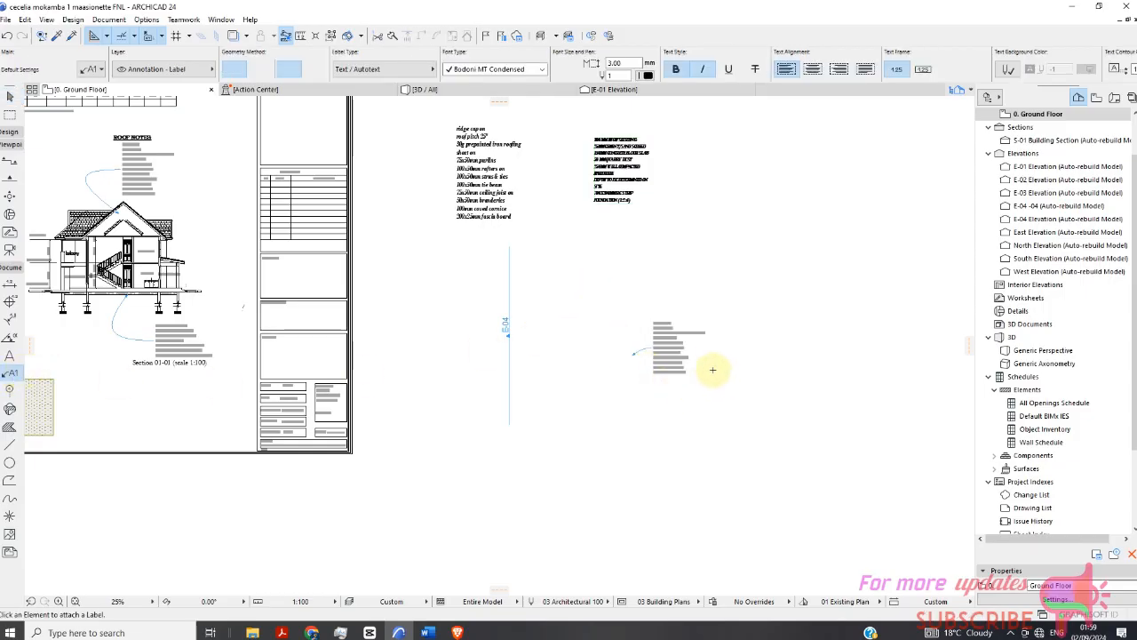
scroll(712, 370, "up", 6)
scroll(598, 289, "down", 4)
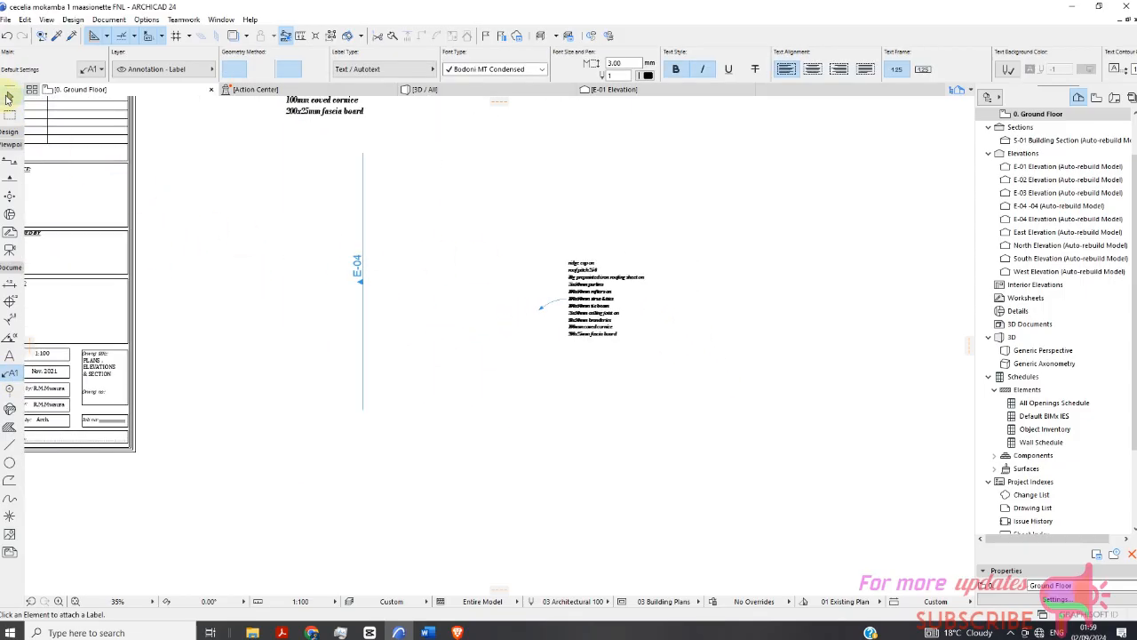
left_click(8, 98)
scroll(586, 310, "down", 2)
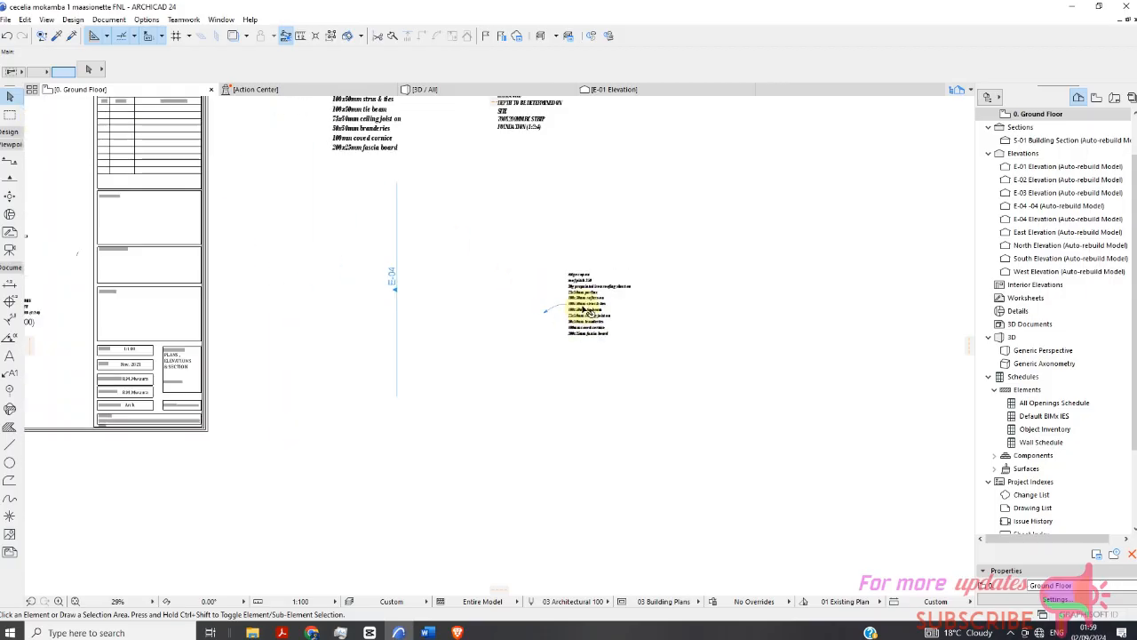
Edit the new label's text, replacing it with the floor construction notes, and finish editing.
double_click(584, 310)
triple_click(584, 310)
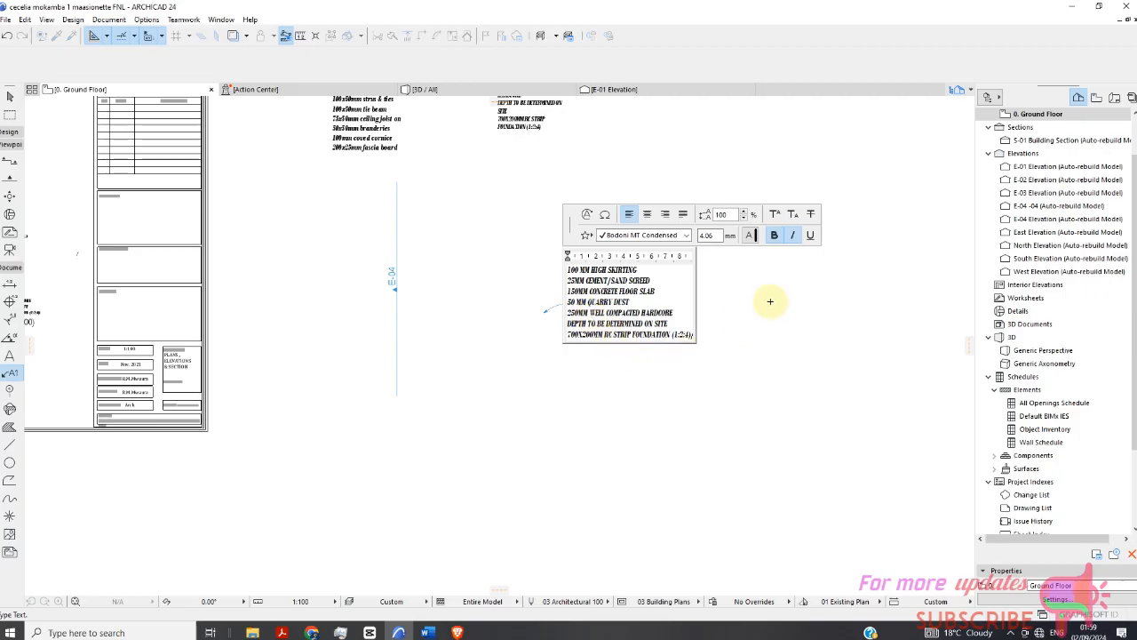
left_click(743, 341)
Select the floor notes label and review it alongside the roof and floor text blocks.
scroll(624, 270, "up", 4)
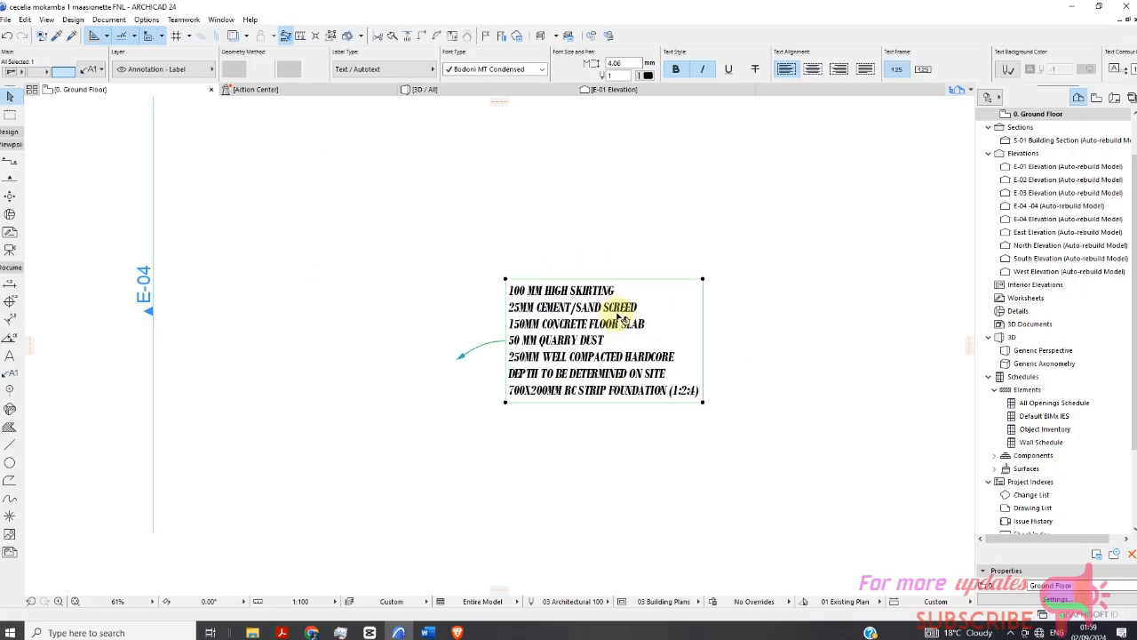
key("Escape")
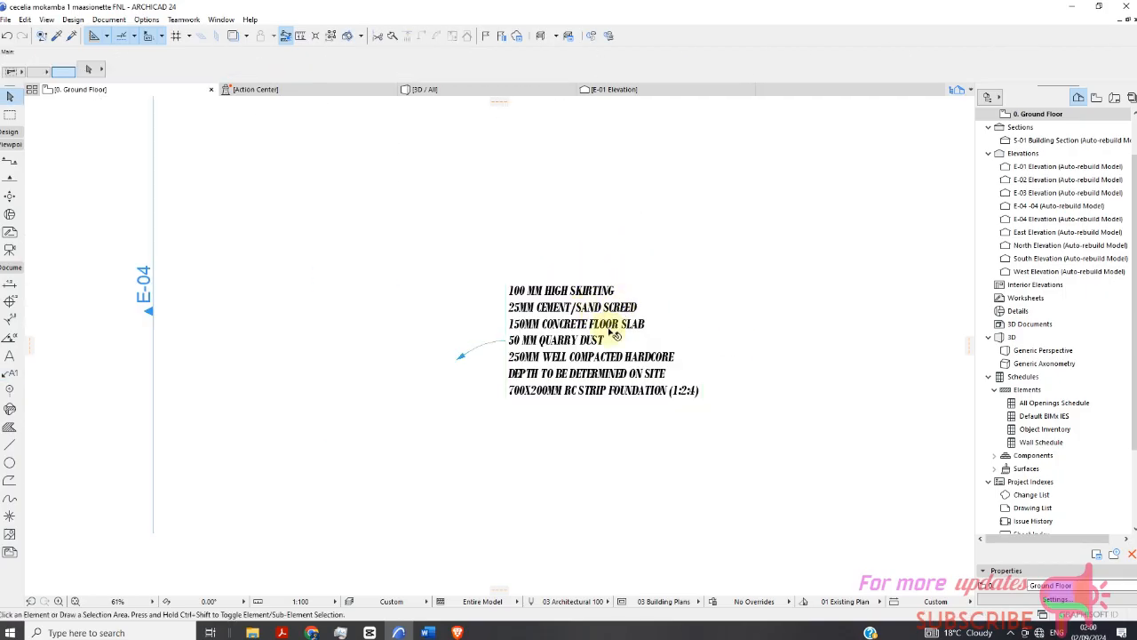
left_click(565, 312)
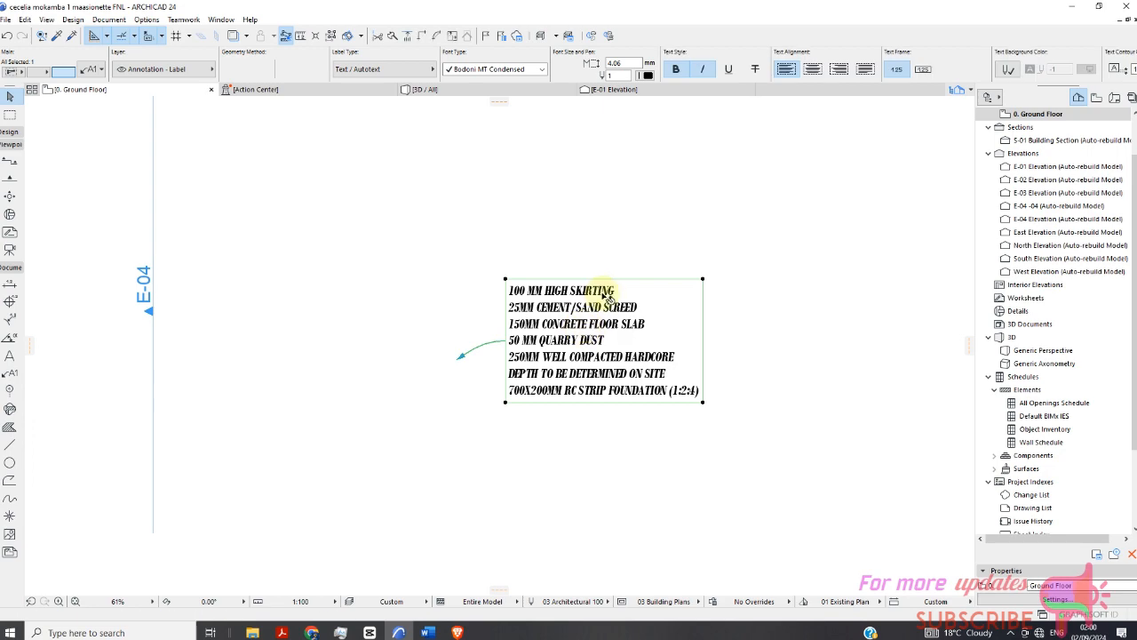
scroll(613, 315, "down", 4)
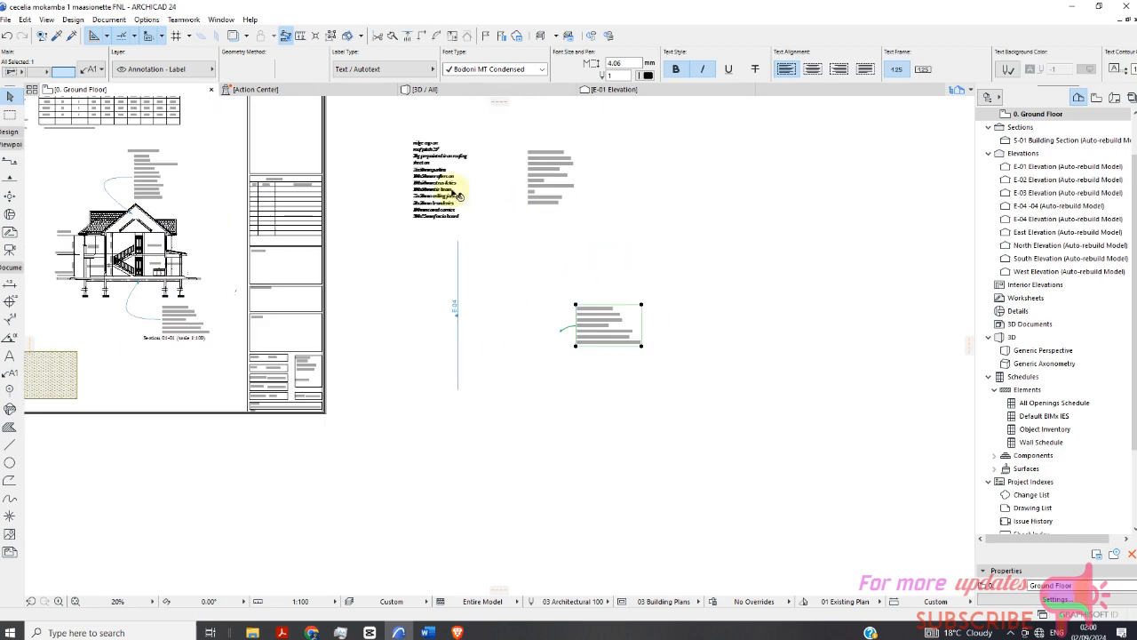
scroll(405, 136, "down", 2)
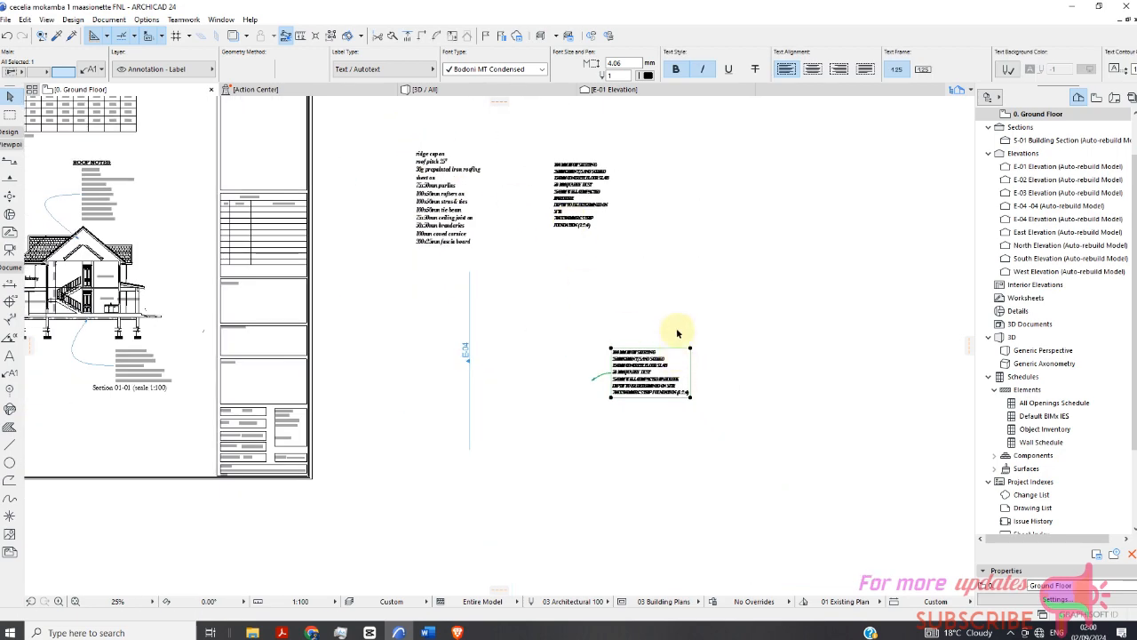
Change the selected floor notes label's type to the ROOF DETAILS label loaded from the Desktop, and apply the settings.
right_click(661, 297)
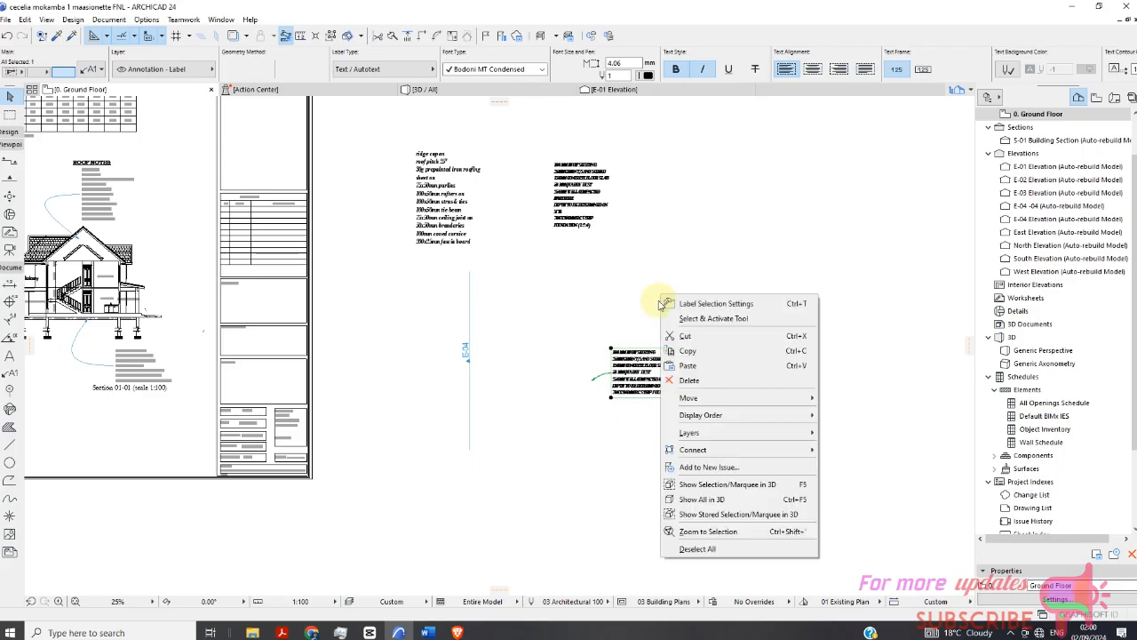
left_click(716, 311)
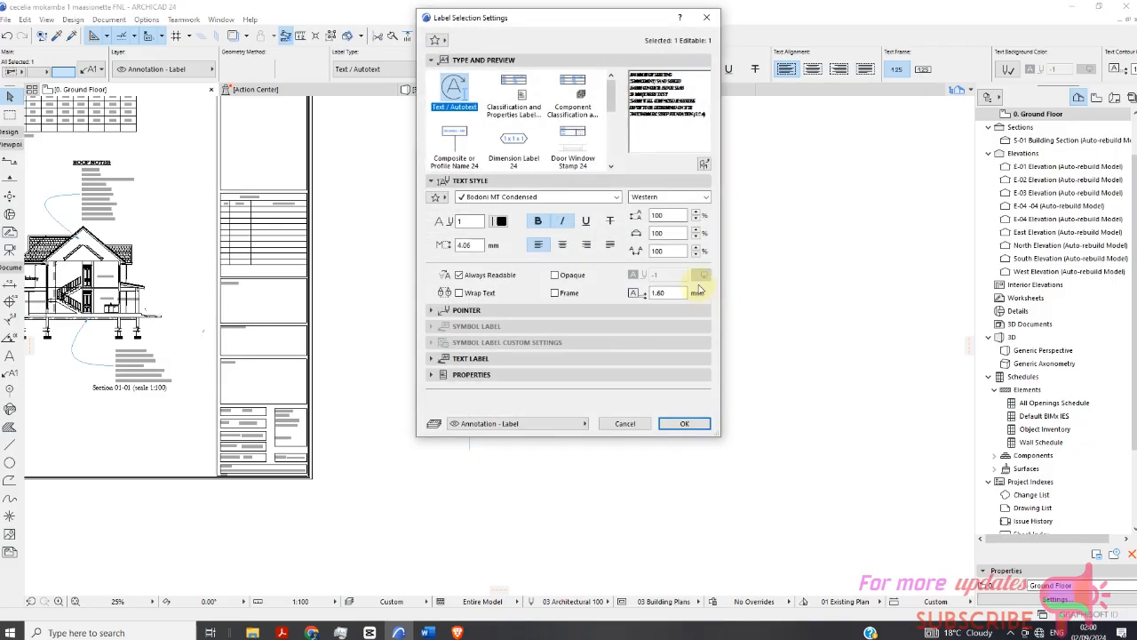
left_click(704, 166)
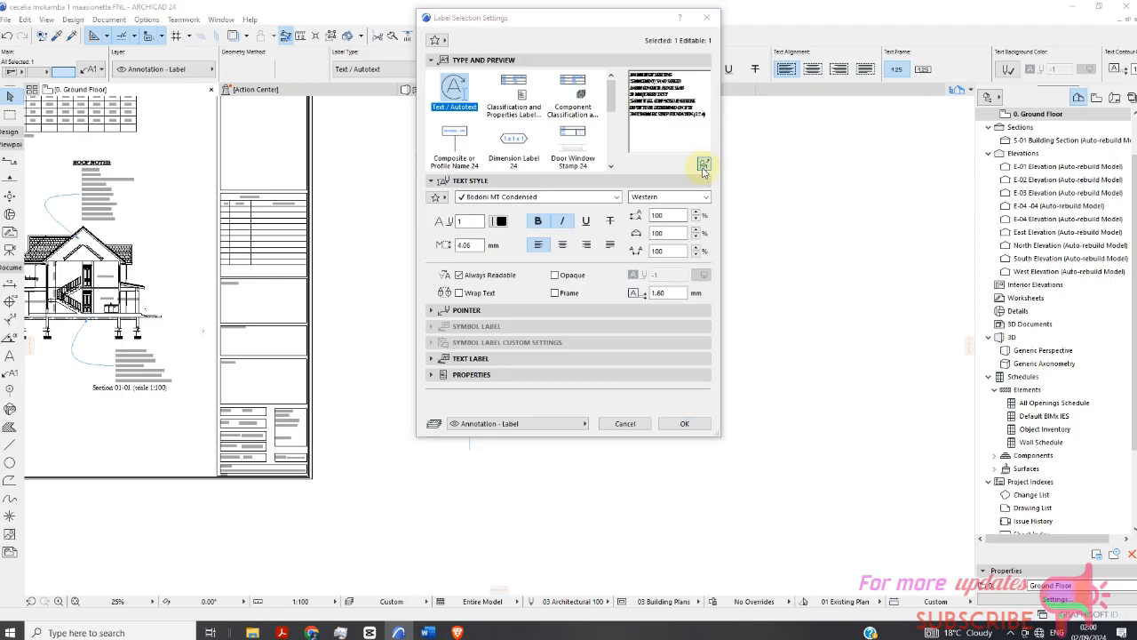
scroll(537, 216, "down", 5)
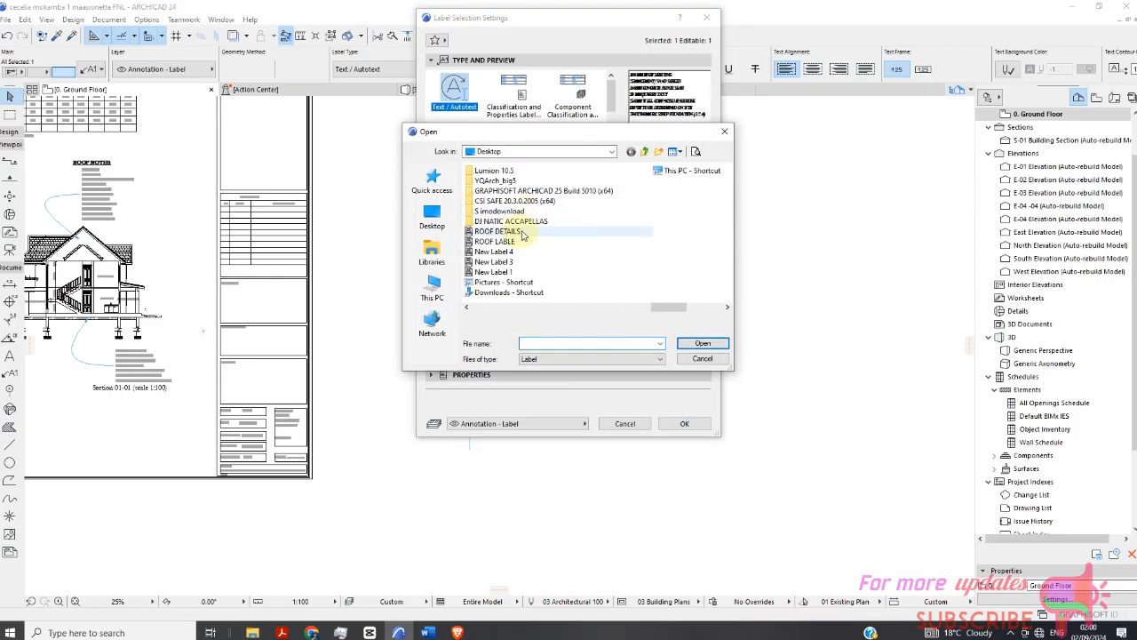
left_click(518, 232)
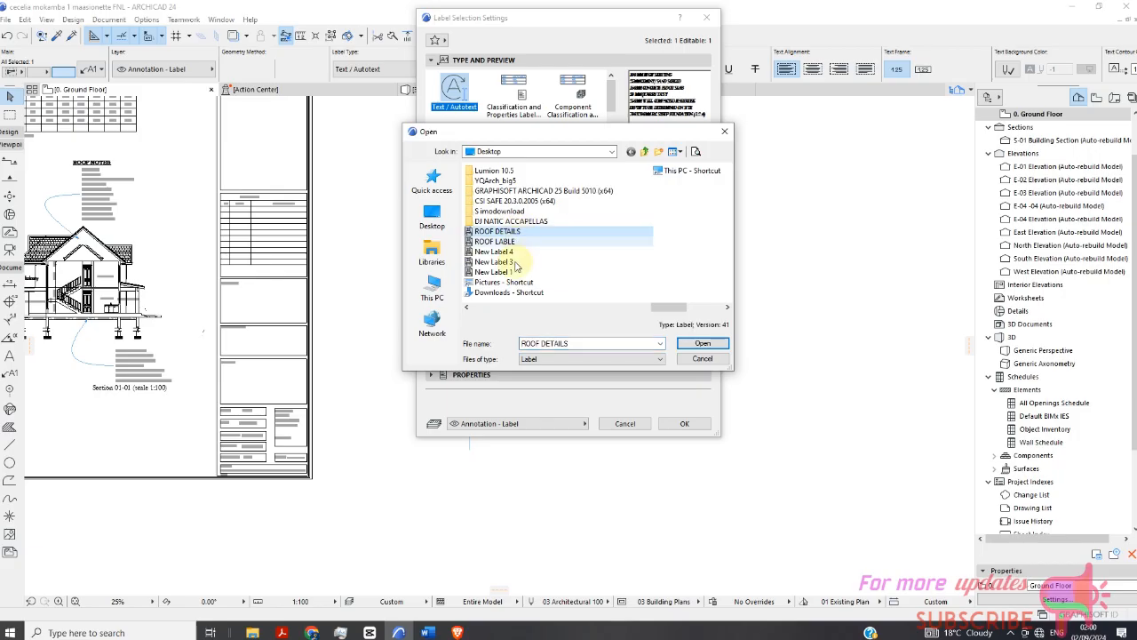
left_click(701, 343)
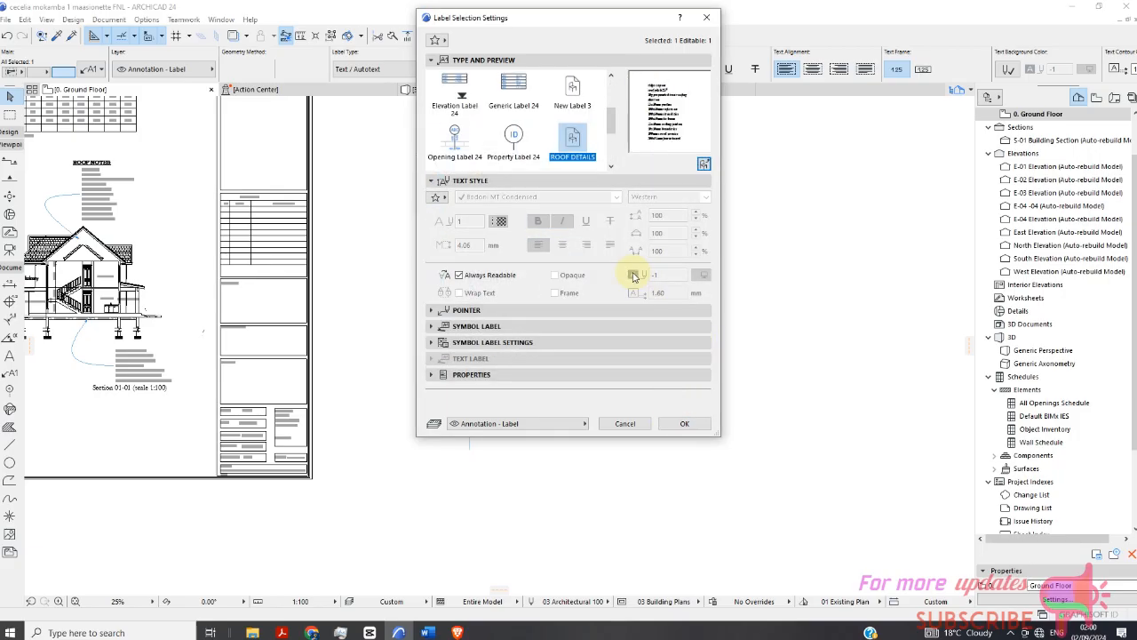
left_click(430, 311)
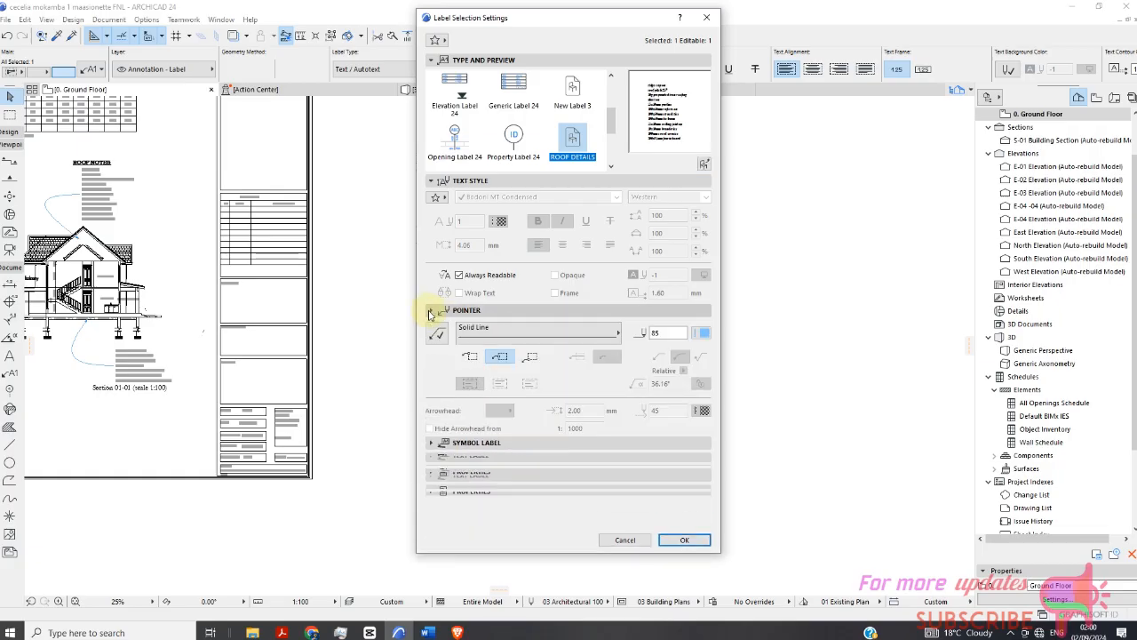
left_click(684, 542)
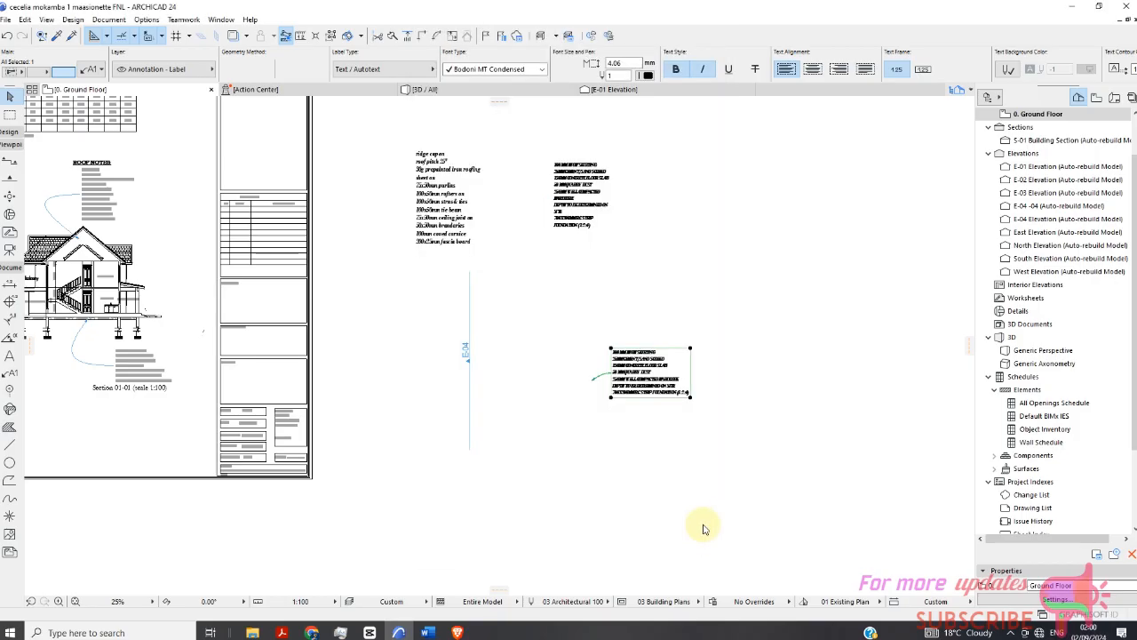
Zoom in and out to examine the ROOF DETAILS label text beside the E-04 elevation marker.
scroll(666, 456, "up", 4)
scroll(622, 284, "up", 2)
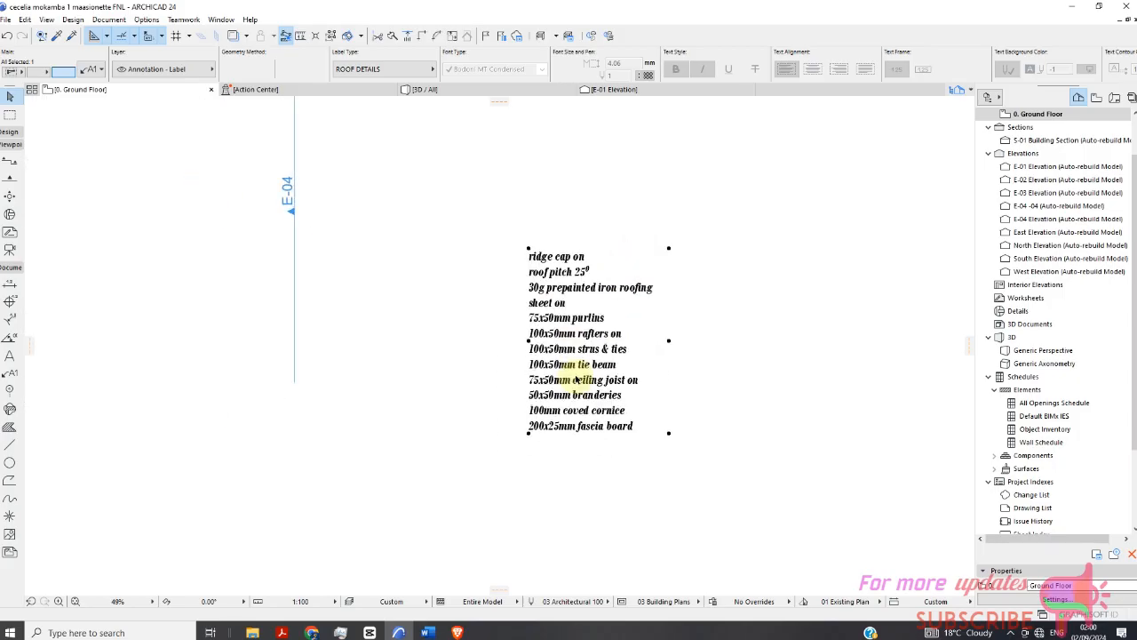
left_click(609, 330)
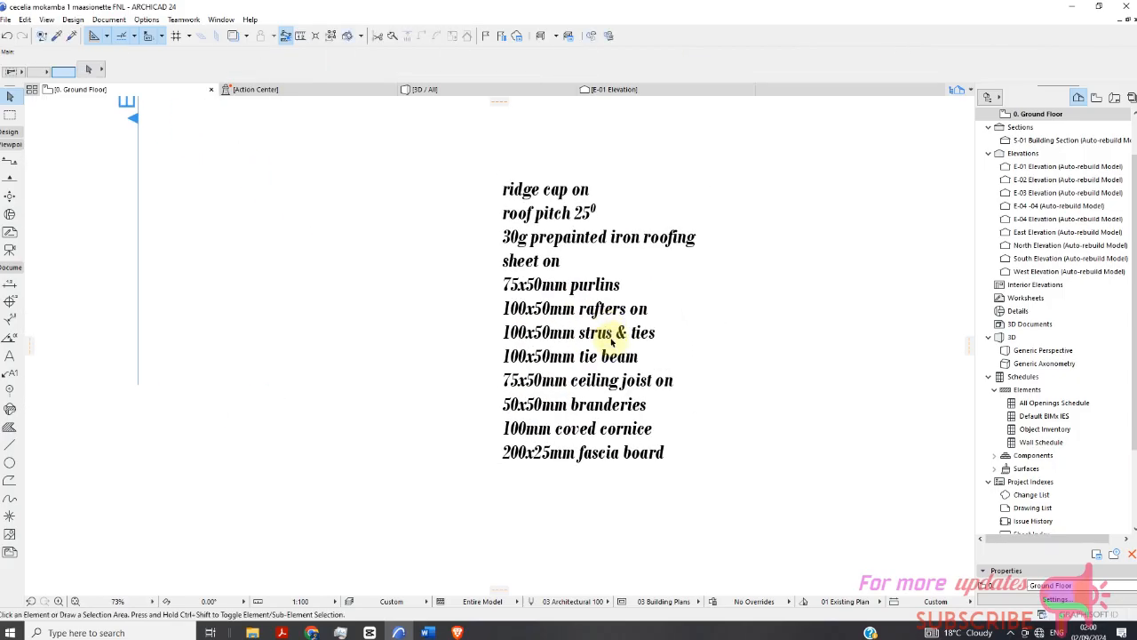
left_click(611, 338)
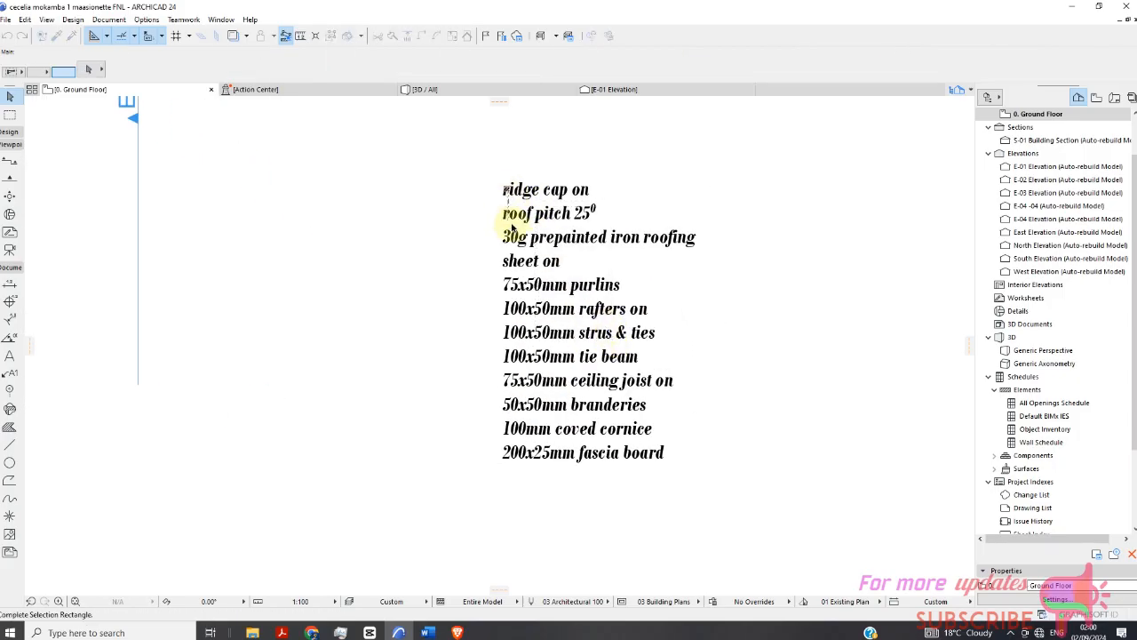
scroll(504, 213, "down", 3)
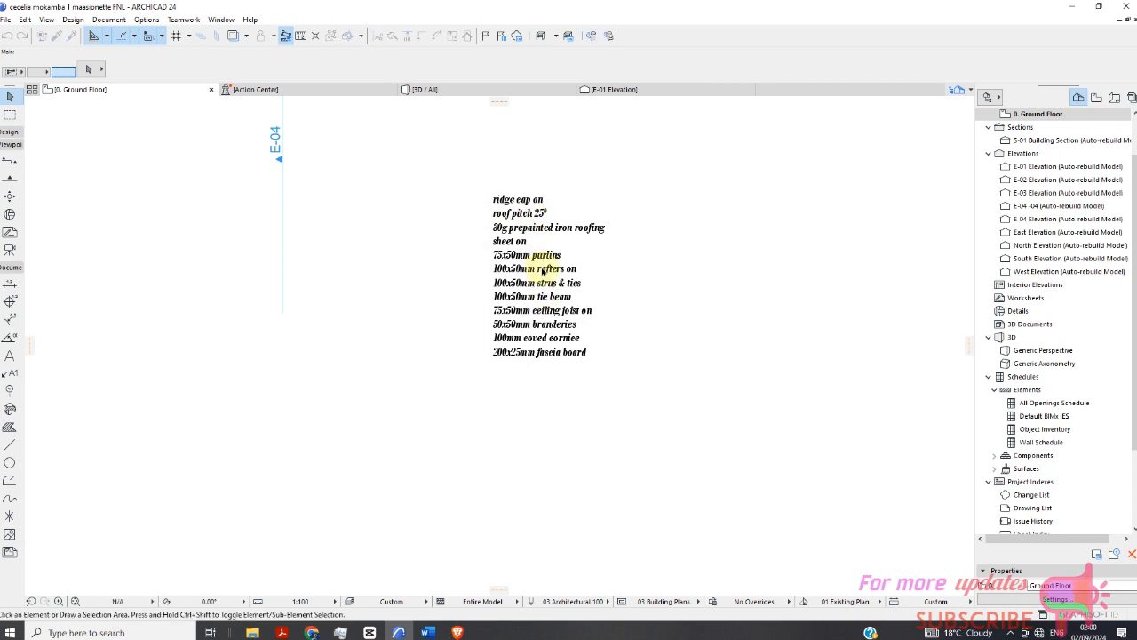
scroll(586, 253, "down", 2)
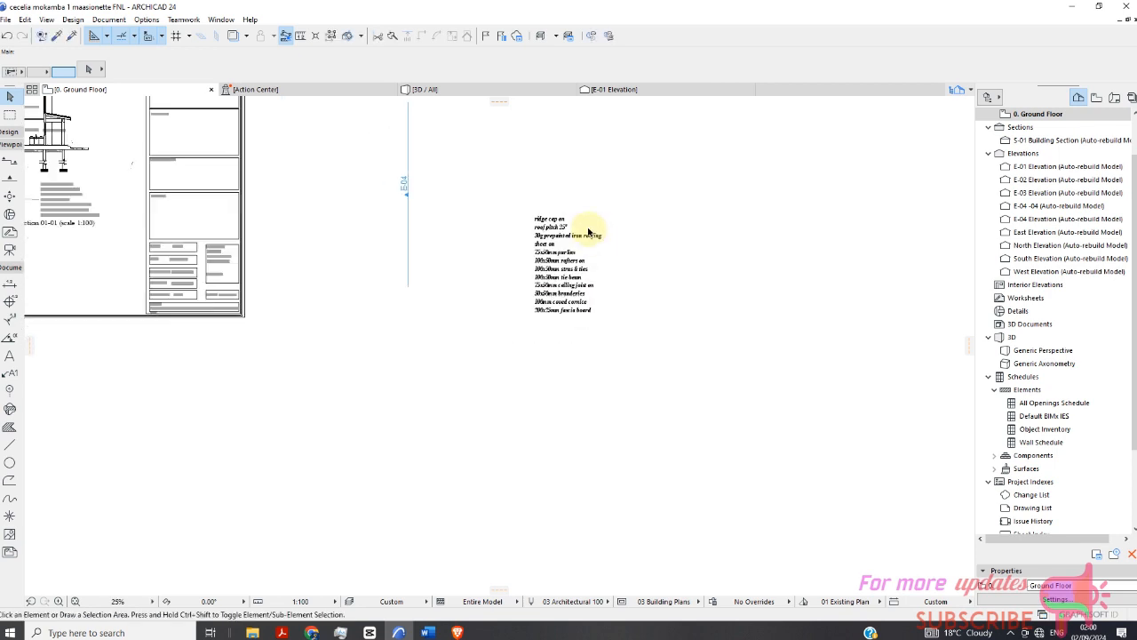
left_click(482, 370)
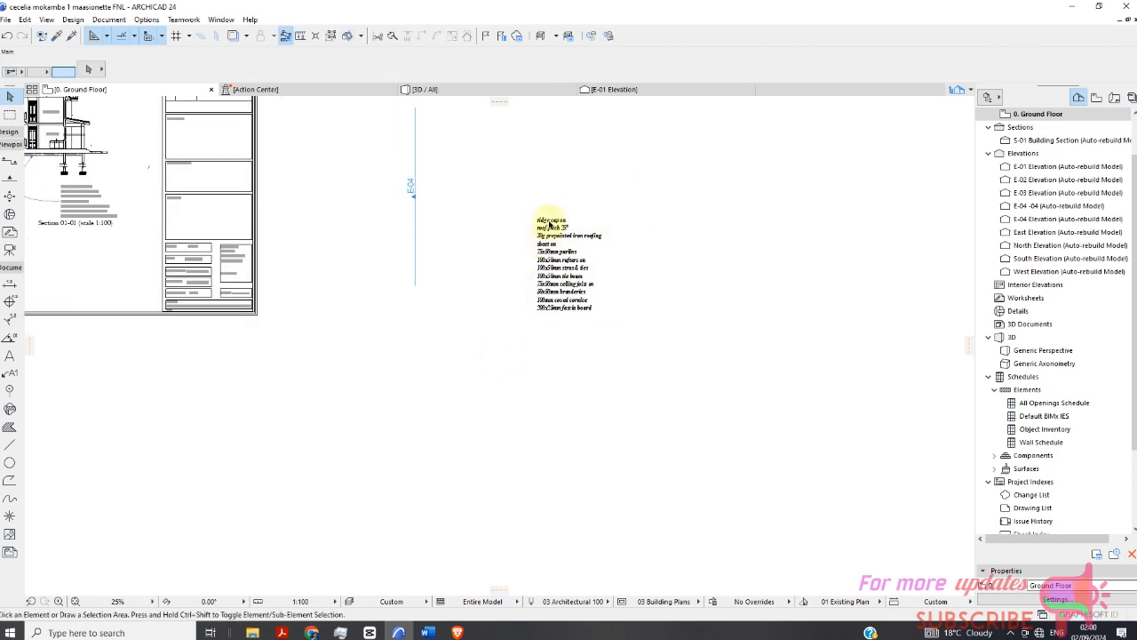
scroll(586, 282, "up", 3)
left_click(488, 158)
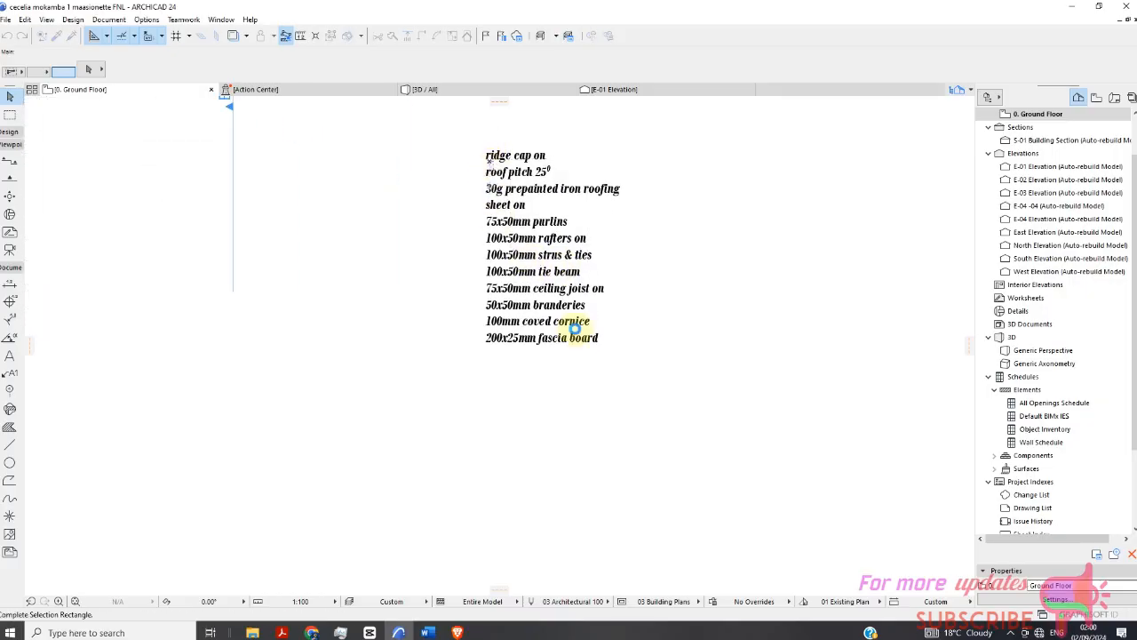
scroll(577, 334, "down", 2)
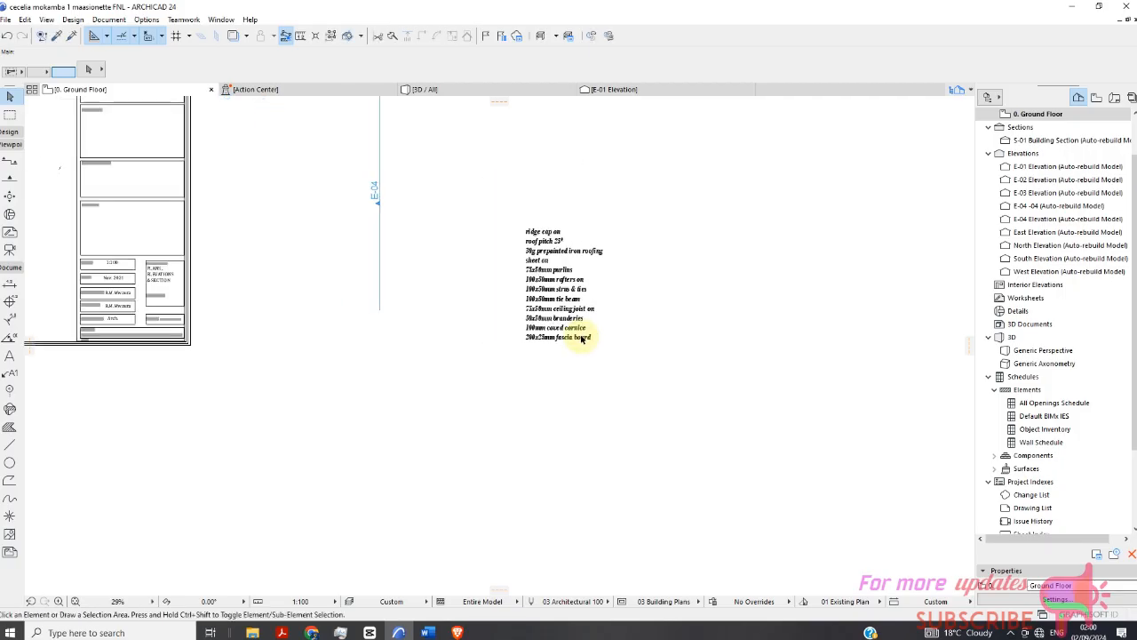
left_click(689, 185)
left_click(706, 165)
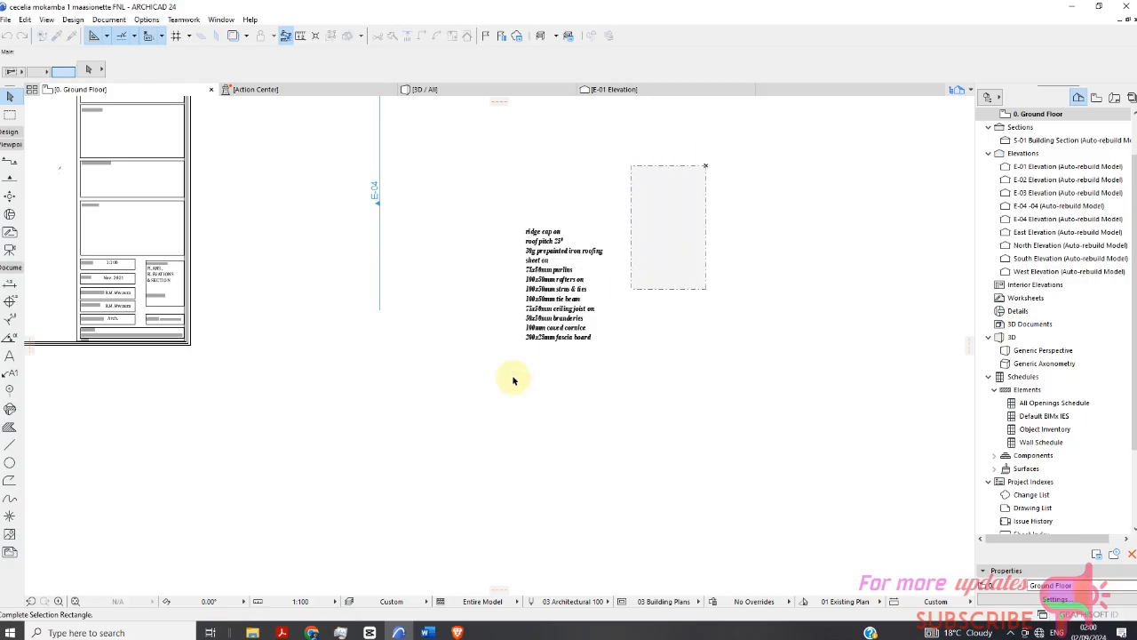
left_click(426, 427)
scroll(573, 315, "up", 5)
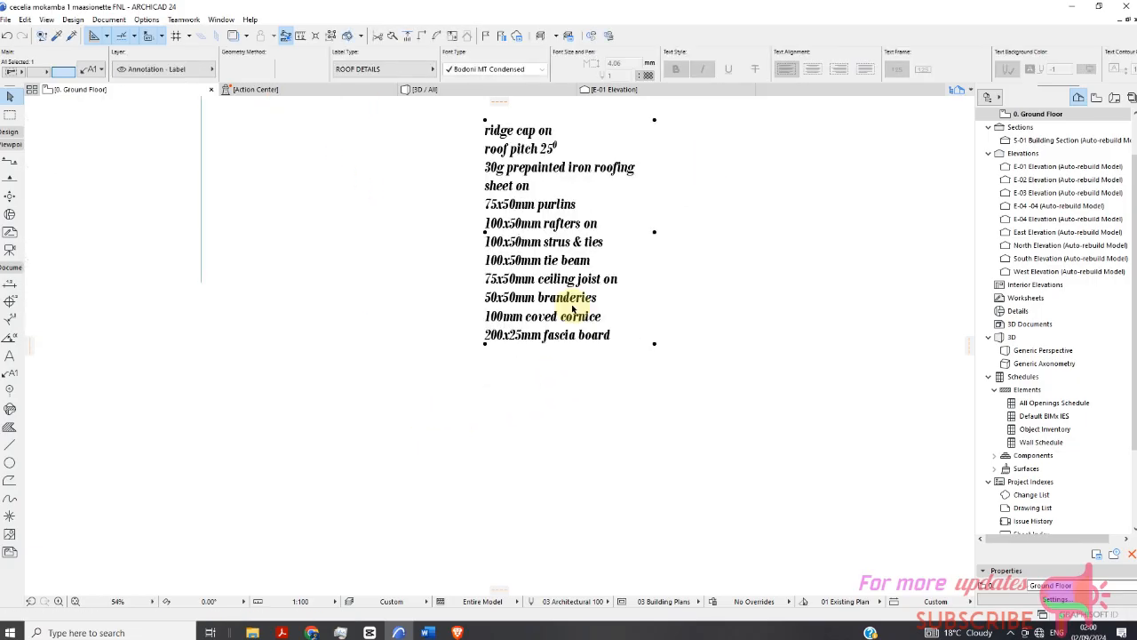
scroll(549, 311, "down", 6)
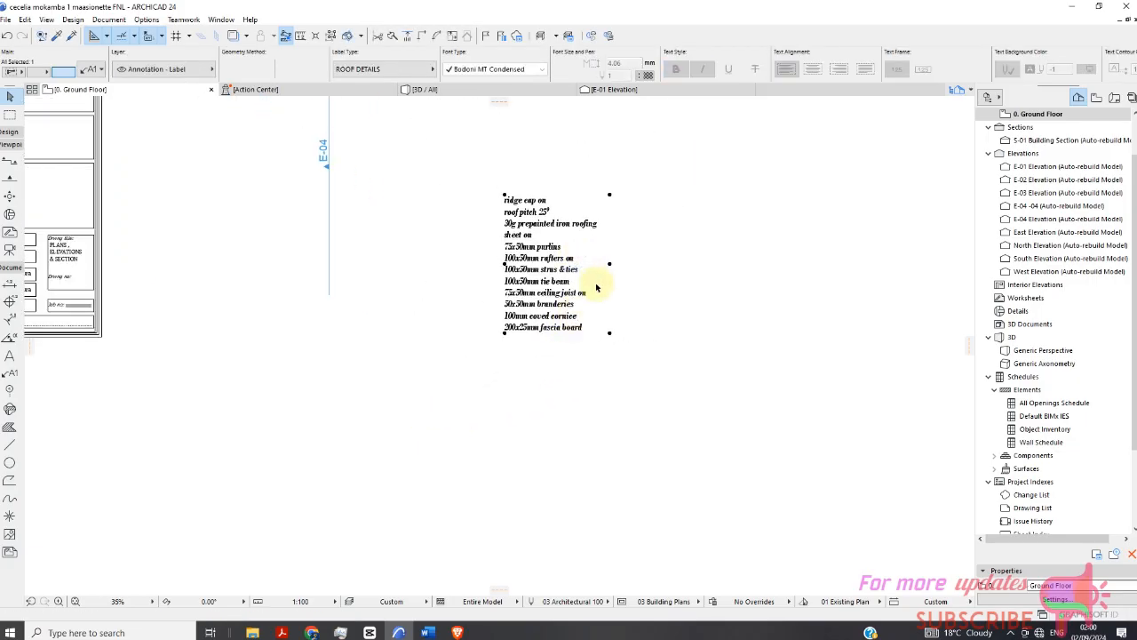
scroll(573, 270, "up", 5)
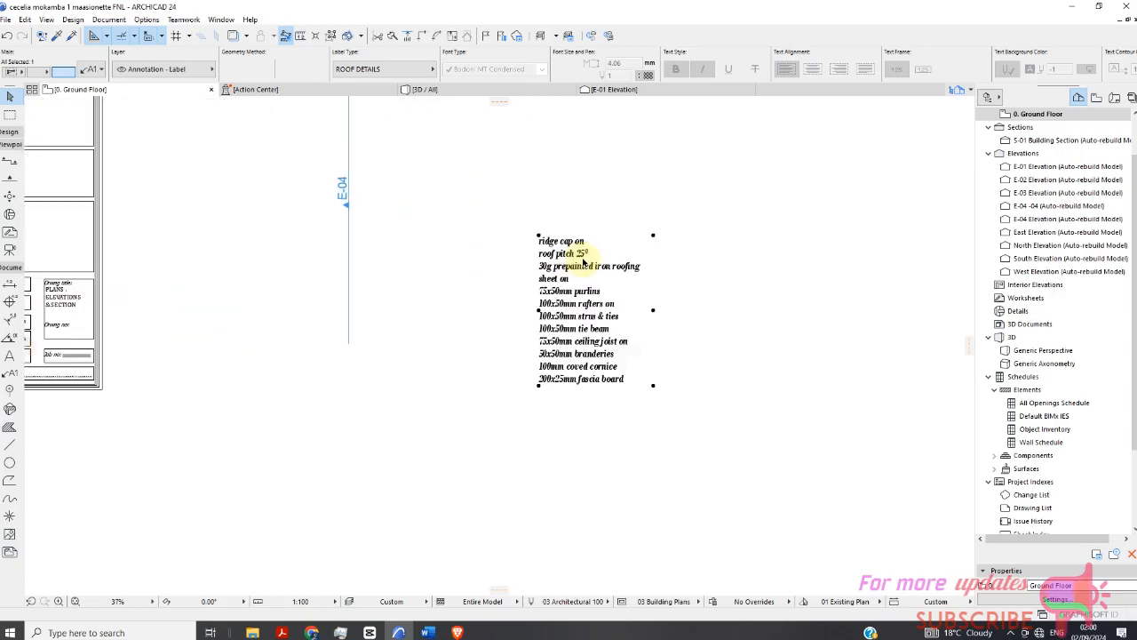
scroll(628, 283, "down", 2)
scroll(628, 282, "down", 2)
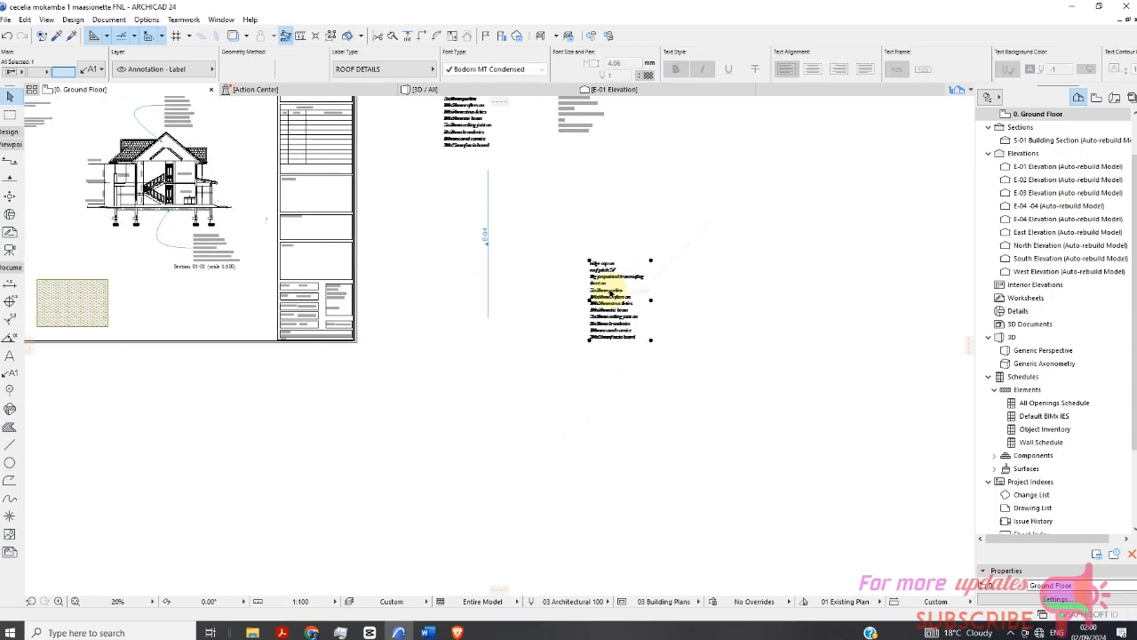
scroll(596, 316, "up", 6)
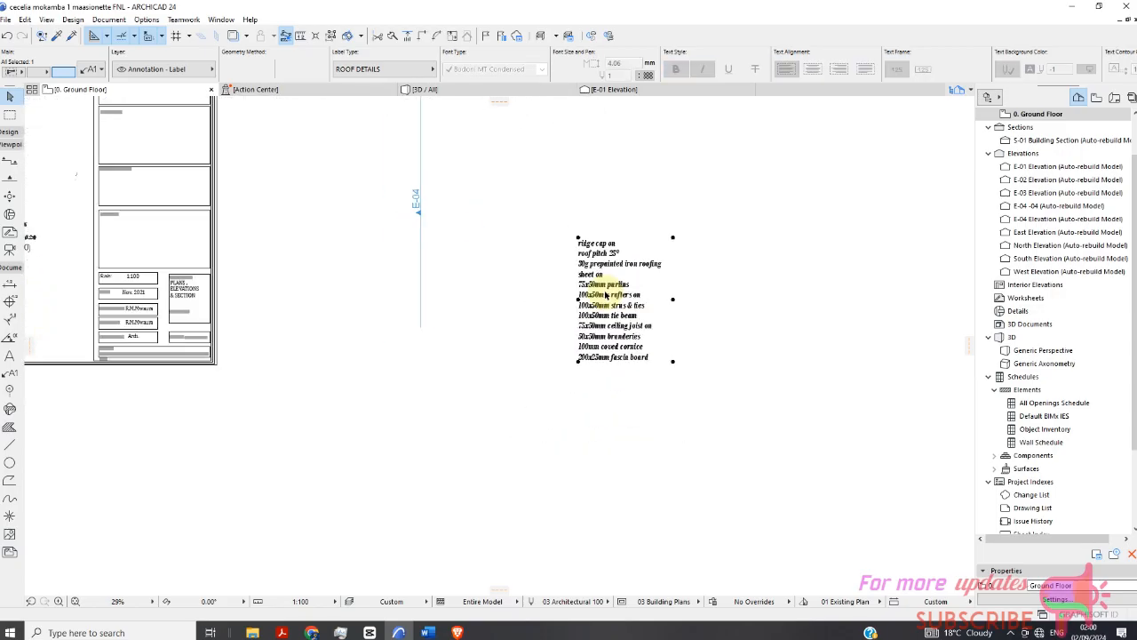
scroll(613, 291, "down", 6)
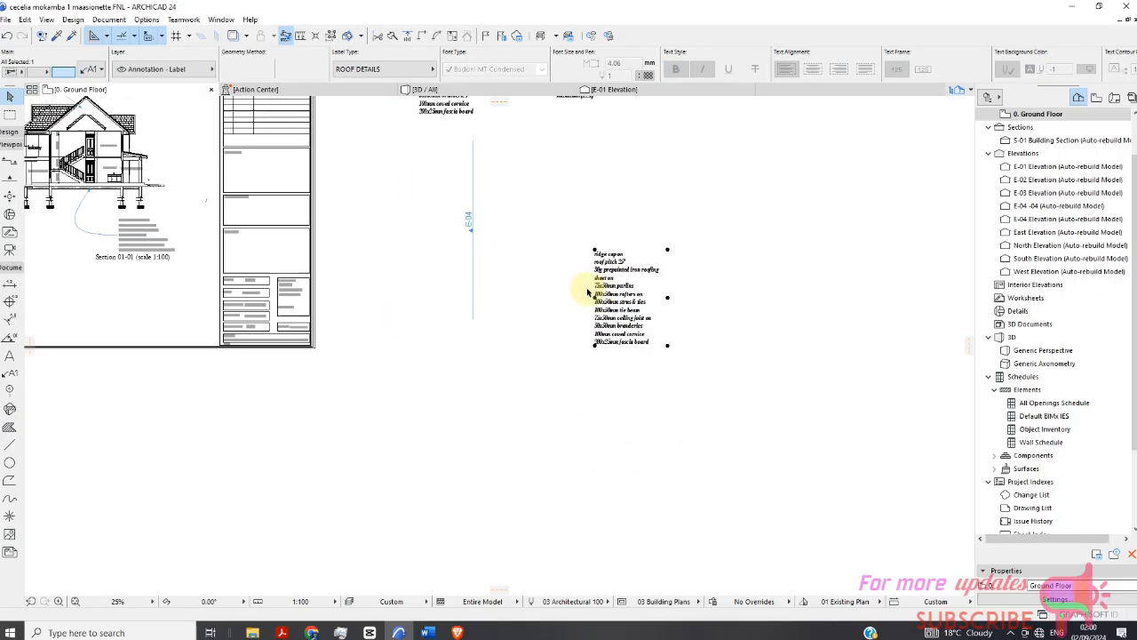
scroll(586, 287, "down", 4)
scroll(382, 221, "up", 3)
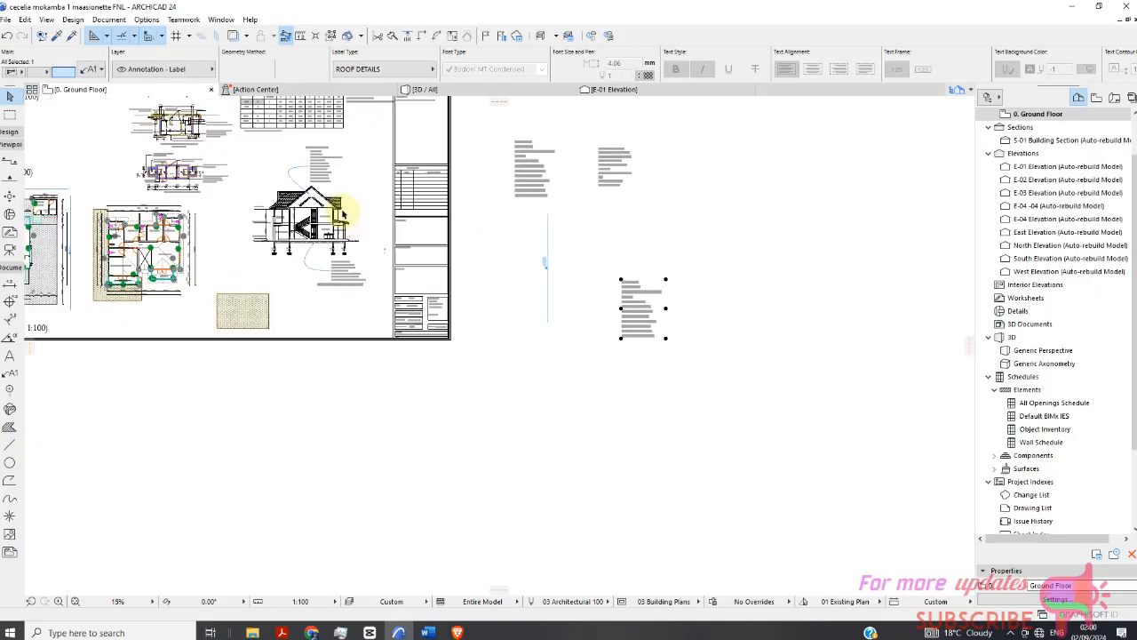
Select the roof notes text block on the section drawing and compare it with the new label.
left_click(318, 174)
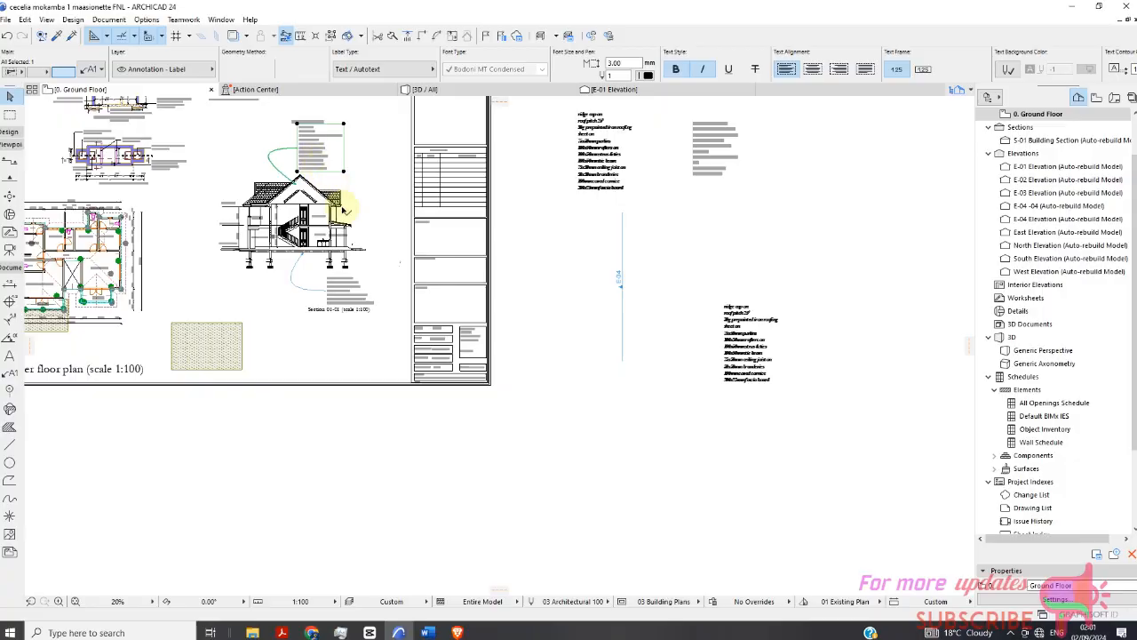
scroll(313, 160, "up", 3)
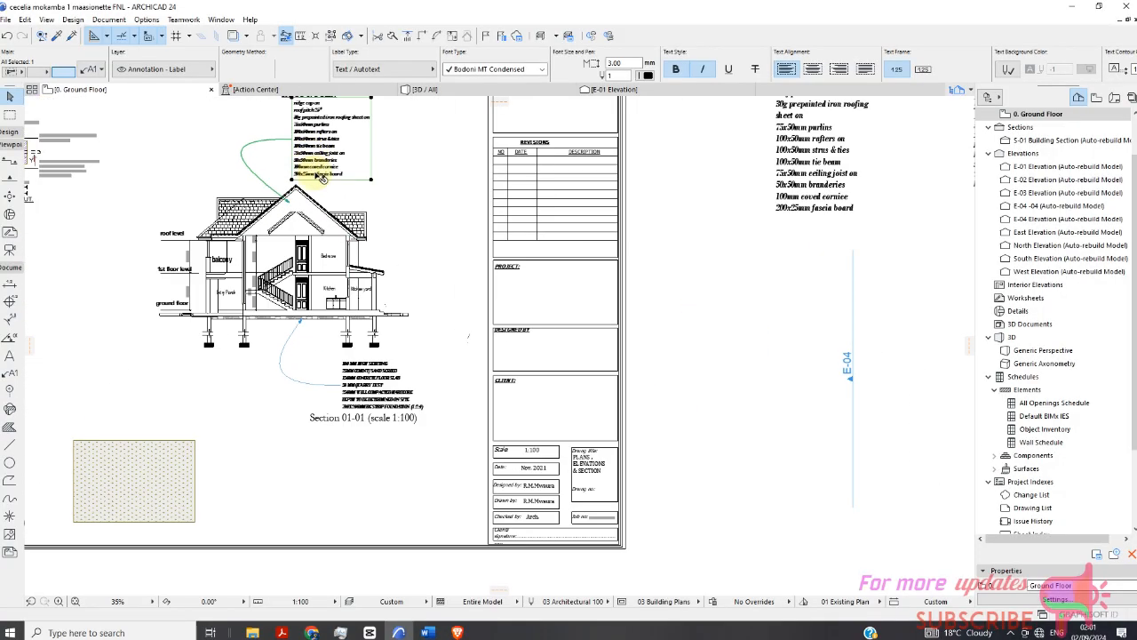
scroll(333, 187, "down", 3)
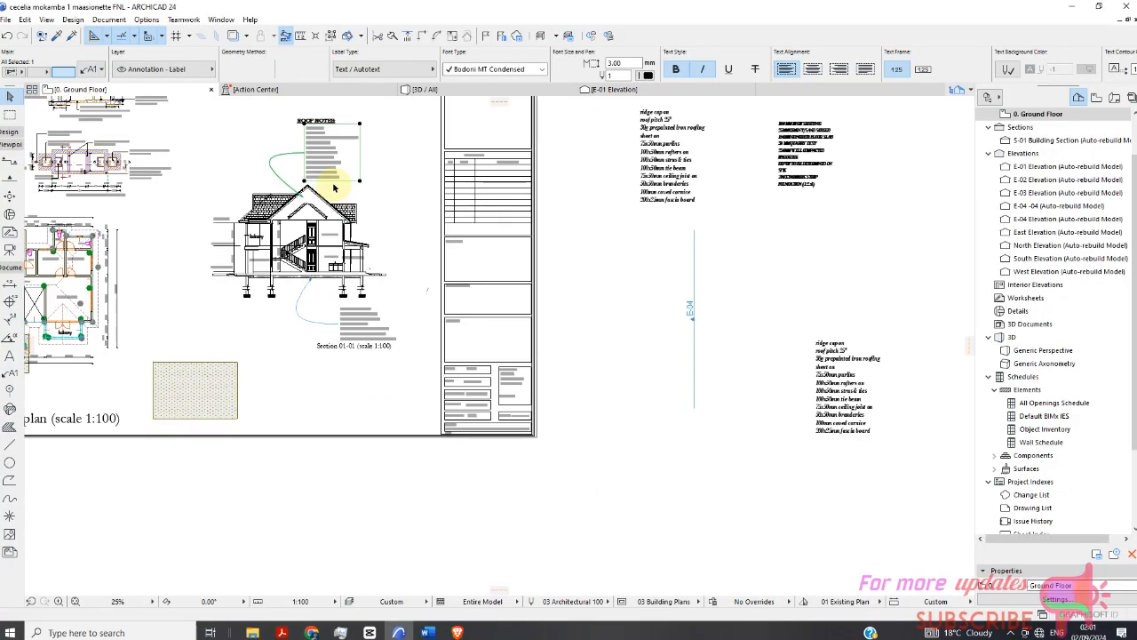
scroll(825, 347, "up", 3)
scroll(654, 294, "down", 3)
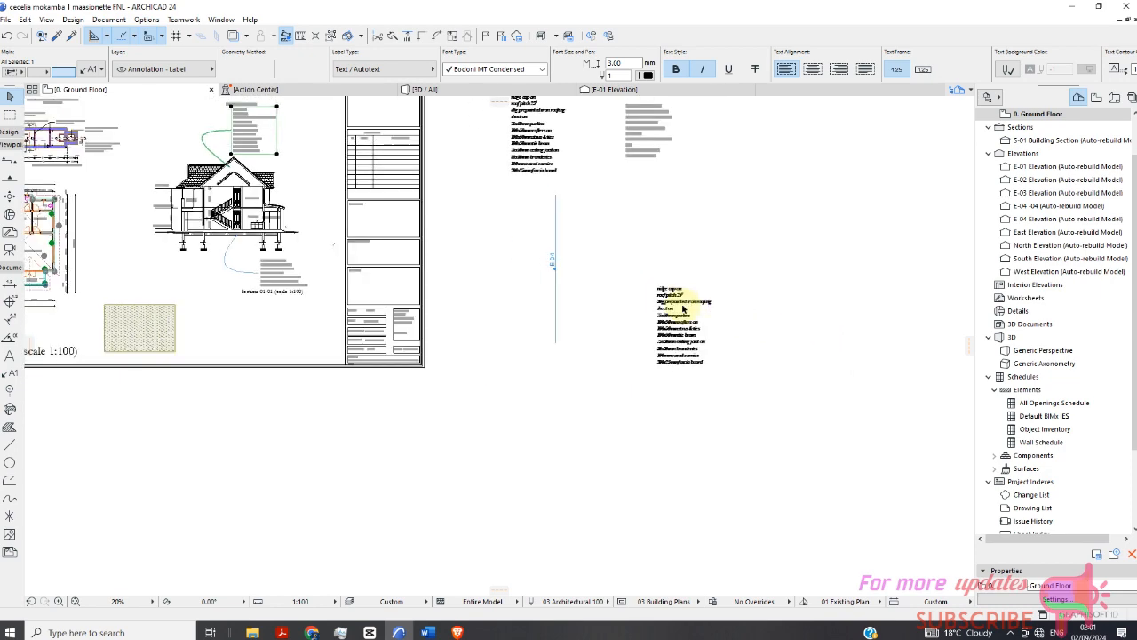
scroll(685, 298, "up", 2)
scroll(589, 267, "down", 2)
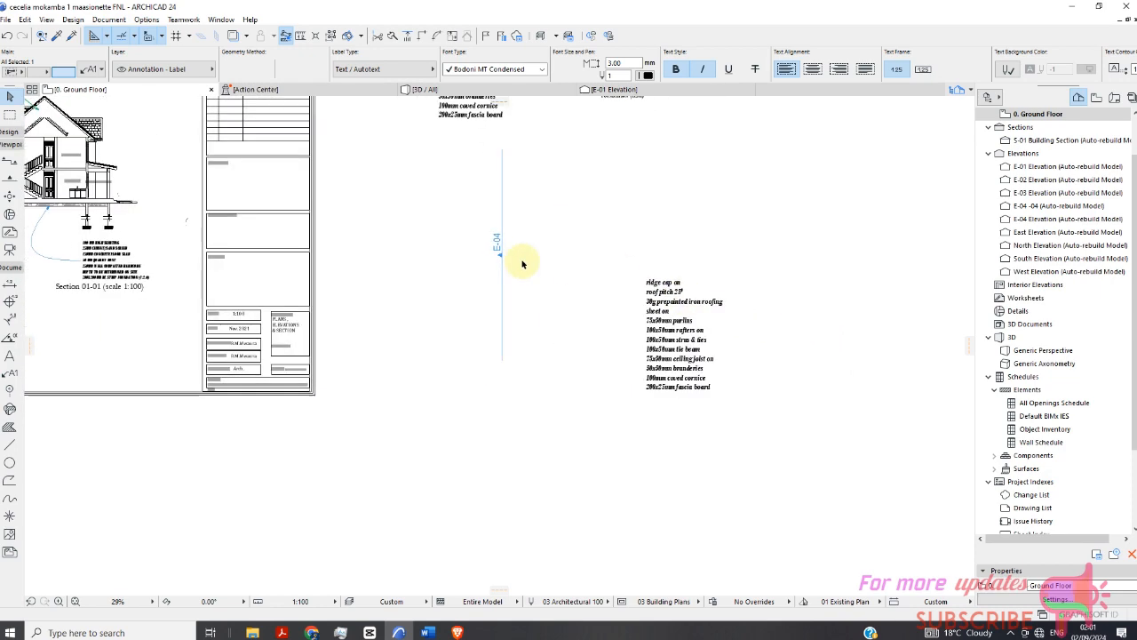
Open the Library Manager to check the embedded library's label parts, then close it without changes.
left_click(5, 22)
mouse_move(16, 220)
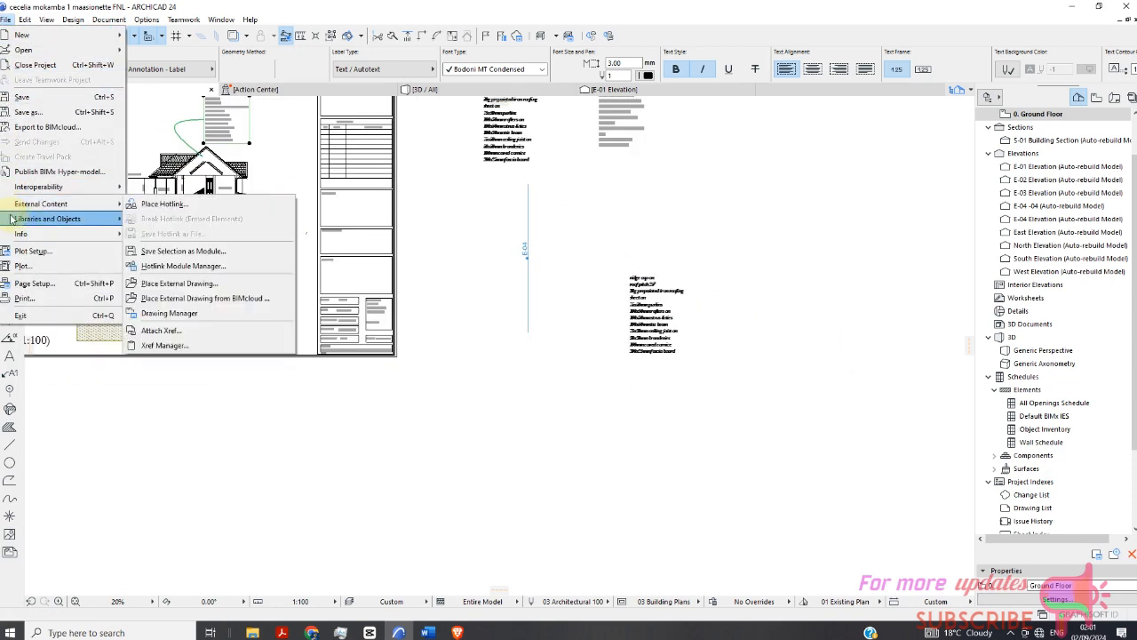
left_click(166, 218)
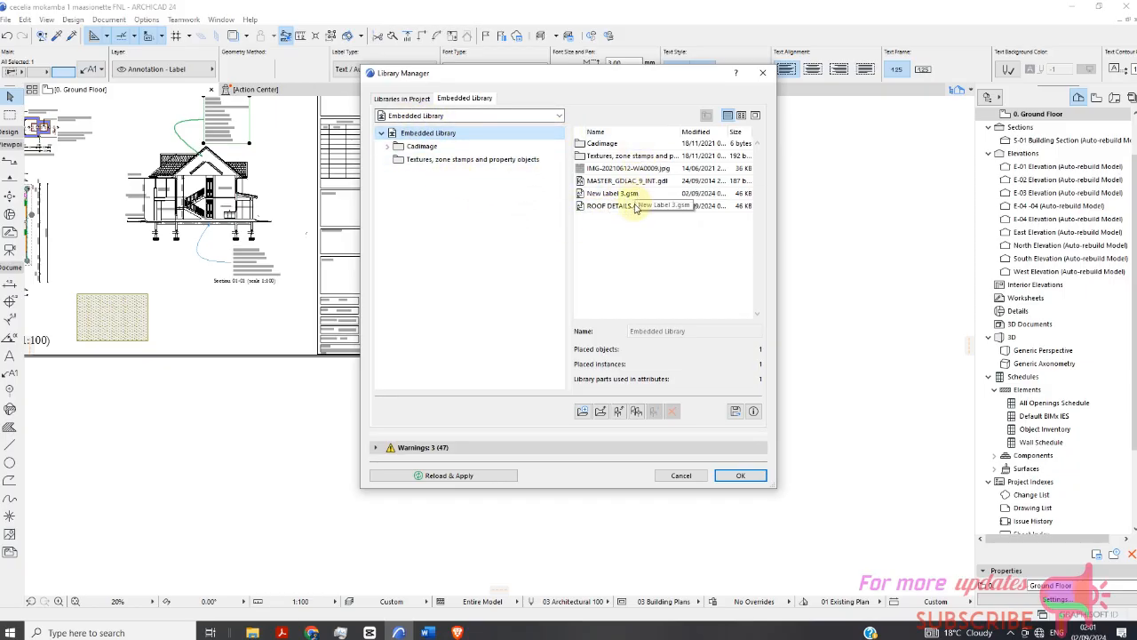
left_click(681, 476)
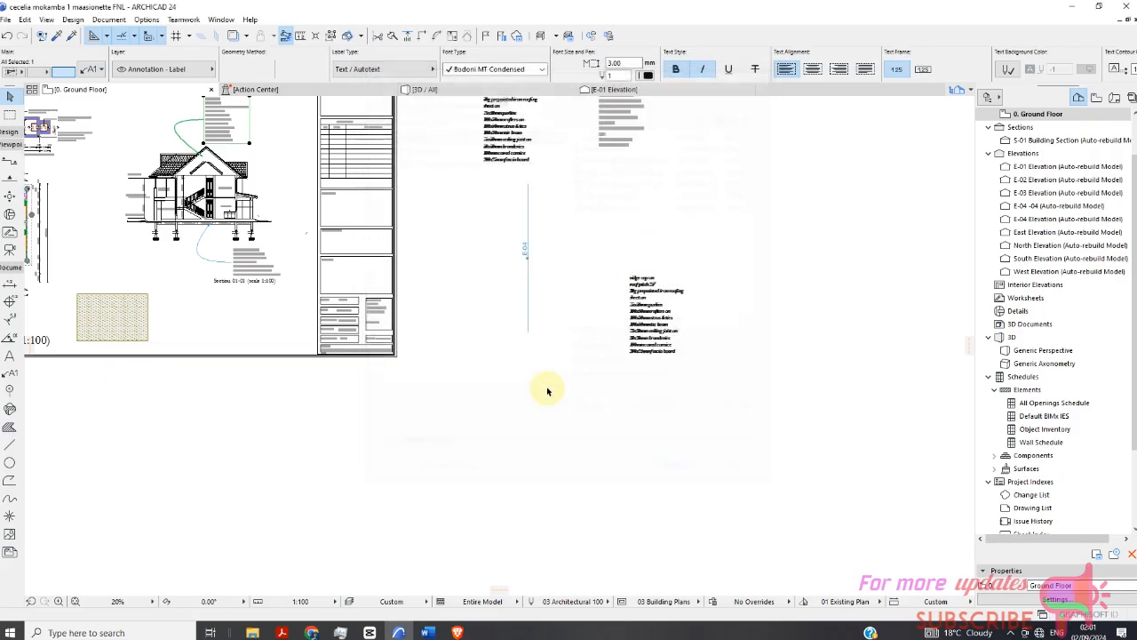
Zoom around the section and the ROOF DETAILS label to review their notes.
scroll(208, 132, "up", 5)
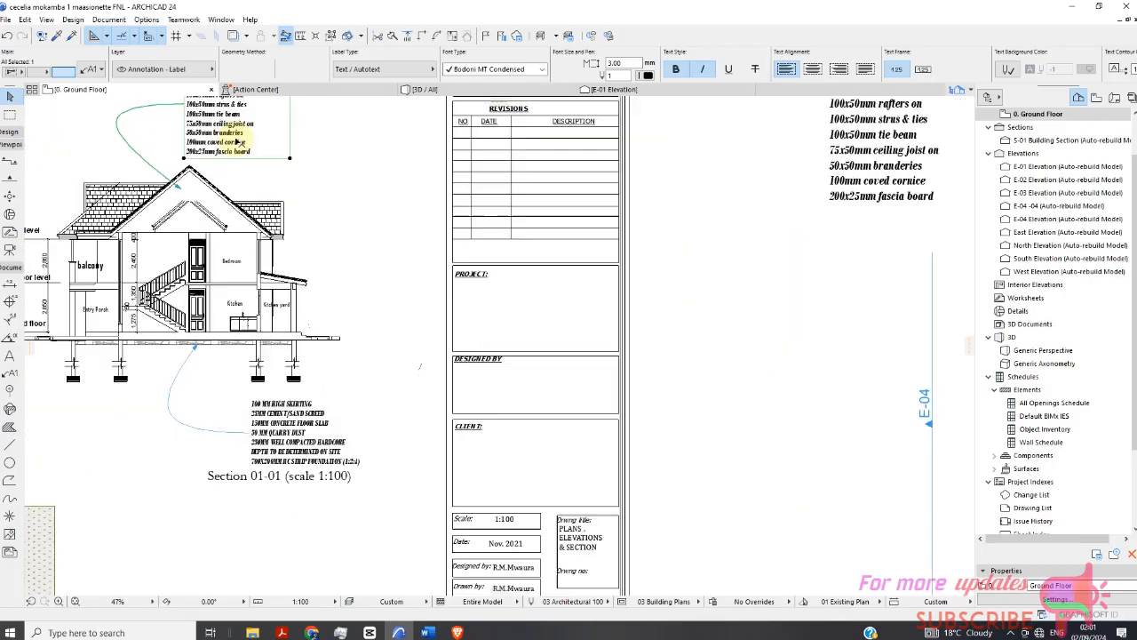
scroll(243, 149, "down", 6)
scroll(595, 310, "up", 4)
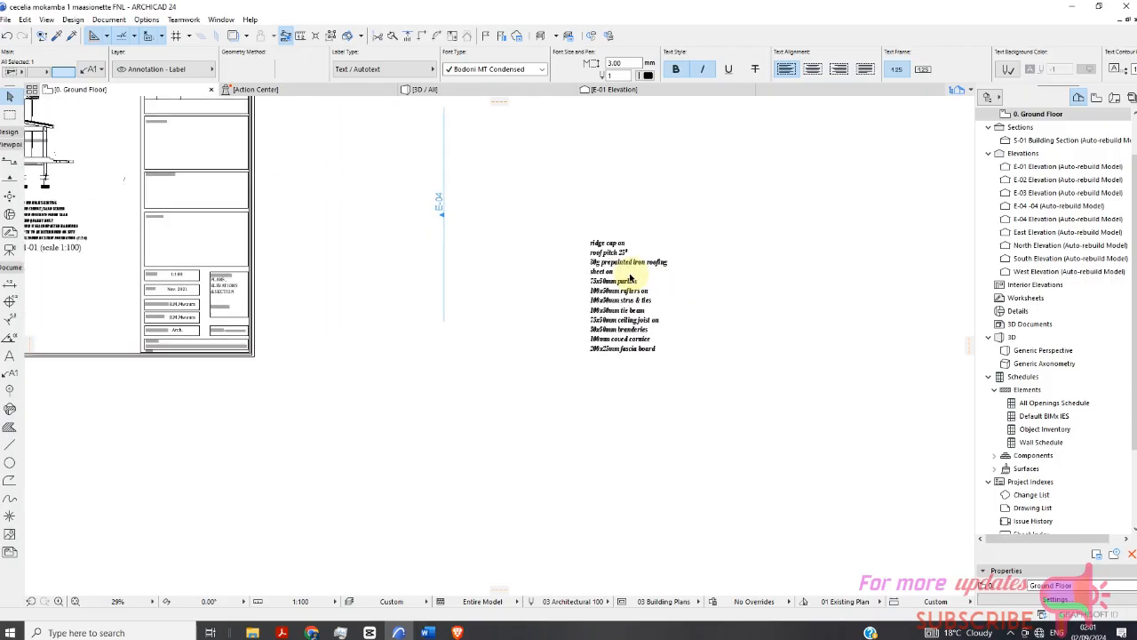
scroll(498, 204, "down", 4)
scroll(546, 274, "up", 4)
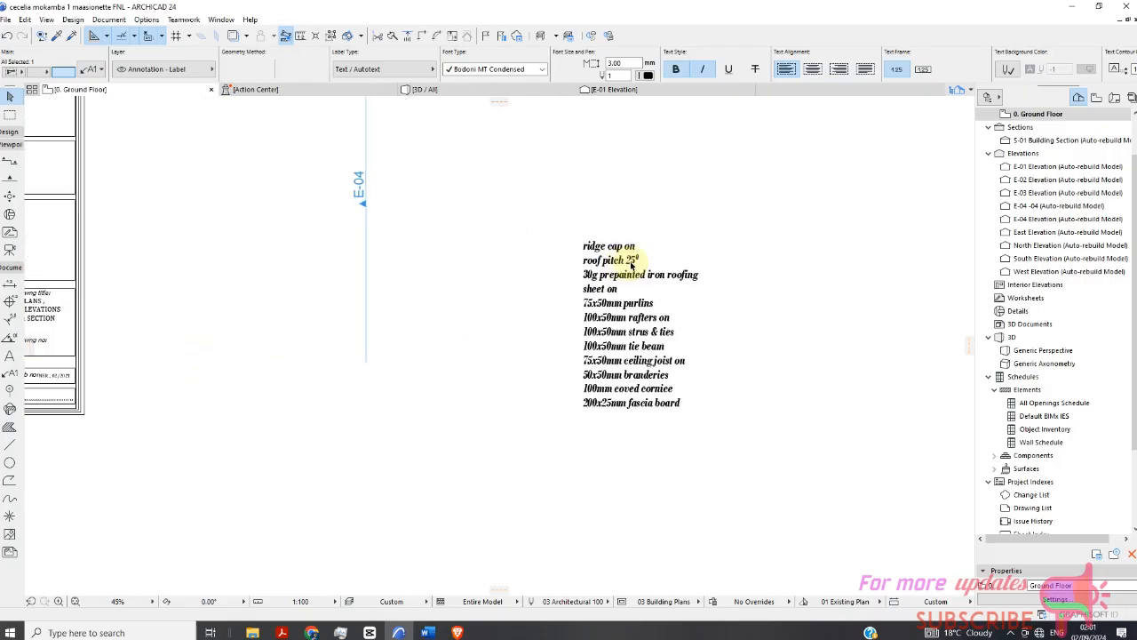
Delete the roof notes label text block above the section drawing.
scroll(629, 269, "down", 5)
scroll(373, 183, "up", 5)
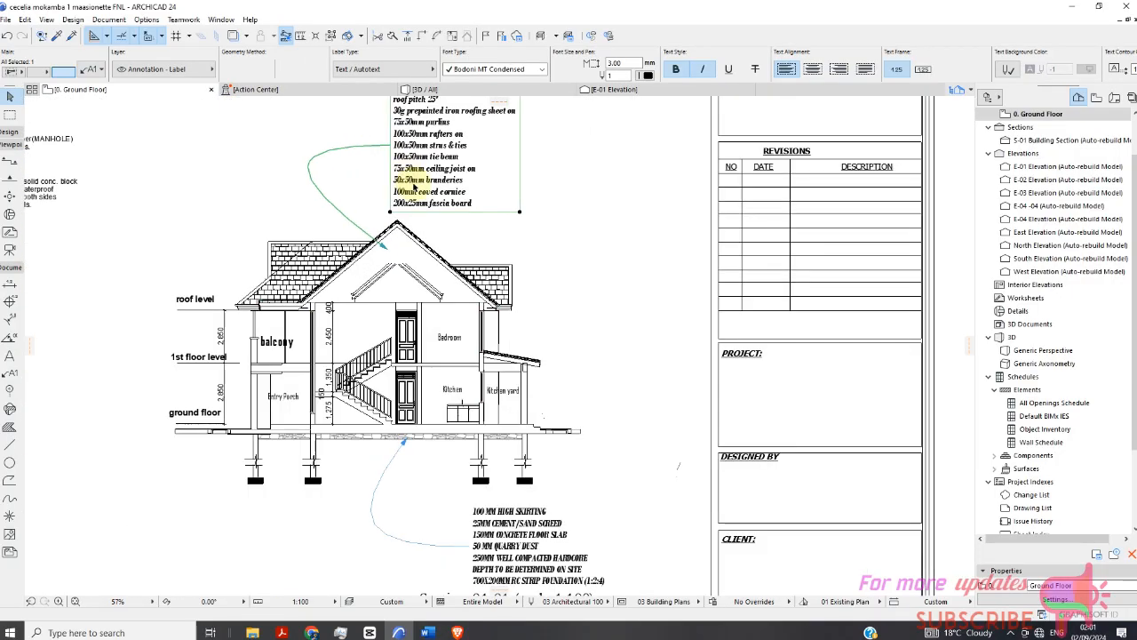
double_click(431, 202)
double_click(441, 201)
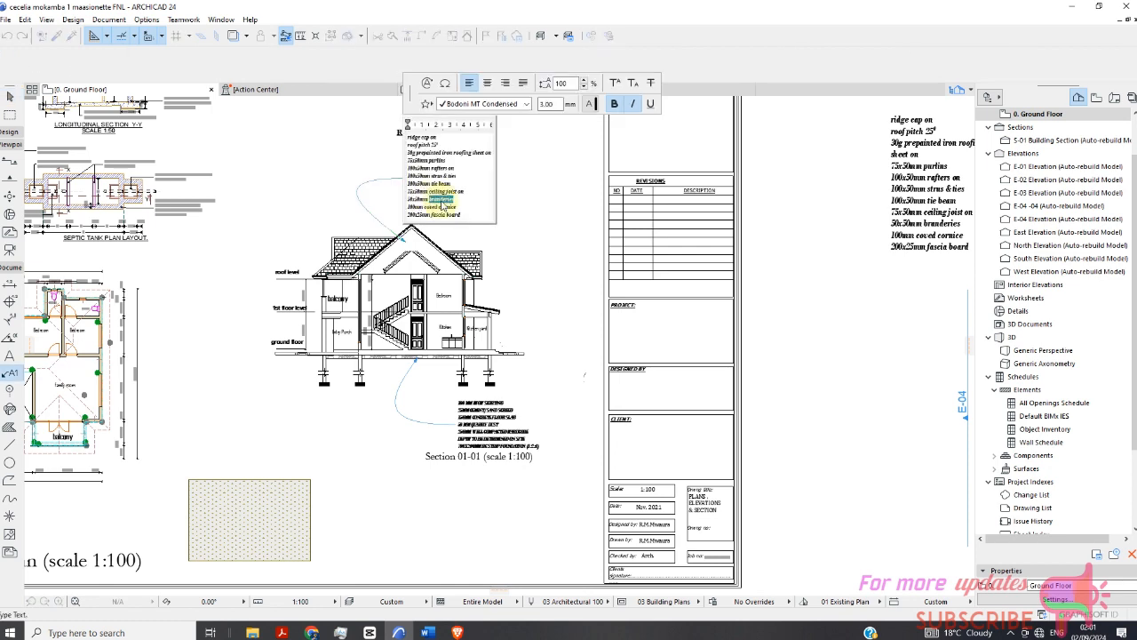
left_click(493, 249)
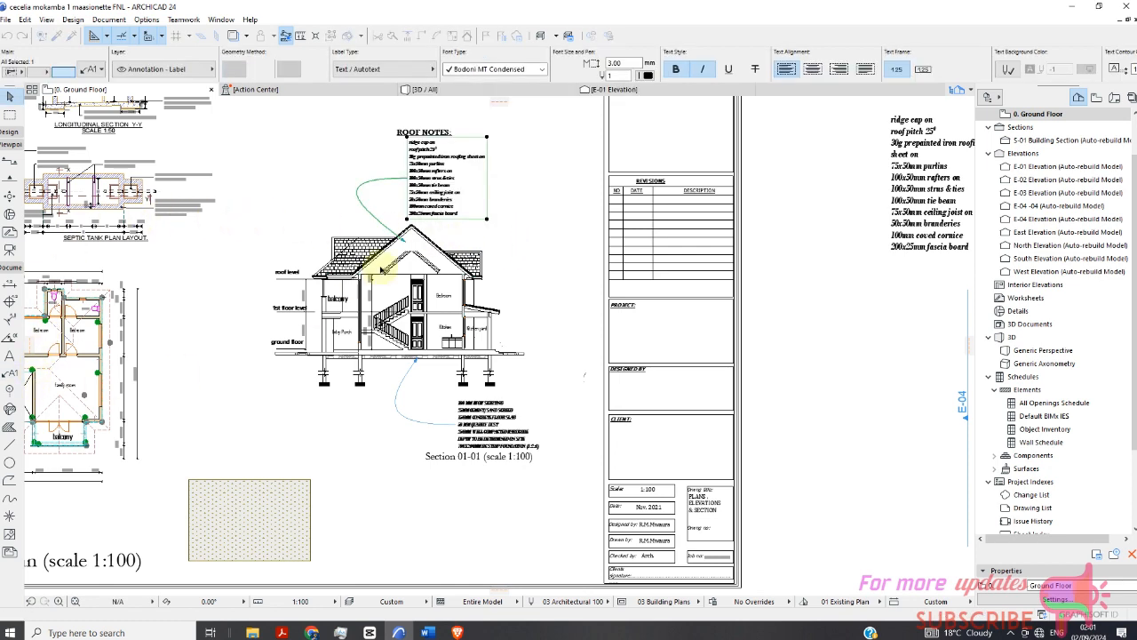
scroll(428, 164, "up", 2)
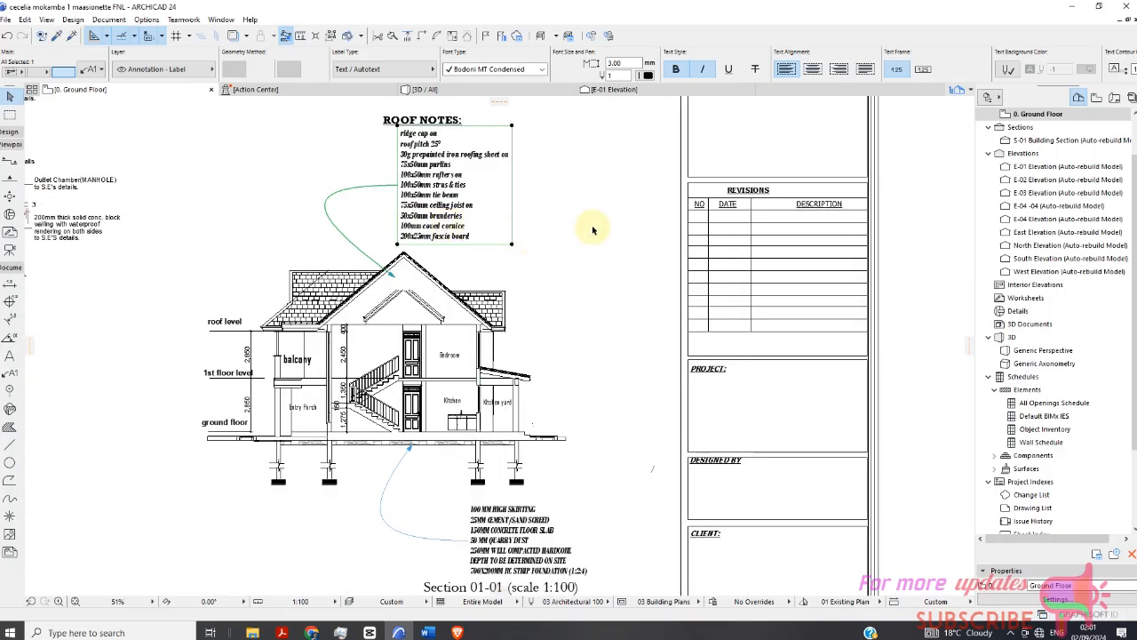
left_click(593, 231)
left_click(469, 217)
key("Delete")
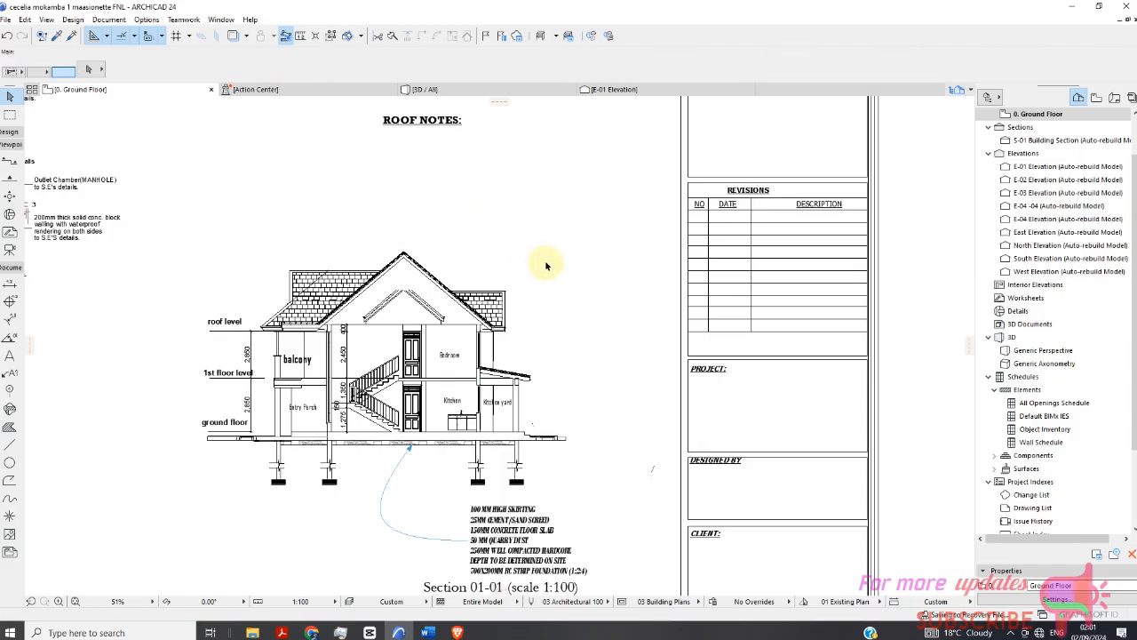
Place an independent label of type Elevation Label 24 above the section's roof.
scroll(343, 216, "down", 4)
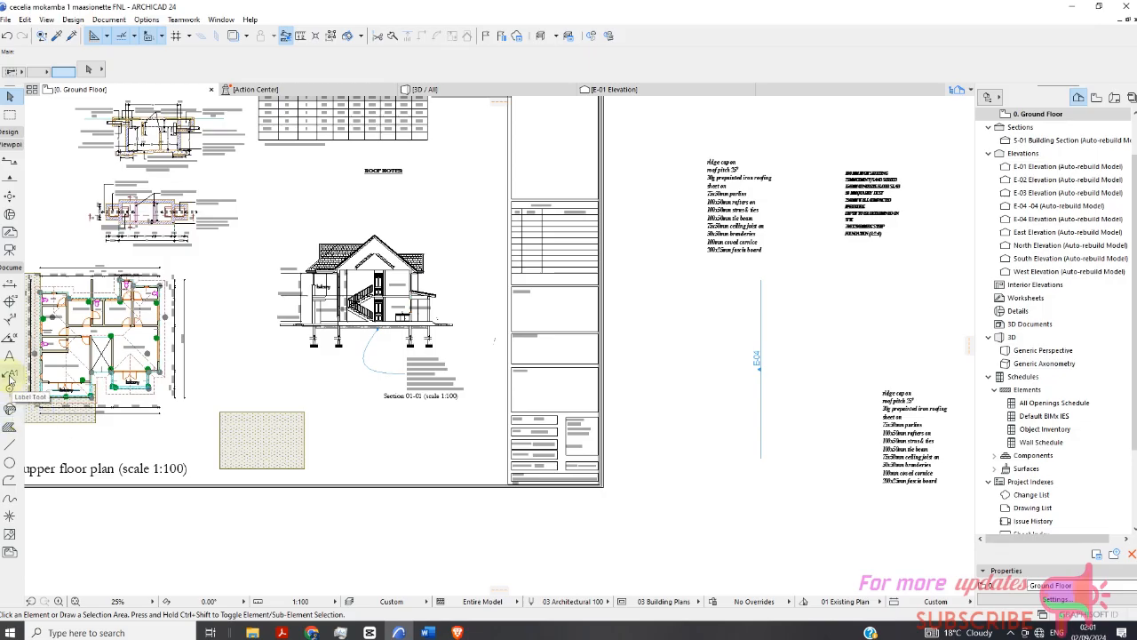
left_click(10, 373)
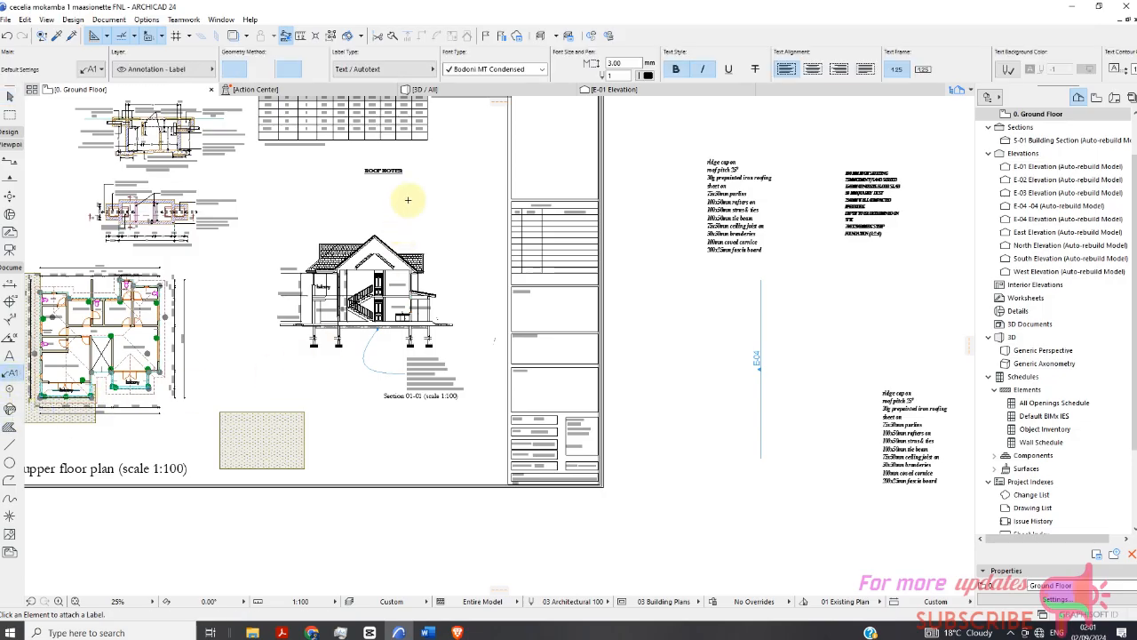
left_click(382, 71)
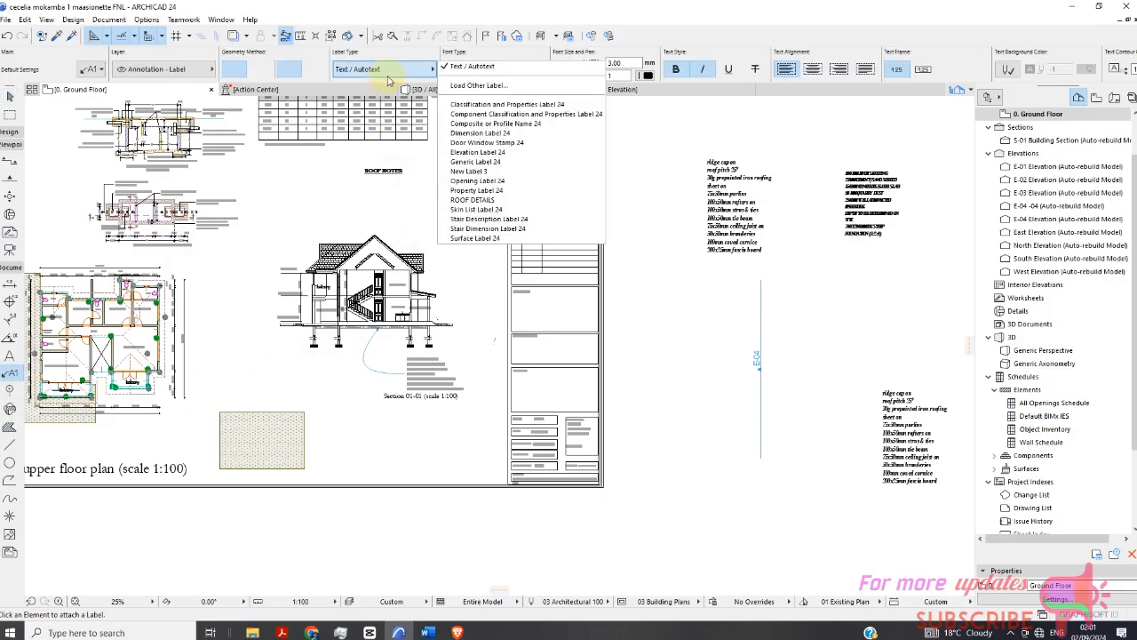
left_click(387, 199)
scroll(391, 198, "up", 4)
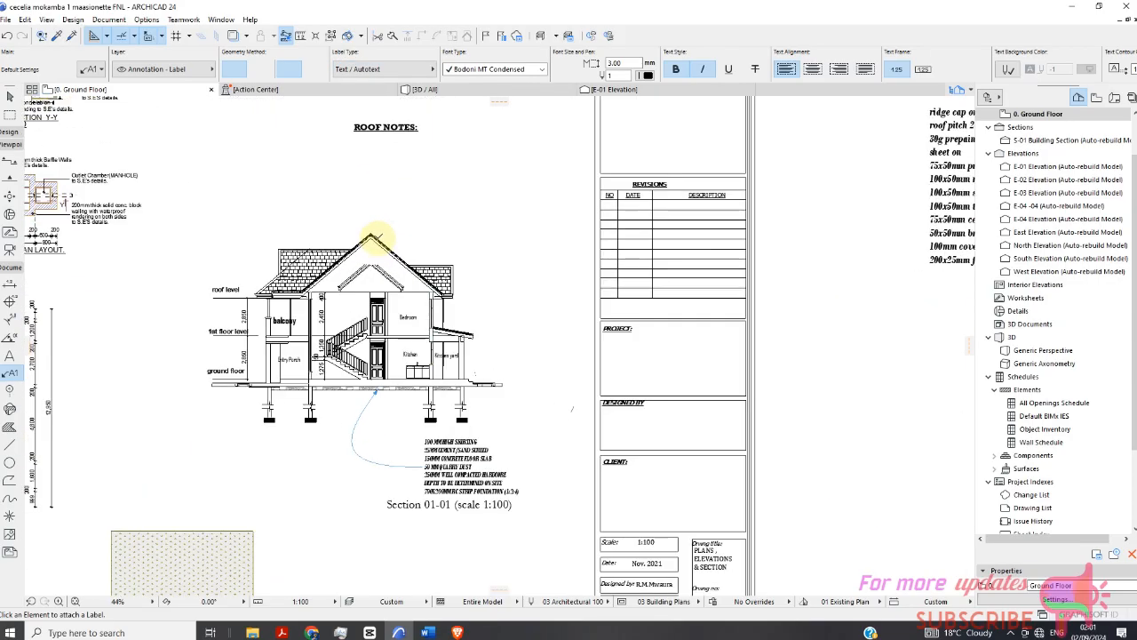
left_click(382, 69)
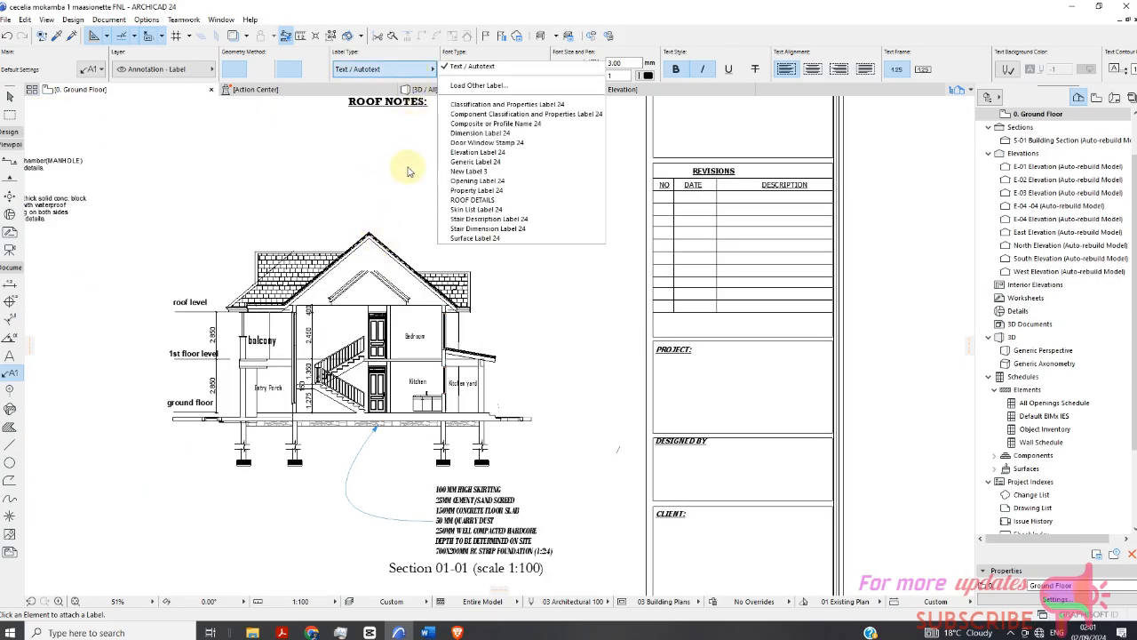
left_click(414, 159)
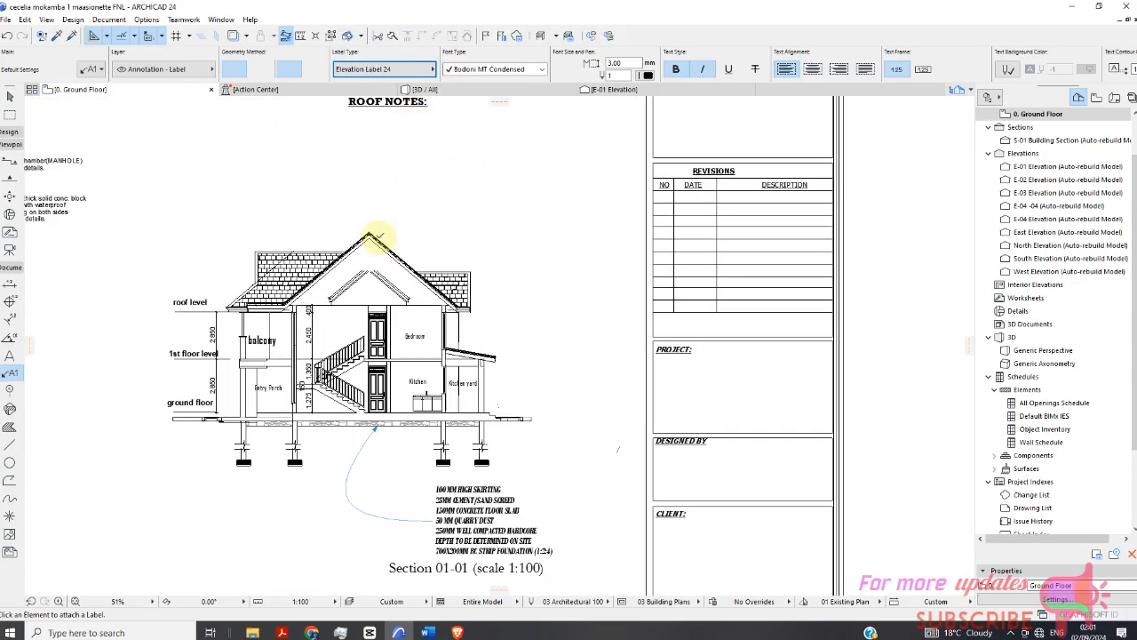
scroll(391, 262, "up", 5)
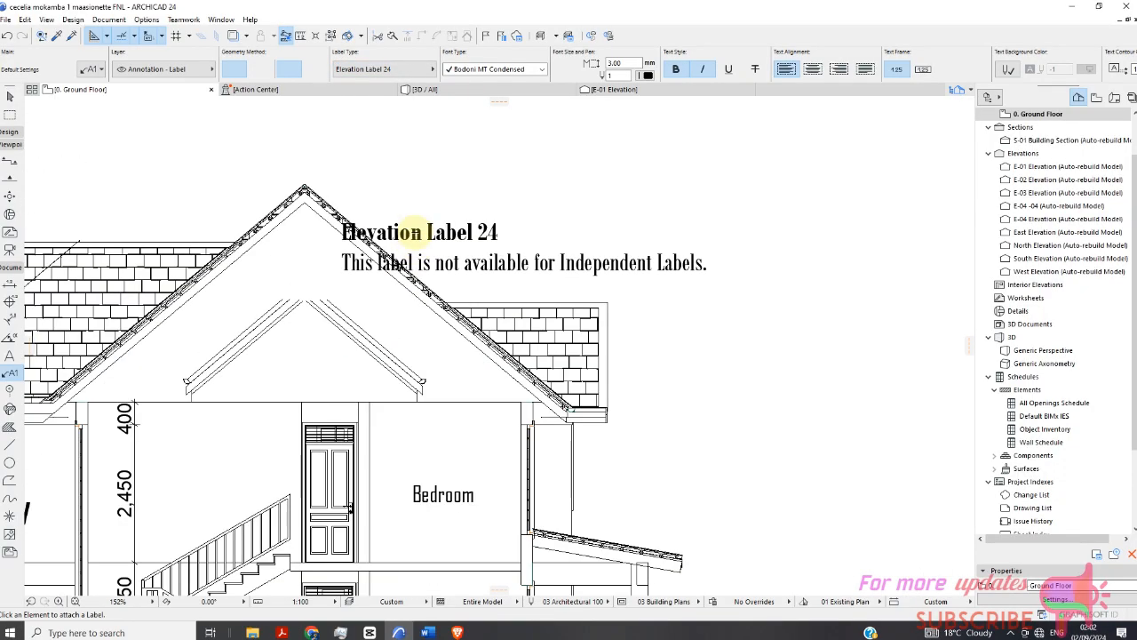
Inspect the Elevation Label 24 label's settings, including its symbol label custom settings, then delete the label.
scroll(316, 319, "down", 3)
left_click(9, 95)
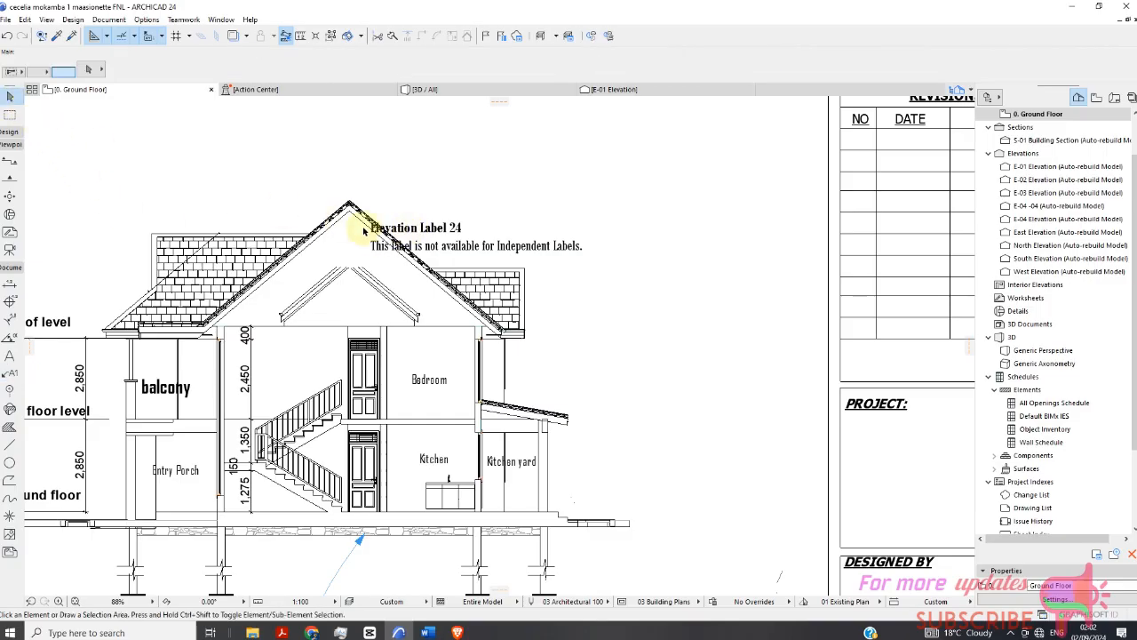
left_click(409, 233)
right_click(483, 182)
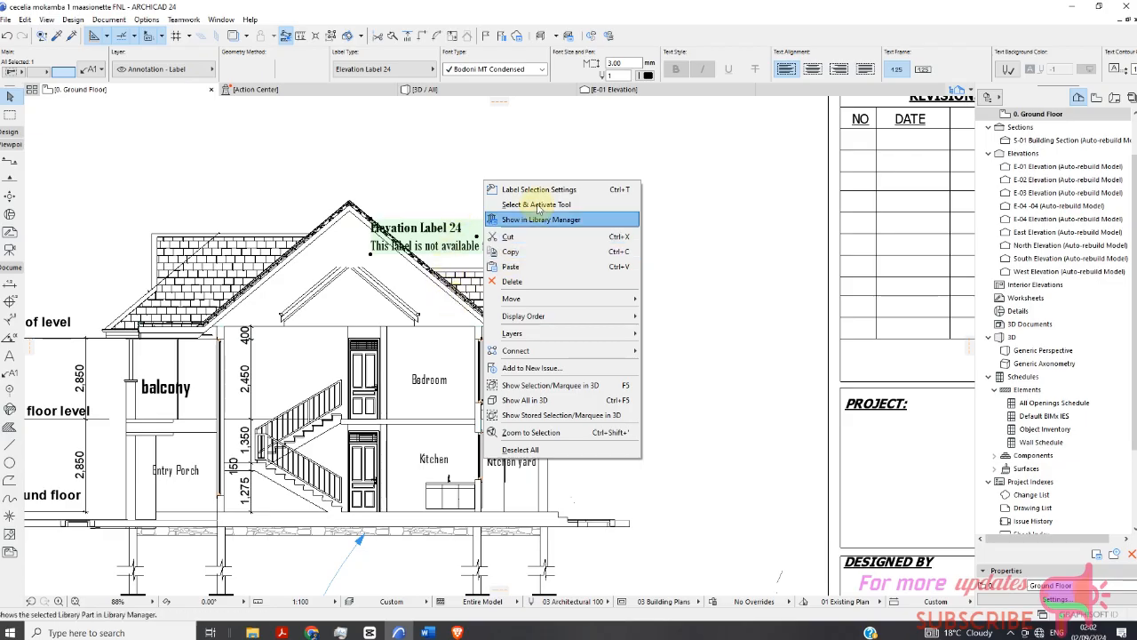
key("Escape")
double_click(516, 274)
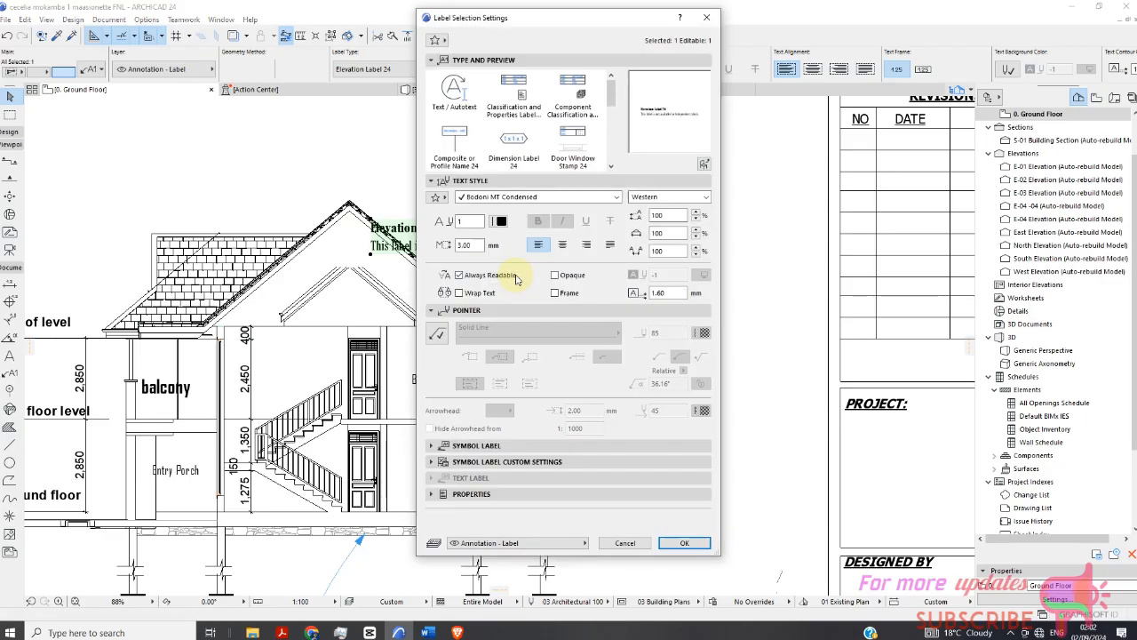
left_click(433, 445)
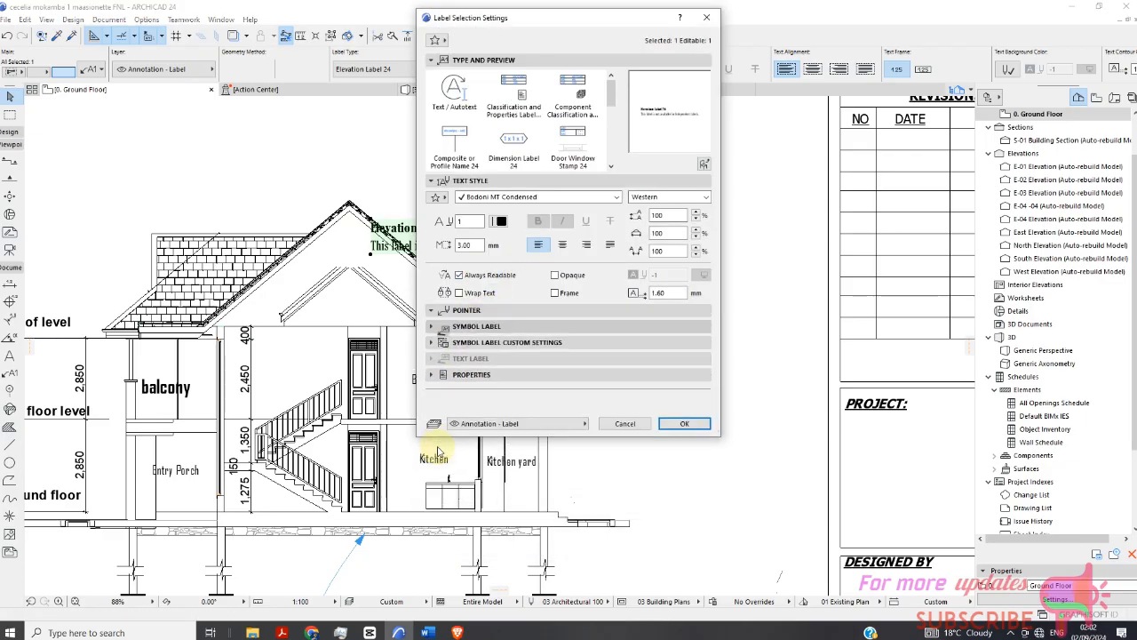
left_click(431, 434)
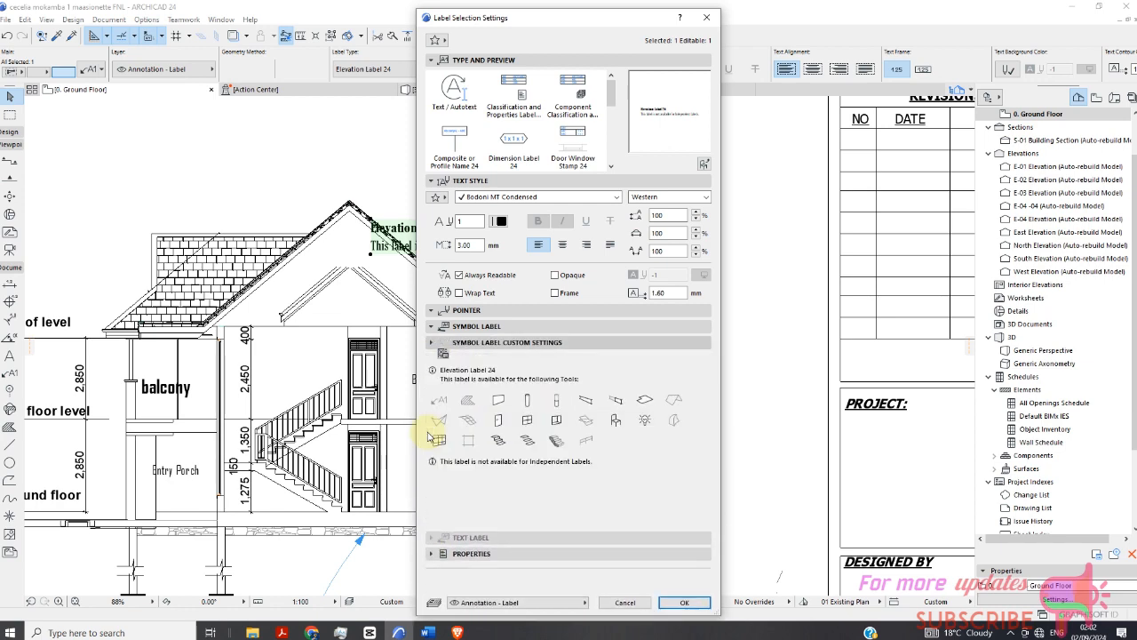
left_click(625, 603)
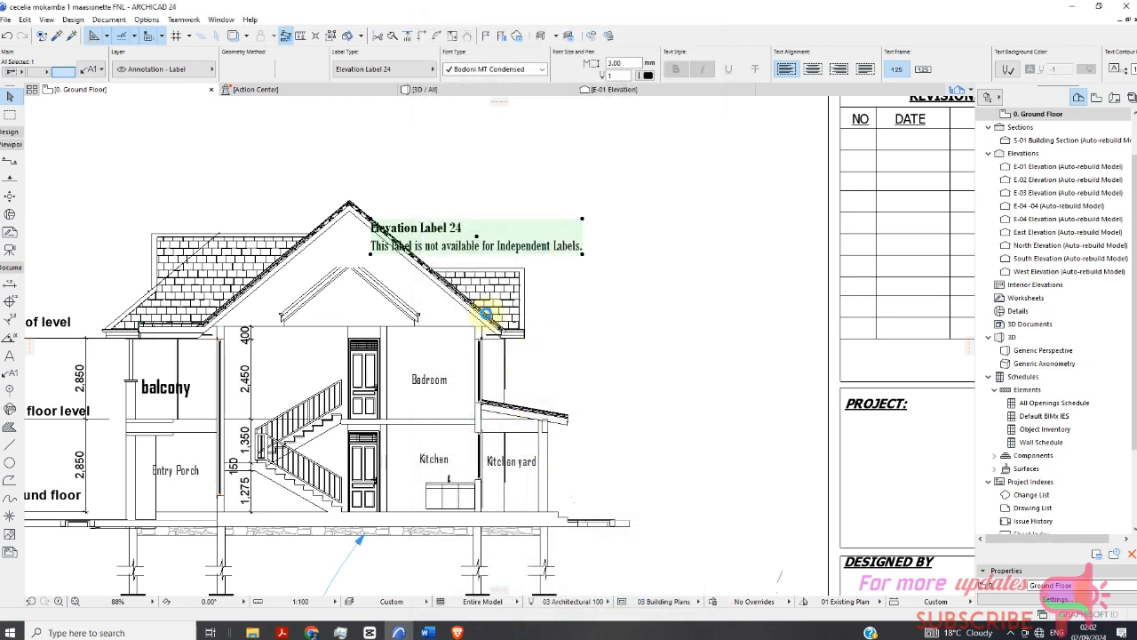
key("Delete")
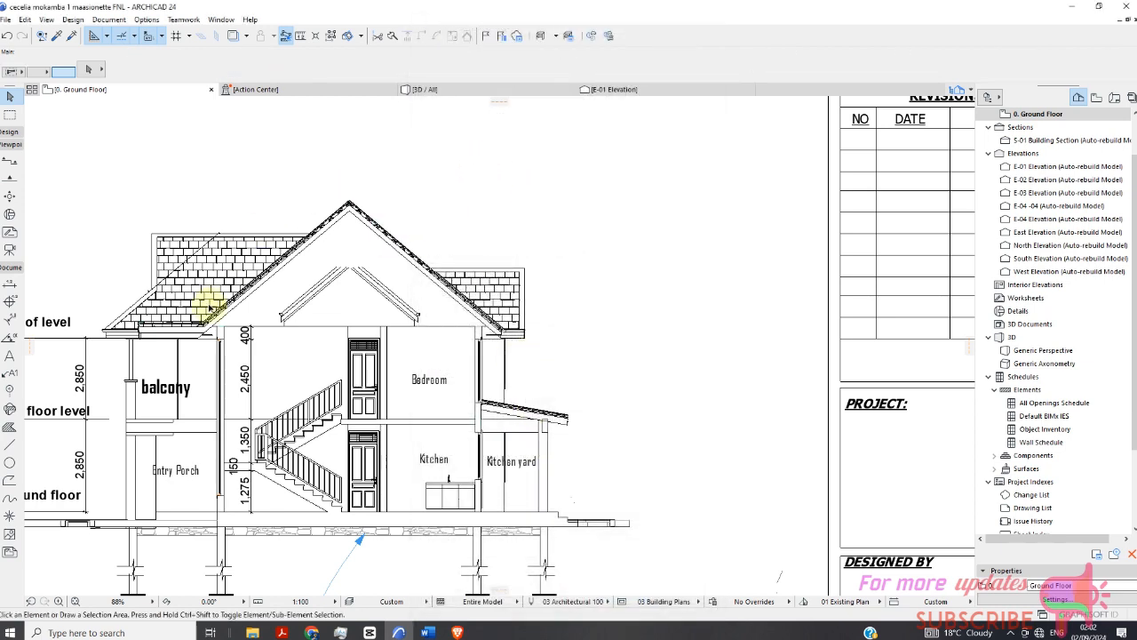
Place a Text / Autotext label with the roof notes above the section's roof.
left_click(10, 374)
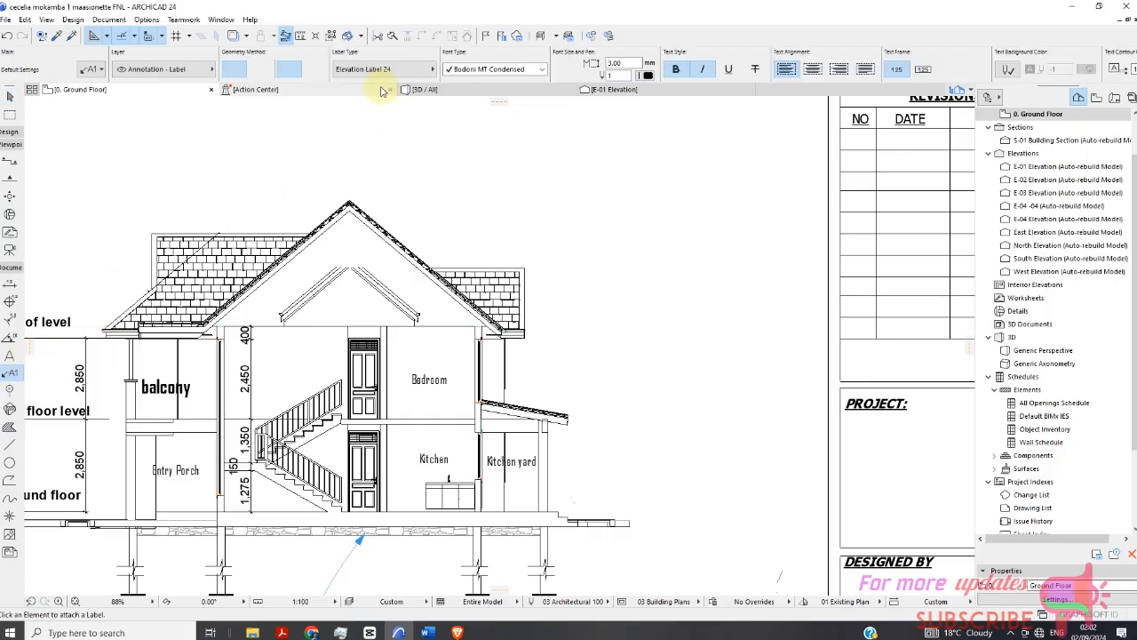
left_click(389, 71)
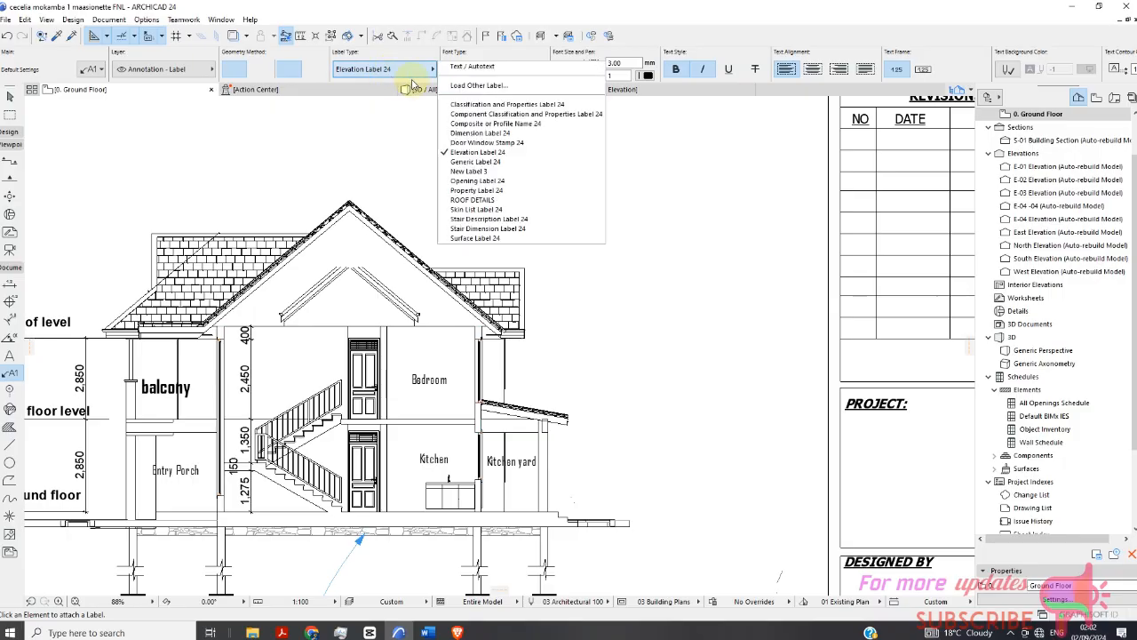
left_click(473, 67)
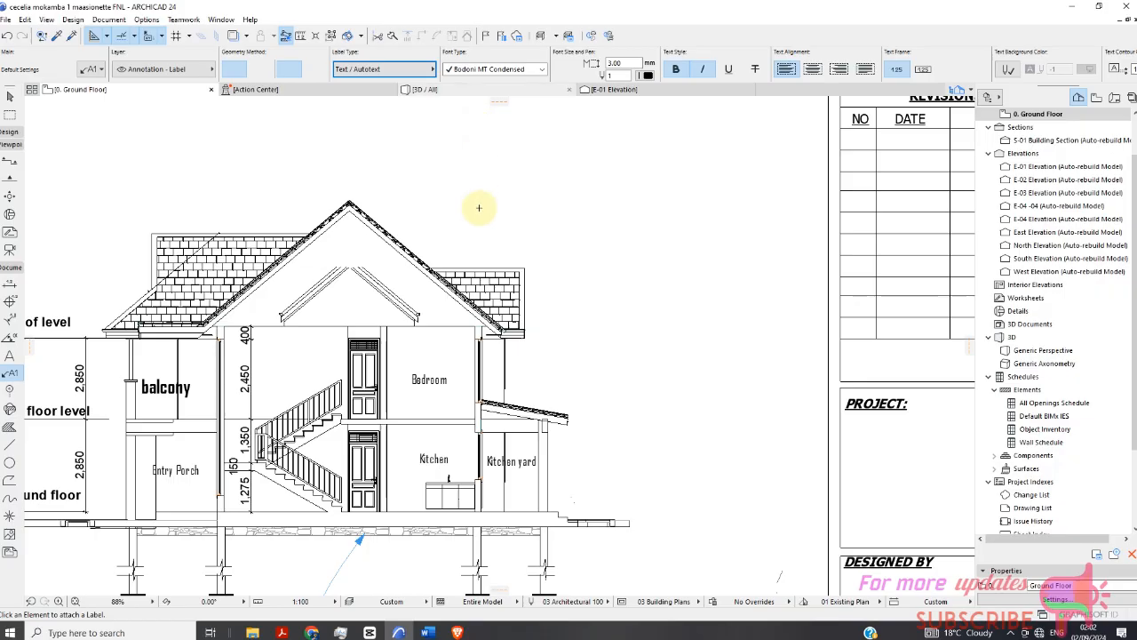
left_click(459, 186)
scroll(458, 238, "down", 4)
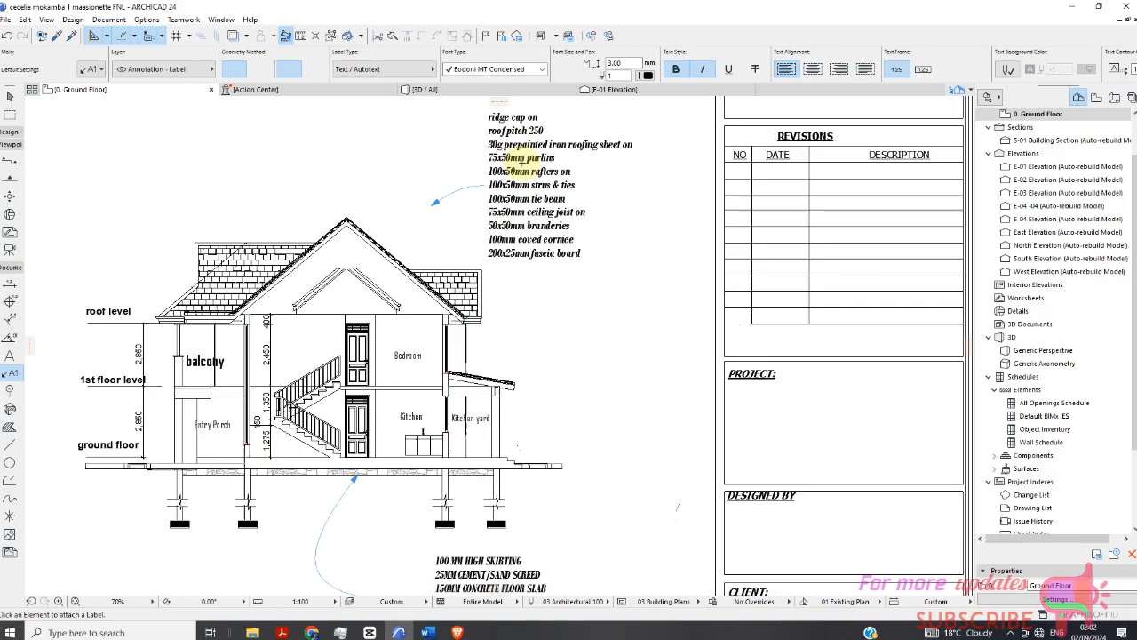
scroll(442, 211, "down", 4)
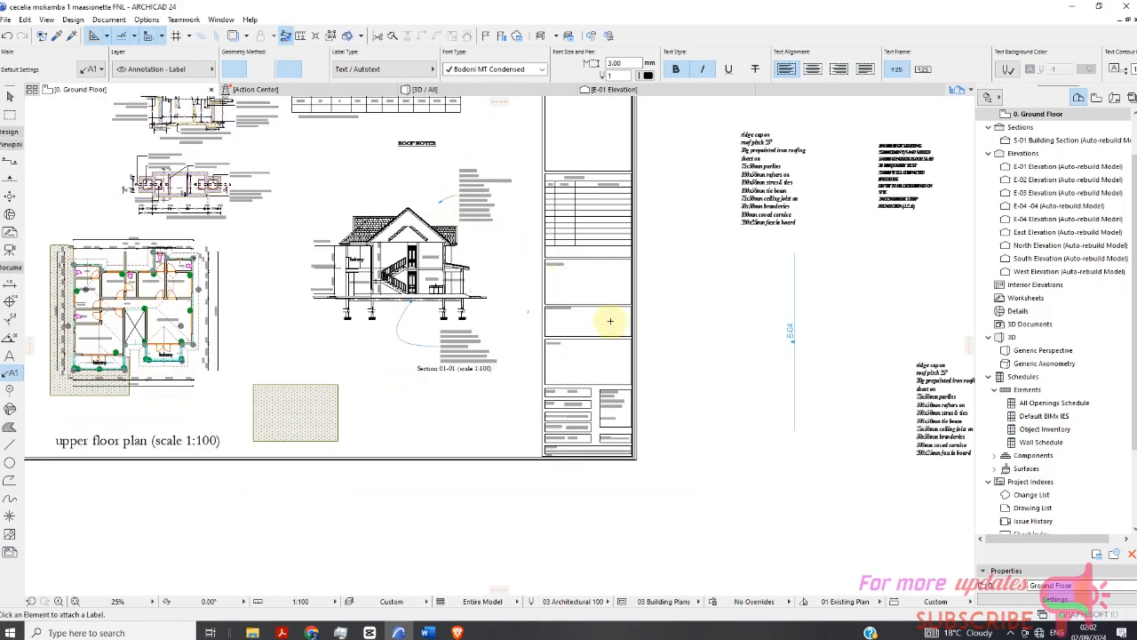
scroll(935, 395, "up", 4)
scroll(764, 342, "down", 5)
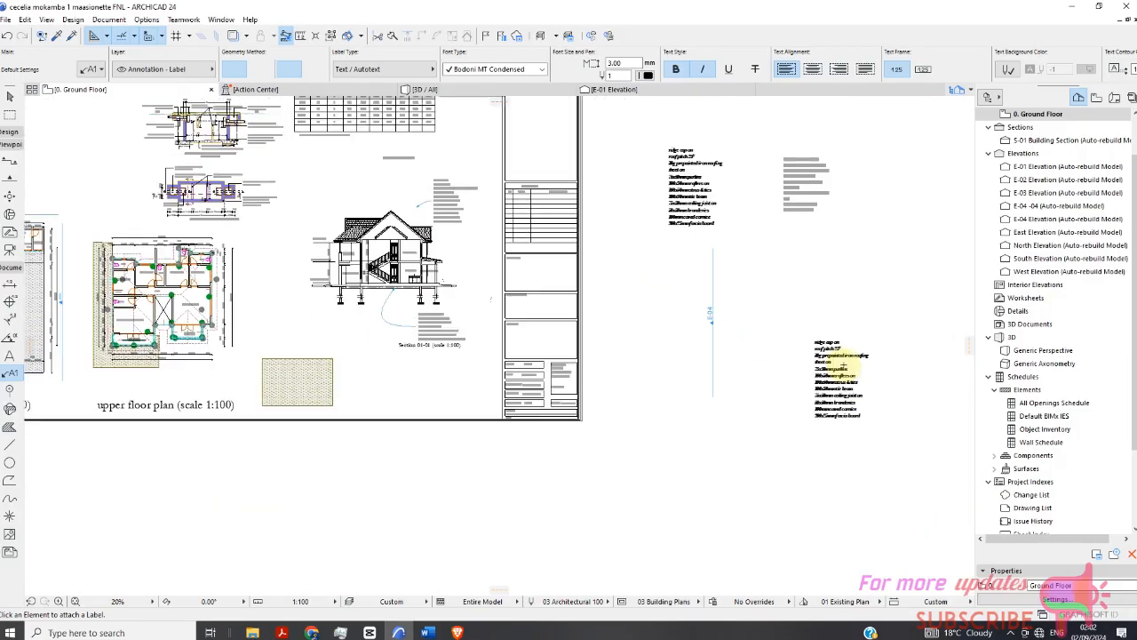
scroll(424, 195, "up", 2)
Open the new roof notes label's text for editing and select all its lines.
left_click(11, 113)
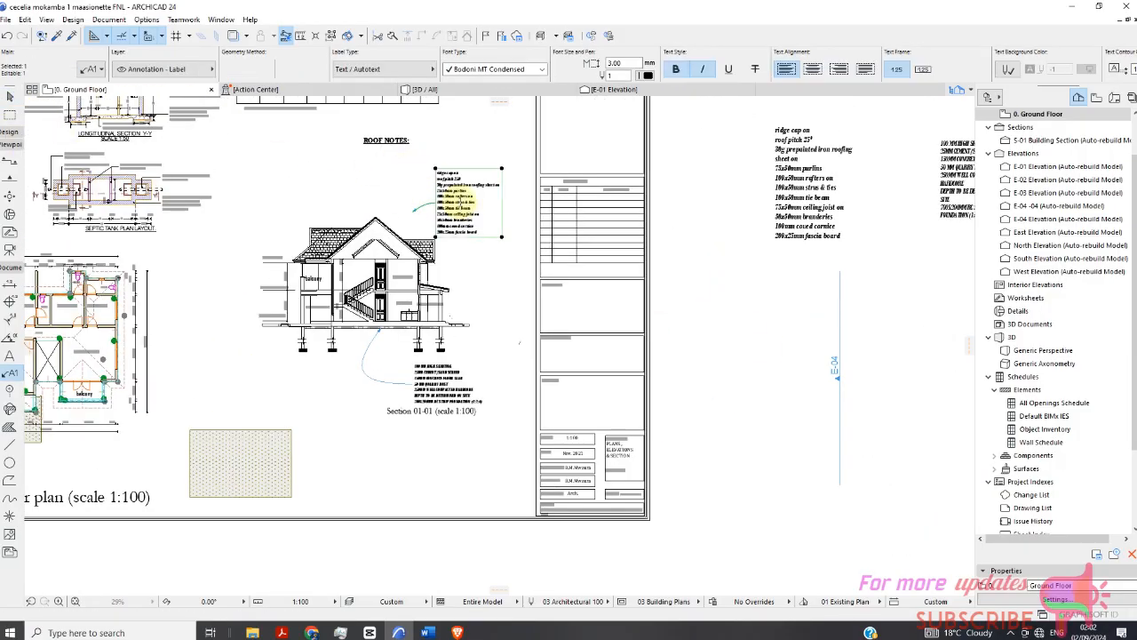
double_click(465, 206)
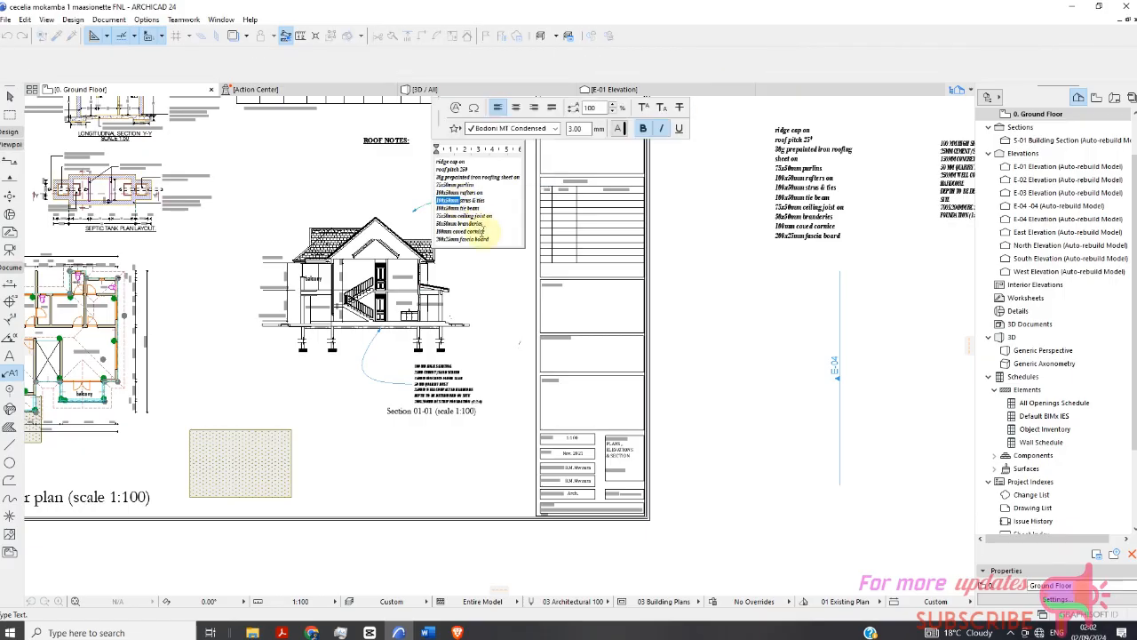
left_click_drag(487, 233, 437, 161)
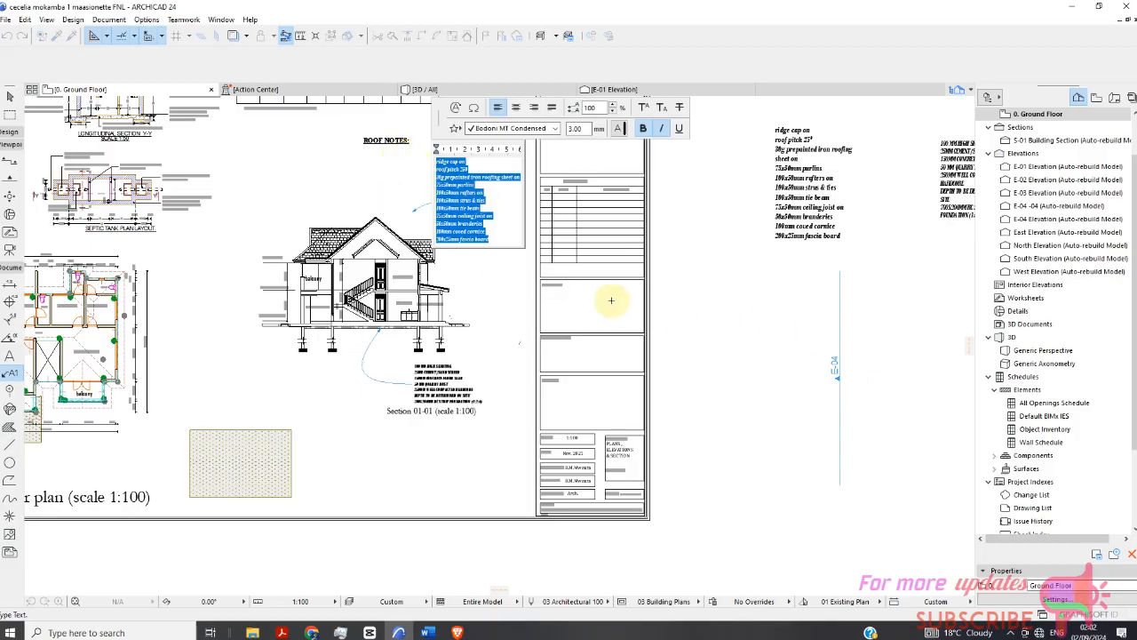
left_click(391, 203)
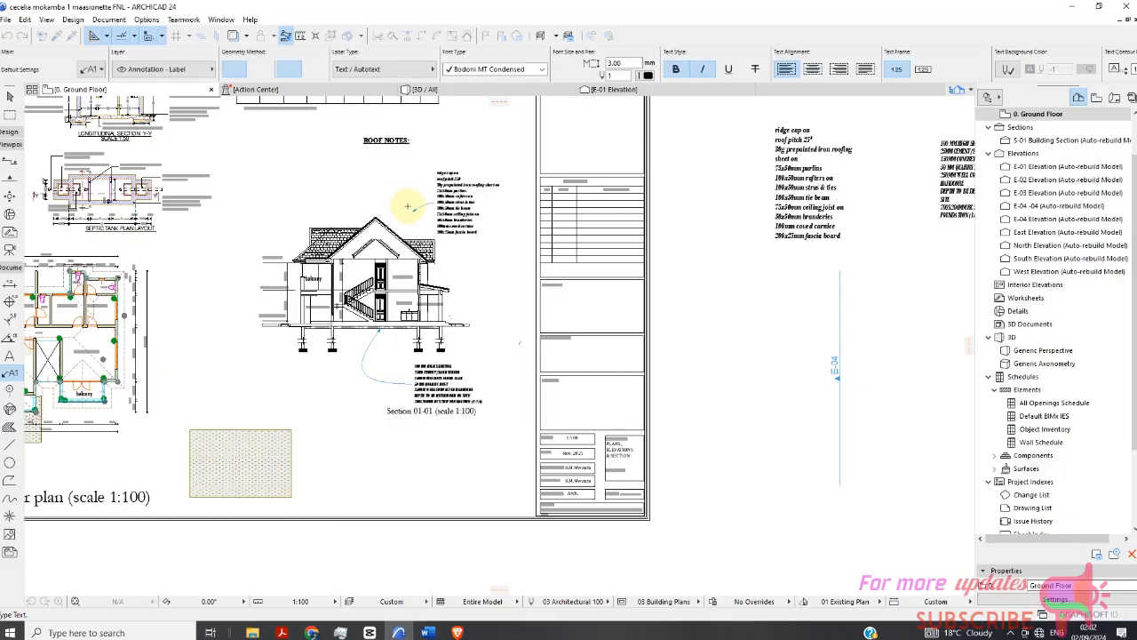
Reshape the roof notes label's curved leader so its arrow points at the roof ridge.
scroll(404, 213, "up", 3)
scroll(414, 216, "up", 2)
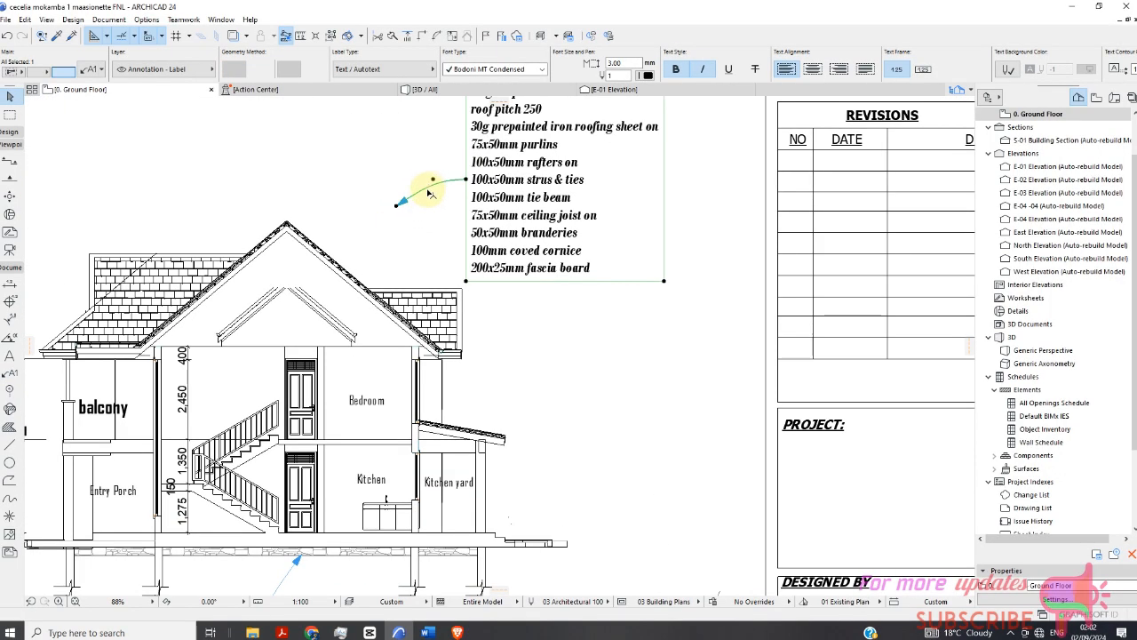
left_click(435, 181)
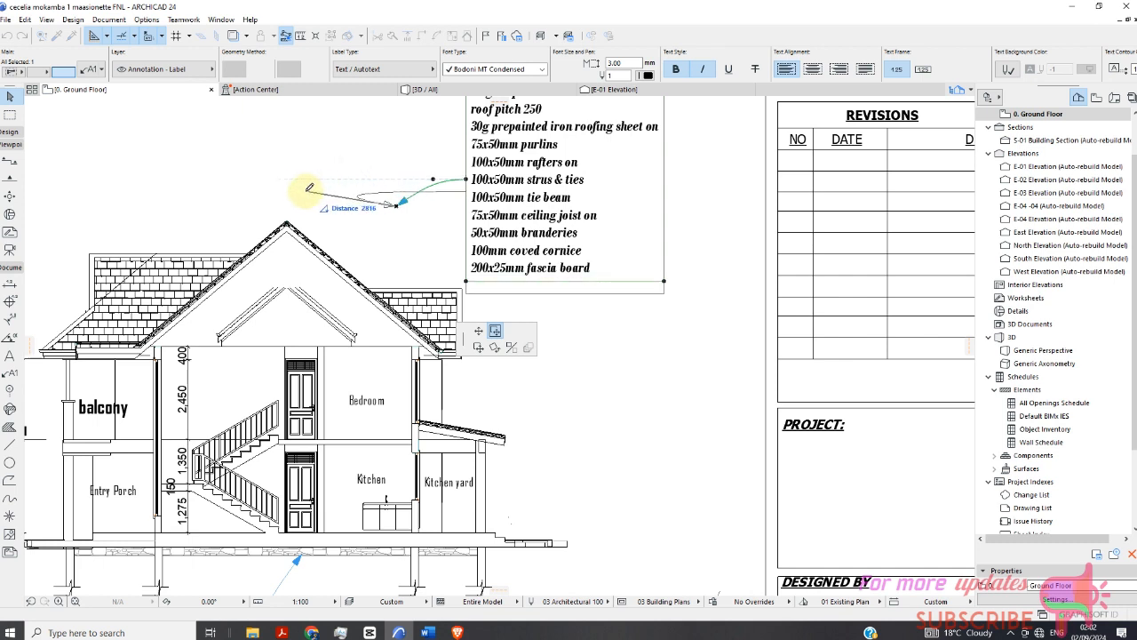
left_click(351, 213)
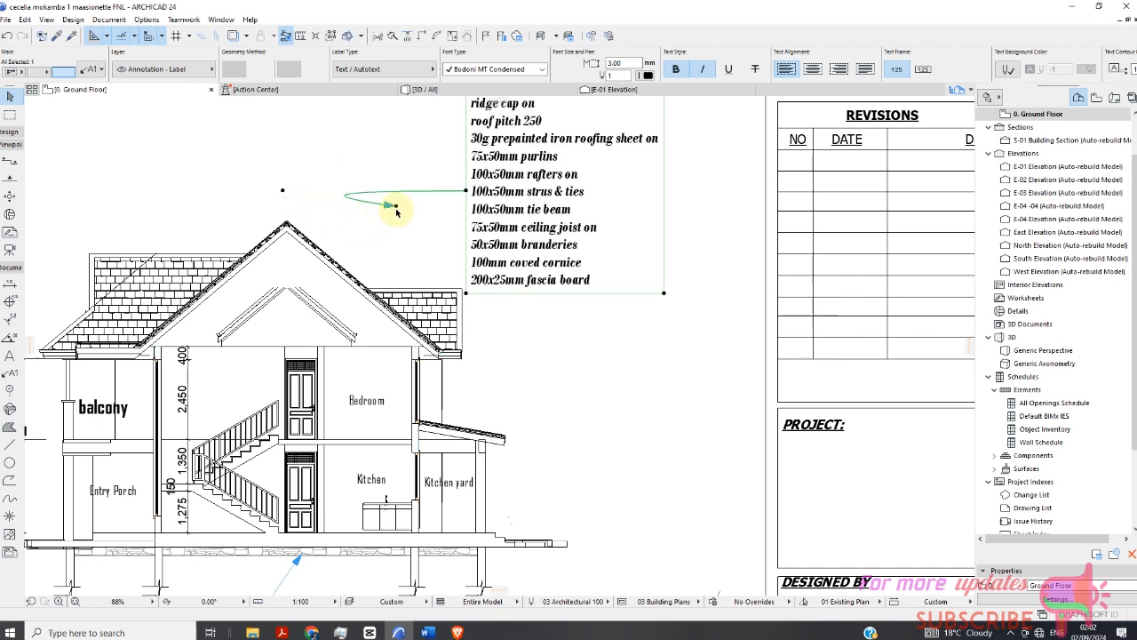
left_click(396, 207)
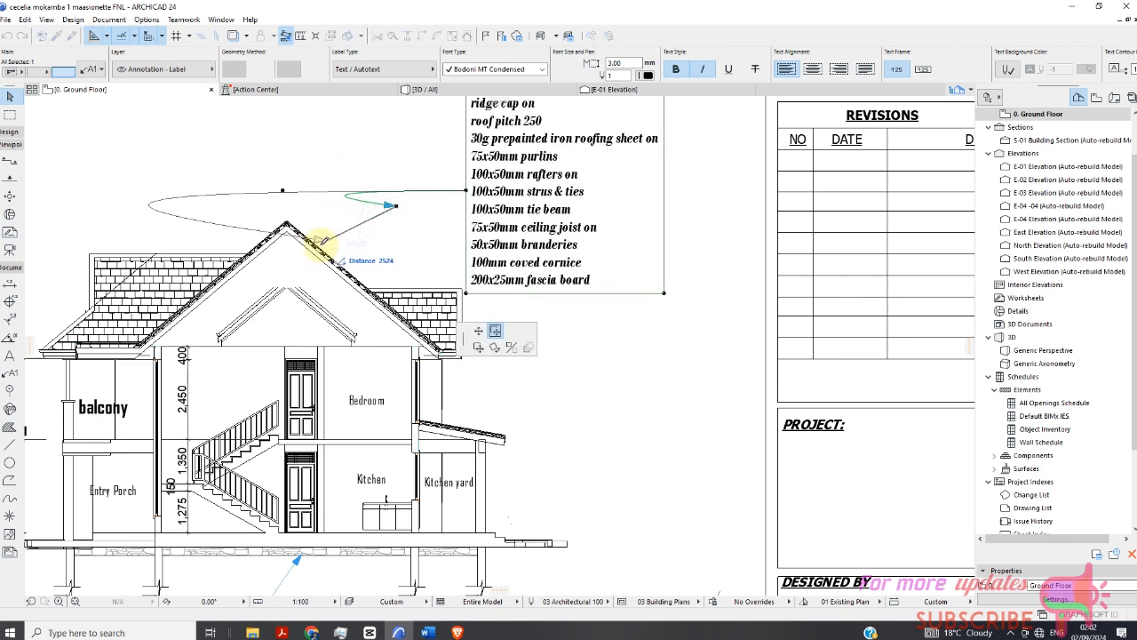
left_click(283, 228)
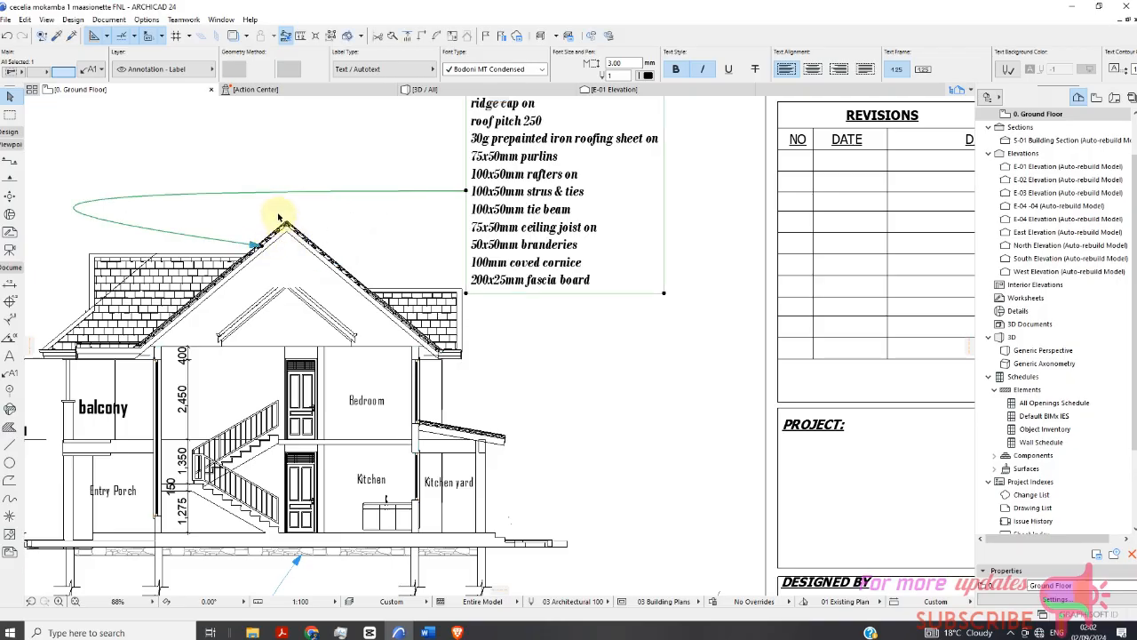
left_click(223, 195)
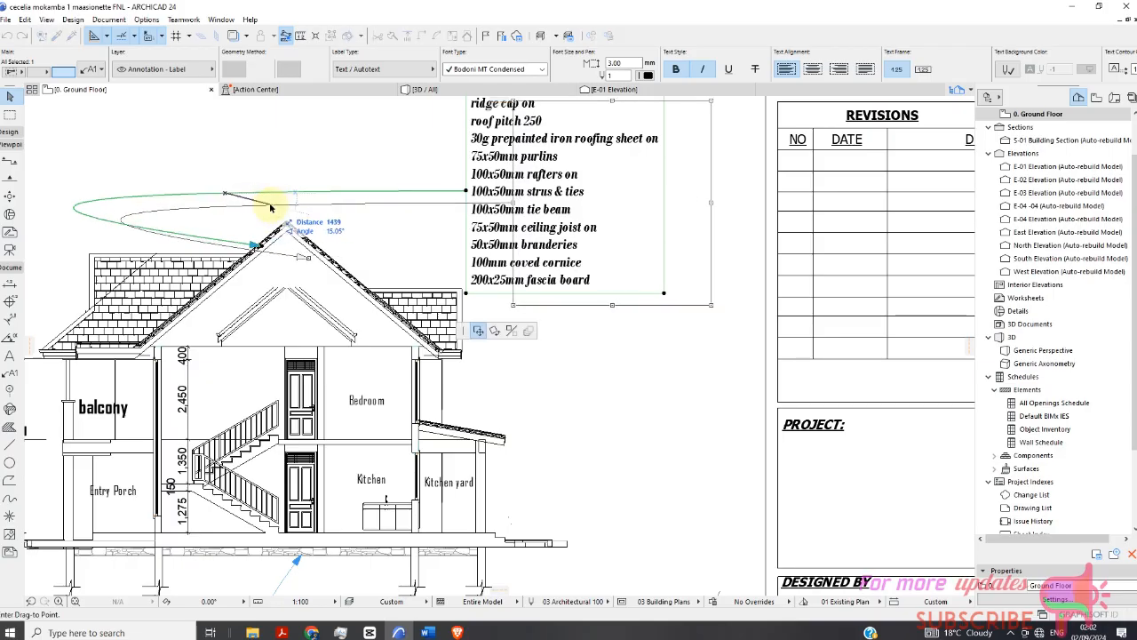
left_click(272, 205)
left_click(435, 212)
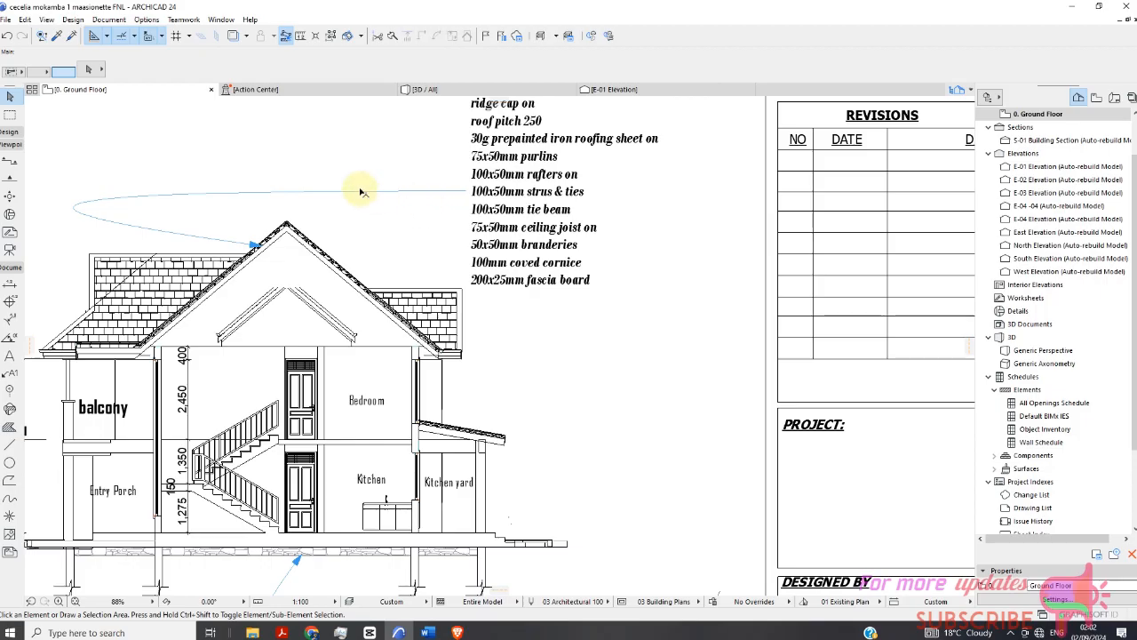
Adjust the roof notes leader's curve and reposition its arrowhead precisely onto the ridge of the roof.
left_click(303, 197)
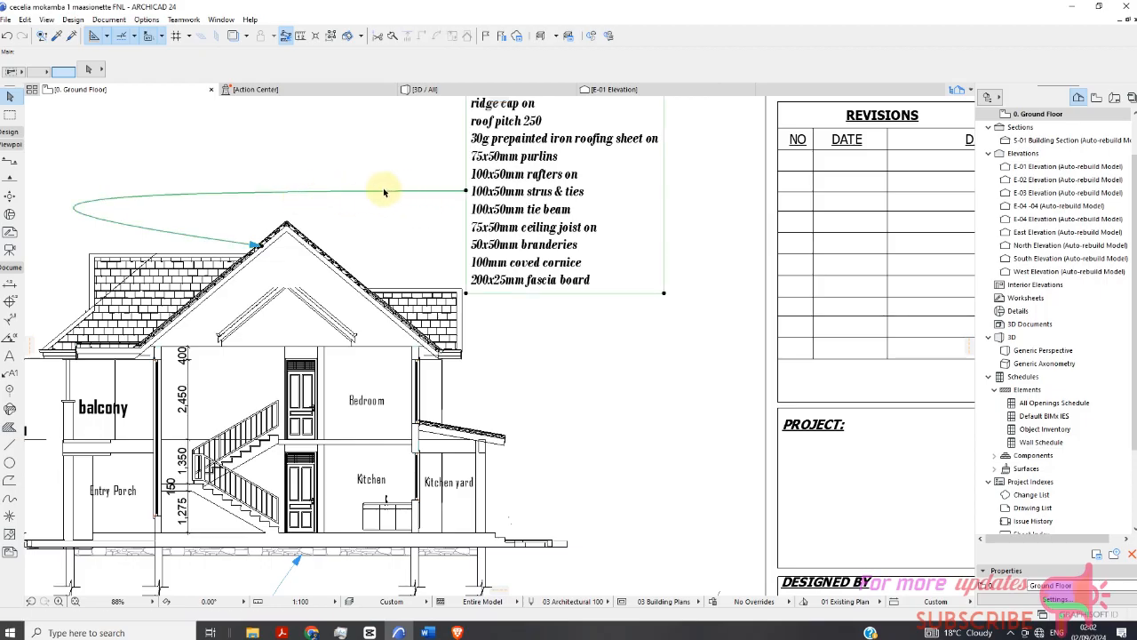
left_click(382, 191)
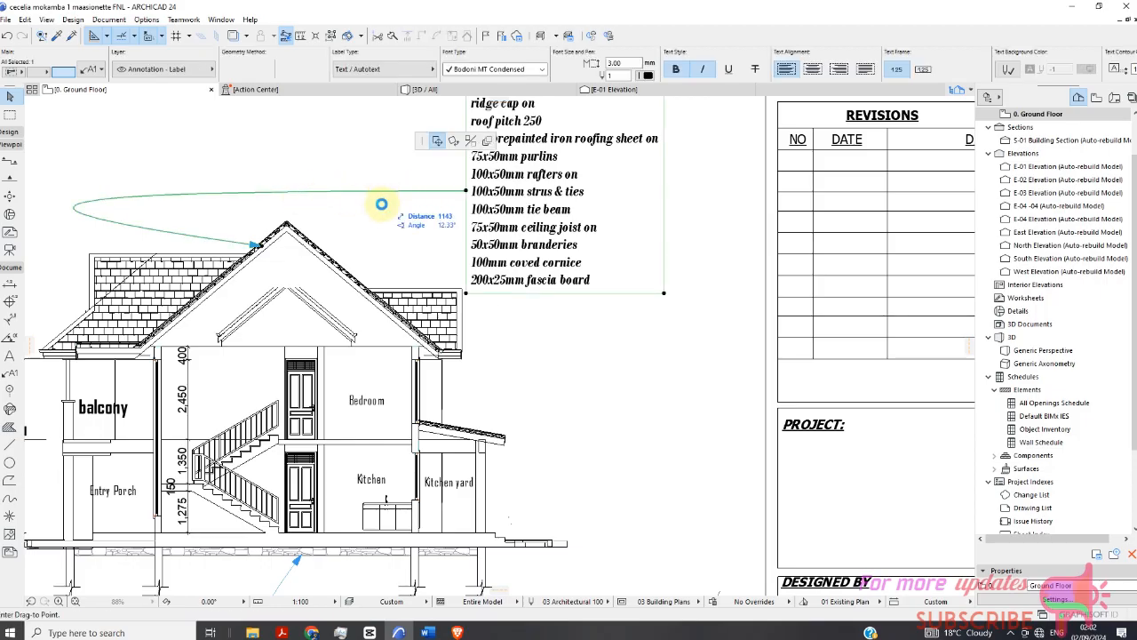
left_click(381, 203)
scroll(381, 203, "down", 3)
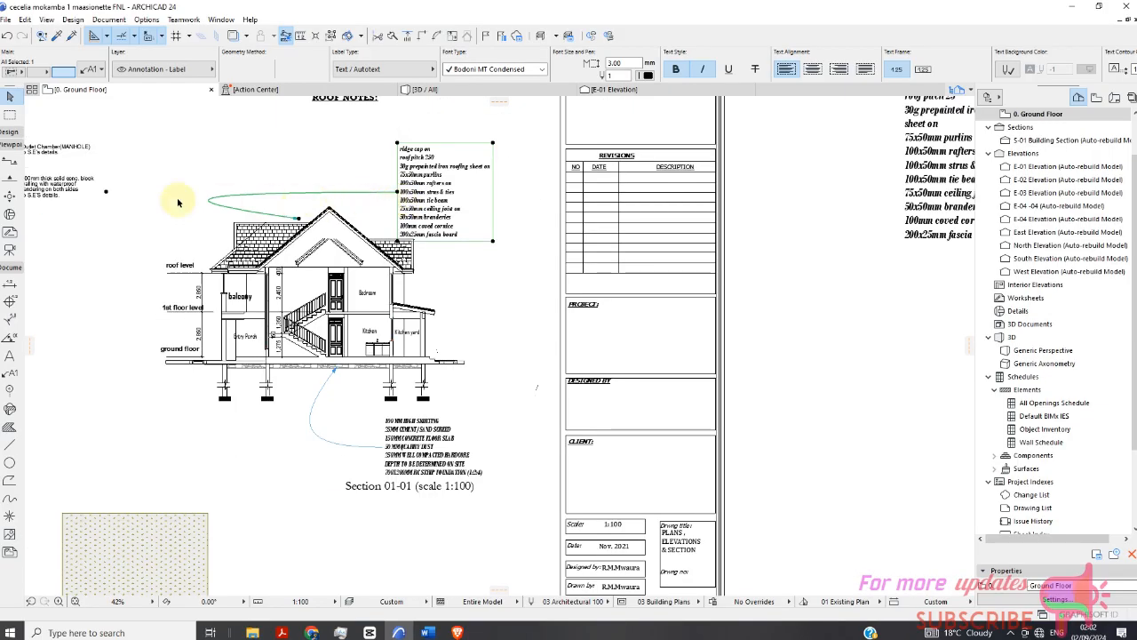
left_click(107, 193)
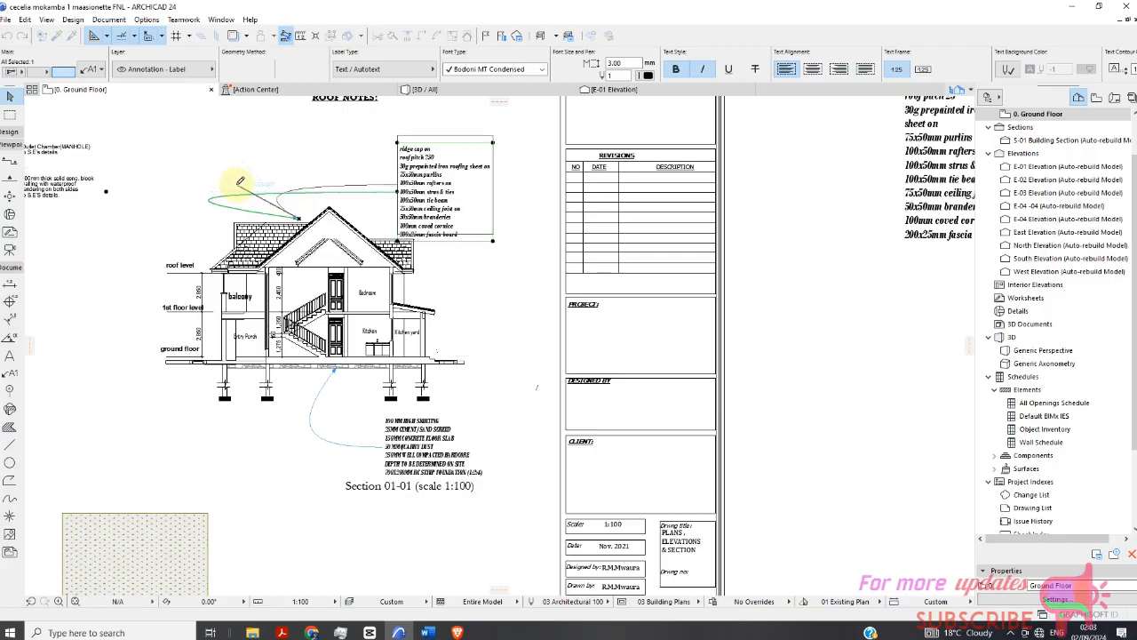
left_click(236, 182)
scroll(317, 255, "up", 4)
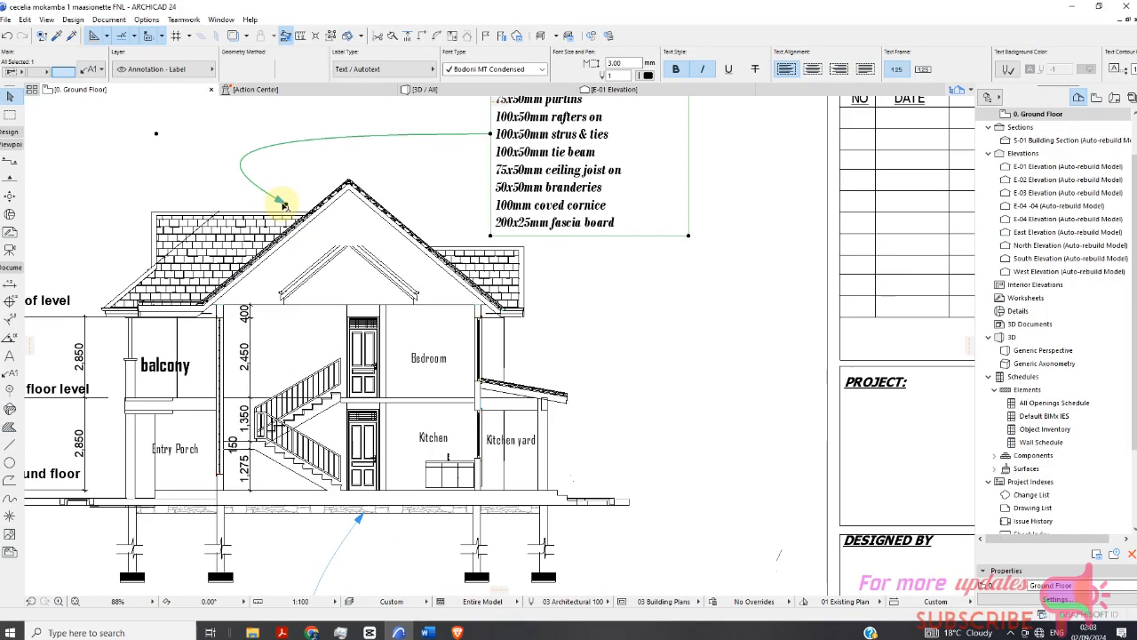
left_click(286, 204)
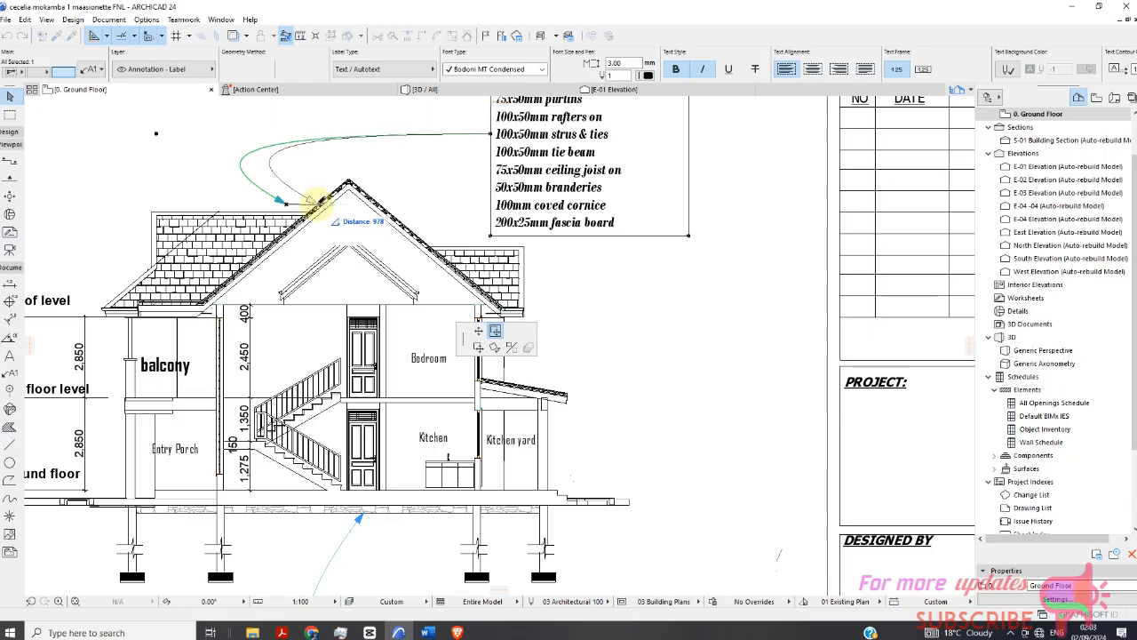
left_click(344, 189)
Select the floor construction notes text block beside the sheet and review its text settings without changes.
scroll(359, 218, "down", 3)
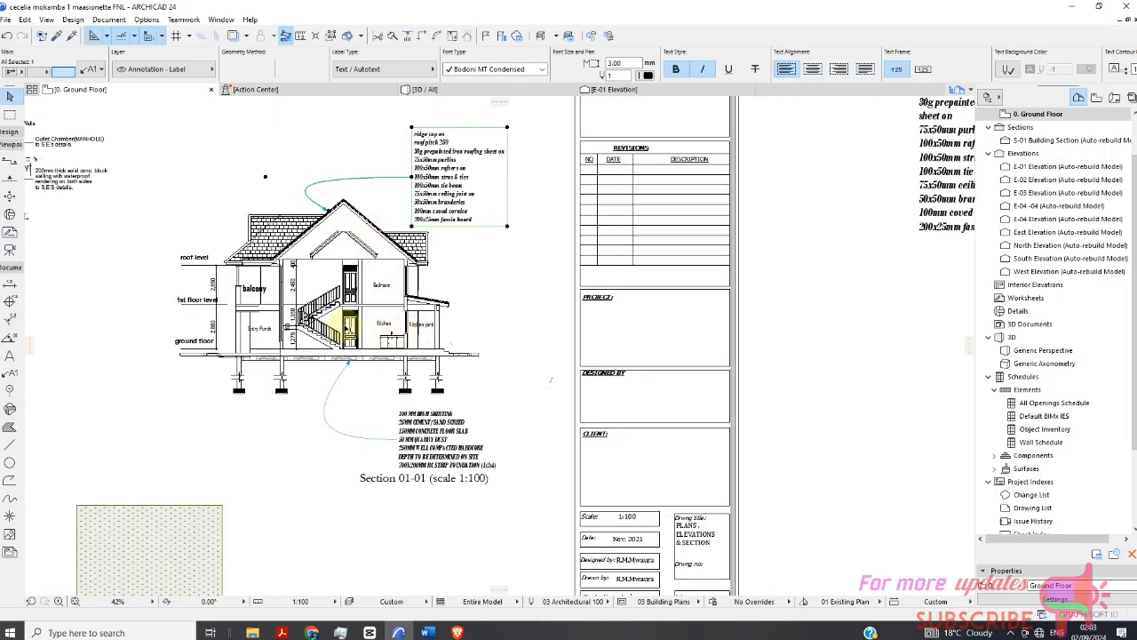
scroll(738, 310, "down", 3)
scroll(519, 281, "down", 1)
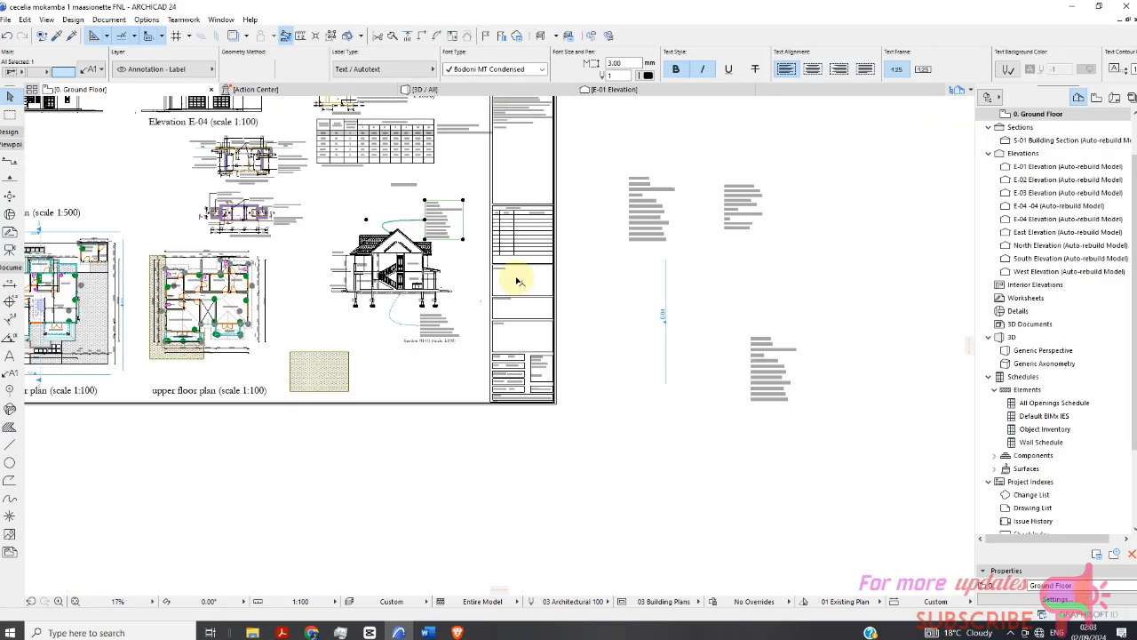
left_click(749, 218)
scroll(760, 211, "up", 4)
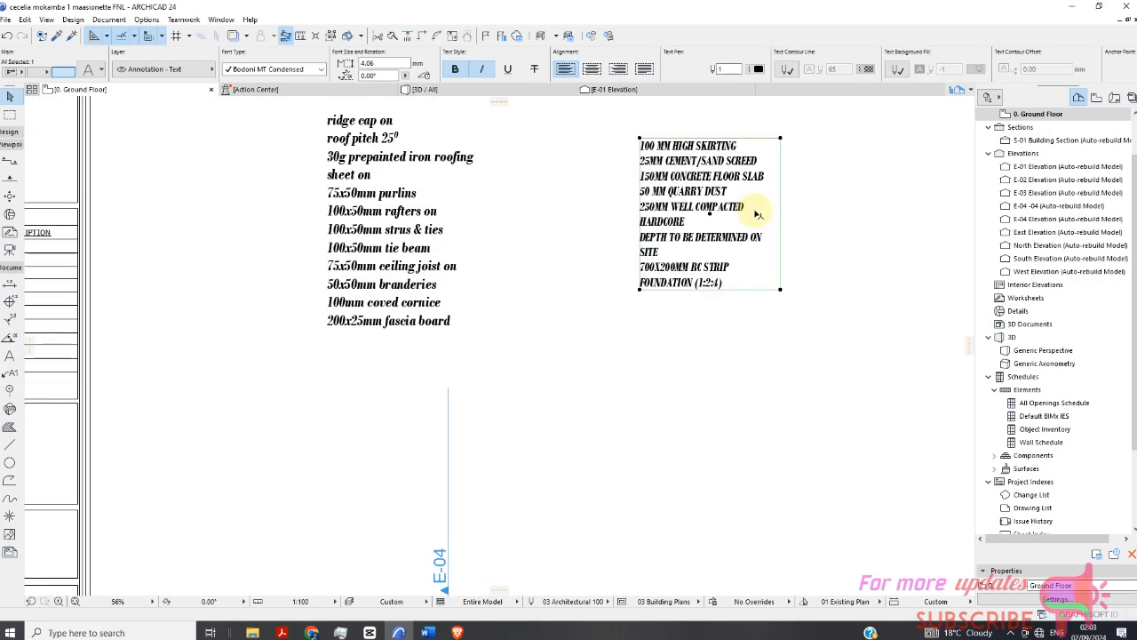
scroll(758, 214, "up", 1)
scroll(625, 233, "down", 2)
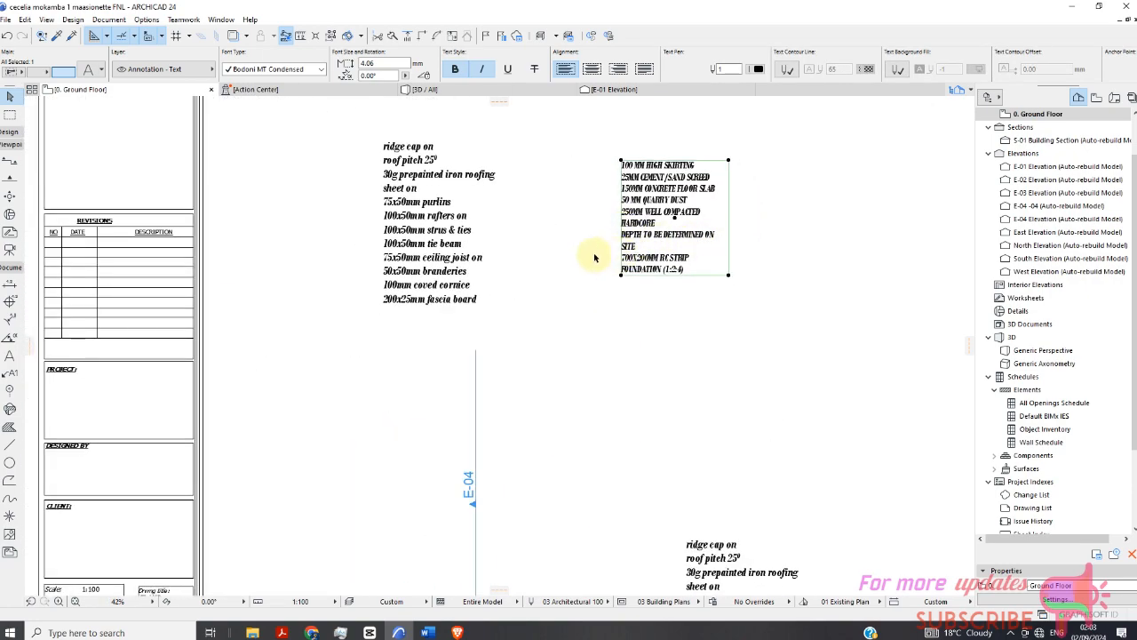
left_click(12, 376)
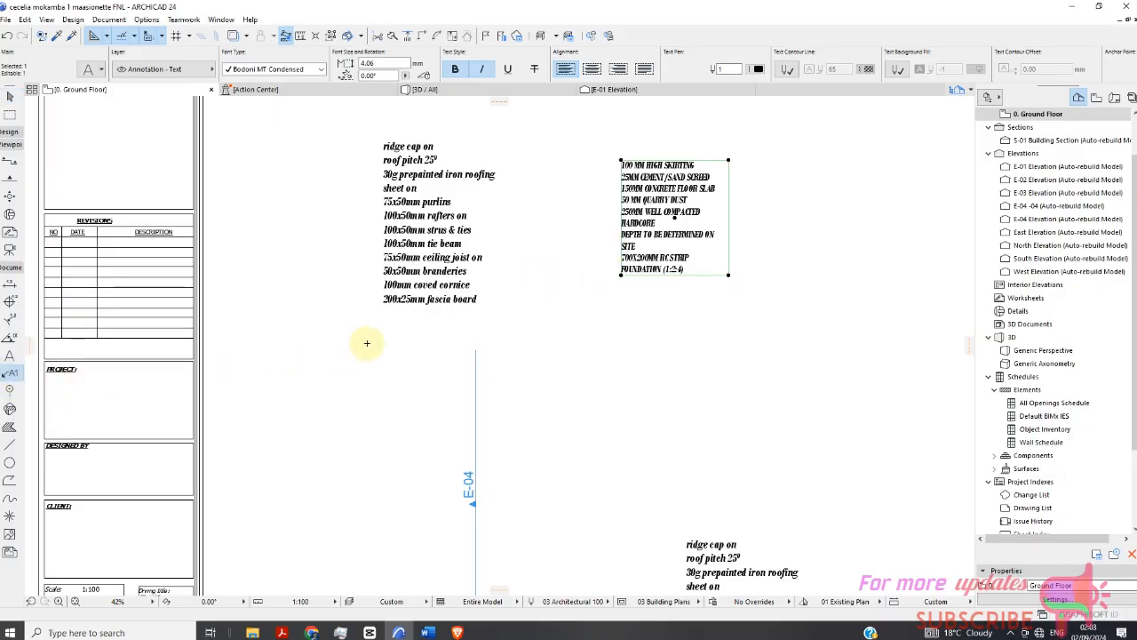
scroll(574, 259, "down", 1)
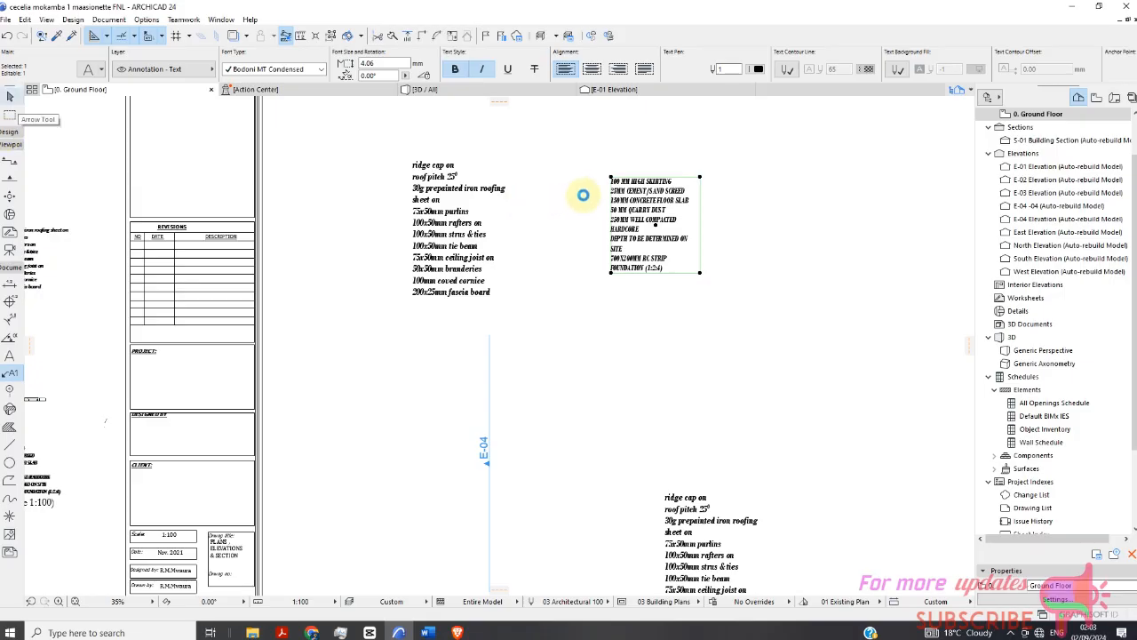
right_click(548, 156)
left_click(602, 162)
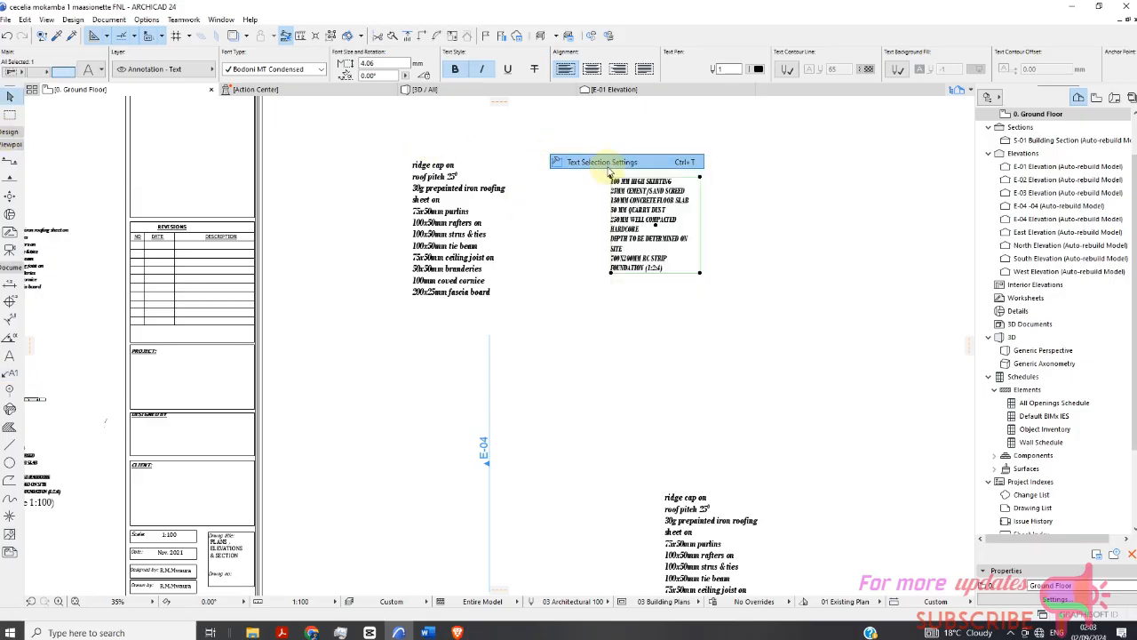
left_click(639, 508)
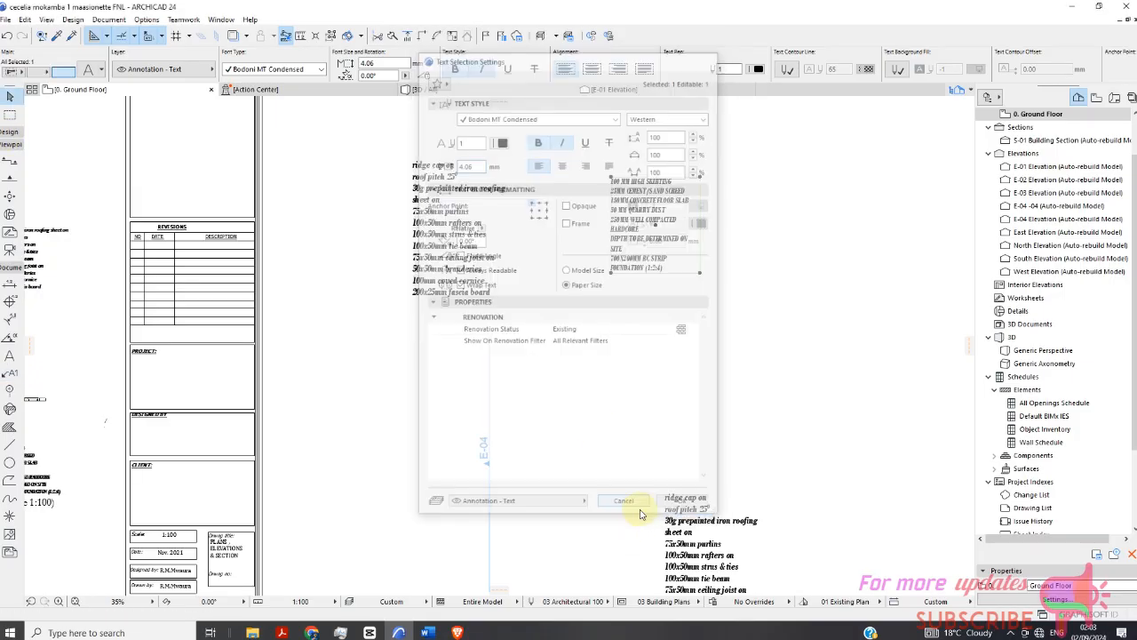
Save the selected floor notes text as a label library part named FOUNDATION DETAILS on the Desktop.
left_click(6, 20)
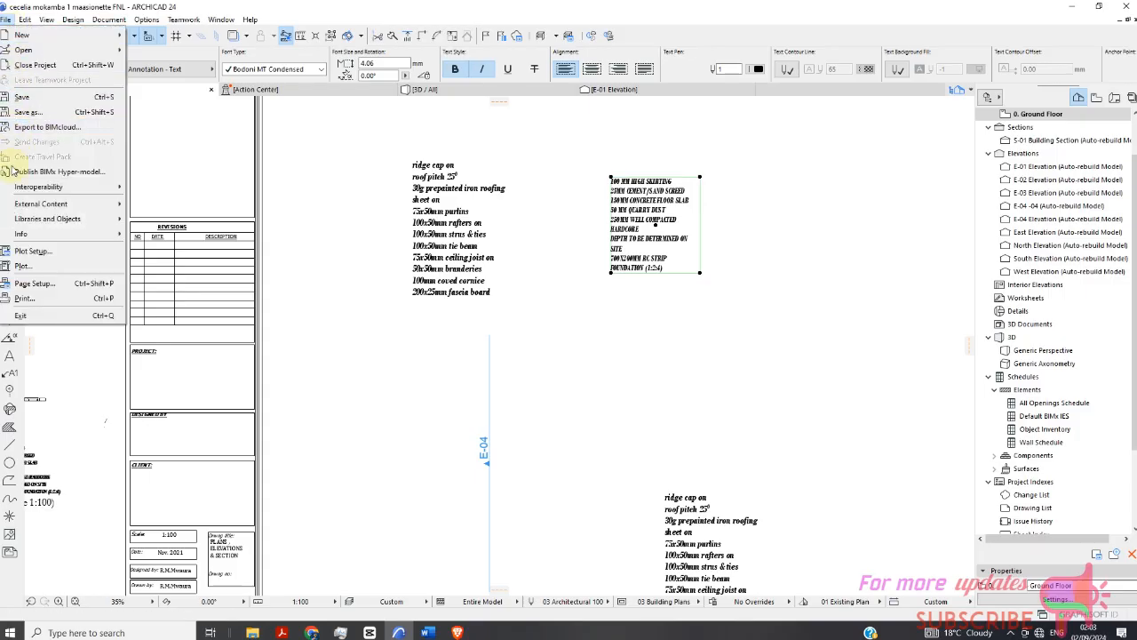
mouse_move(9, 209)
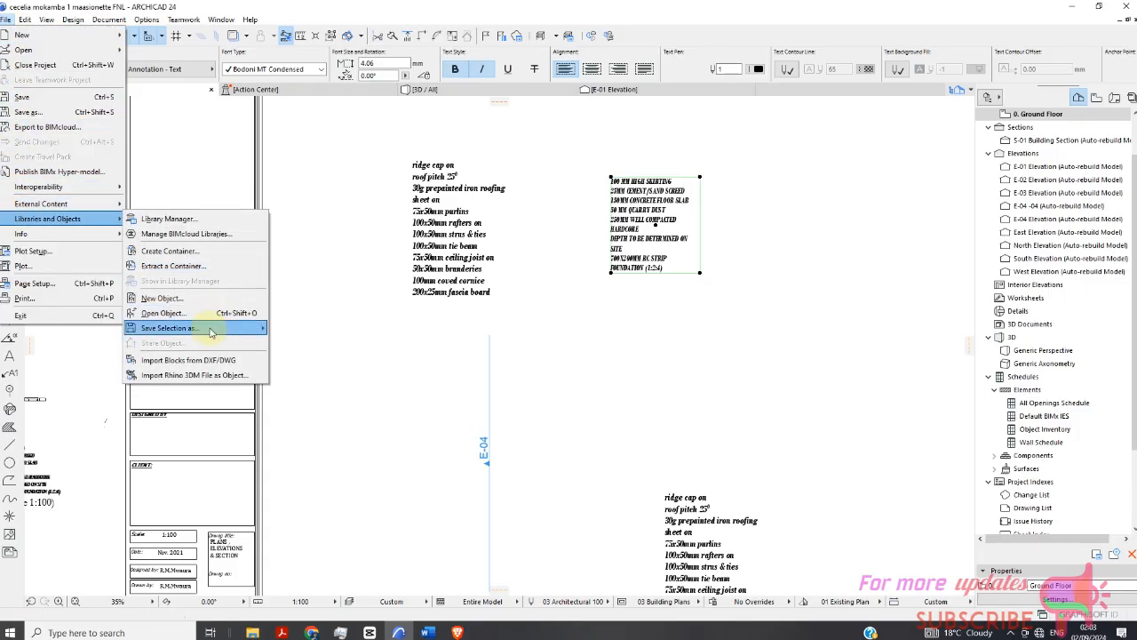
mouse_move(204, 327)
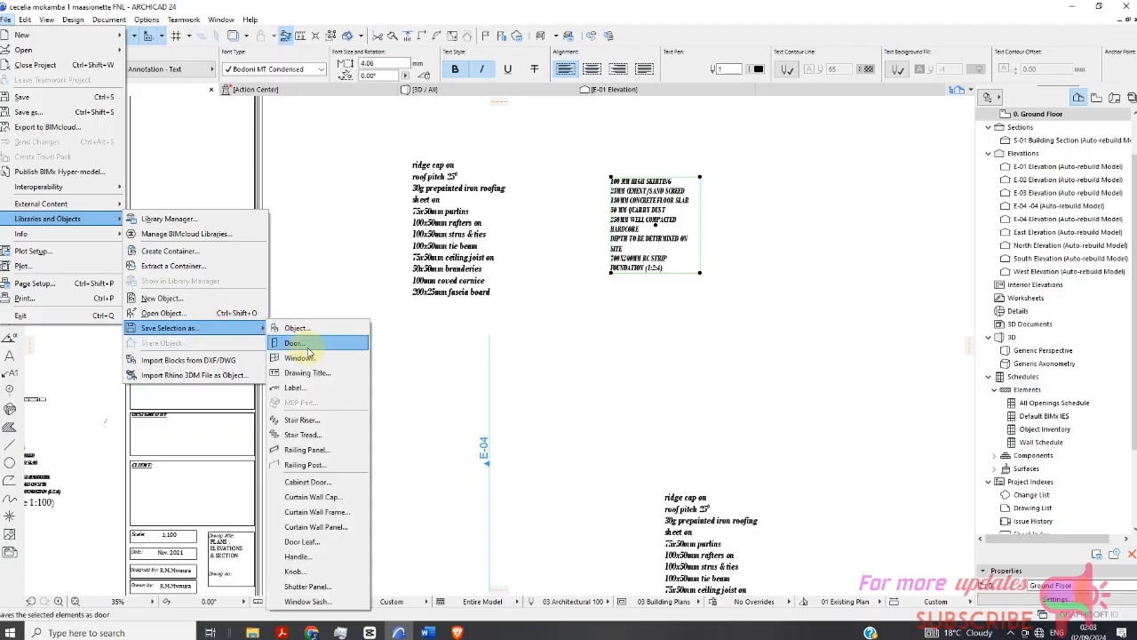
left_click(294, 387)
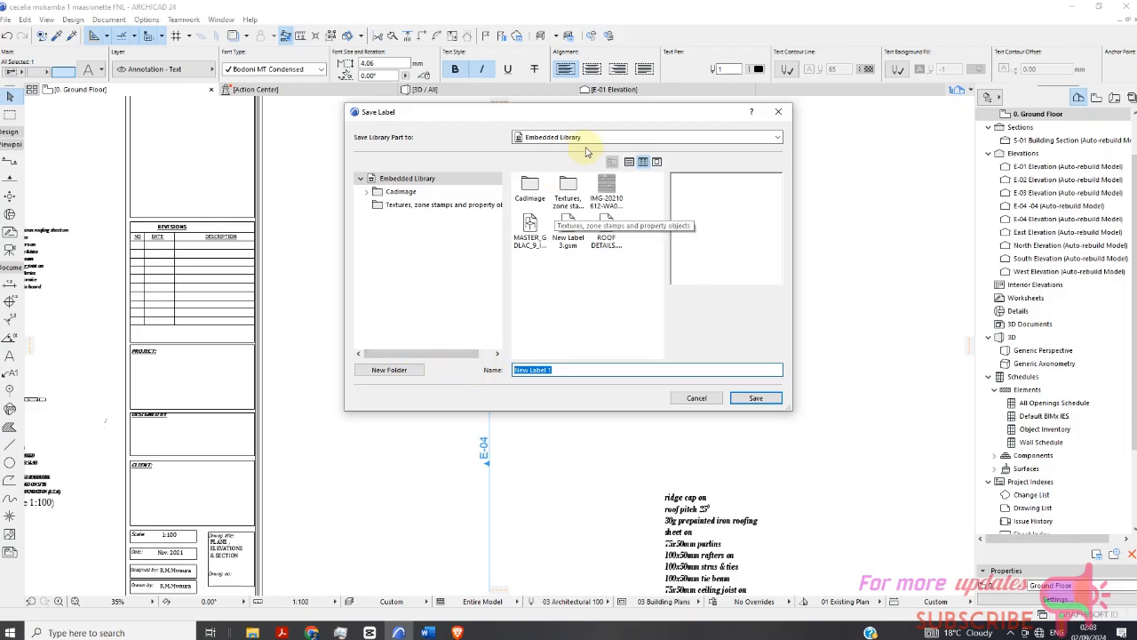
left_click(667, 139)
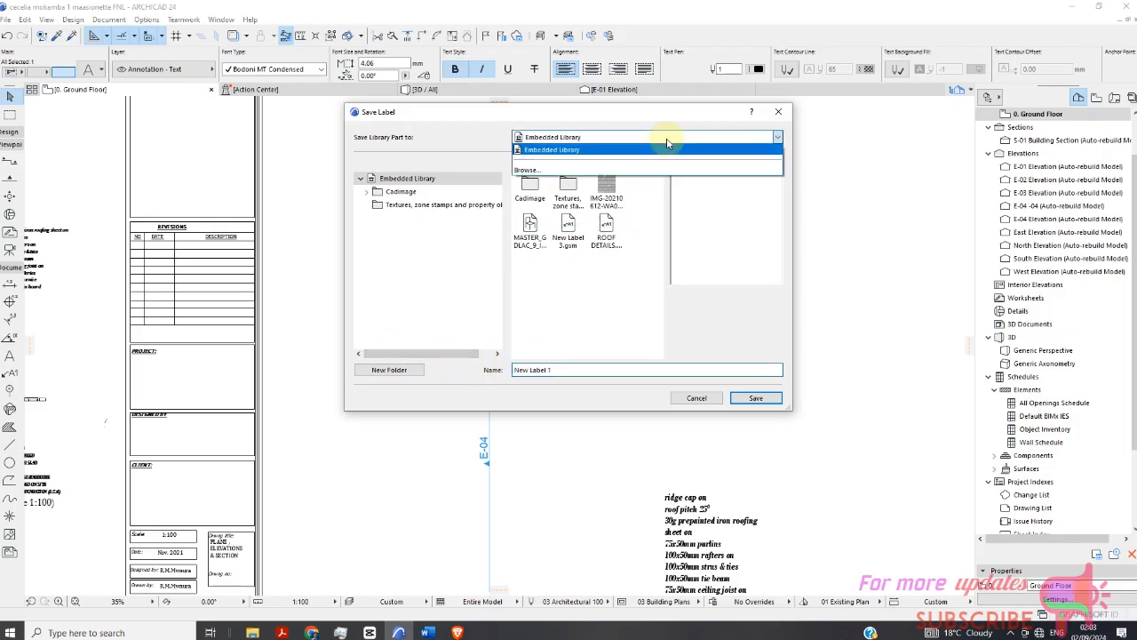
left_click(541, 170)
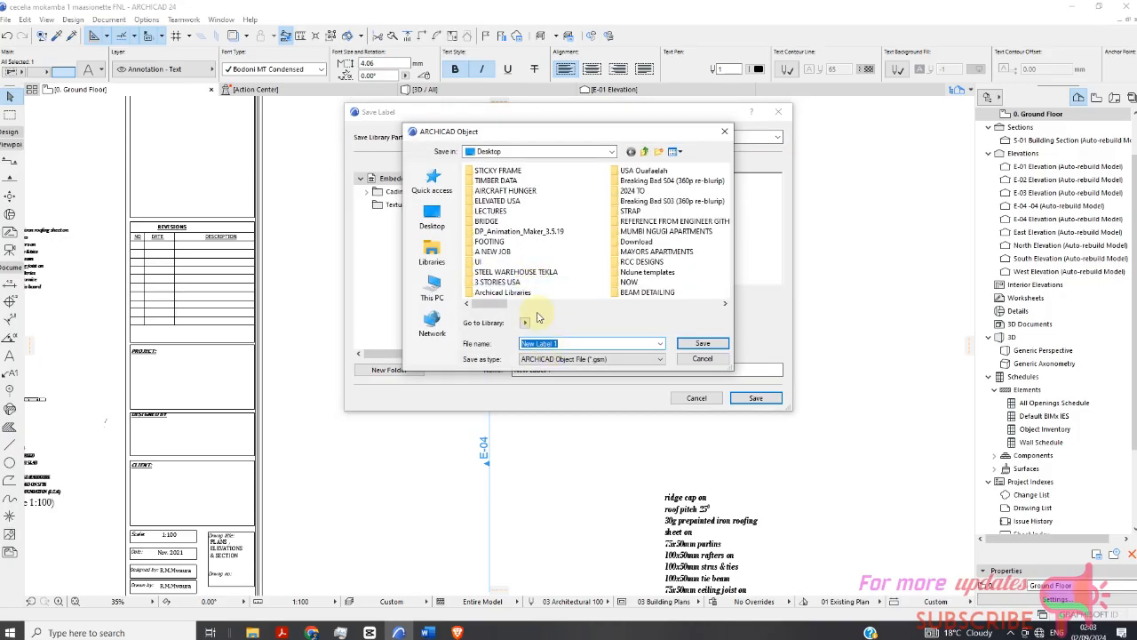
type("FOUNDATION DETAILS.gsm")
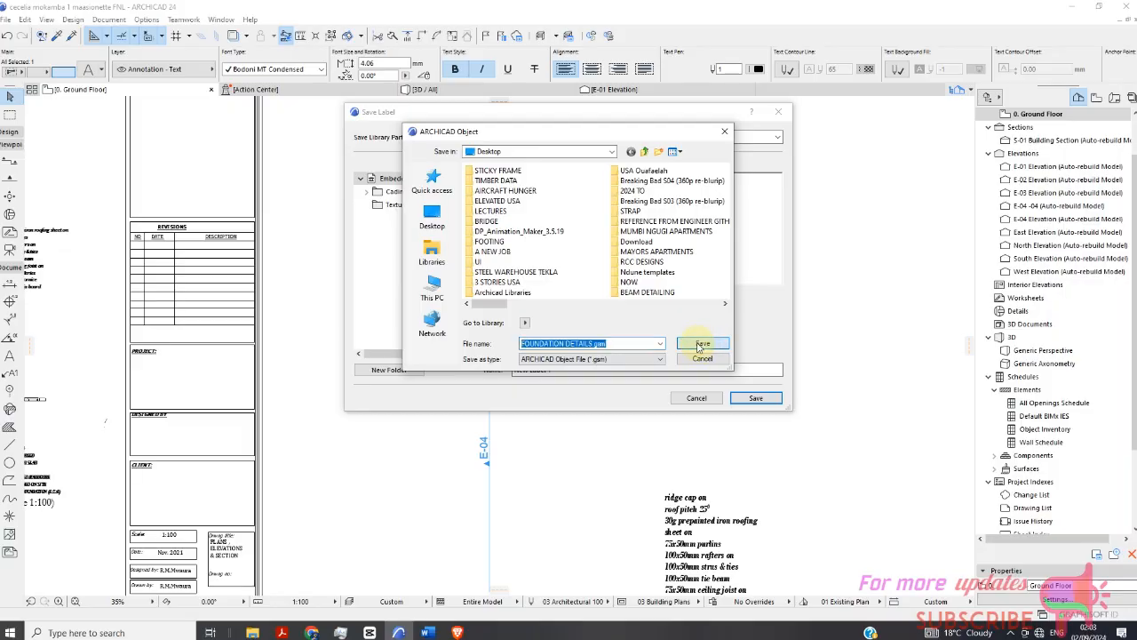
left_click(701, 344)
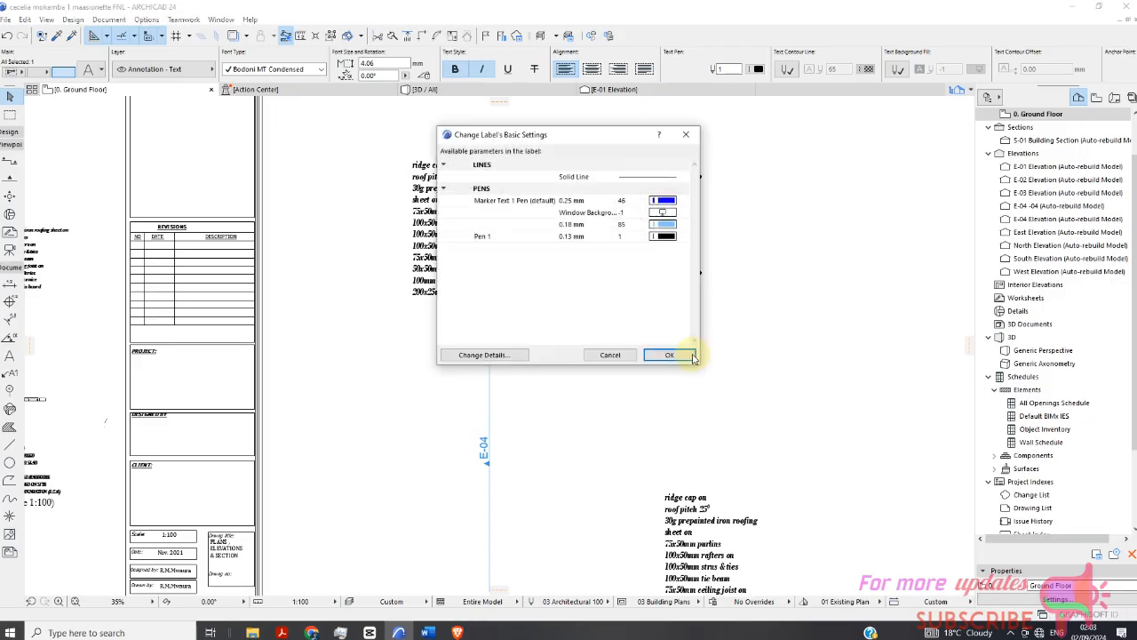
left_click(669, 356)
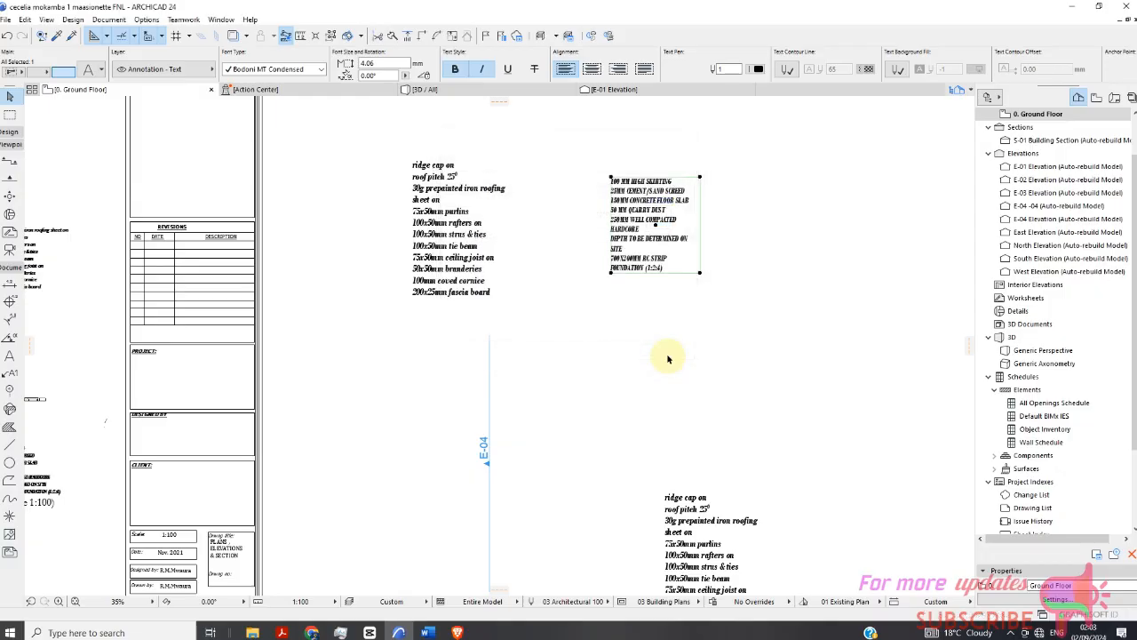
scroll(527, 237, "down", 3)
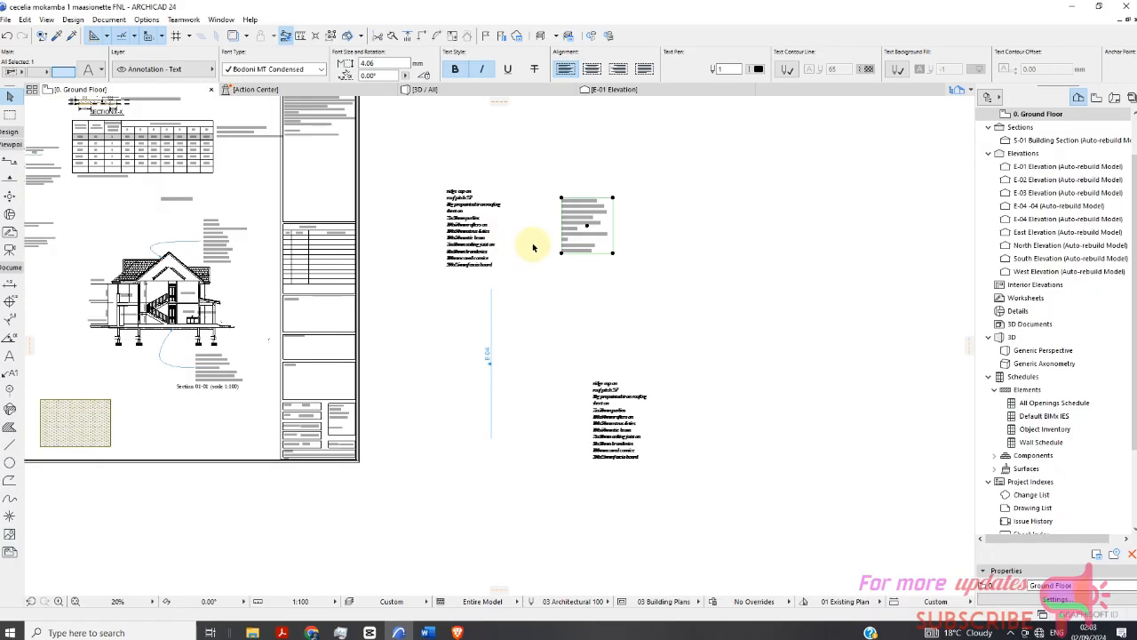
scroll(348, 269, "up", 3)
scroll(452, 279, "down", 2)
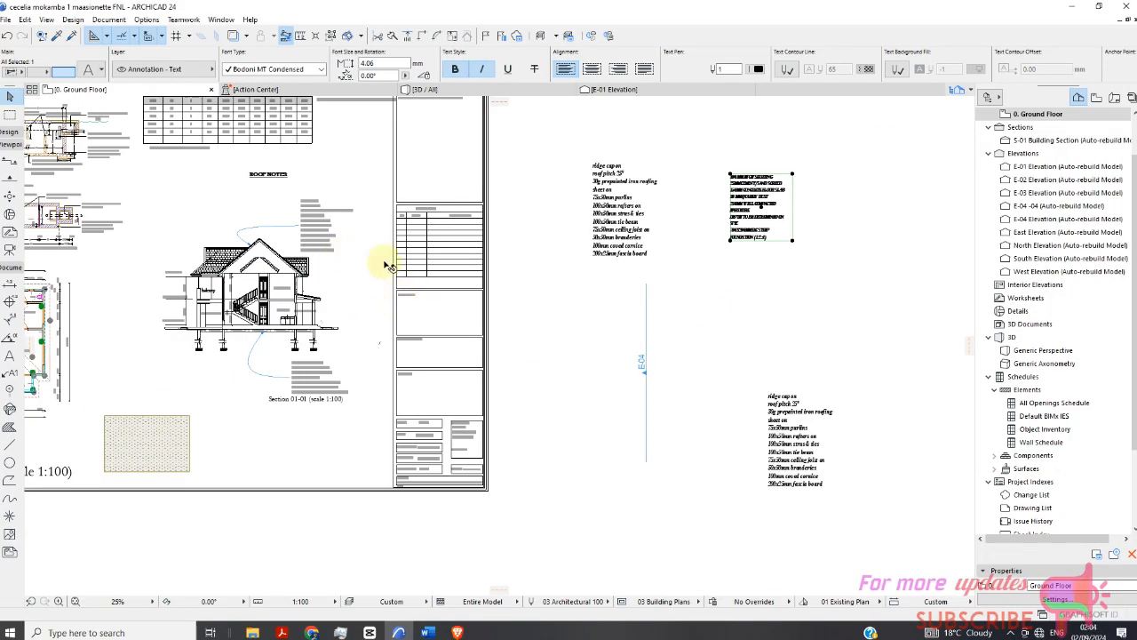
scroll(653, 276, "up", 3)
scroll(578, 238, "down", 2)
scroll(528, 247, "down", 2)
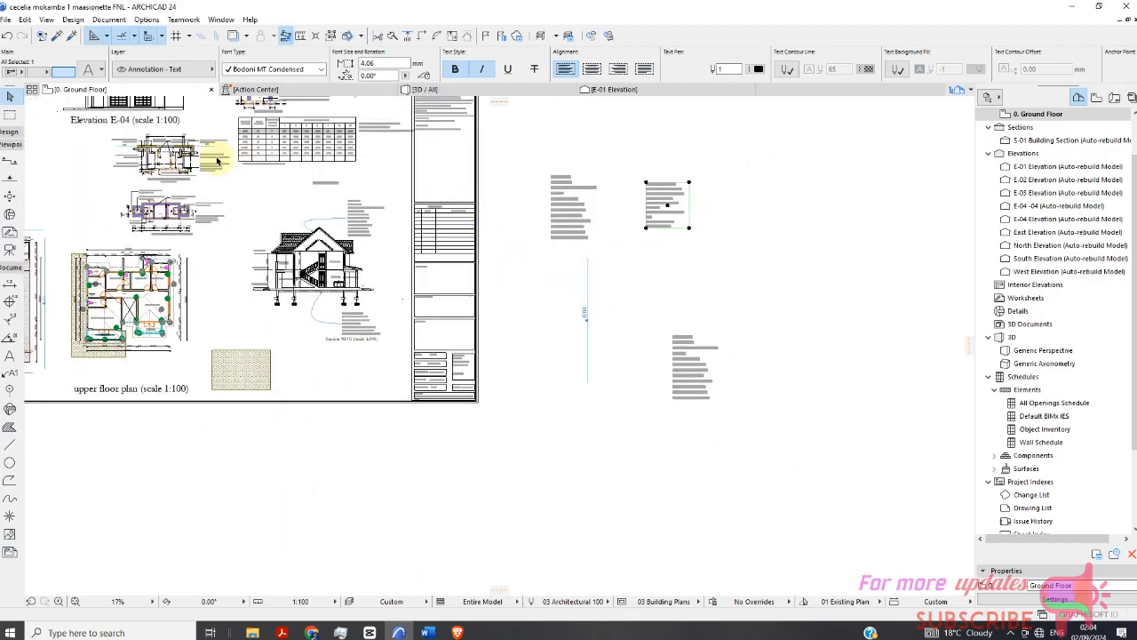
scroll(622, 231, "up", 2)
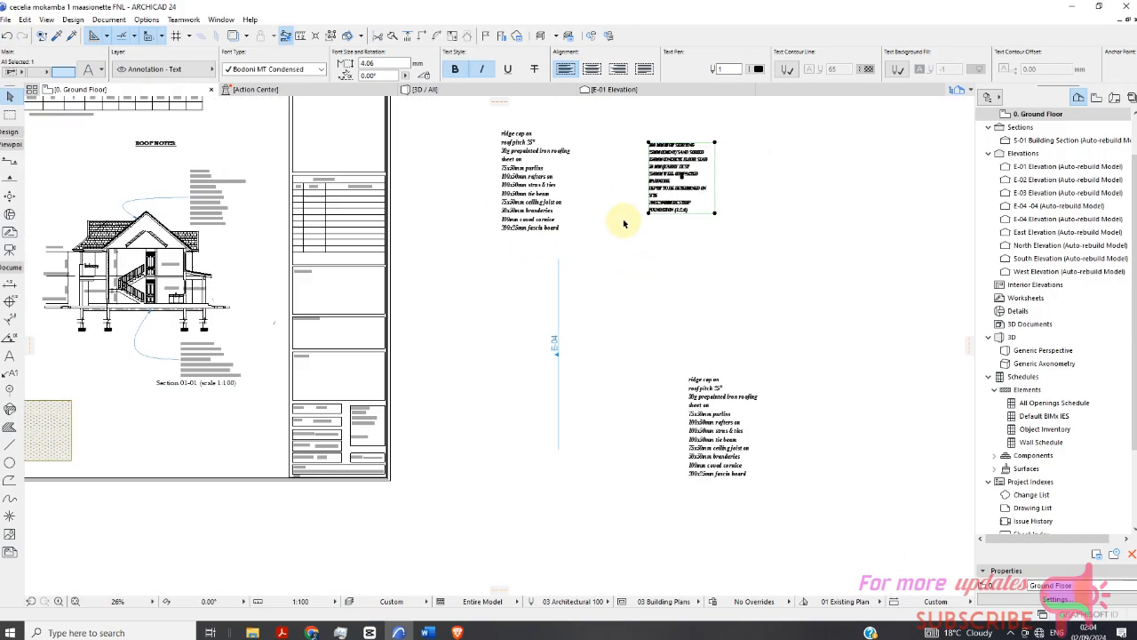
scroll(652, 223, "down", 3)
scroll(616, 271, "up", 2)
scroll(635, 302, "up", 3)
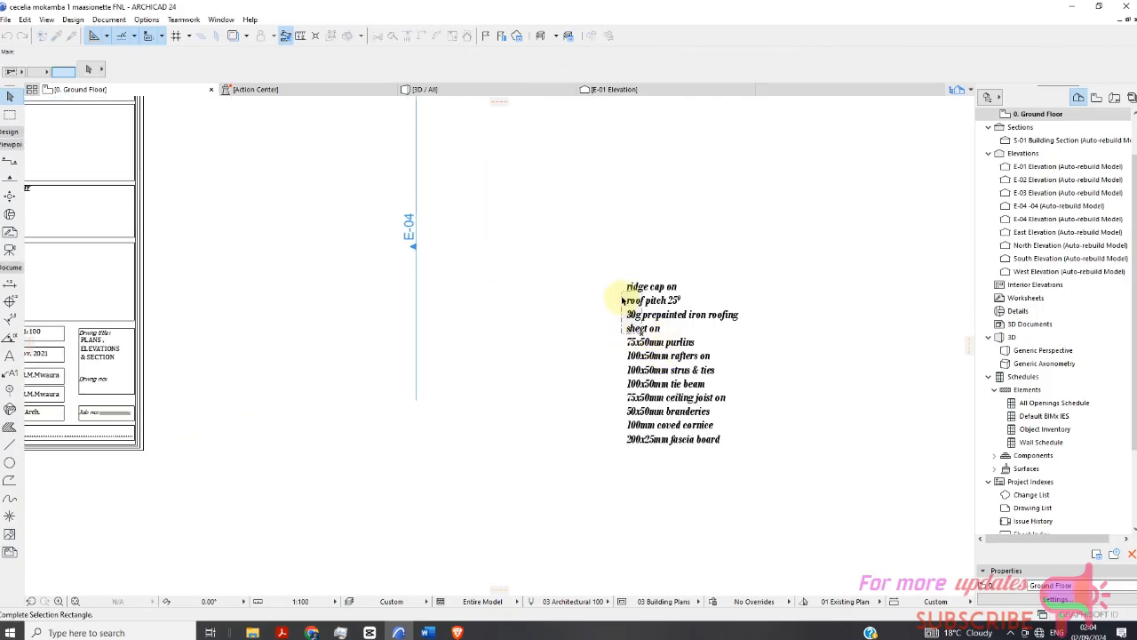
Open the text settings of the roof notes text block beside the sheet and close them without changes.
scroll(641, 336, "down", 3)
left_click_drag(634, 326, 471, 149)
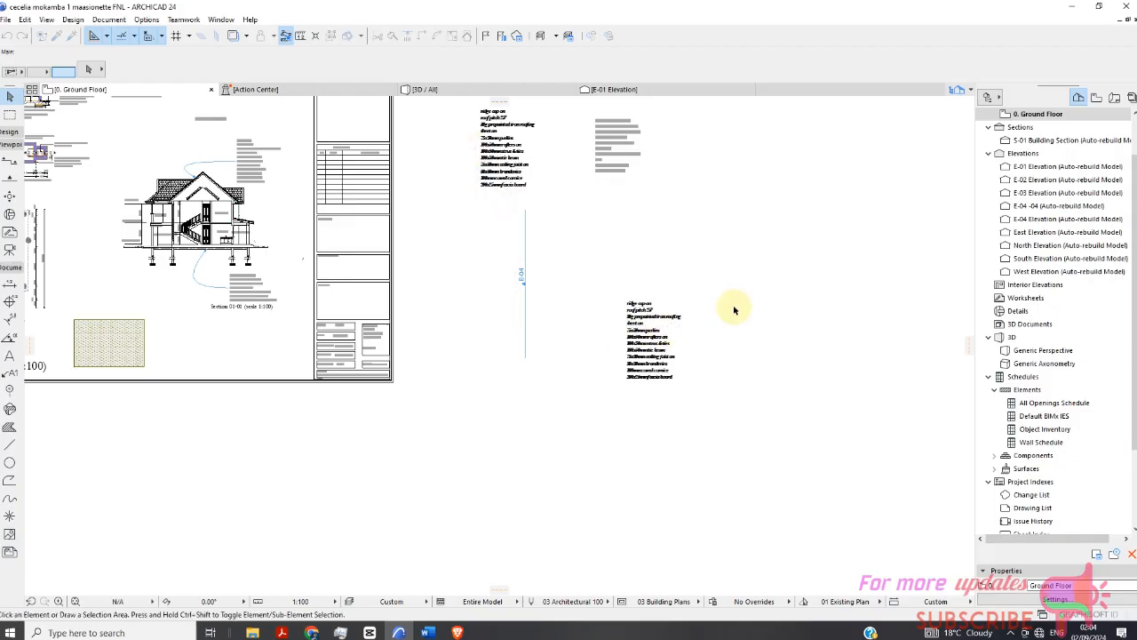
left_click(533, 189)
scroll(562, 209, "down", 2)
right_click(562, 209)
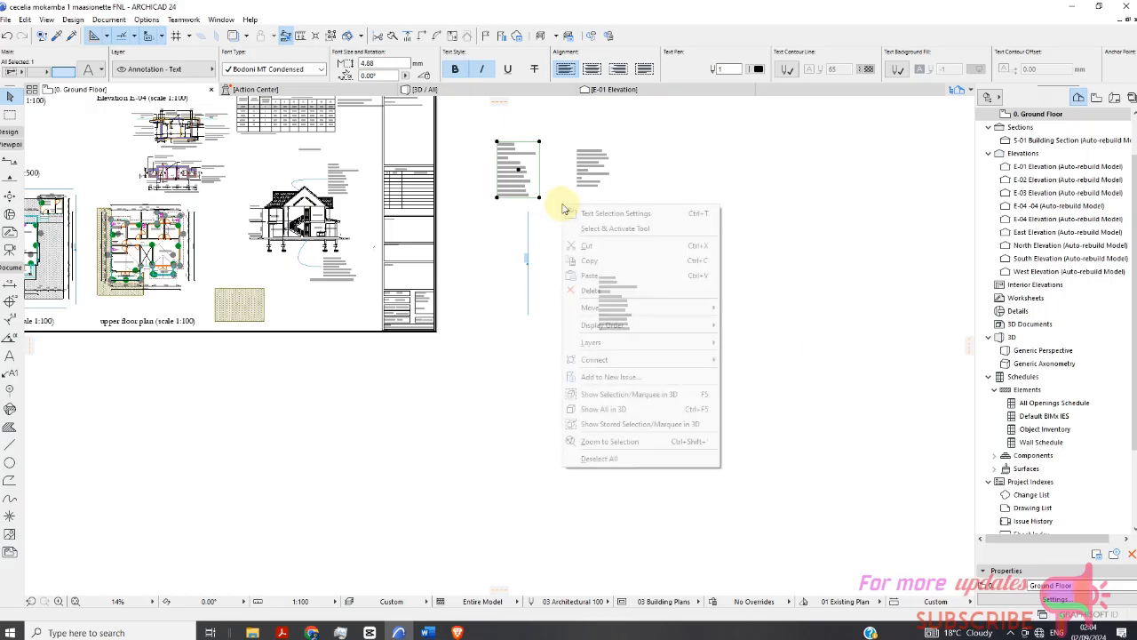
left_click(622, 215)
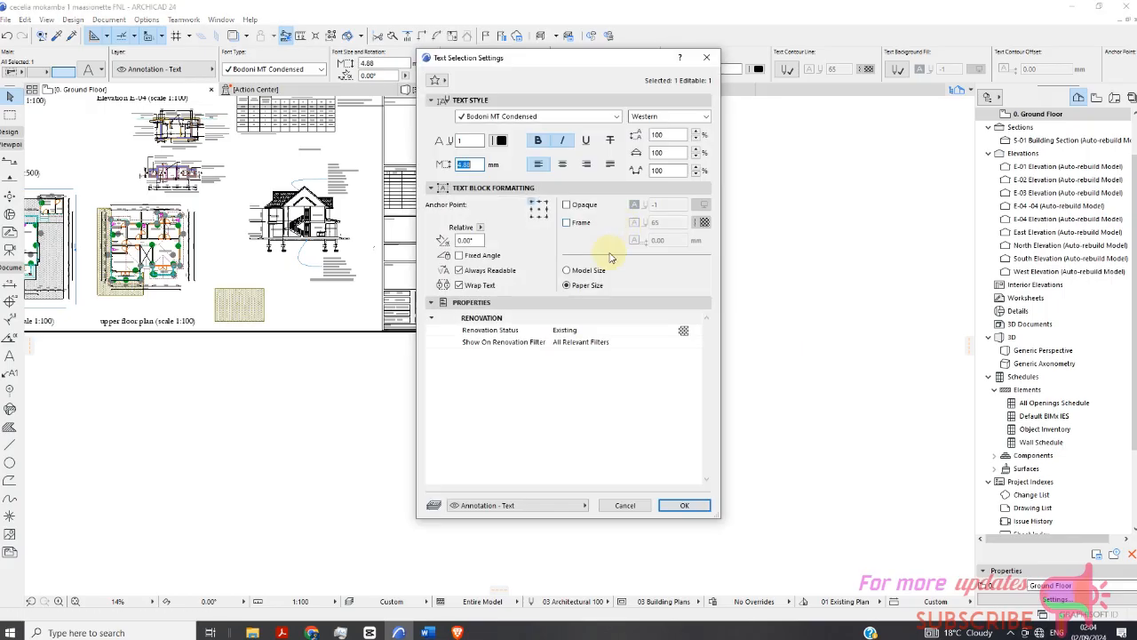
left_click(637, 504)
Select the roof notes label beside the sheet and load the FOUNDATION DETAILS label part from the Desktop in its settings.
scroll(527, 173, "up", 1)
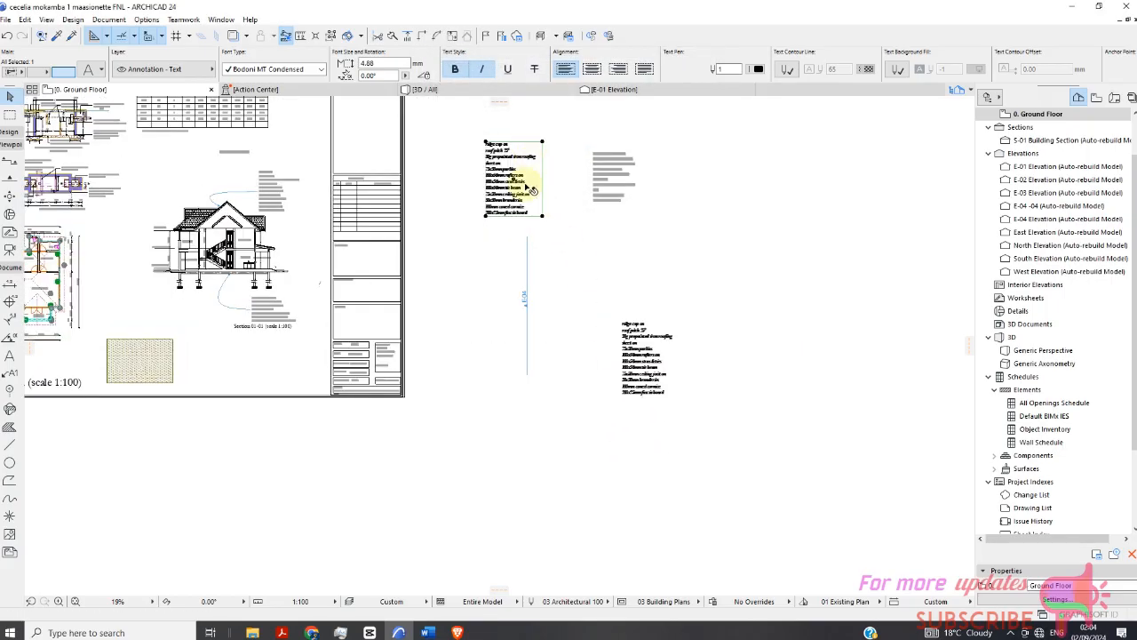
left_click(583, 178)
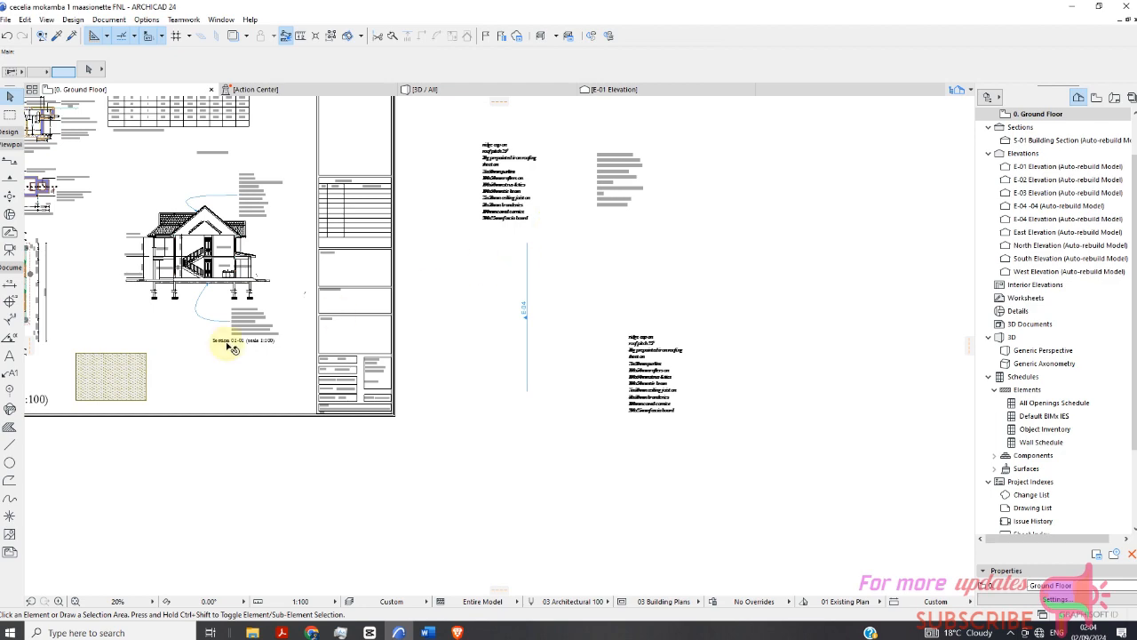
left_click(11, 373)
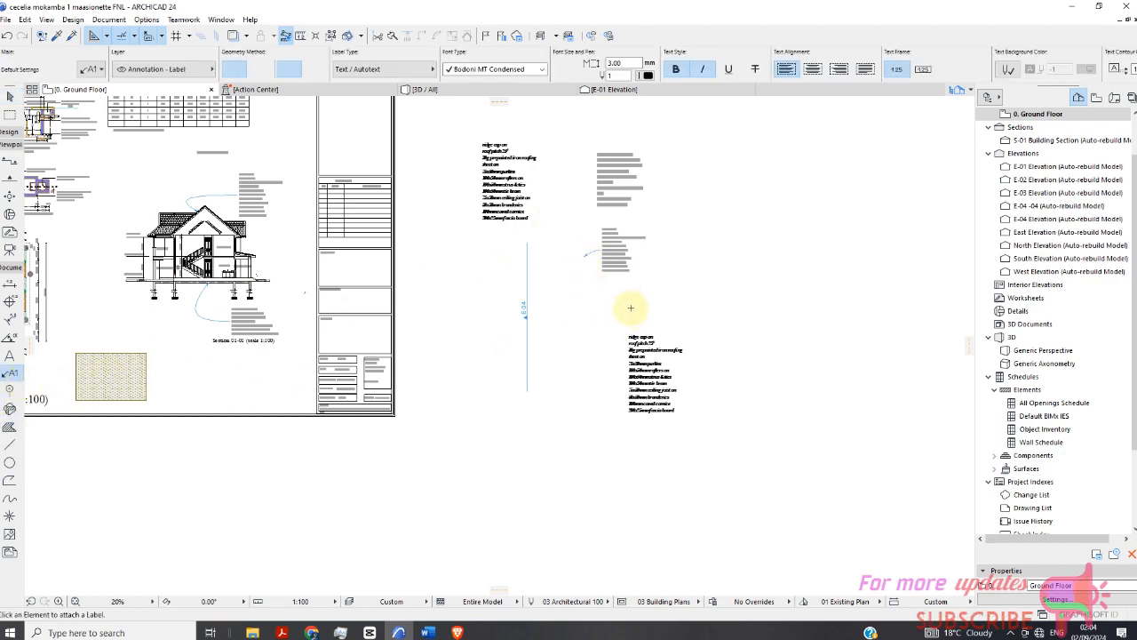
scroll(583, 256, "up", 3)
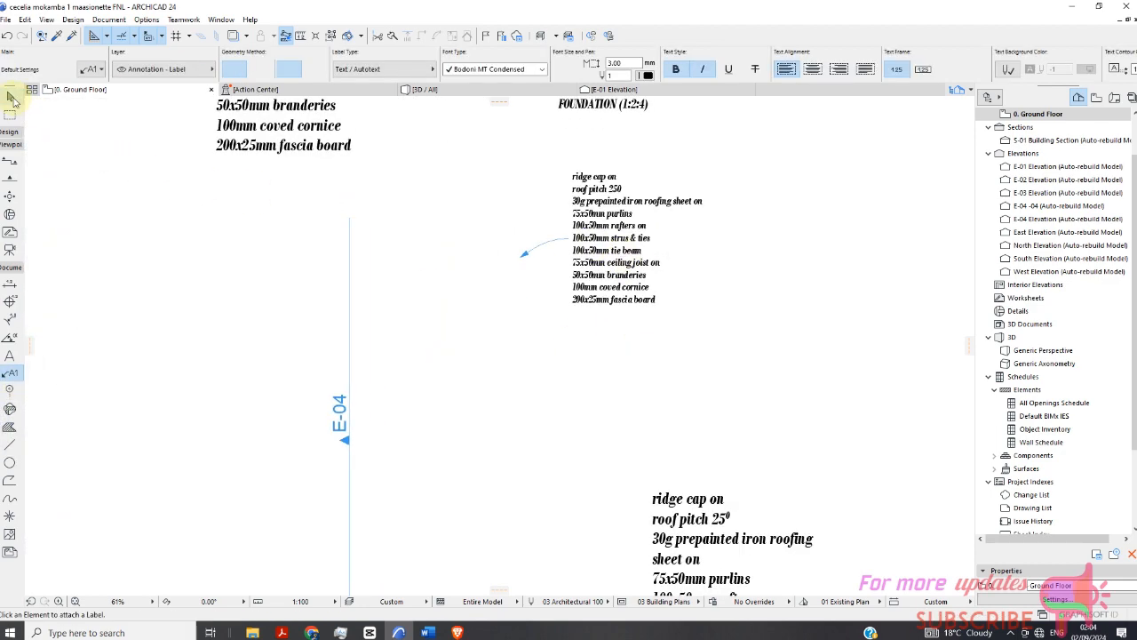
left_click(14, 100)
left_click(607, 280)
right_click(743, 257)
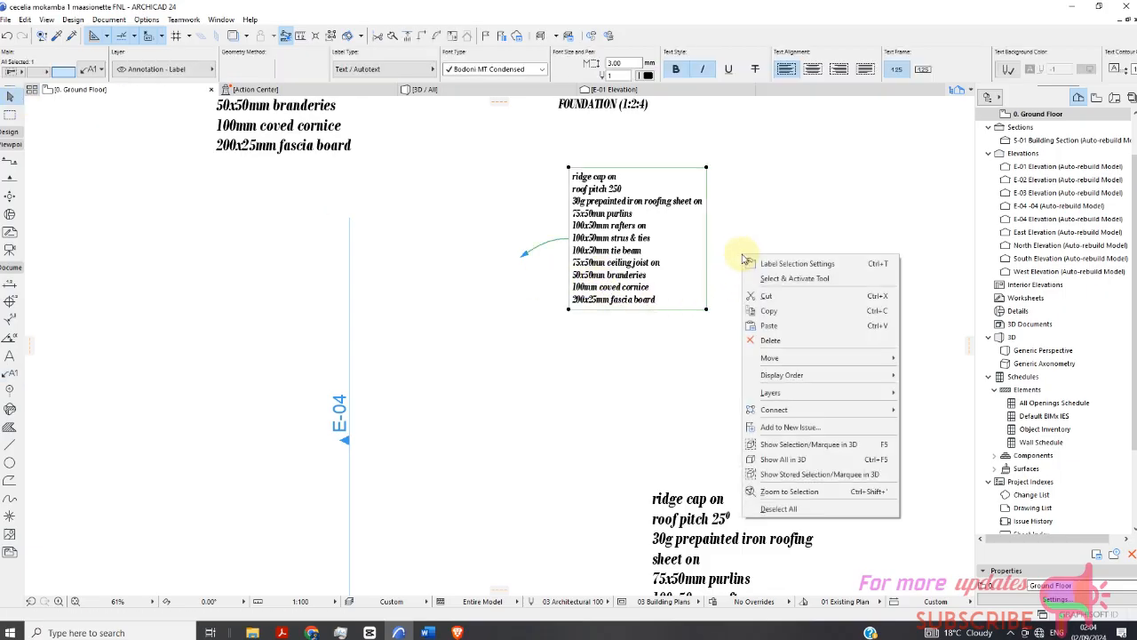
left_click(781, 264)
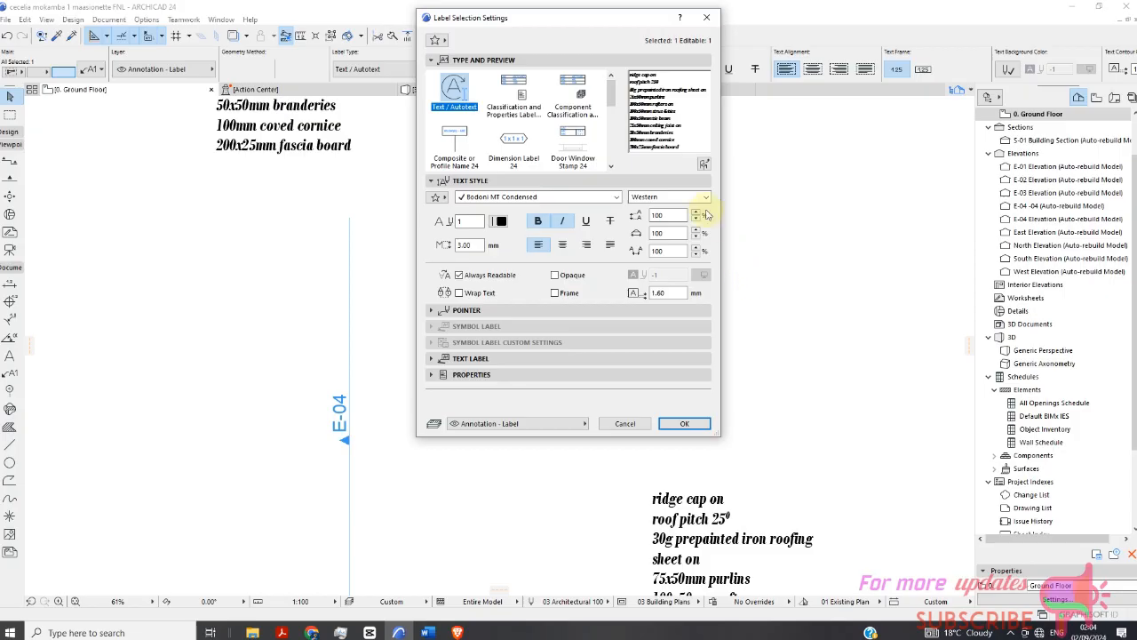
left_click(704, 165)
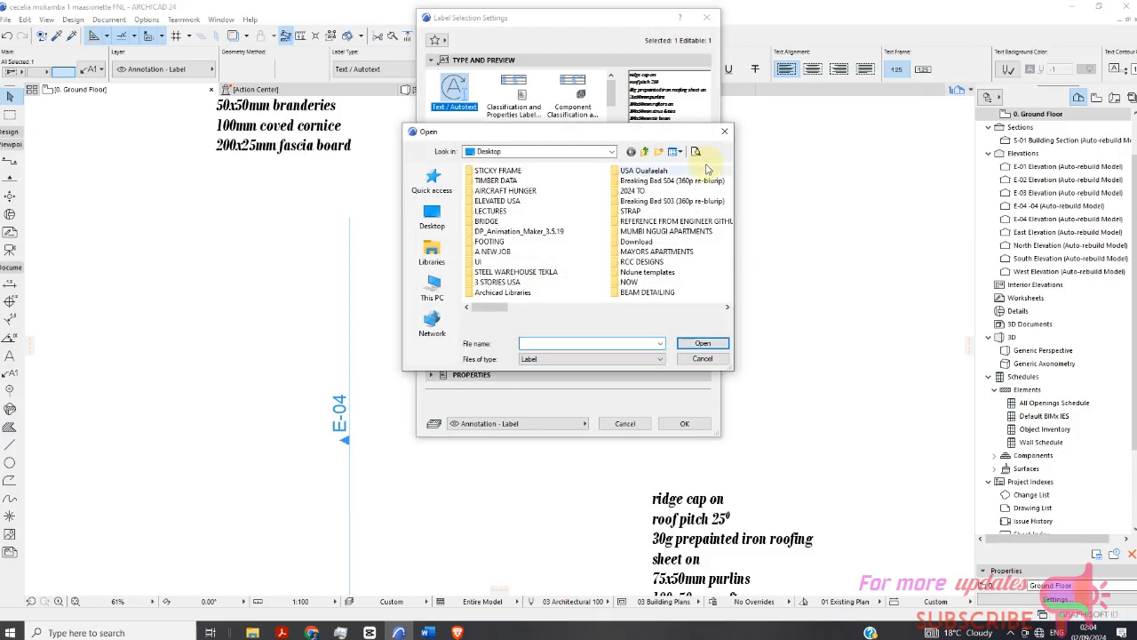
scroll(644, 253, "down", 5)
scroll(601, 246, "up", 3)
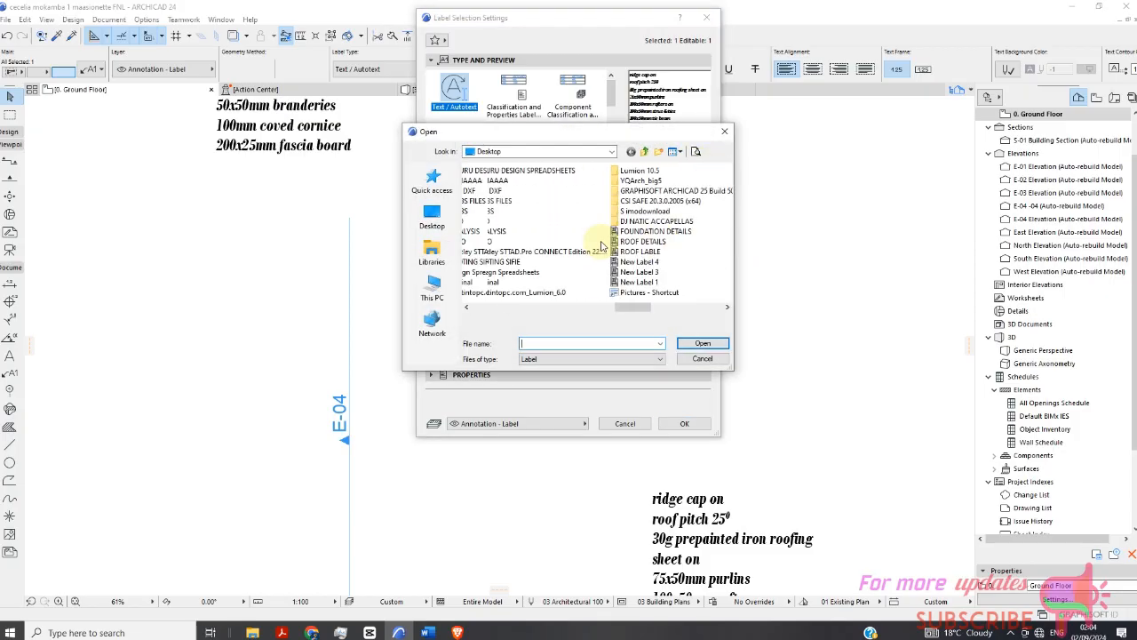
left_click(660, 233)
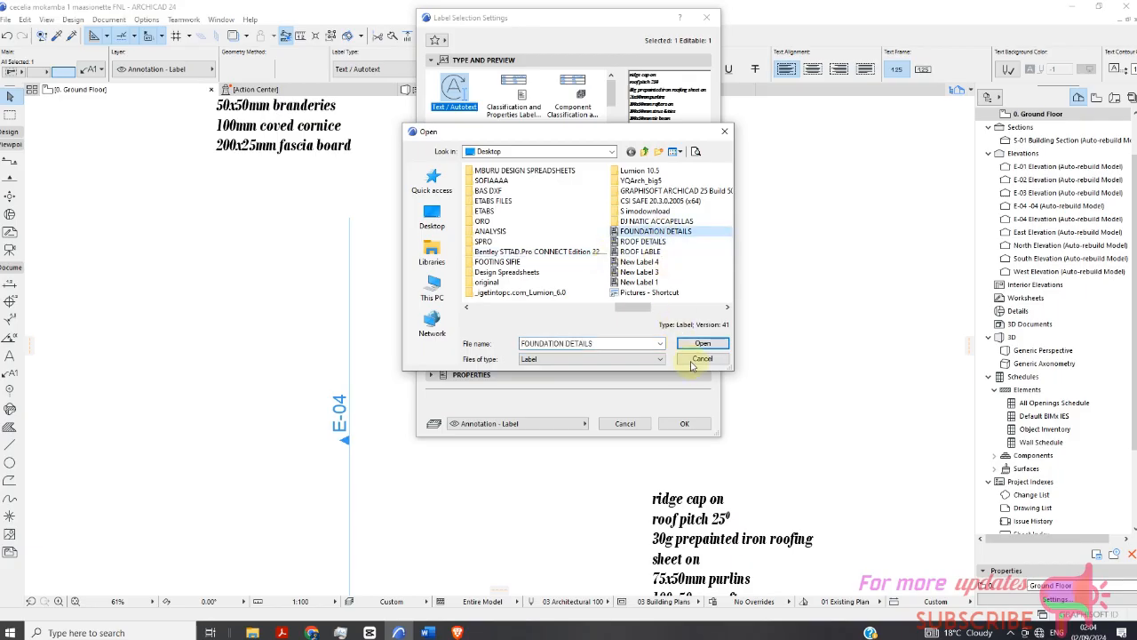
left_click(702, 343)
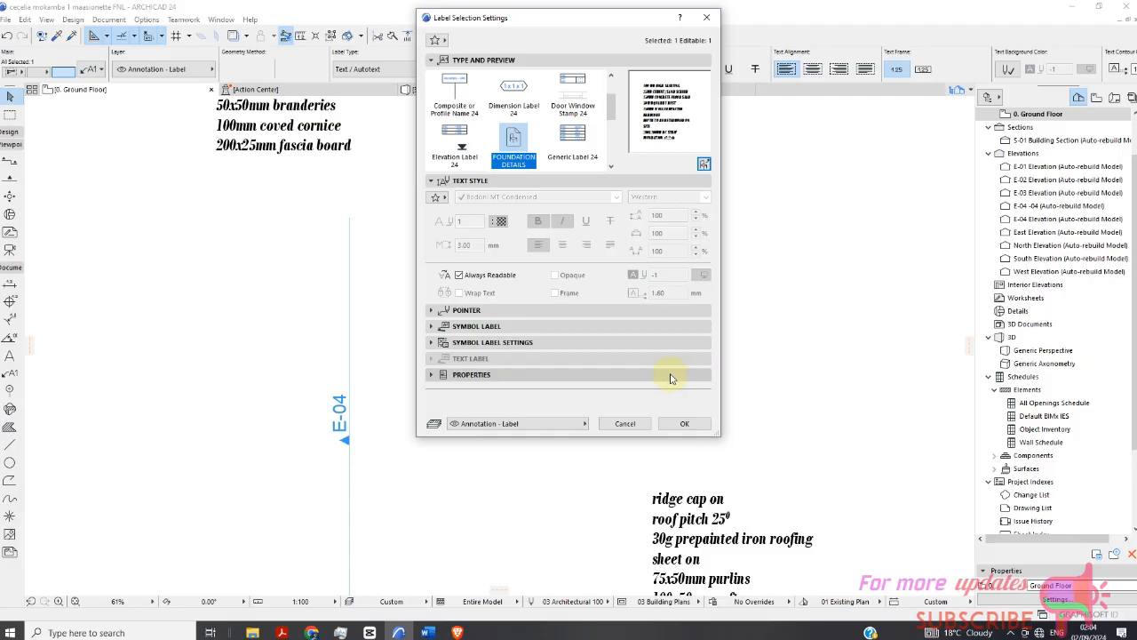
Switch the label back to Text / Autotext, then reload the FOUNDATION DETAILS label part and apply it.
scroll(514, 133, "up", 2)
left_click(463, 98)
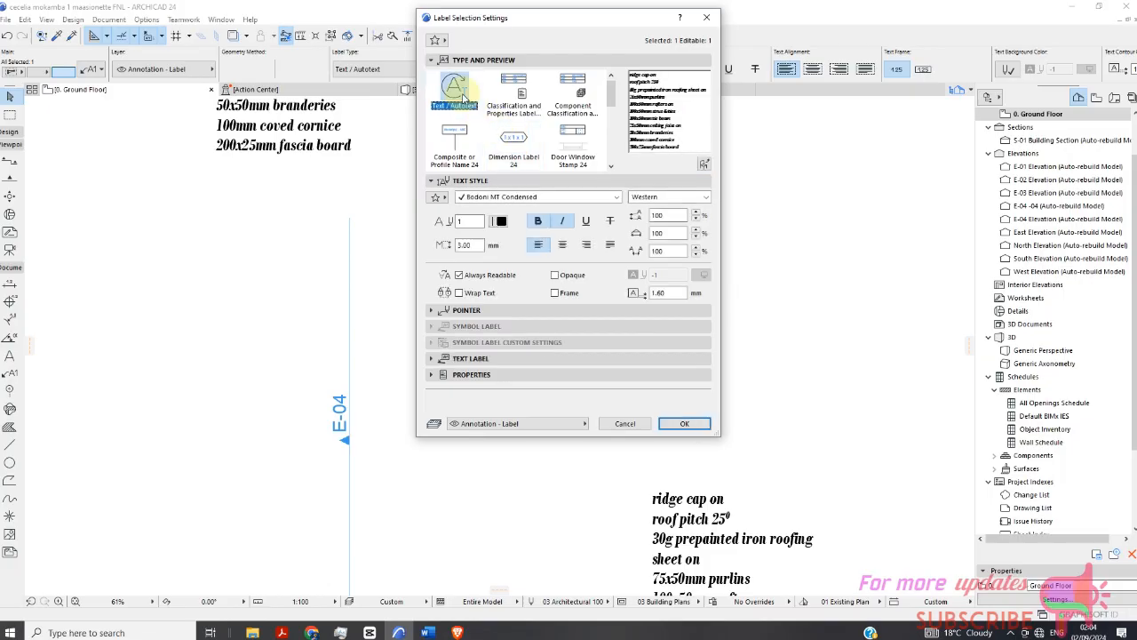
left_click(703, 165)
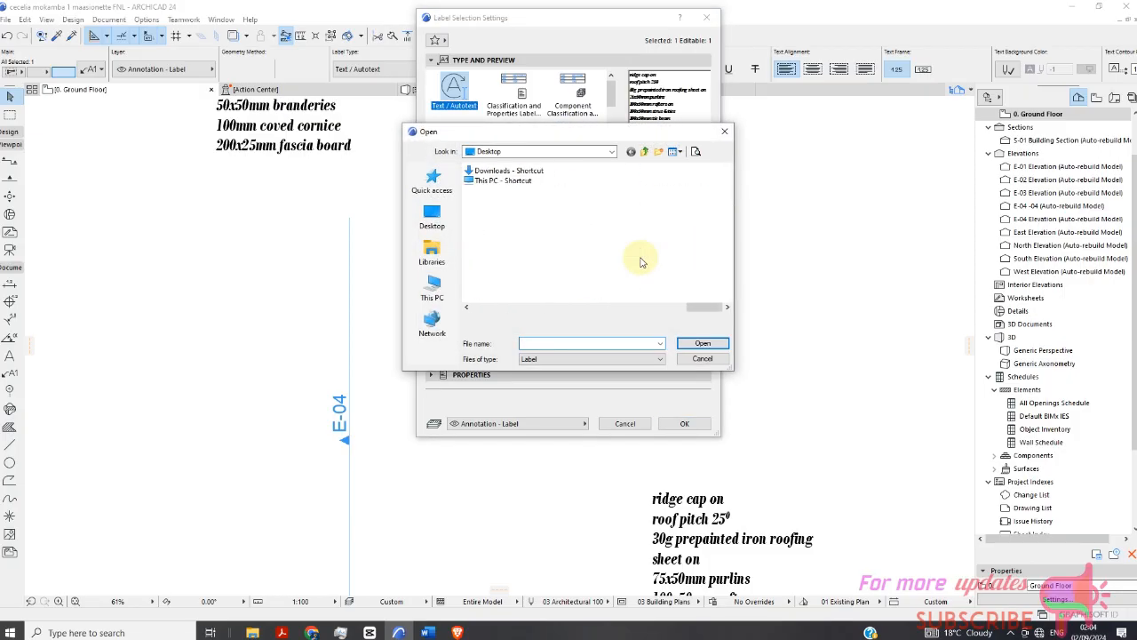
left_click(505, 242)
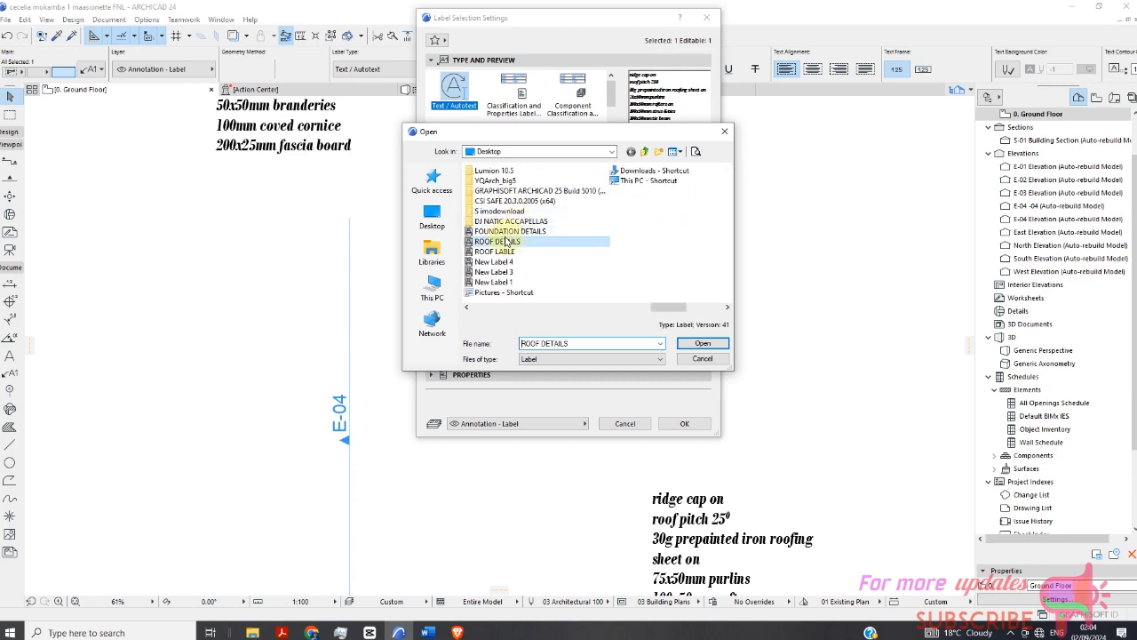
left_click(505, 232)
left_click(702, 343)
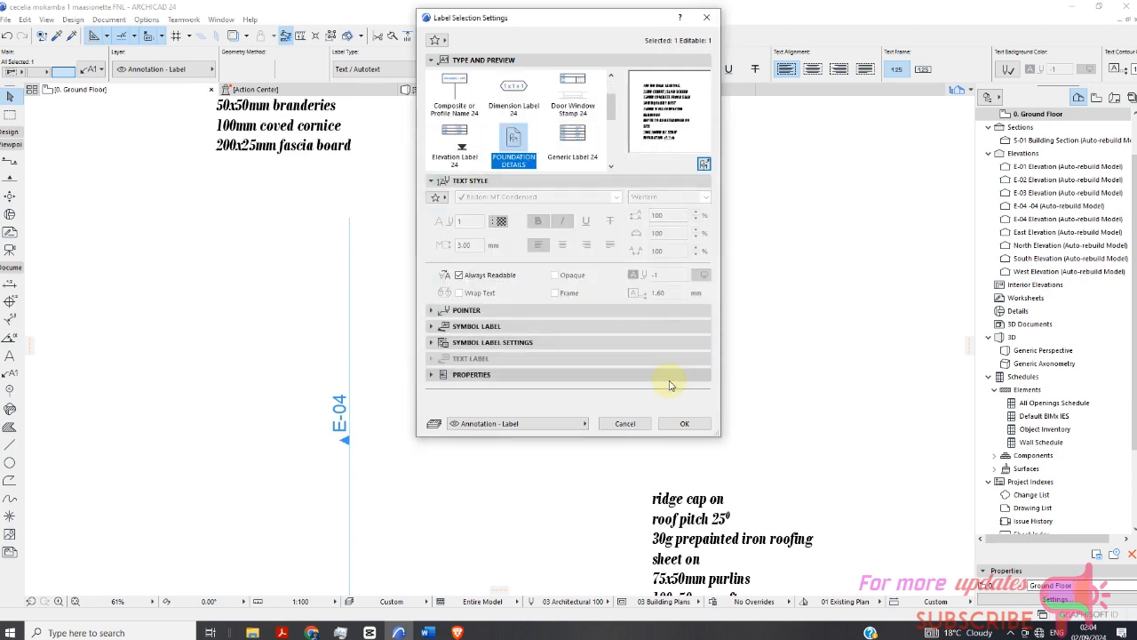
left_click(685, 424)
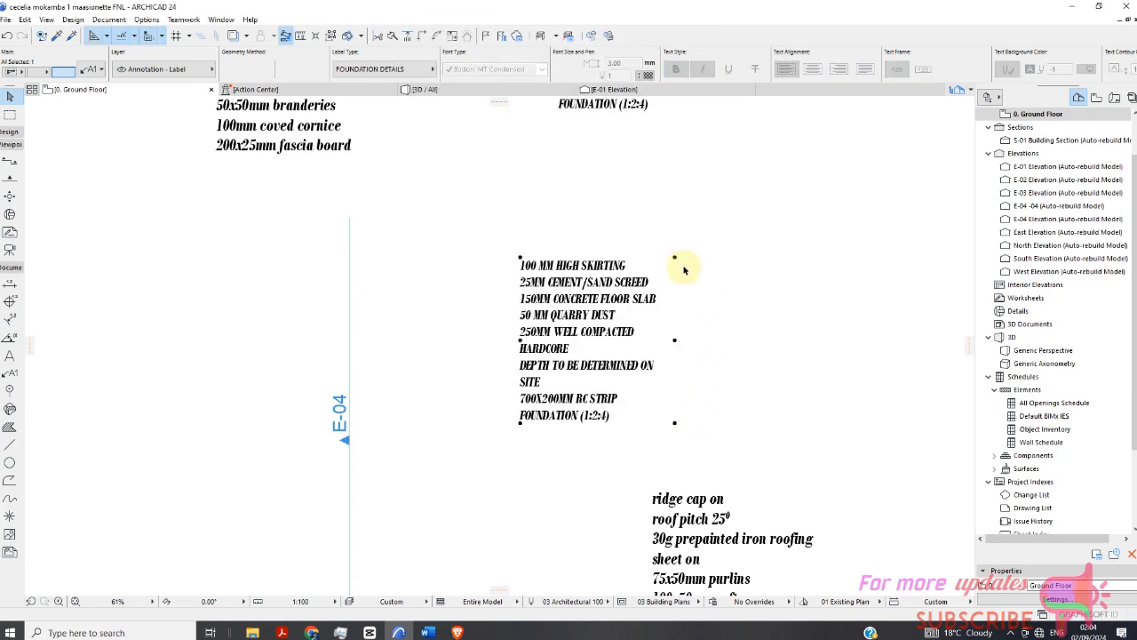
Zoom around to examine the converted foundation details label and the section sheet.
scroll(622, 313, "down", 3)
key("Escape")
scroll(612, 313, "up", 5)
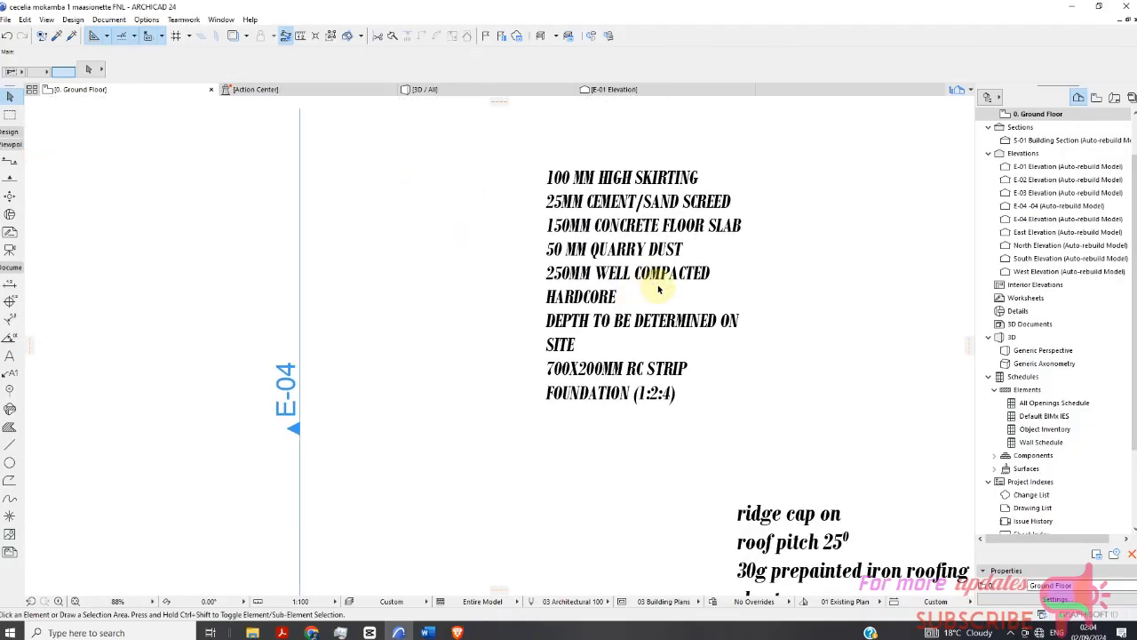
scroll(671, 280, "down", 5)
scroll(672, 279, "down", 5)
scroll(667, 277, "up", 7)
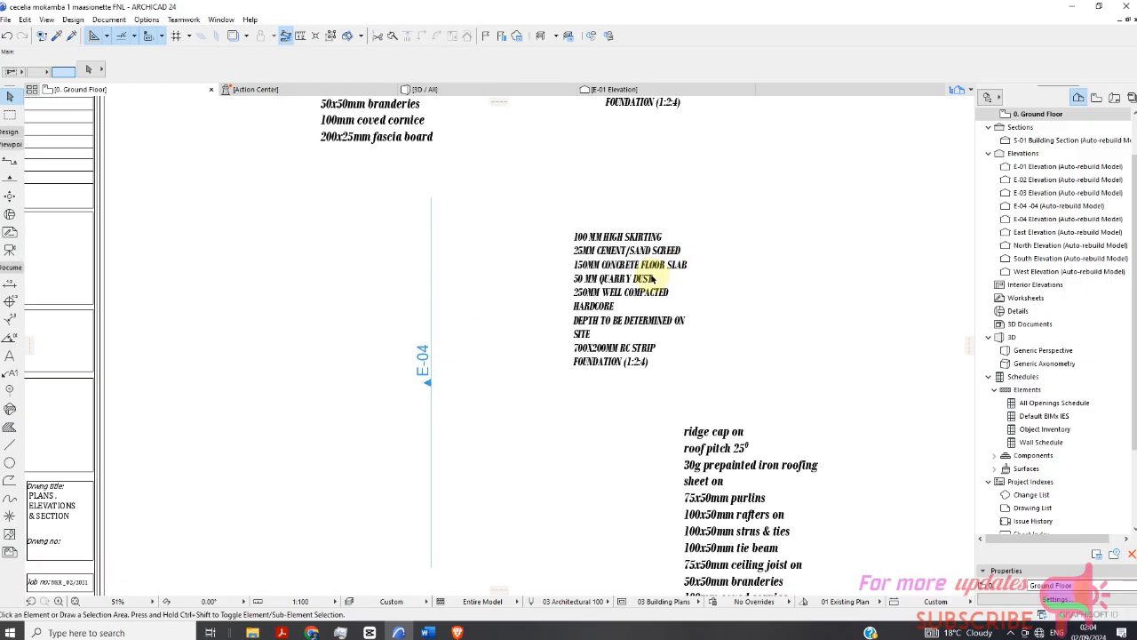
scroll(654, 281, "down", 2)
scroll(660, 282, "down", 2)
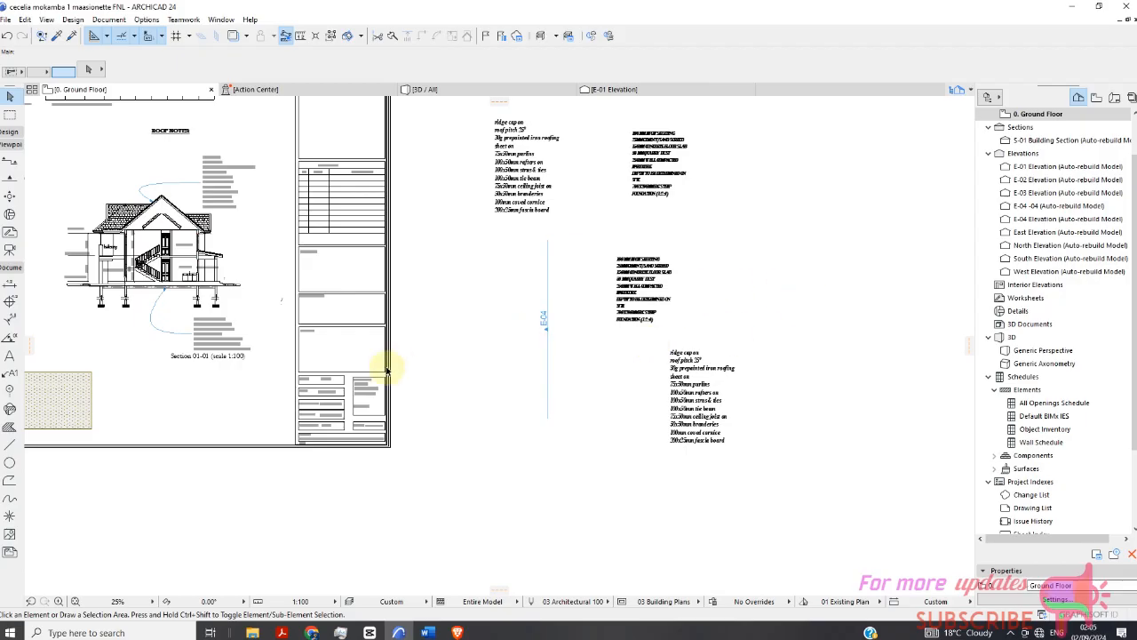
scroll(197, 349, "up", 4)
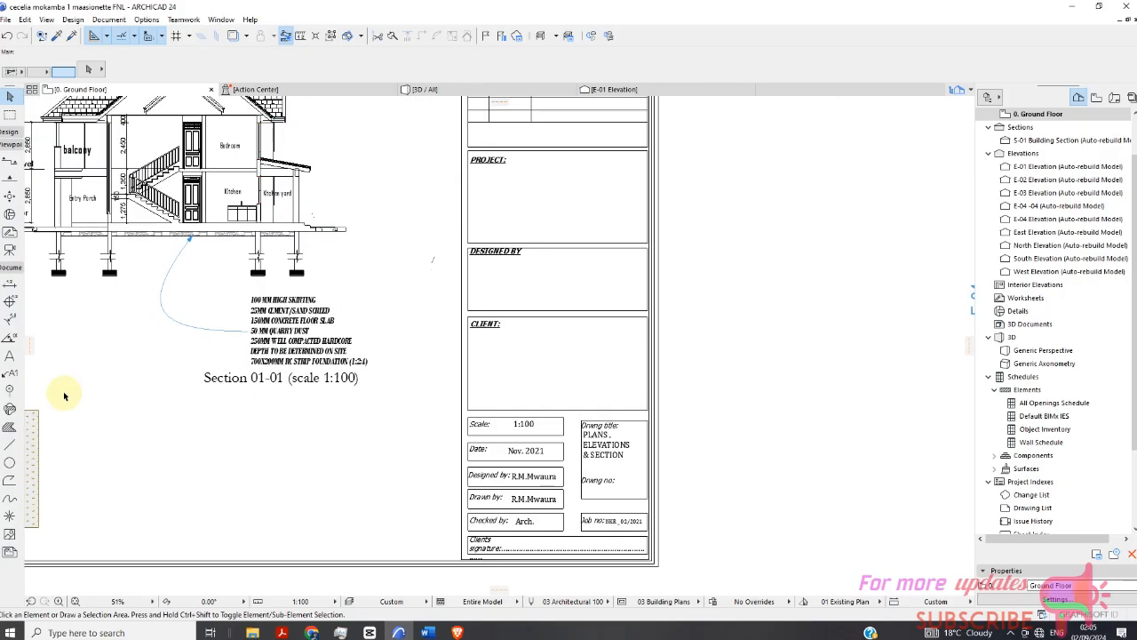
Open the section's floor notes label text for editing and leave it without changes.
double_click(295, 329)
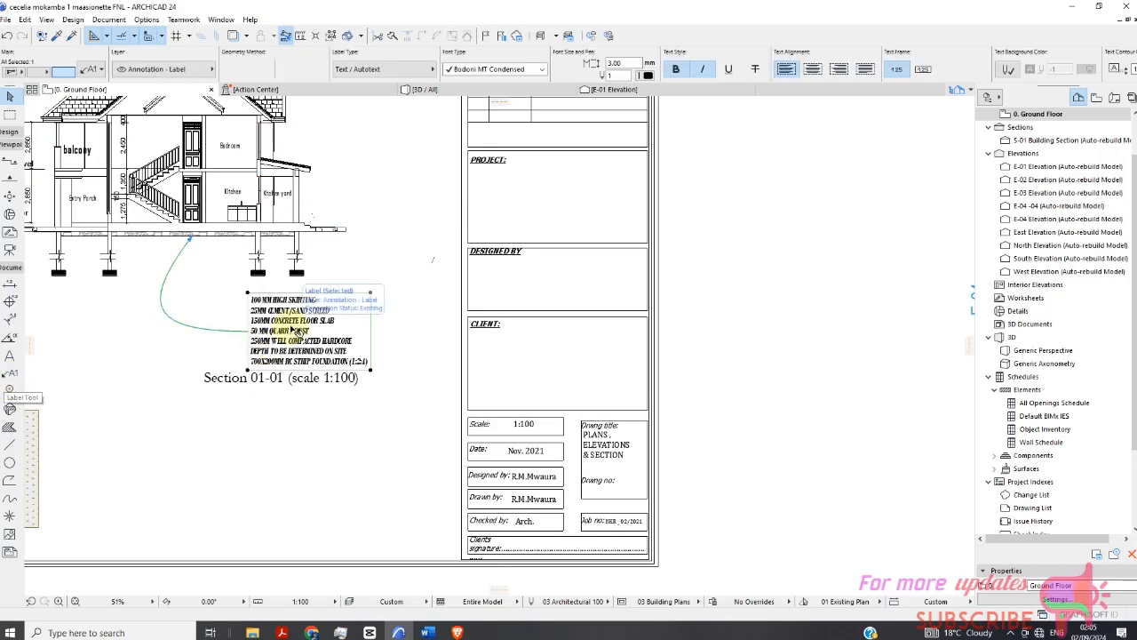
double_click(283, 329)
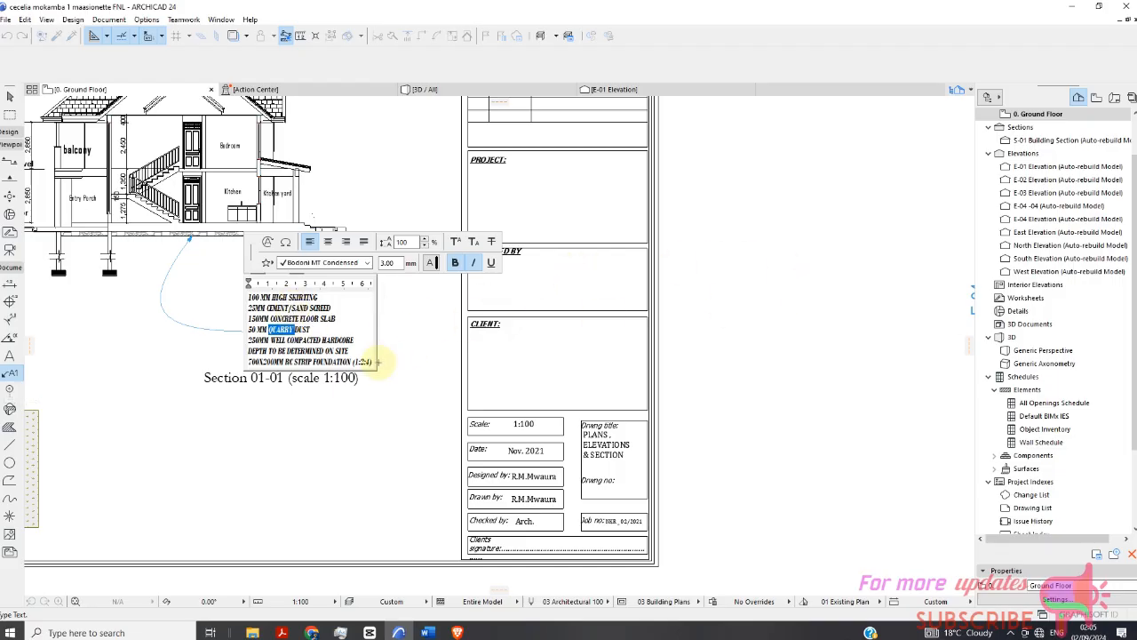
left_click(404, 345)
scroll(364, 323, "down", 3)
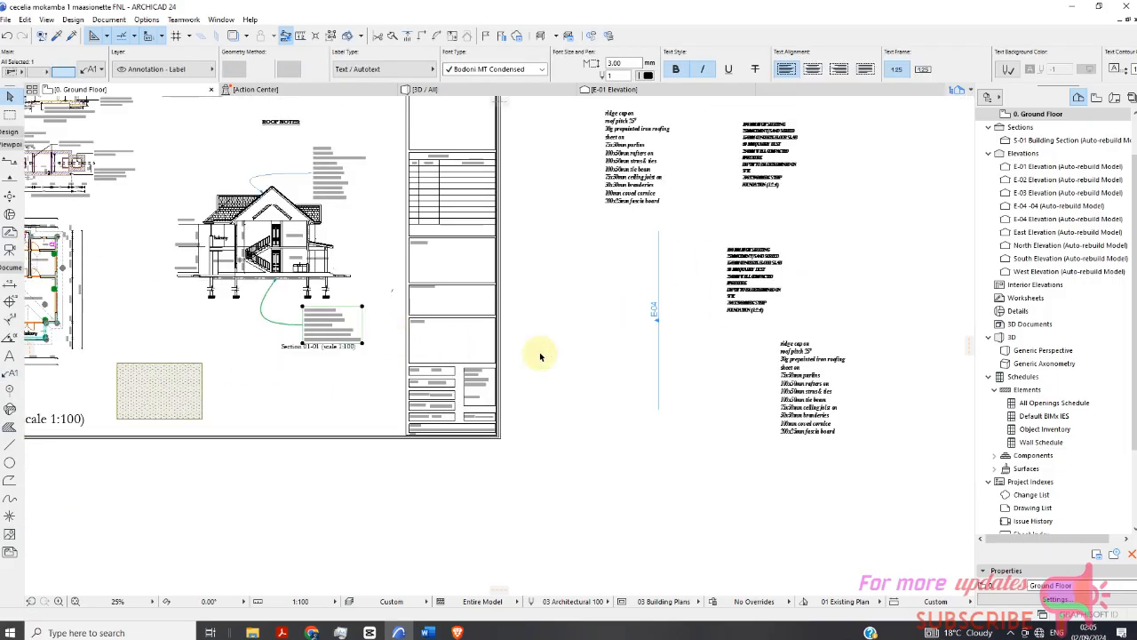
Move the foundation details label onto the sheet below the Section 01-01 title.
left_click(540, 355)
left_click_drag(853, 220, 669, 322)
right_click(836, 226)
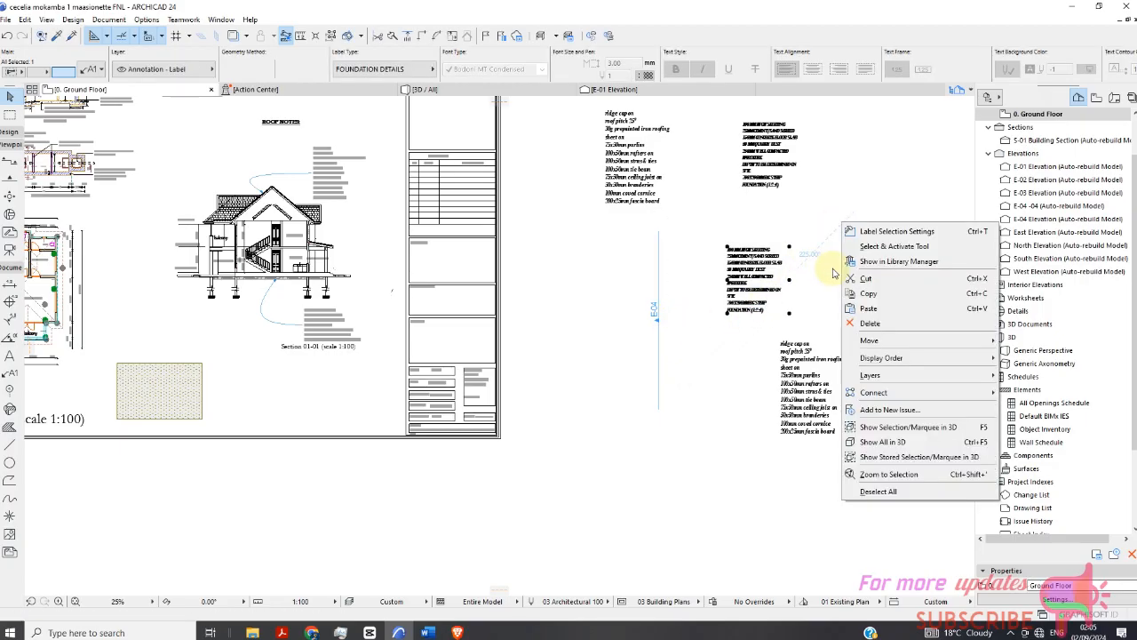
mouse_move(886, 341)
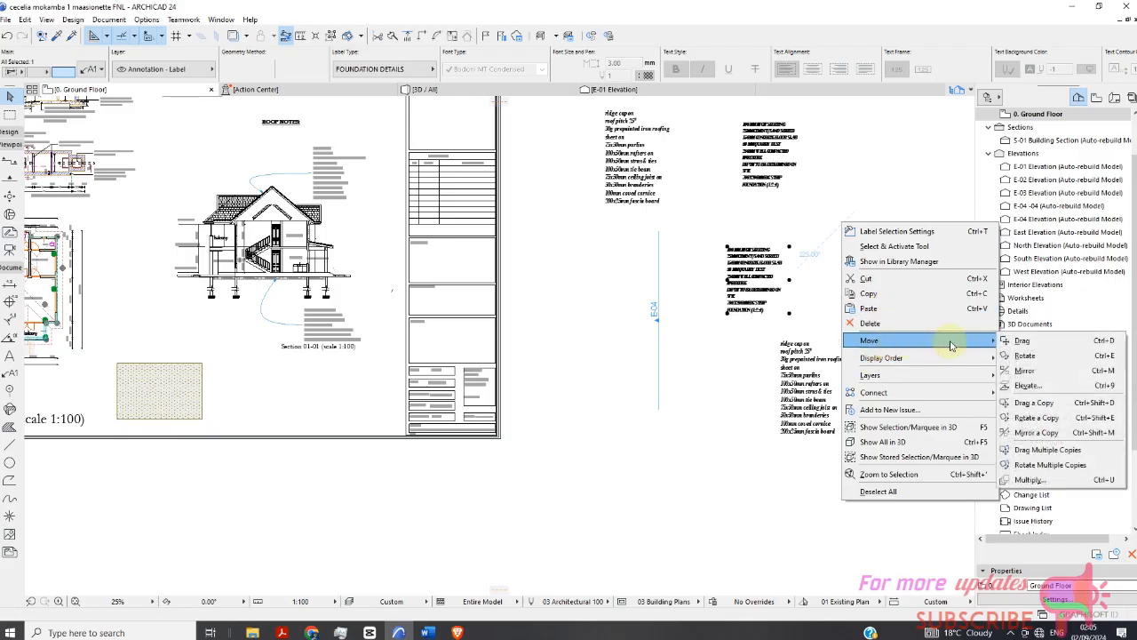
left_click(1017, 340)
left_click(727, 284)
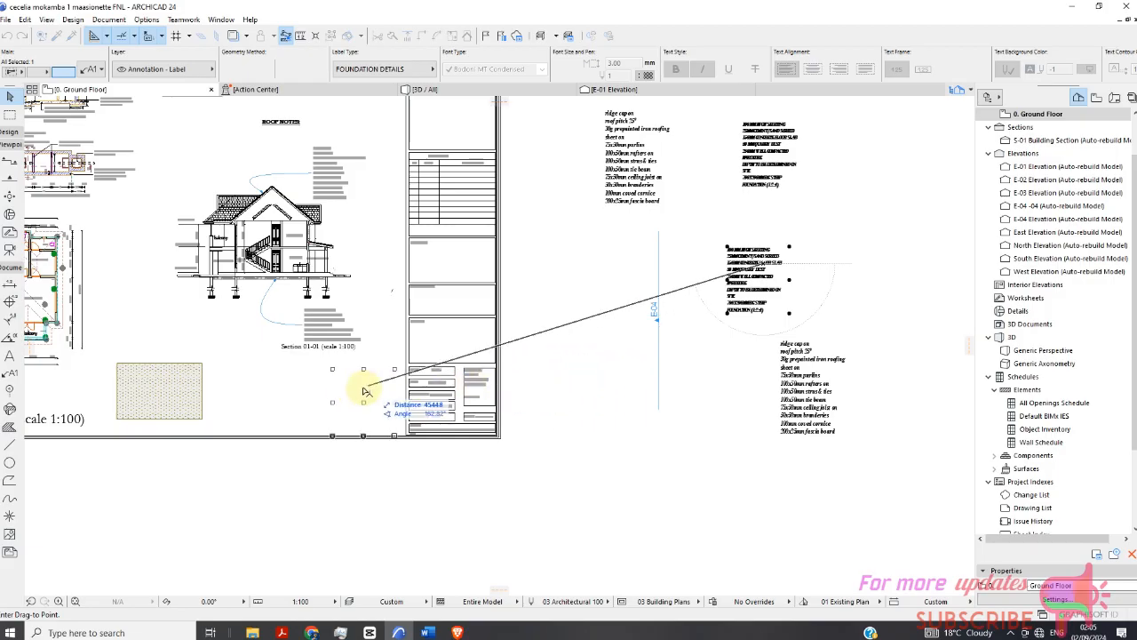
scroll(338, 386, "up", 3)
left_click(327, 380)
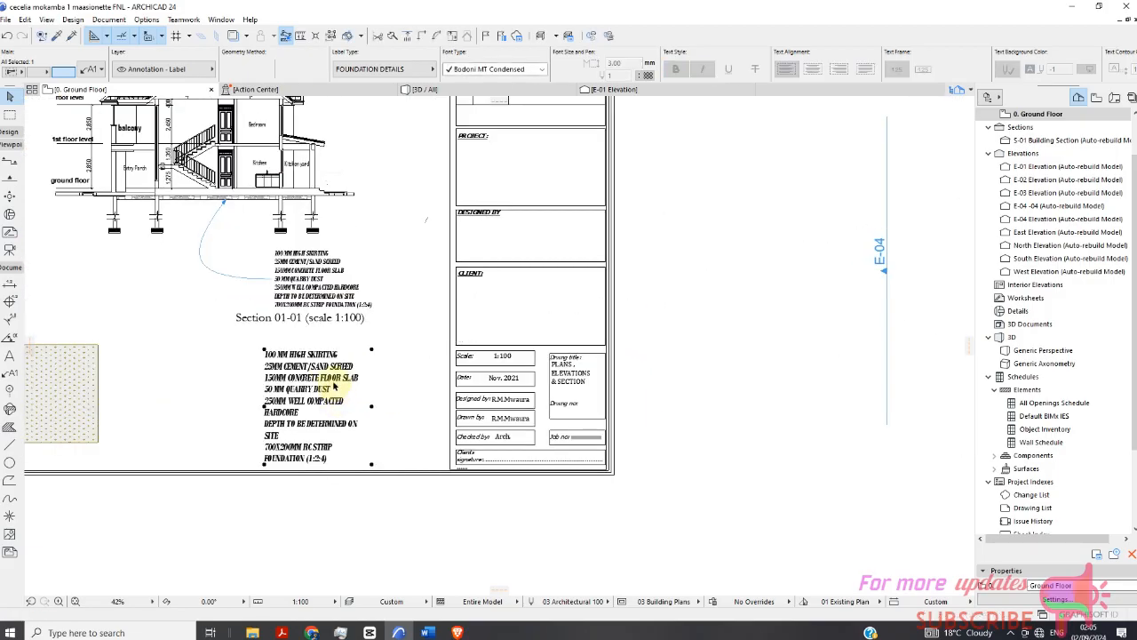
Open the section's floor notes label text and select all of it without editing.
scroll(328, 379, "up", 2)
double_click(302, 210)
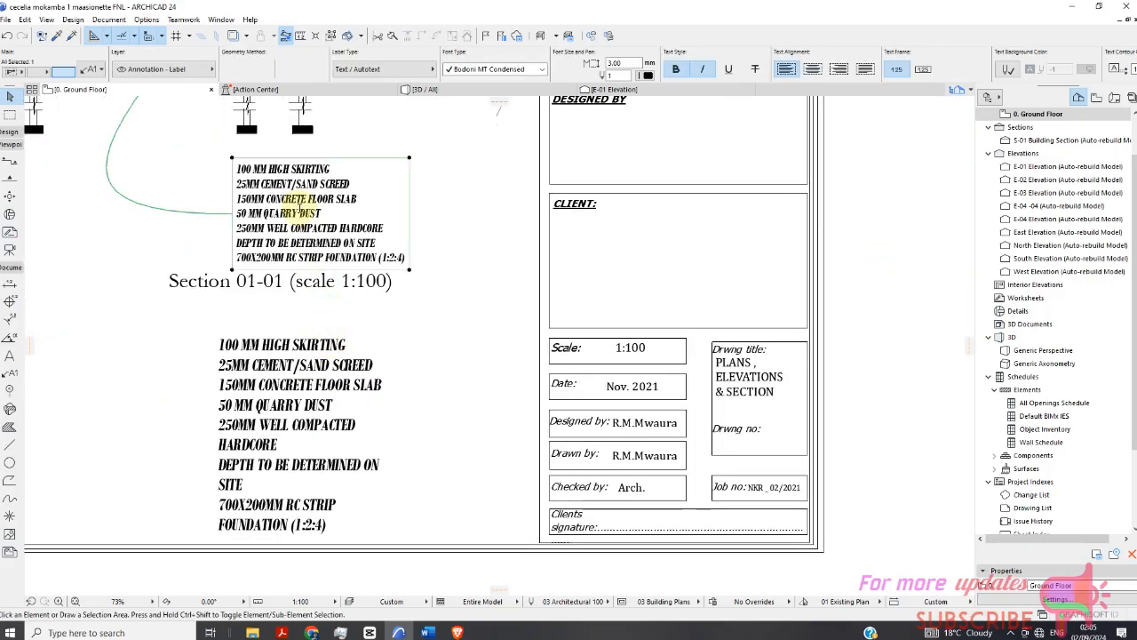
triple_click(393, 255)
key("ctrl+a")
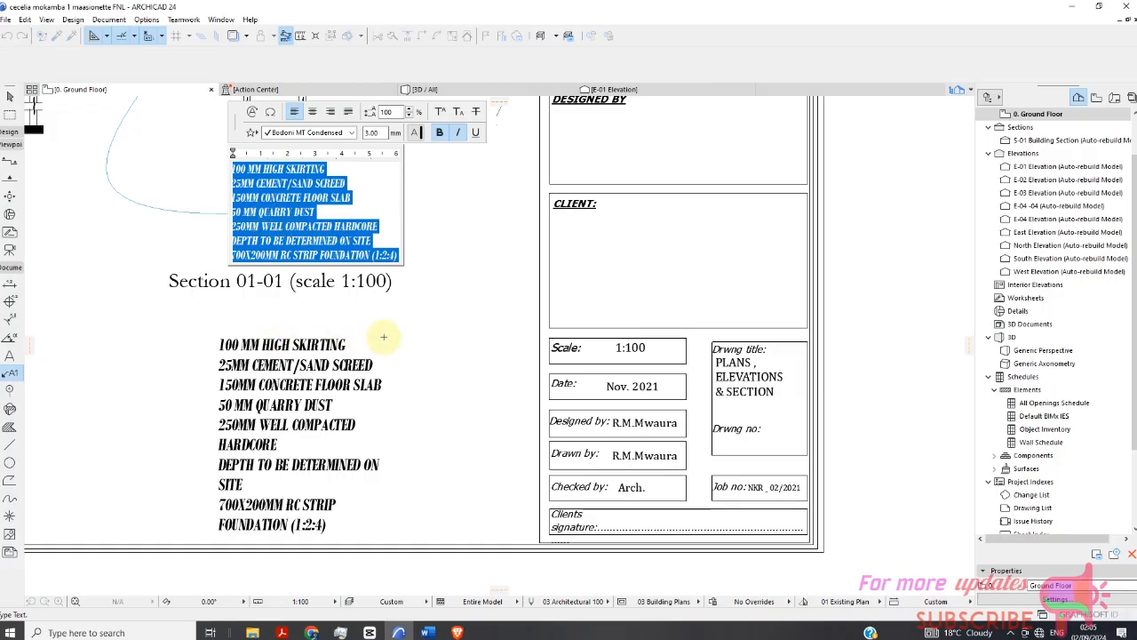
left_click(413, 280)
scroll(36, 109, "down", 2)
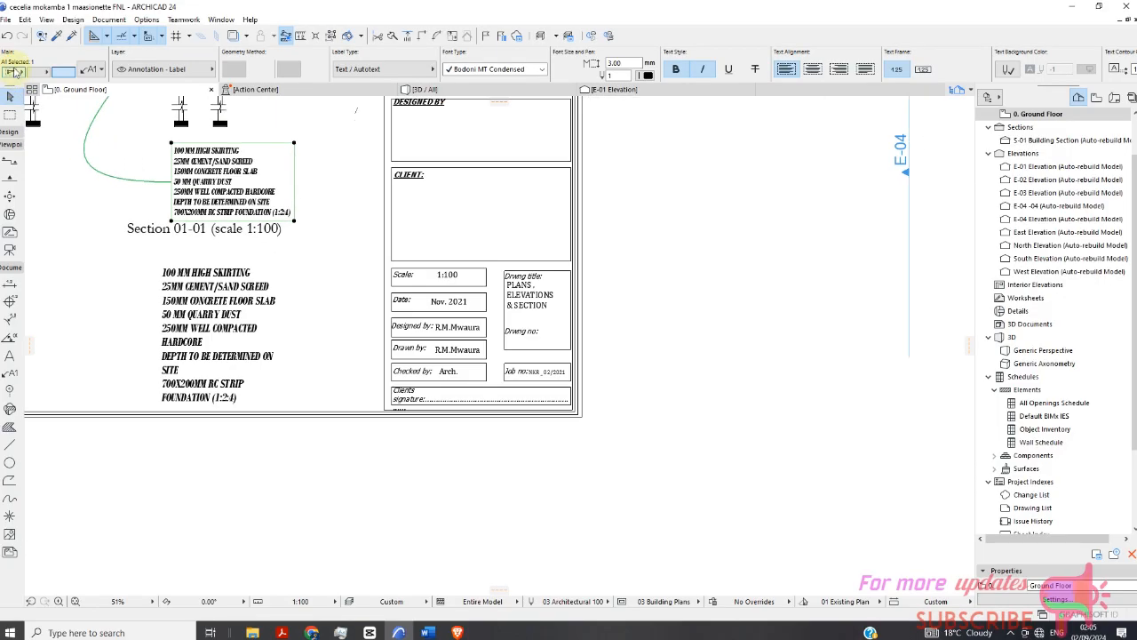
Move the large foundation details label off the sheet to the right of the title block.
left_click(272, 302)
mouse_move(213, 316)
left_mouse_down()
mouse_move(353, 266)
mouse_move(114, 410)
left_mouse_up()
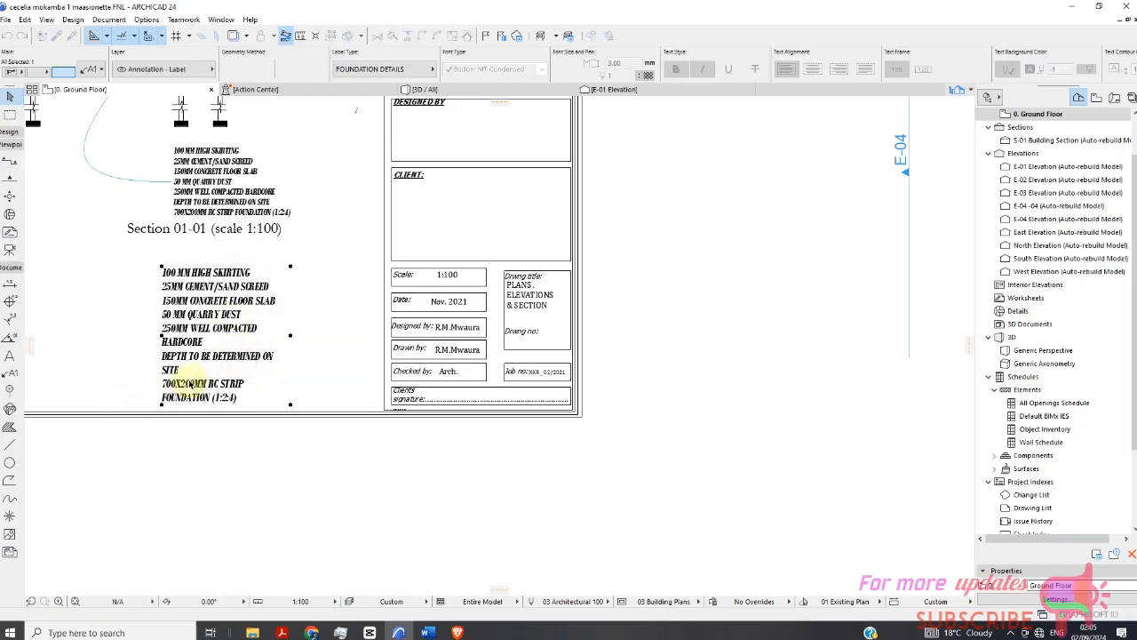
left_click(292, 337)
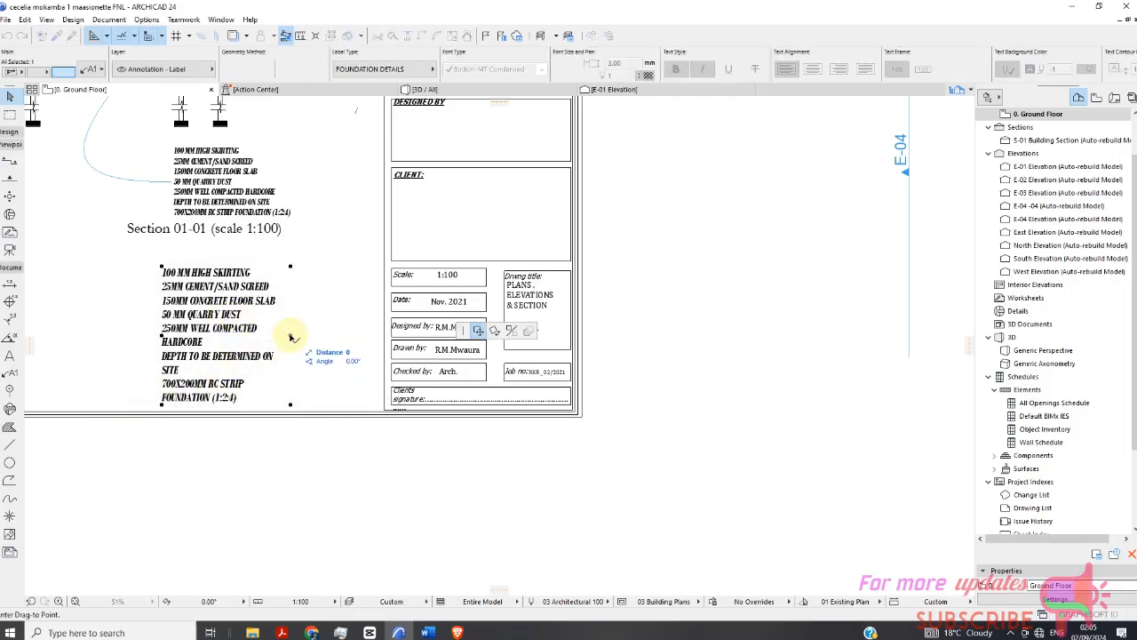
right_click(292, 338)
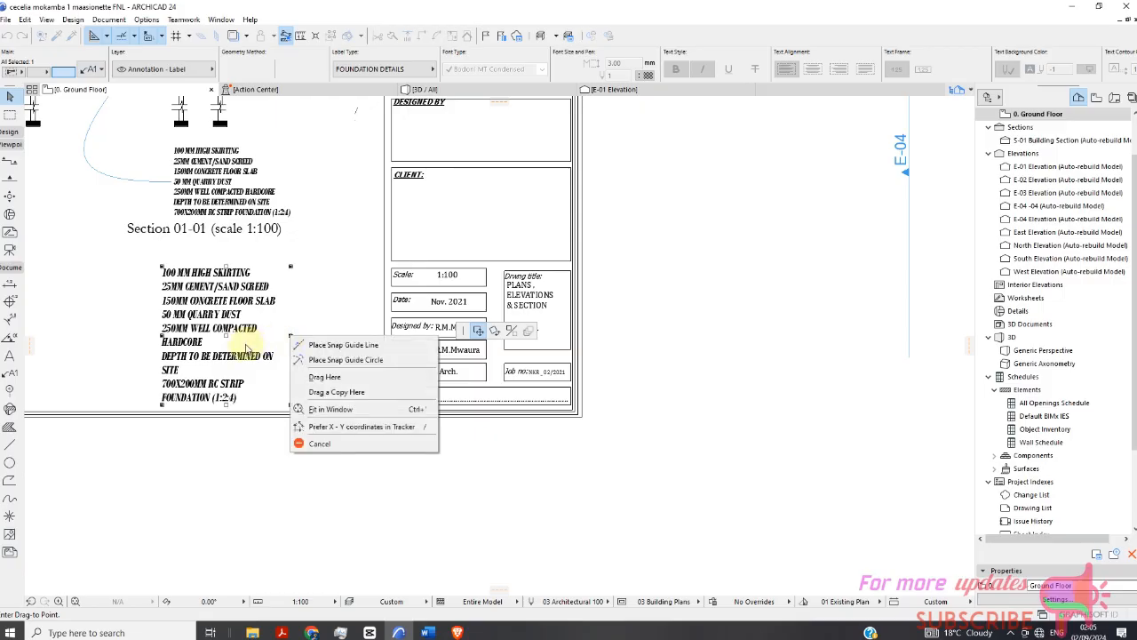
left_click(308, 315)
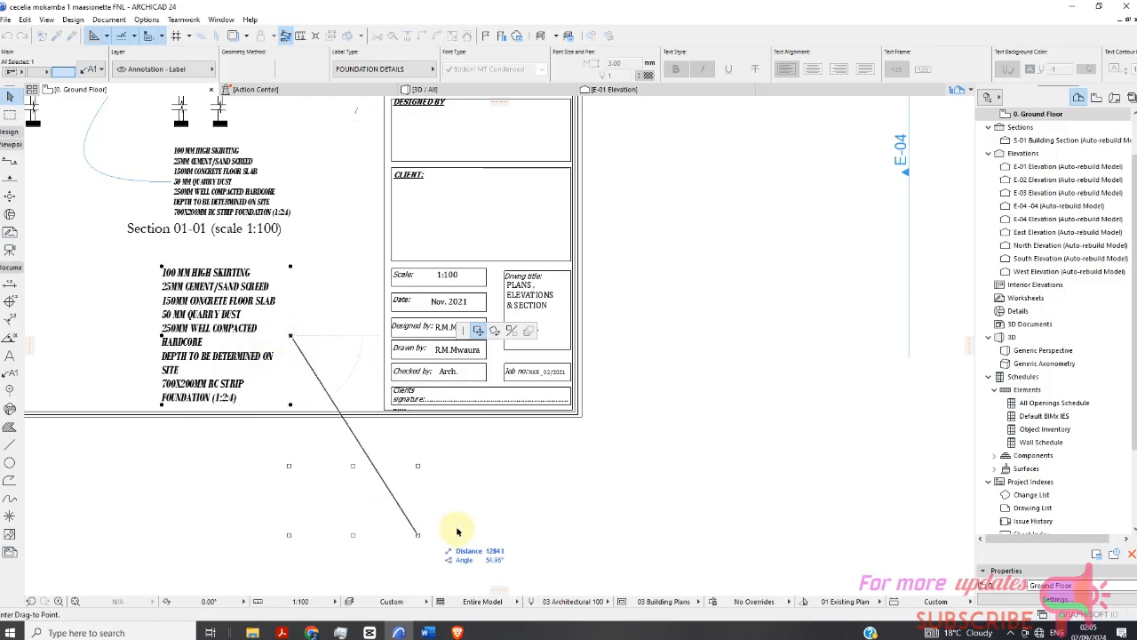
left_click(816, 366)
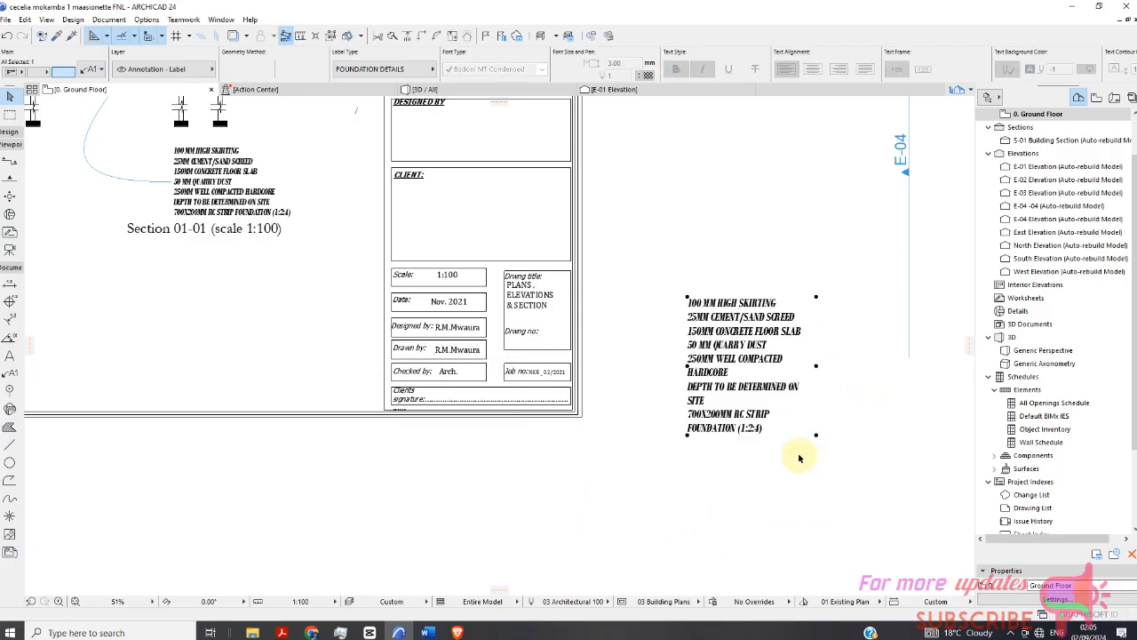
left_click(799, 457)
Adjust the leader line of the floor notes label beneath the Section 01-01 drawing.
scroll(436, 347, "down", 5)
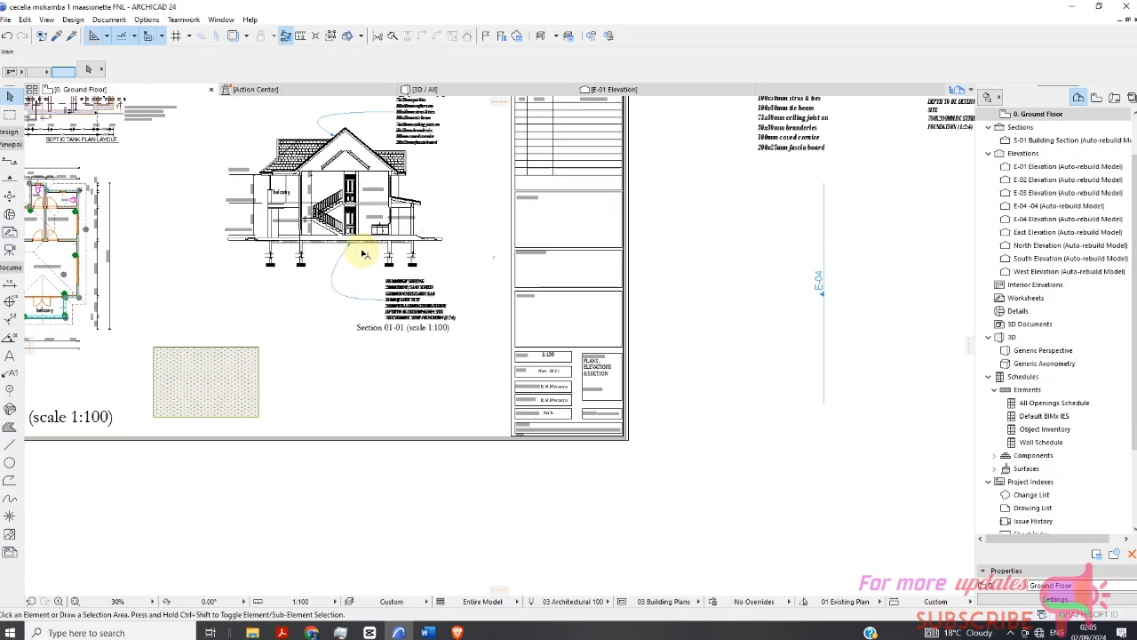
scroll(362, 254, "up", 8)
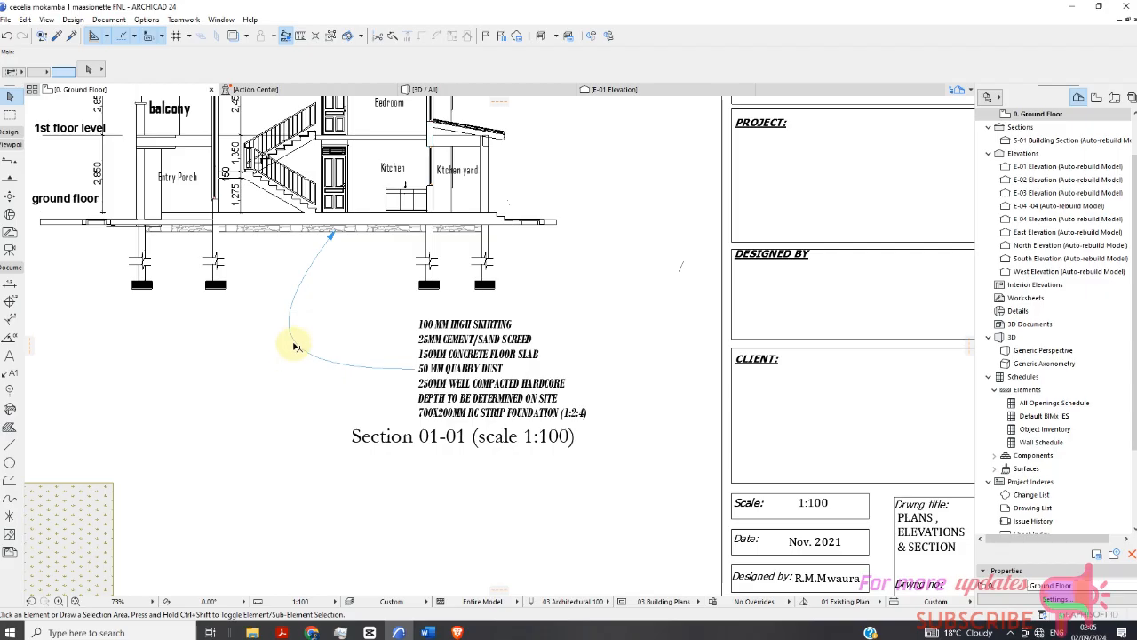
left_click(294, 341)
left_click(294, 341)
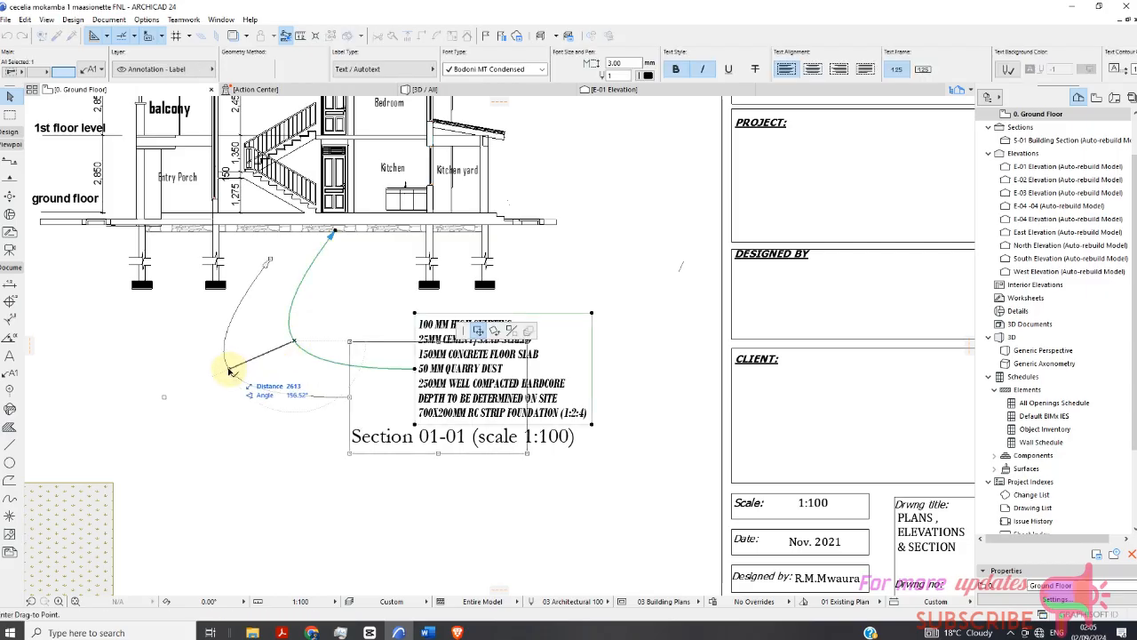
left_click(295, 355)
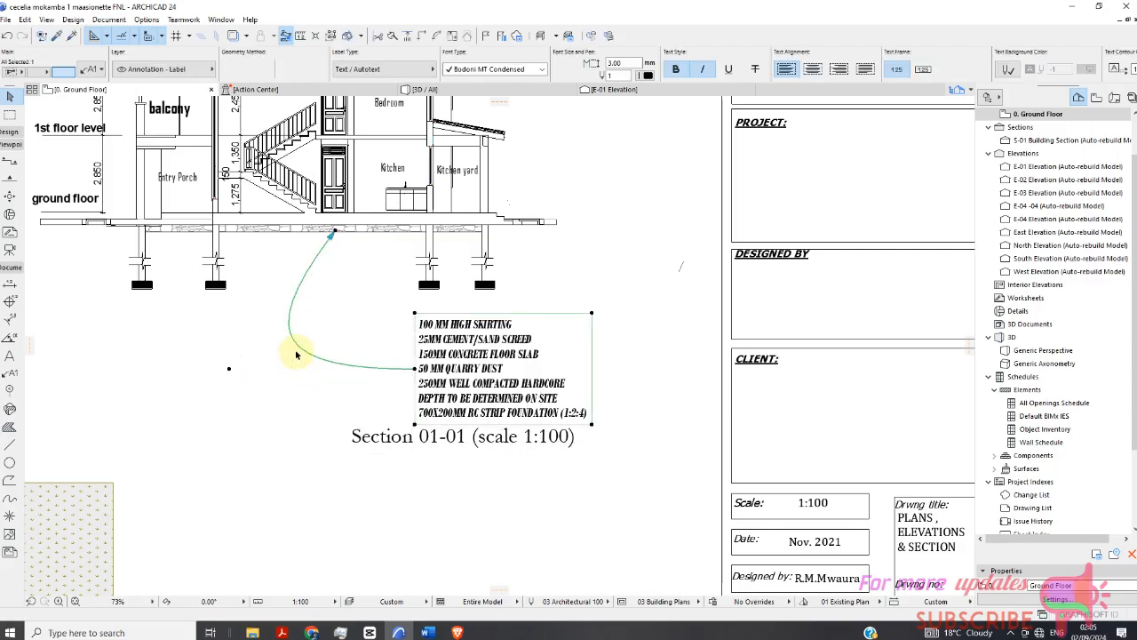
left_click(229, 369)
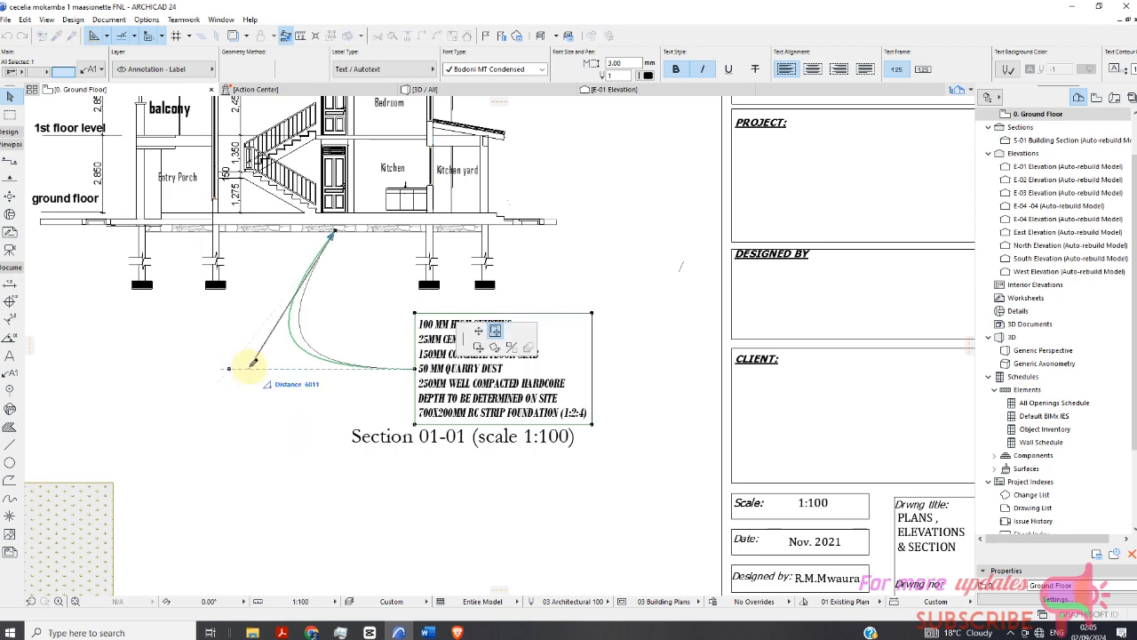
left_click(278, 355)
scroll(327, 327, "down", 3)
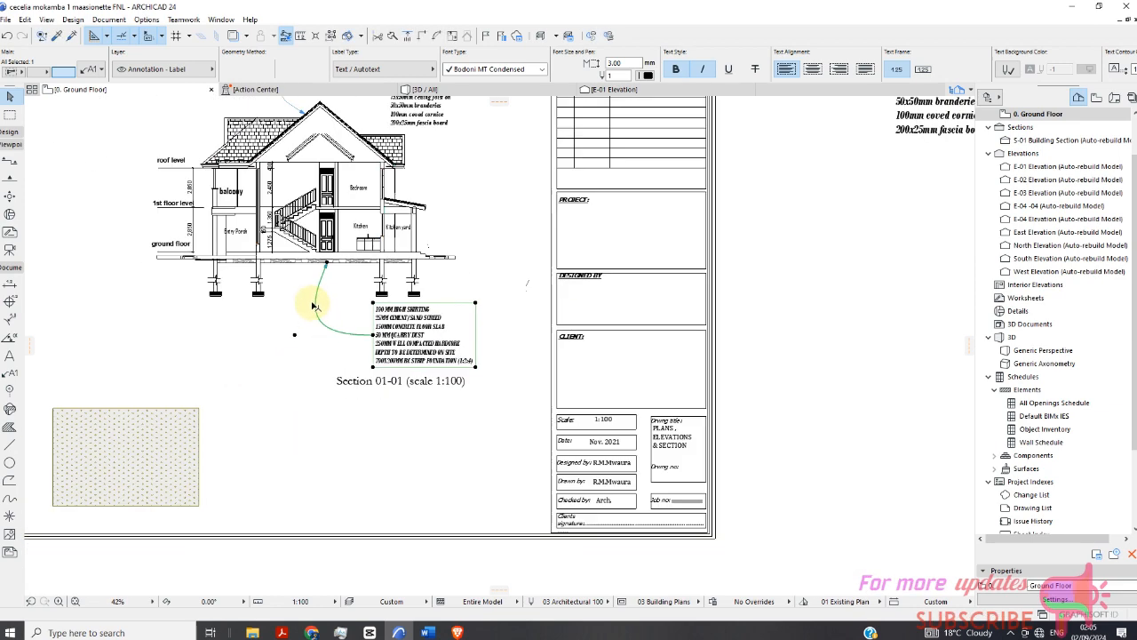
scroll(380, 266, "down", 2)
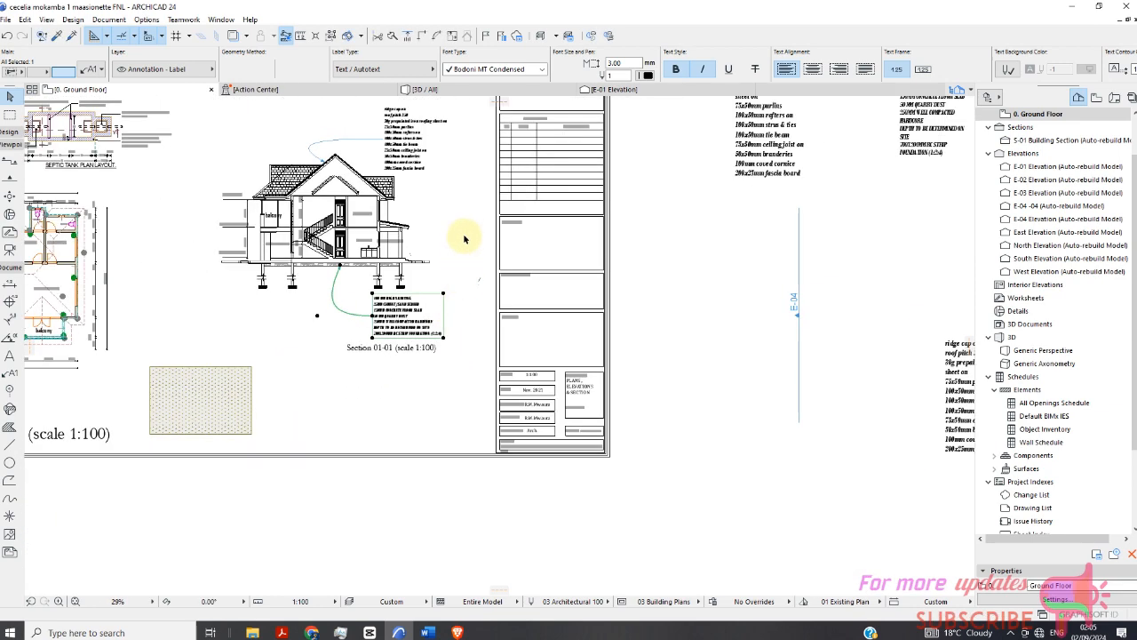
Place a new label below the sheet and replace its text with the pasted floor notes text.
right_click(465, 239)
left_click(521, 260)
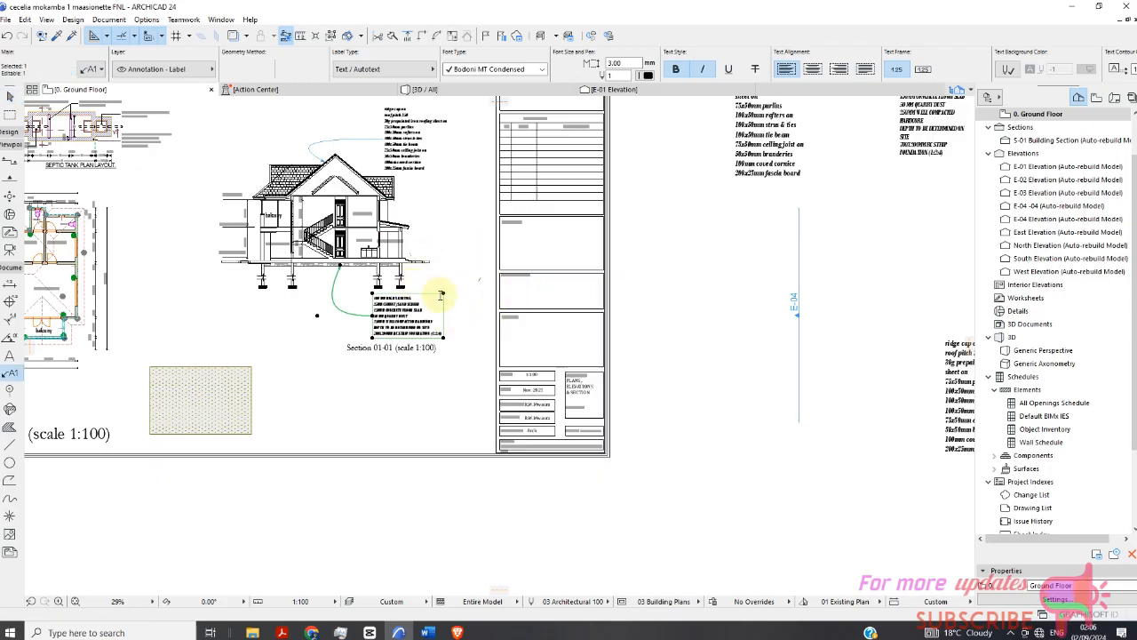
scroll(440, 302, "down", 2)
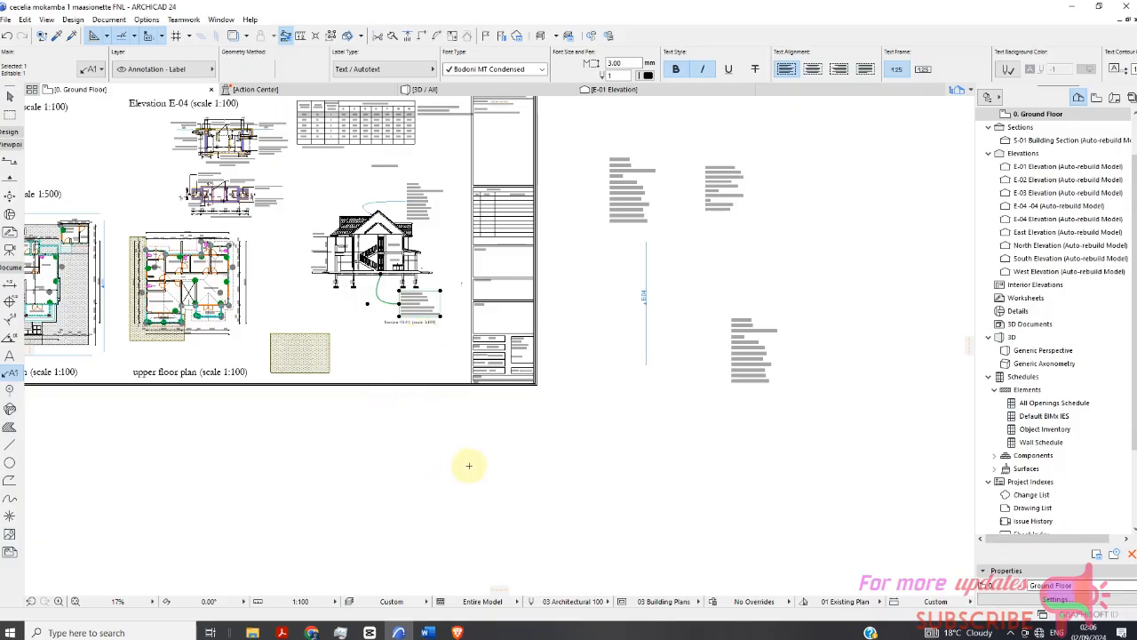
key("Escape")
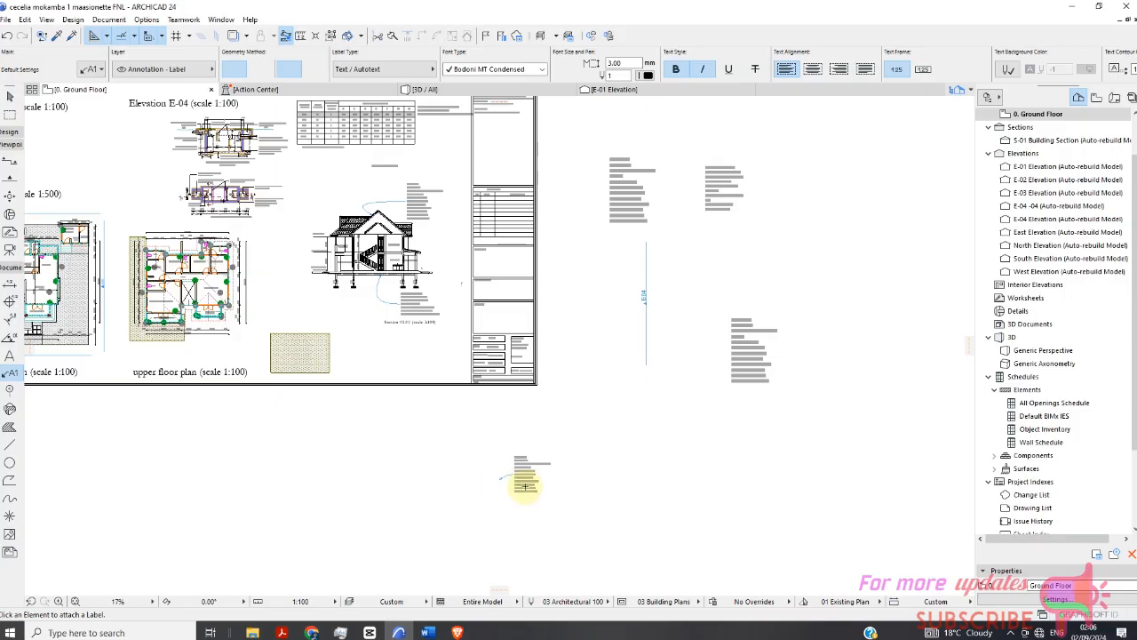
scroll(525, 484, "up", 5)
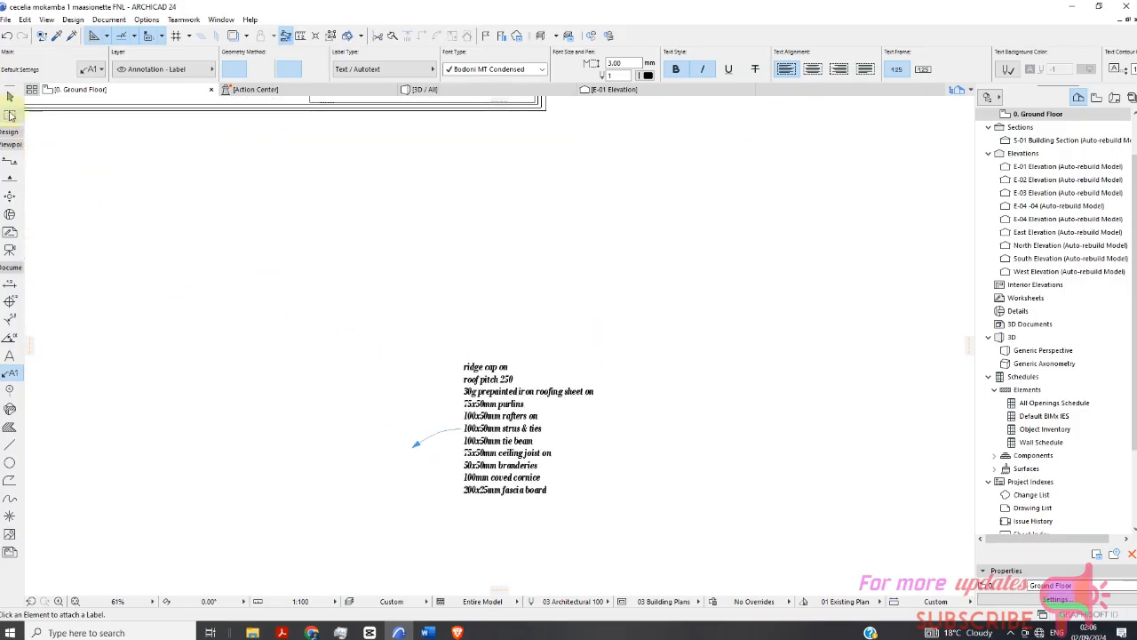
key("Escape")
scroll(491, 430, "down", 2)
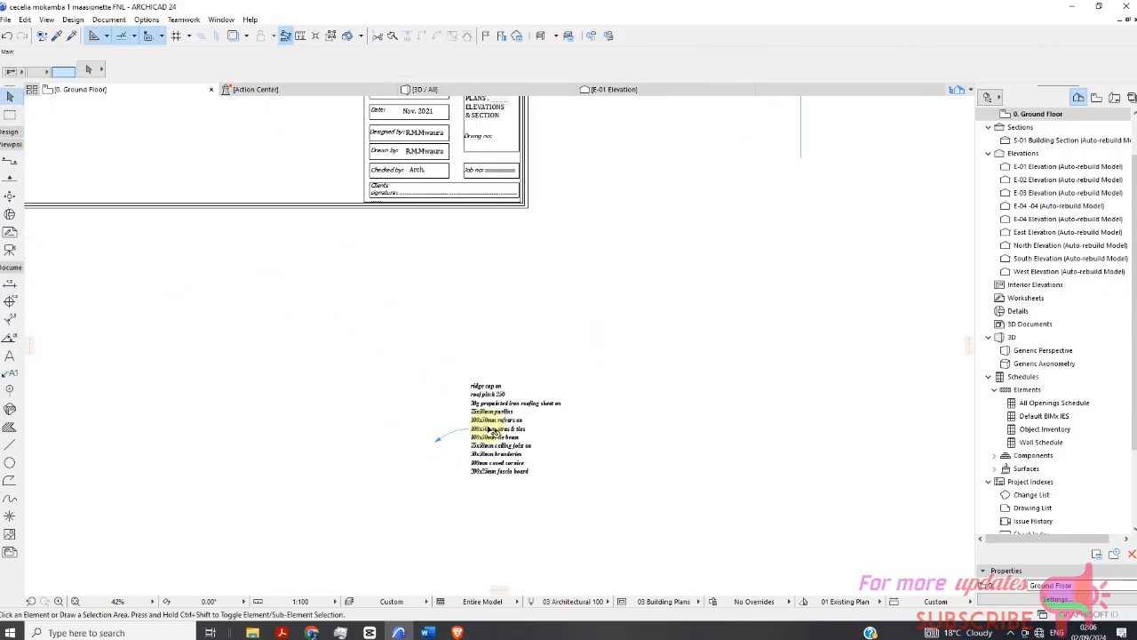
double_click(491, 431)
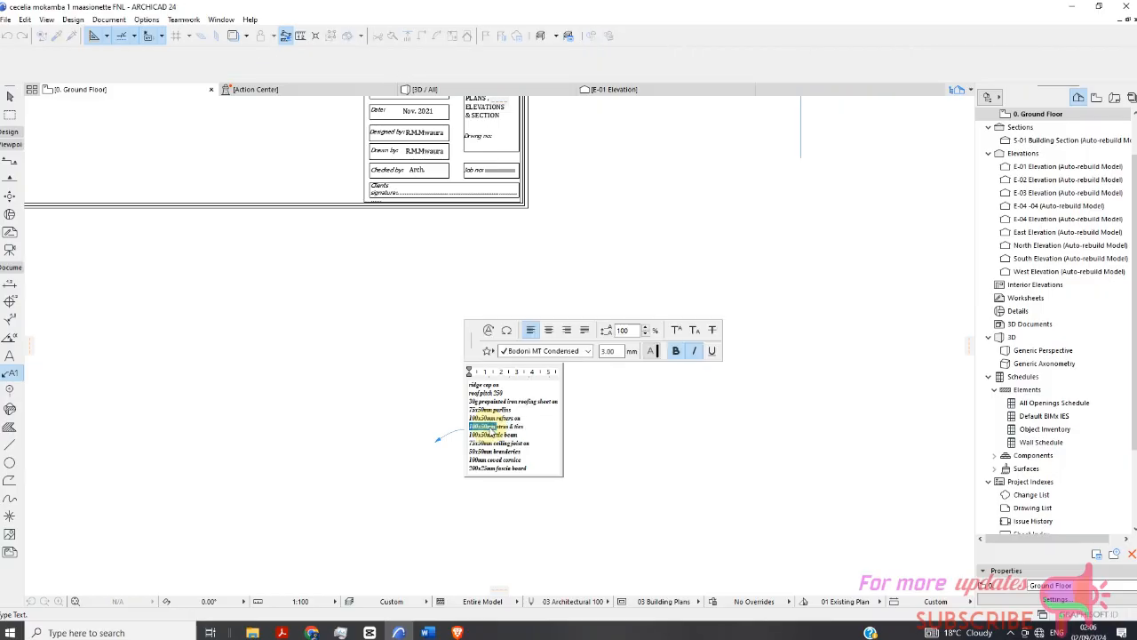
key("ctrl+a")
type("100 MM HIGH SKIRTING 25MM CEMENT/SAND SCREED 150MM CONCRETE FLOOR SLAB 50 MM QUARRY DUST 250MM WELL COMPACTED HARDCORE DEPTH TO BE DETERMINED ON SITE 700X200MM RC STRIP FOUNDATION (1:2:4)")
left_click(653, 424)
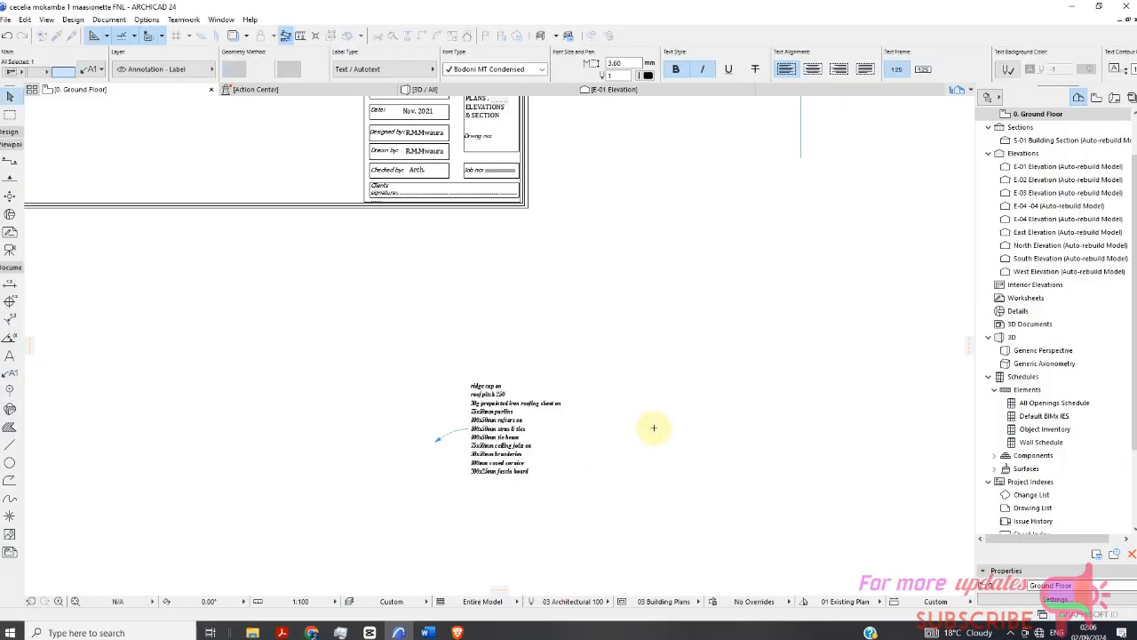
left_click(641, 376)
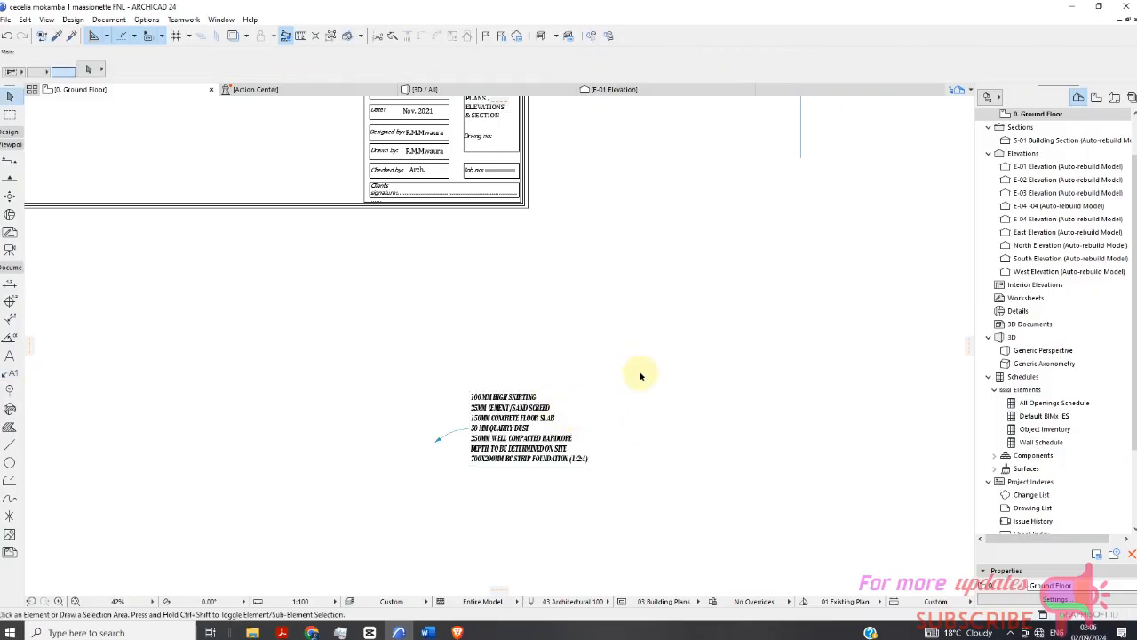
Open the new label's text briefly, then activate the Label tool with that label's settings.
double_click(523, 422)
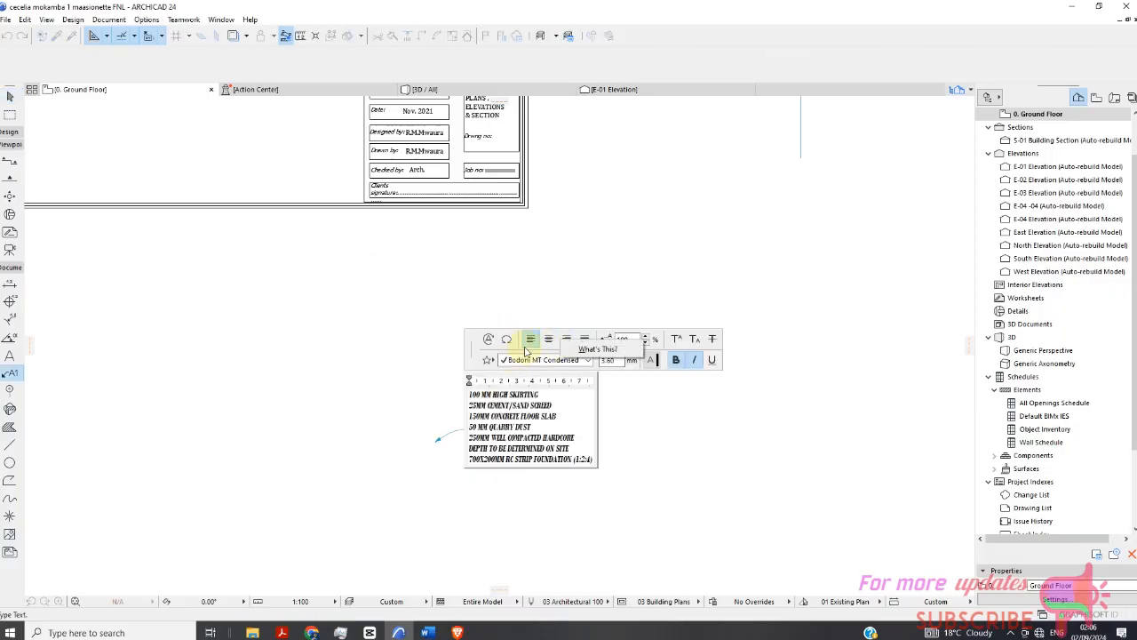
left_click(553, 321)
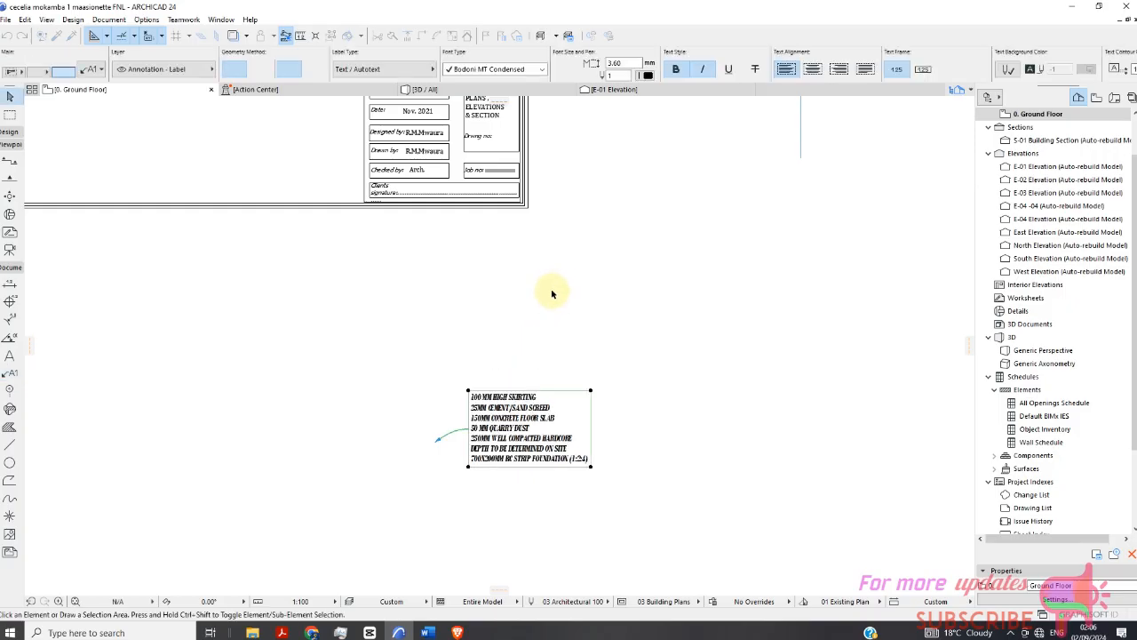
left_click(513, 441)
right_click(560, 336)
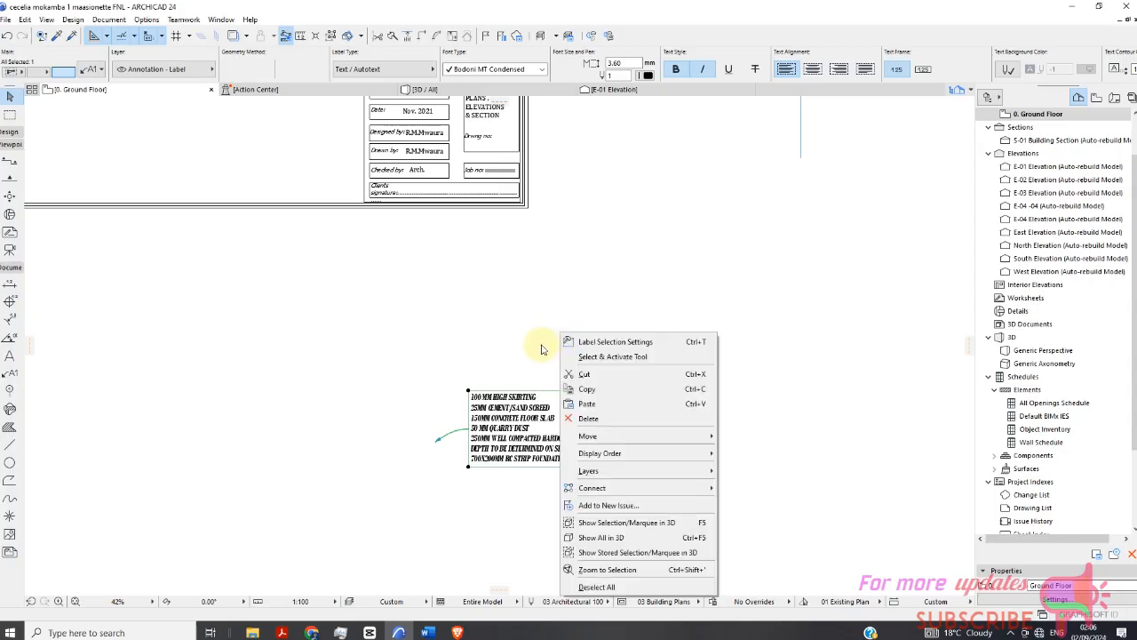
left_click(613, 356)
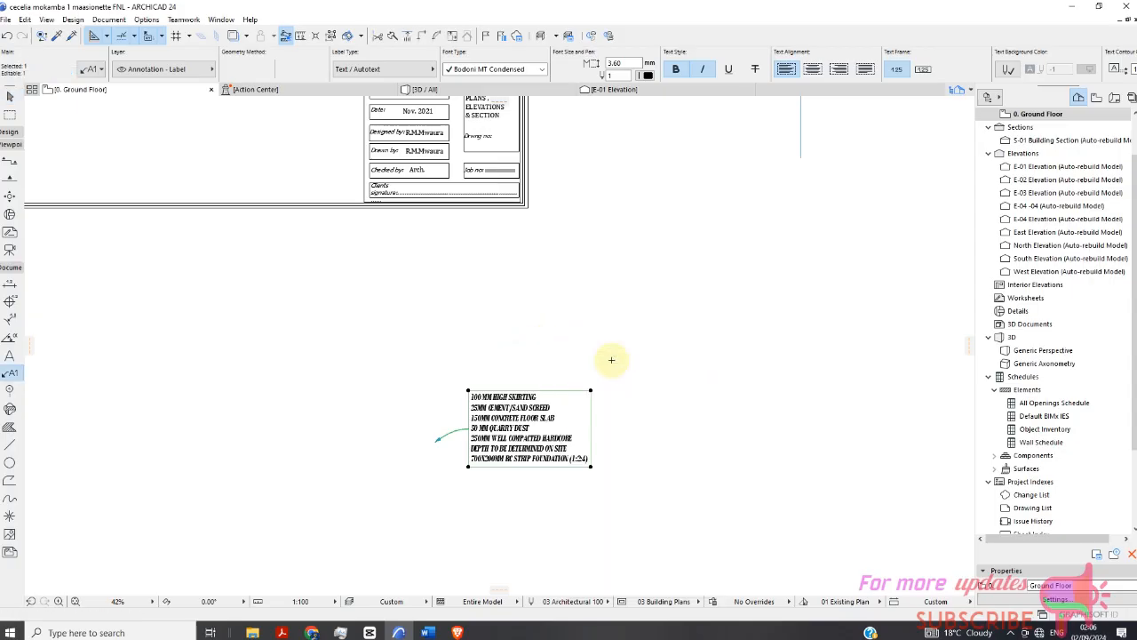
Place further test labels below the sheet, injecting the floor notes label's parameters into one of them.
left_click(752, 348)
scroll(551, 345, "down", 2)
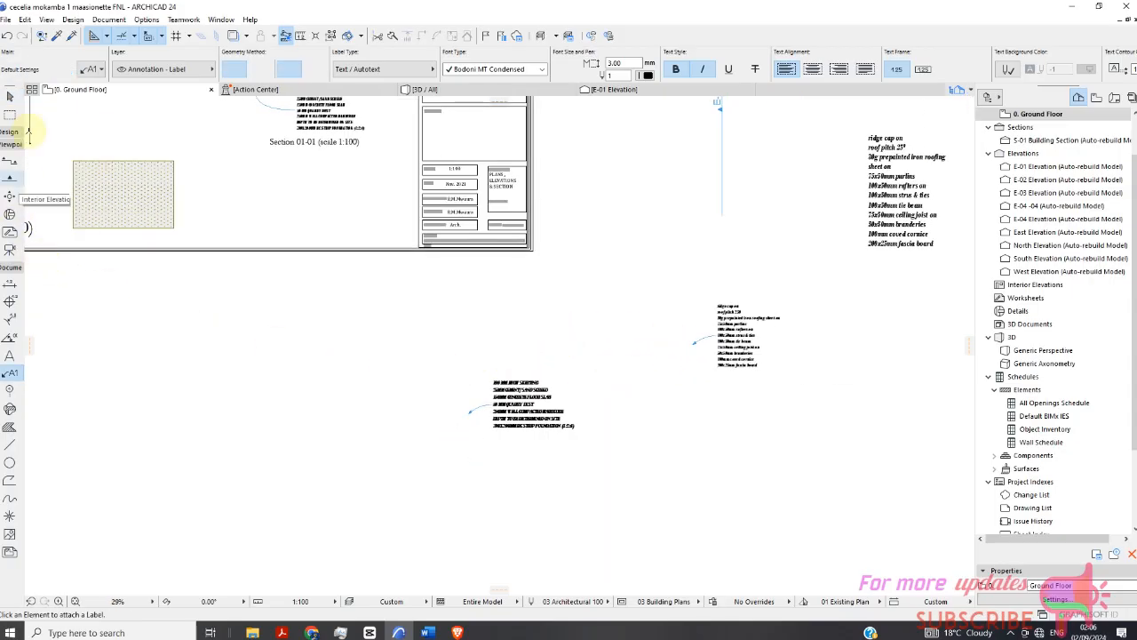
left_click(57, 36)
left_click(574, 412)
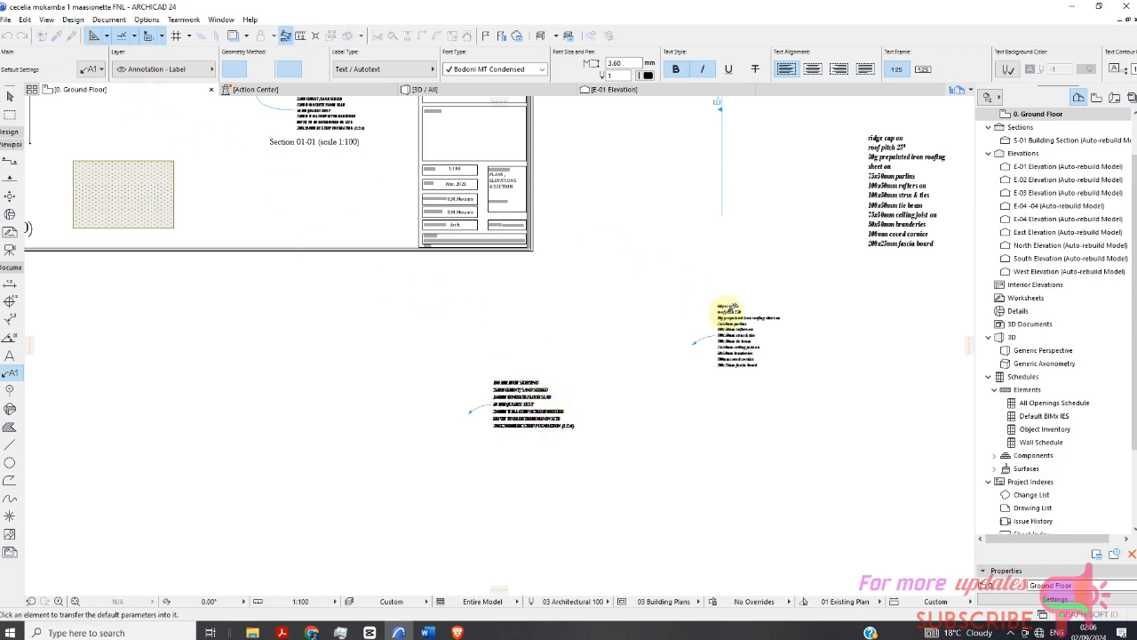
scroll(465, 302, "down", 2)
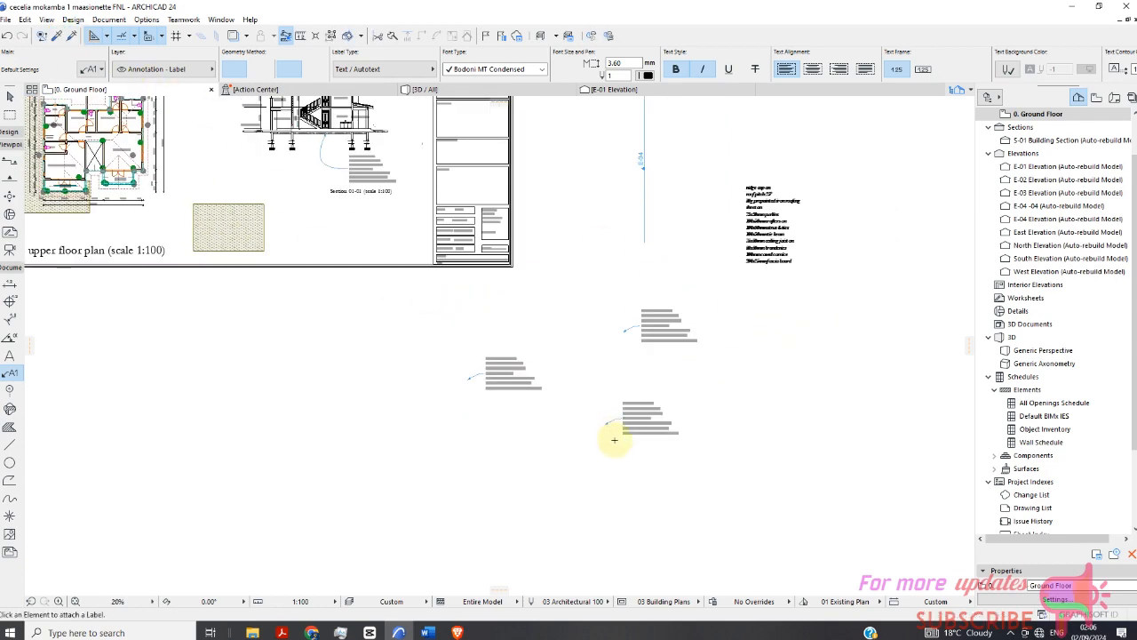
scroll(613, 435, "up", 5)
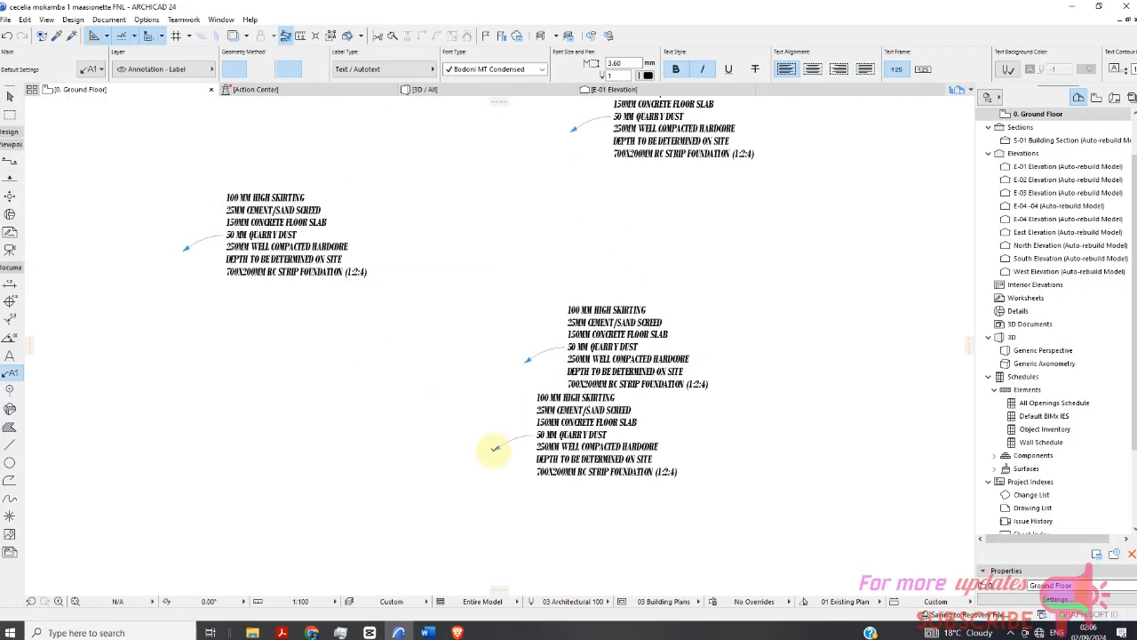
left_click(495, 447)
Select and delete all the test labels below the sheet.
scroll(587, 294, "down", 3)
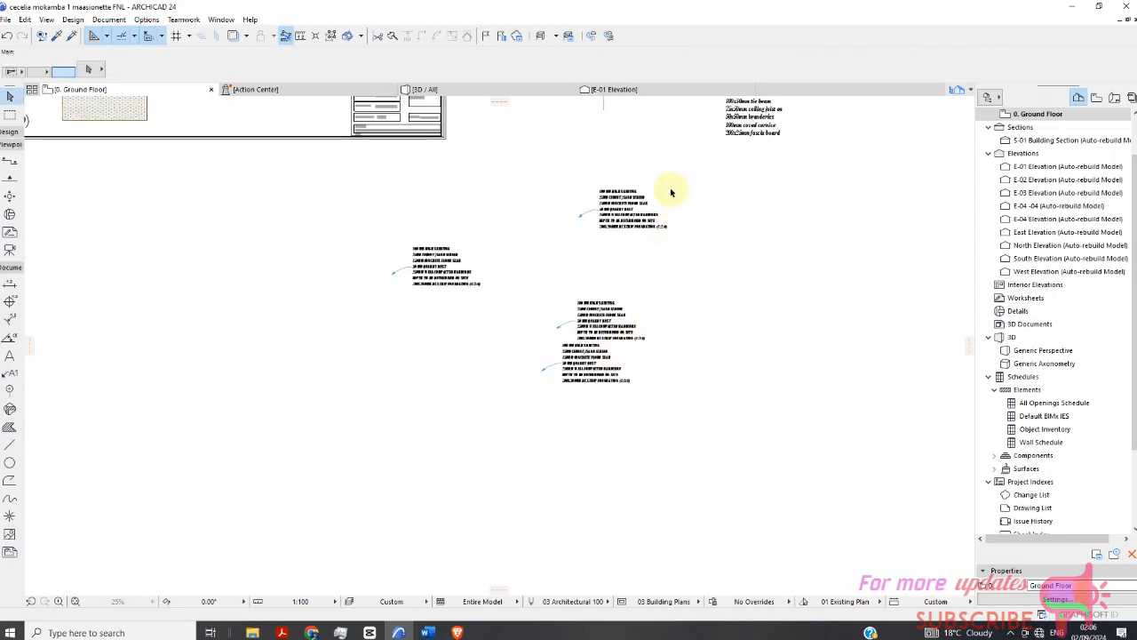
left_click_drag(672, 182, 544, 429)
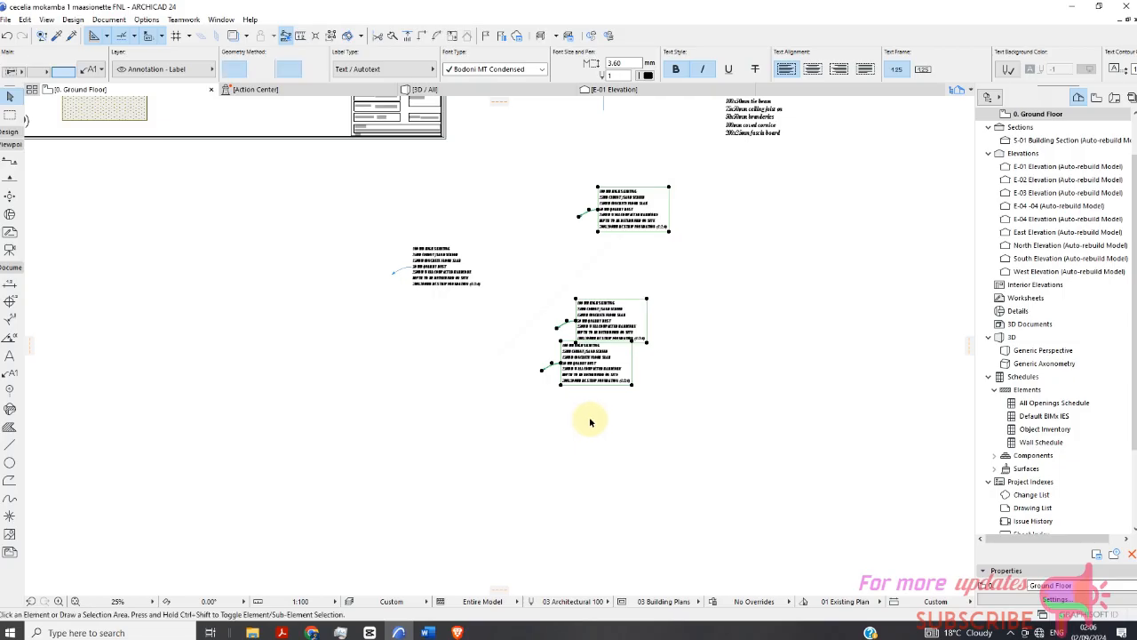
key("Delete")
left_click_drag(548, 231, 362, 385)
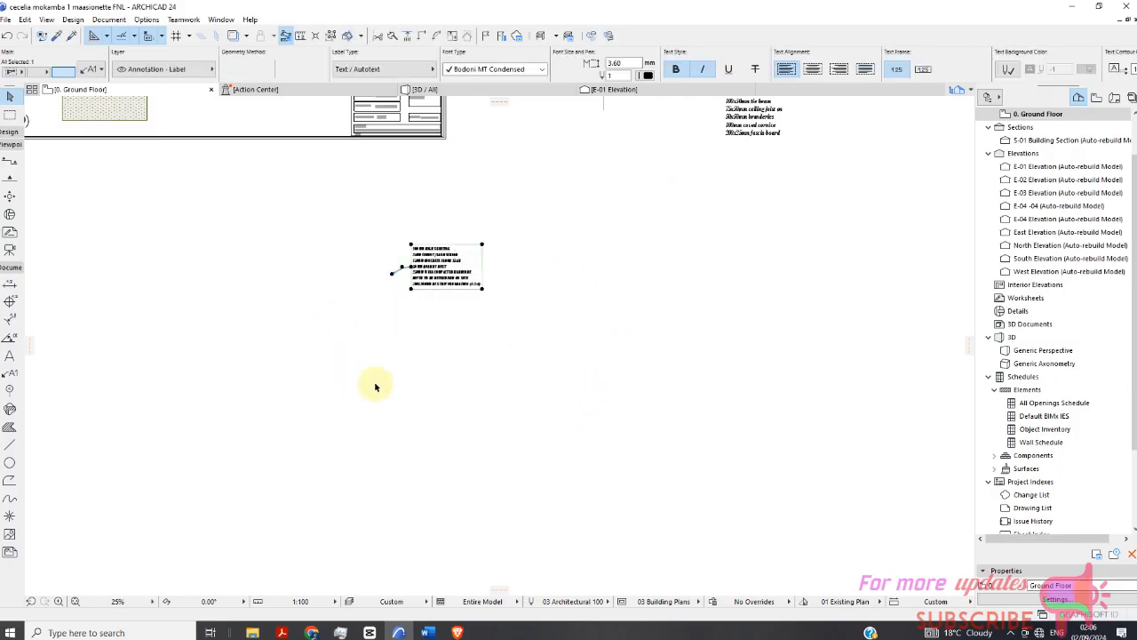
key("Delete")
Open the Library Manager to review the embedded library parts.
scroll(515, 311, "down", 1)
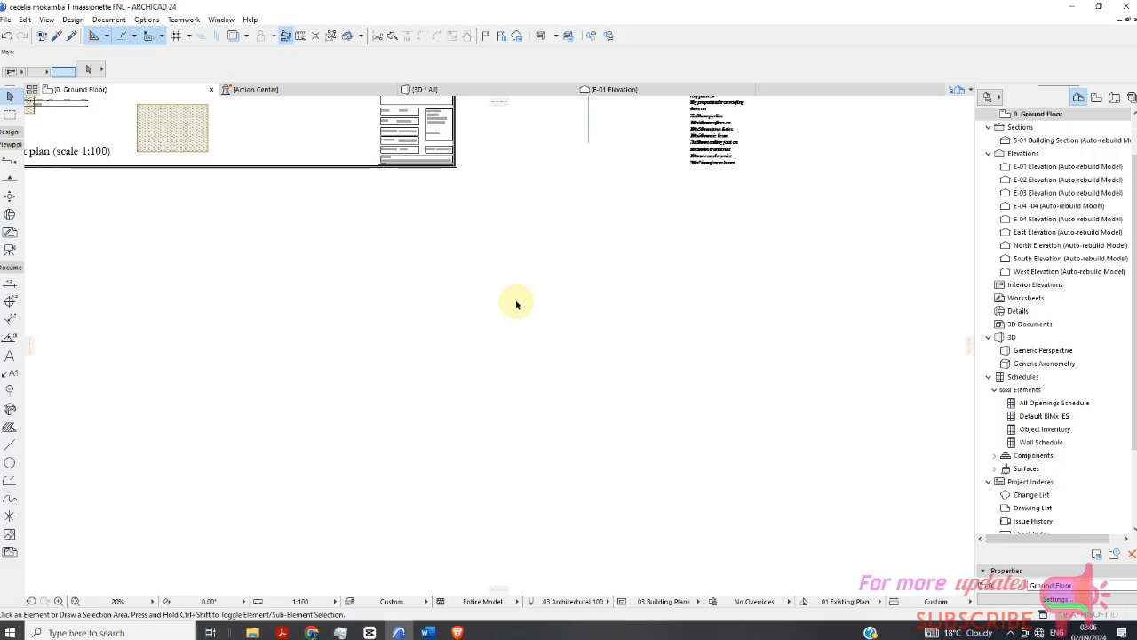
scroll(516, 304, "down", 4)
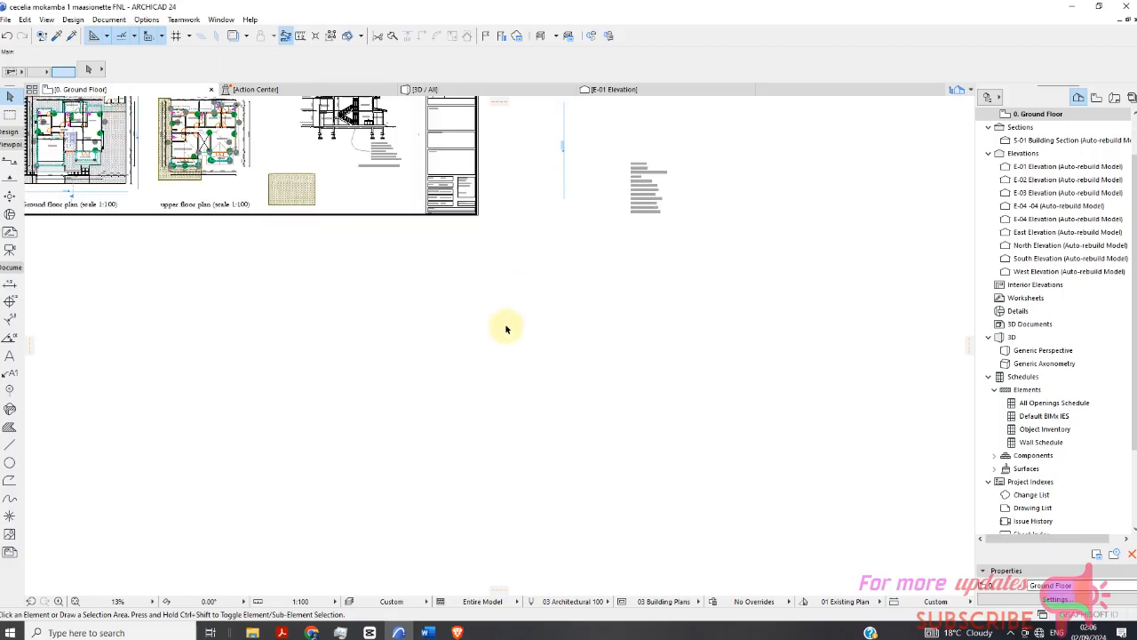
left_click(5, 20)
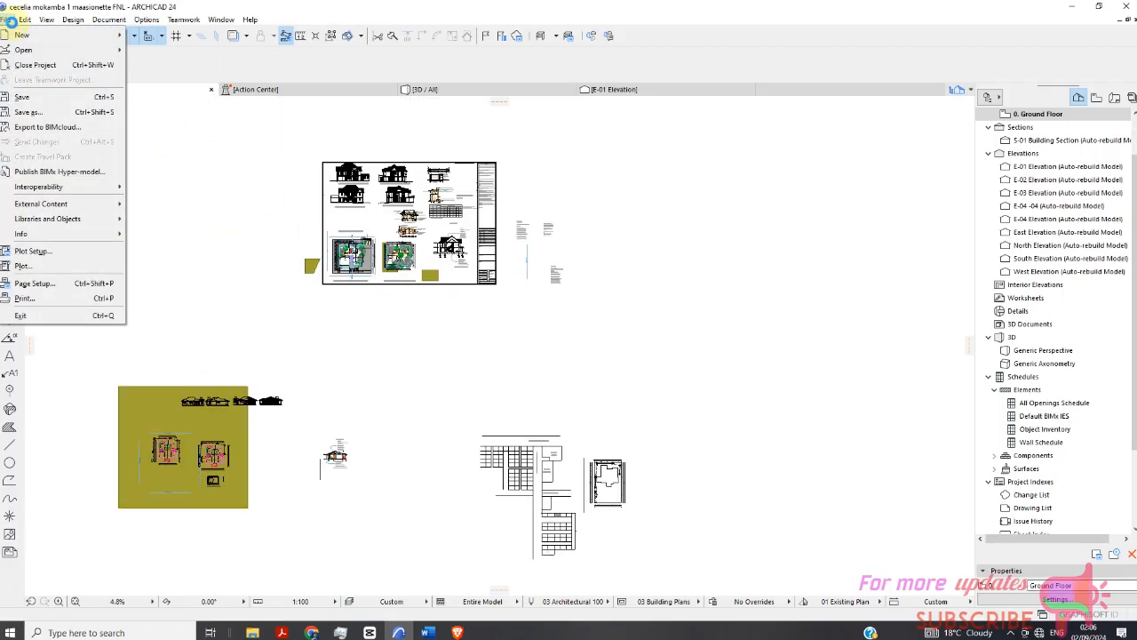
mouse_move(45, 222)
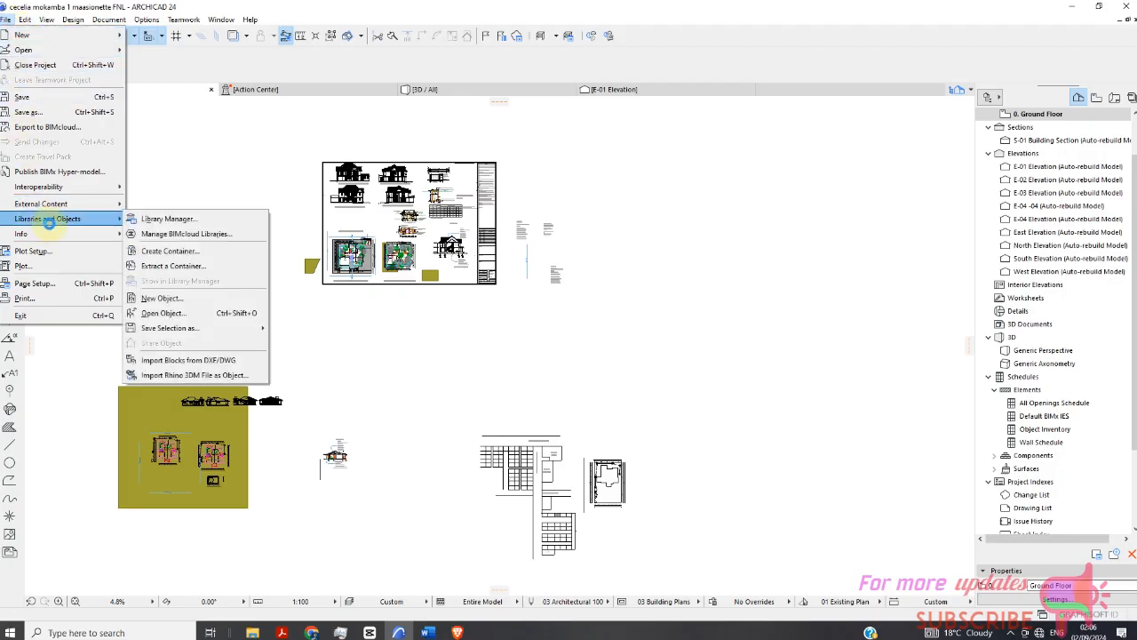
left_click(183, 216)
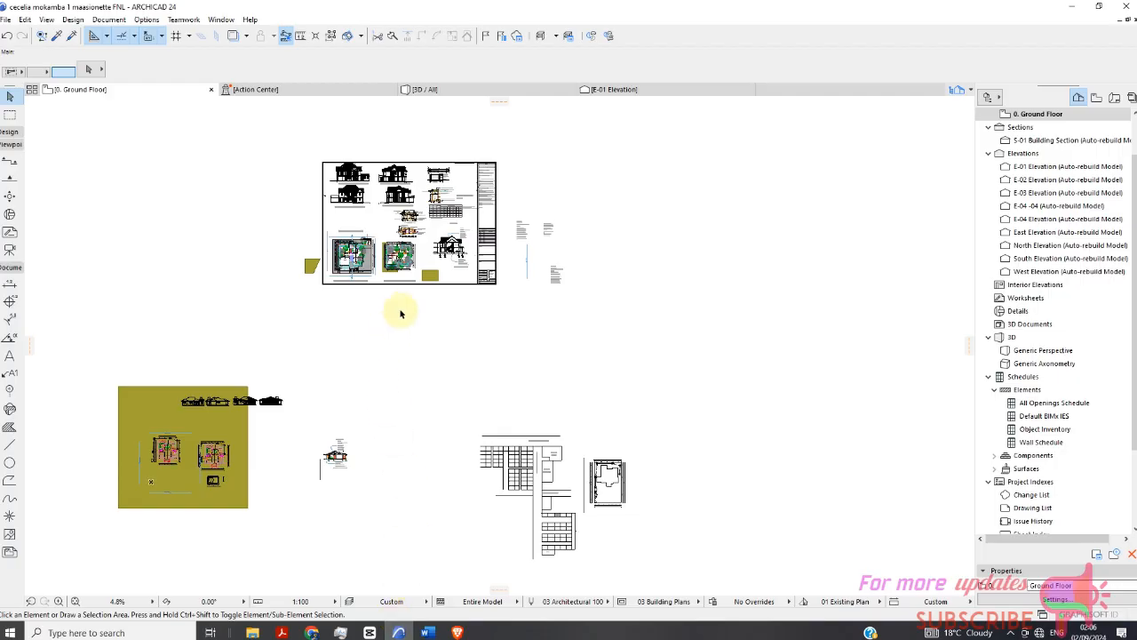
scroll(399, 313, "up", 2)
left_click(9, 20)
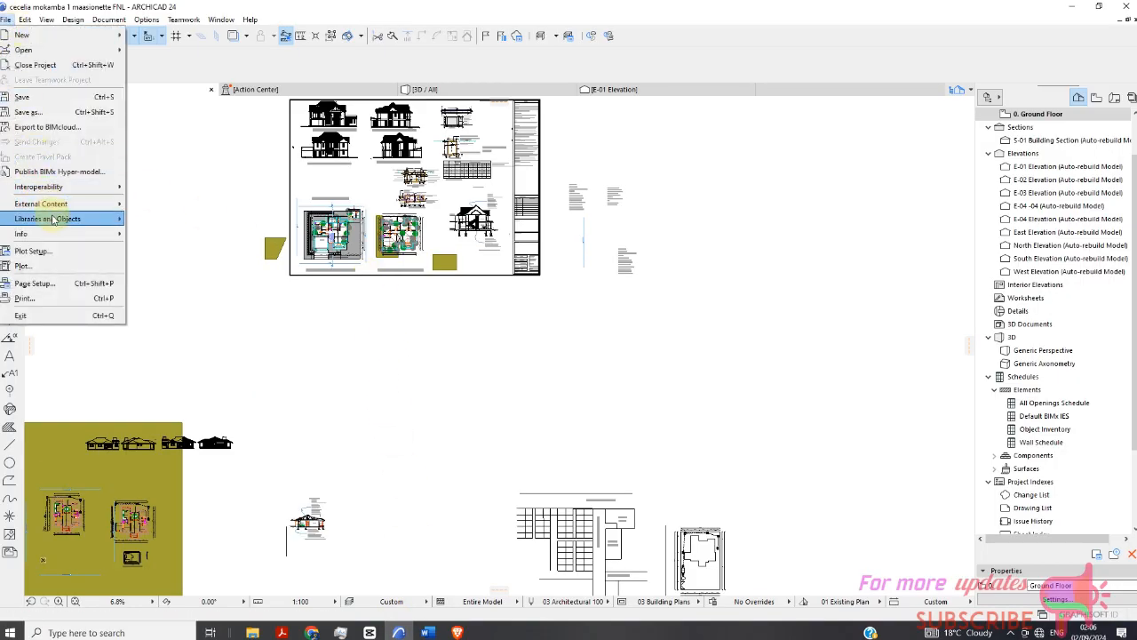
mouse_move(53, 219)
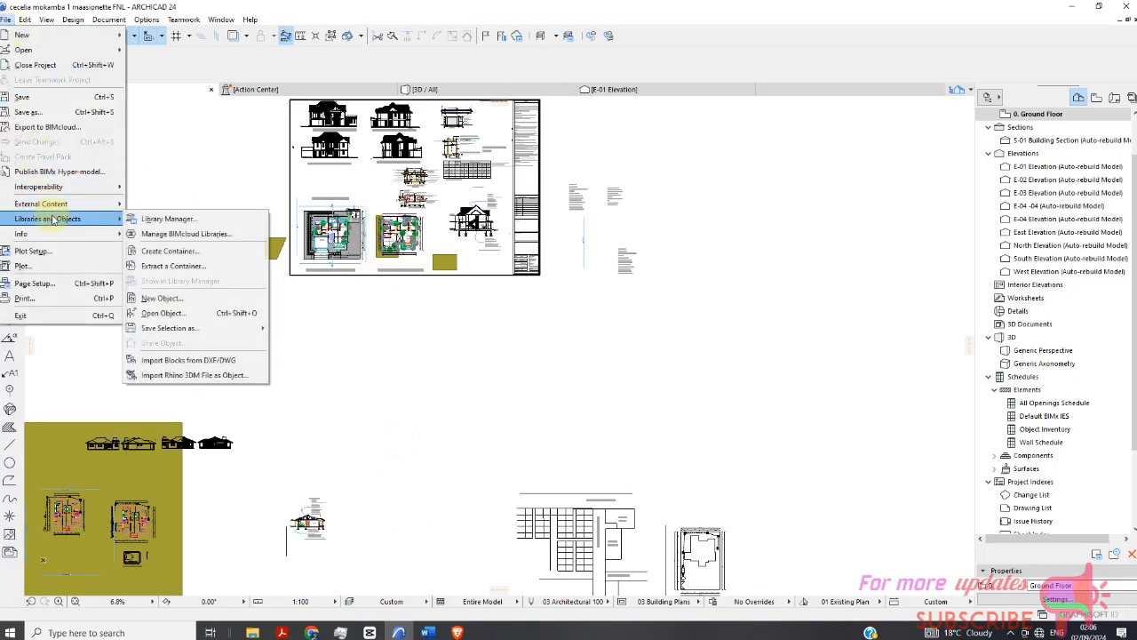
left_click(165, 220)
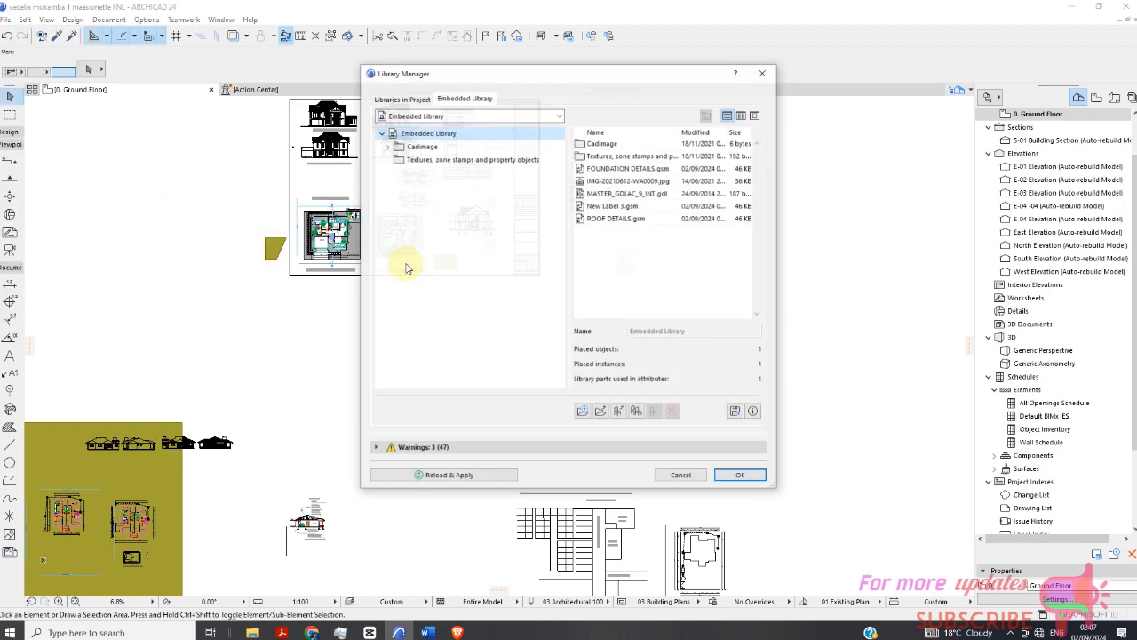
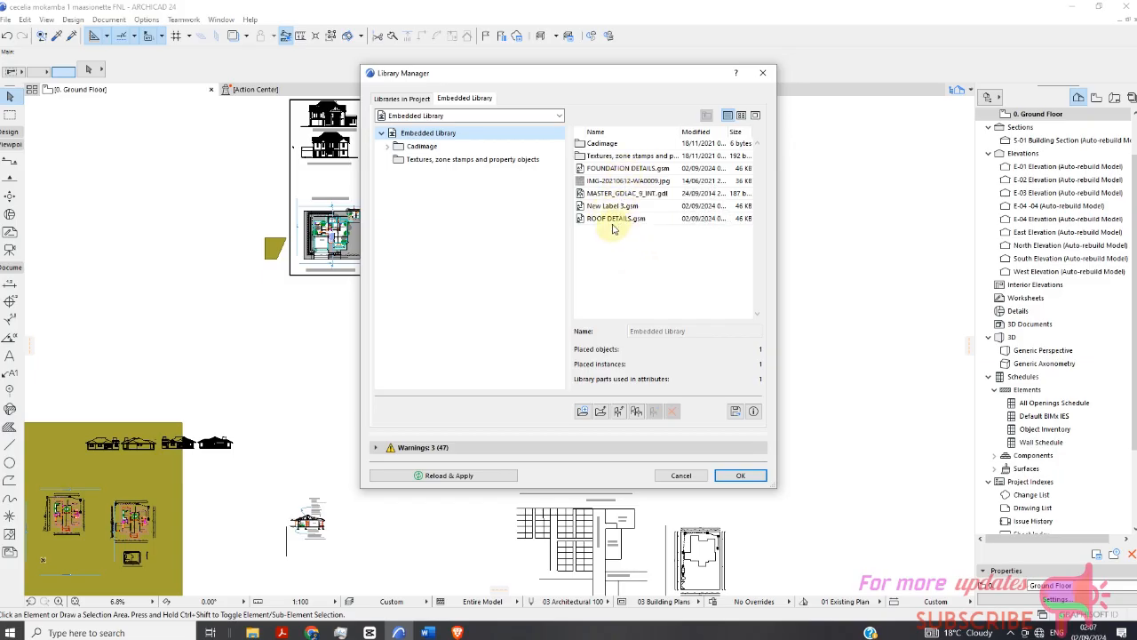
Select New Label 3 in the embedded library, then close the Library Manager without changes.
left_click(618, 207)
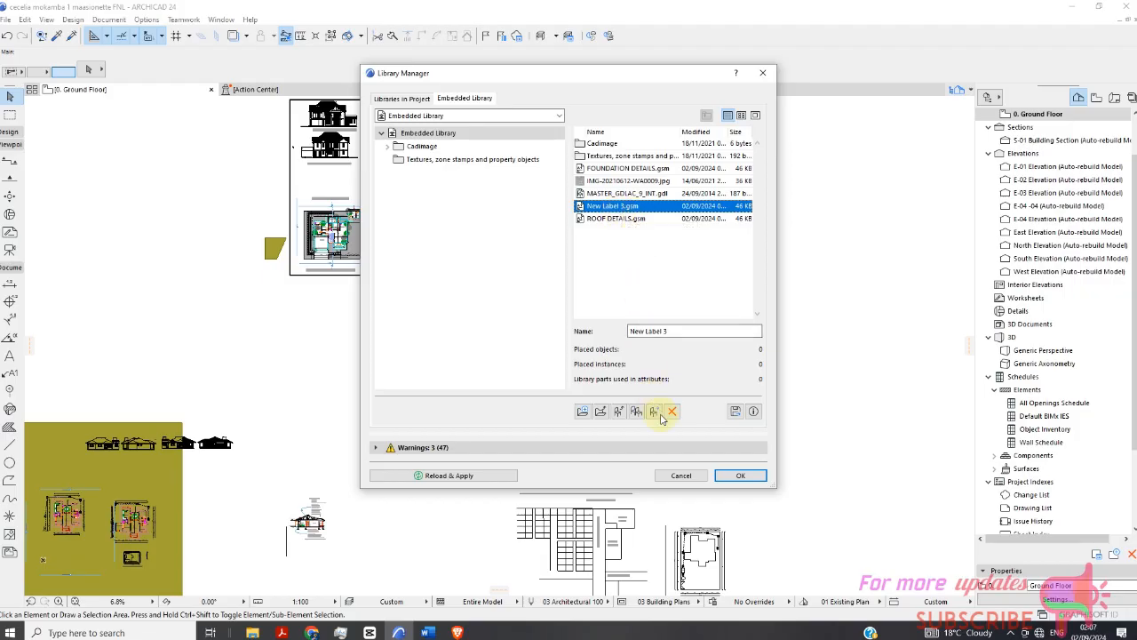
left_click(693, 475)
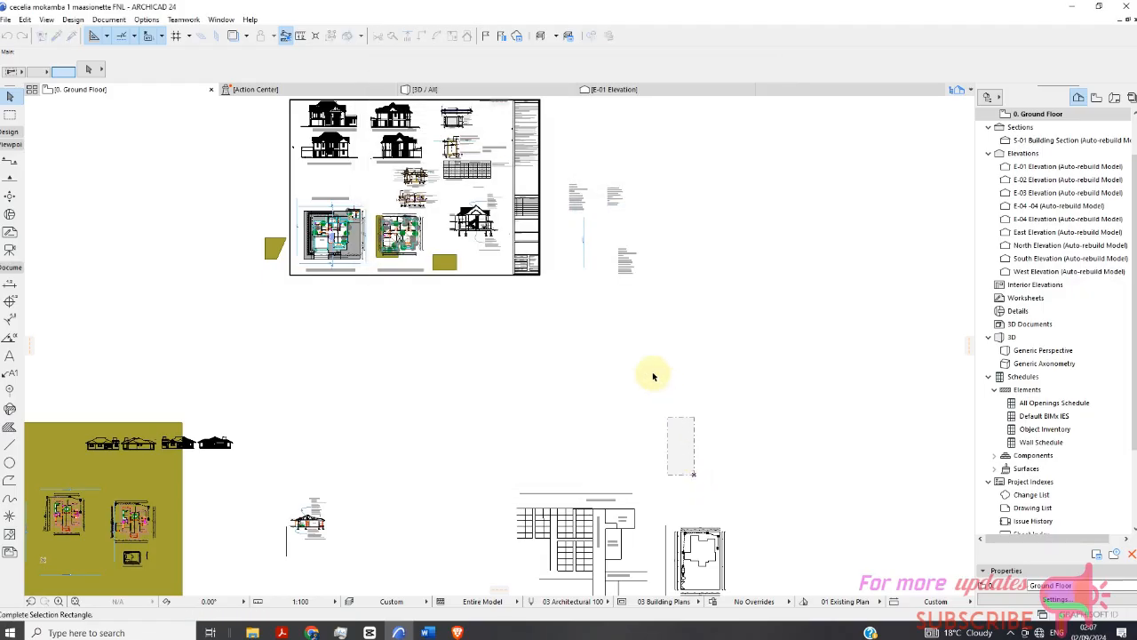
Activate the Label tool and set its label type to FOUNDATION DETAILS.
scroll(582, 301, "up", 2)
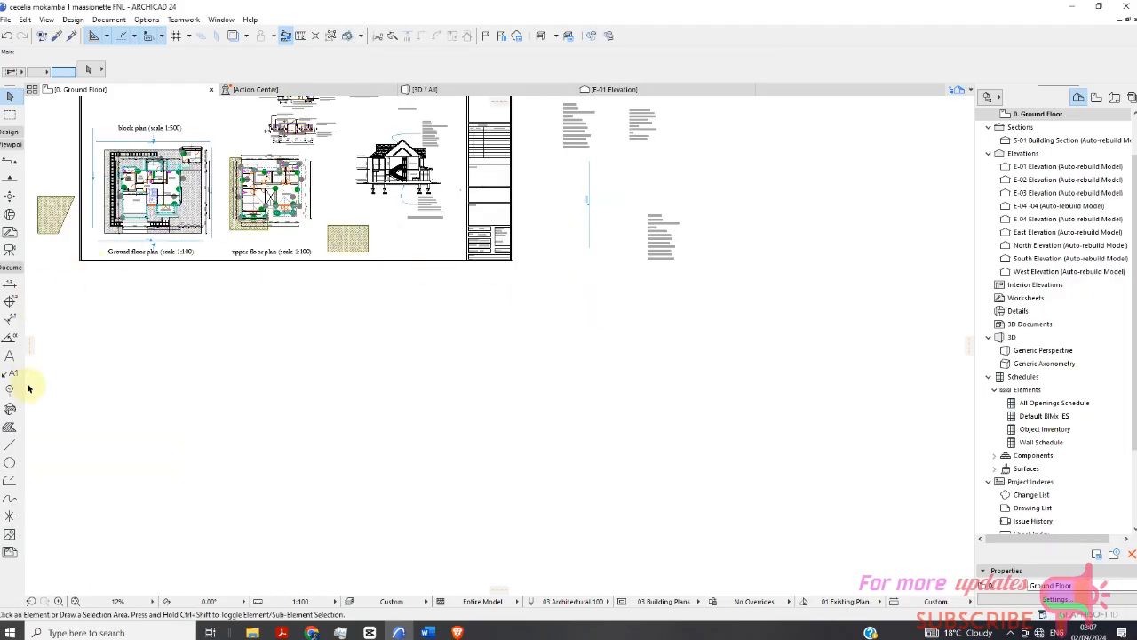
left_click(21, 381)
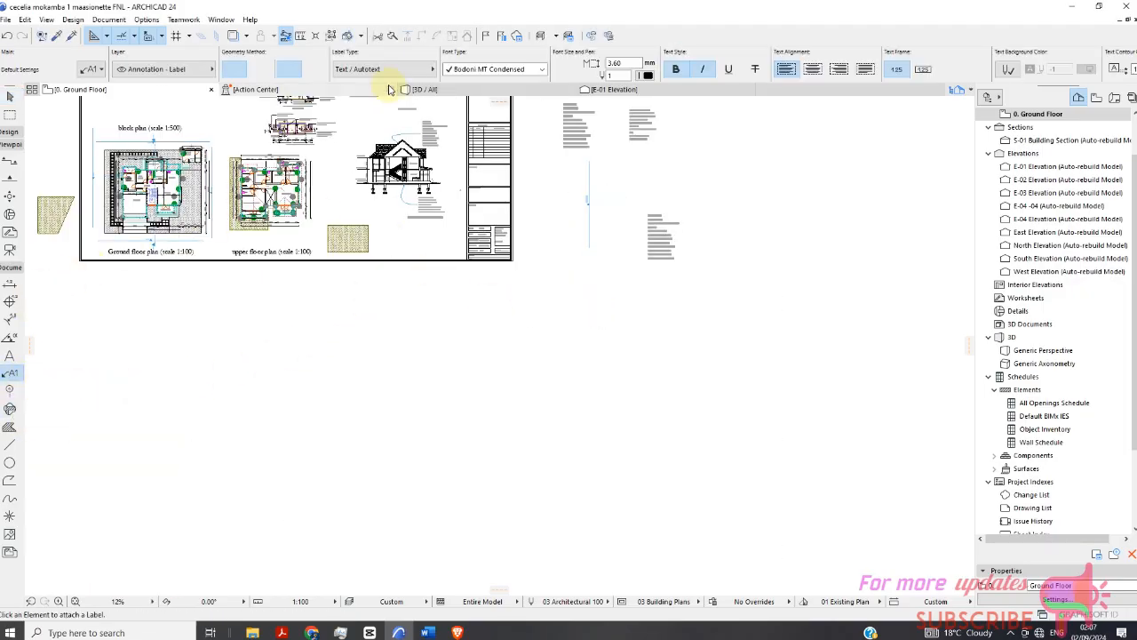
left_click(391, 75)
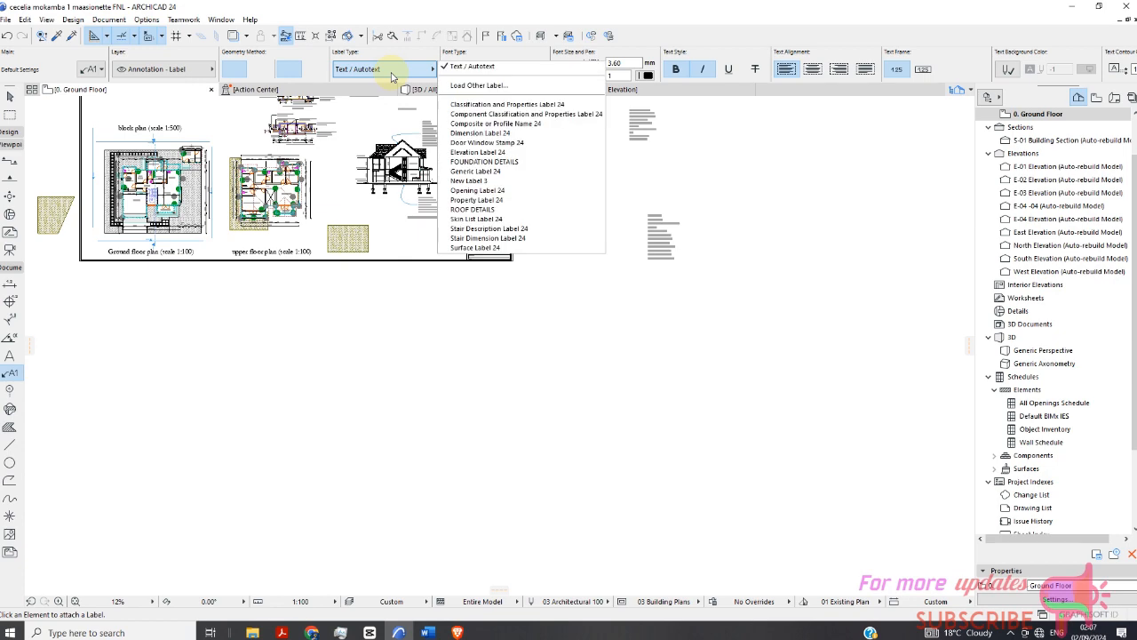
left_click(494, 161)
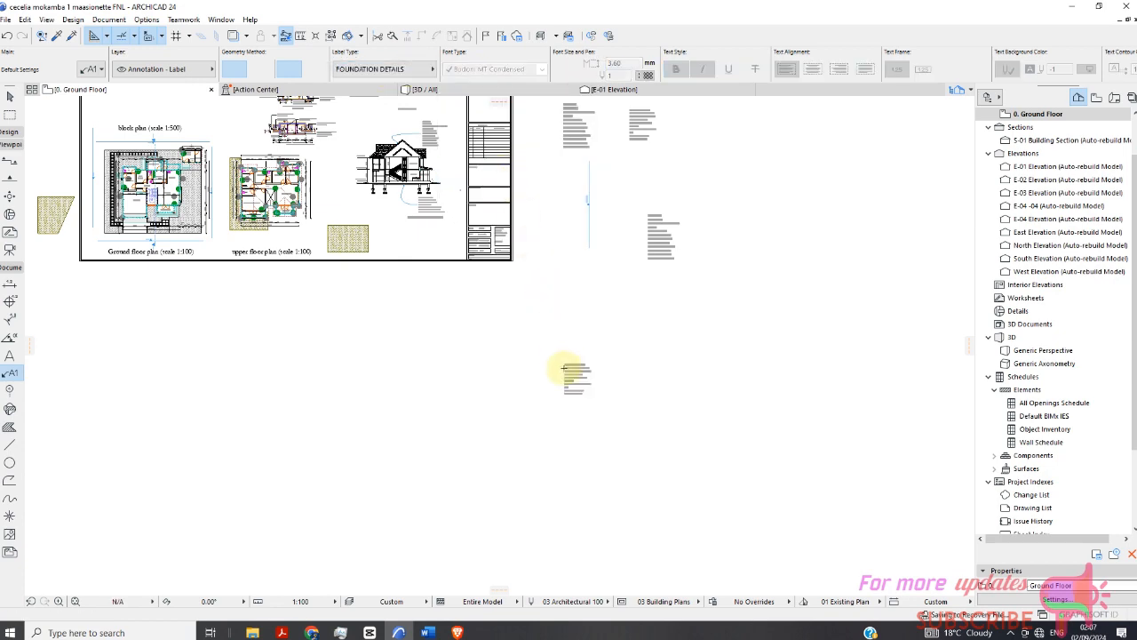
scroll(578, 383, "up", 3)
scroll(582, 355, "up", 4)
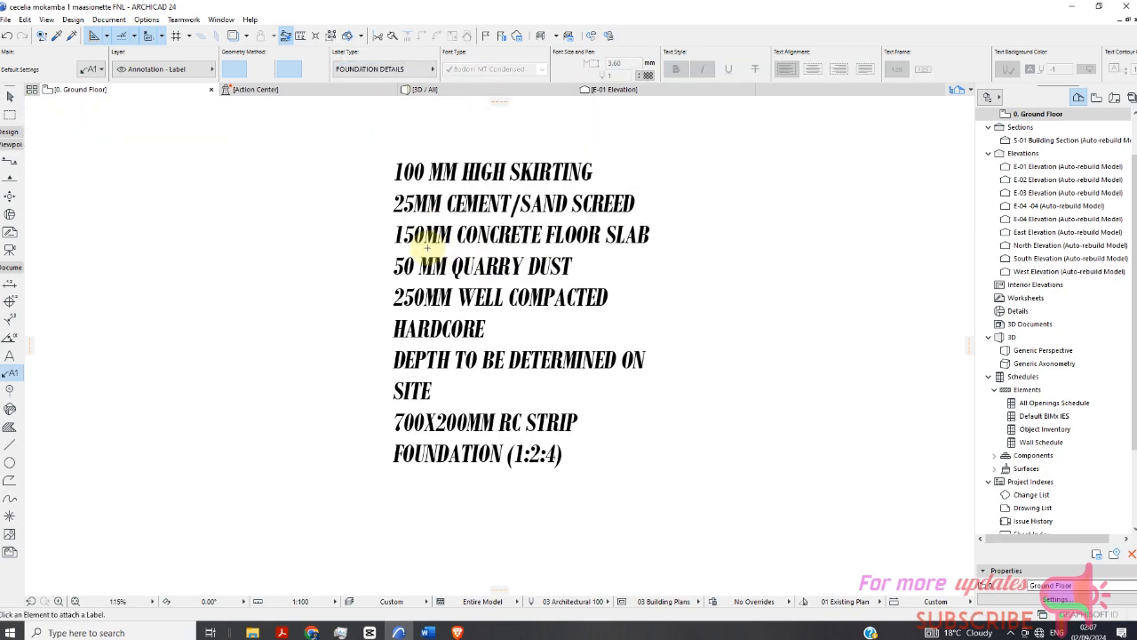
scroll(432, 193, "down", 3)
Switch the label type to ROOF DETAILS and place a test label beside the foundation notes.
left_click(388, 71)
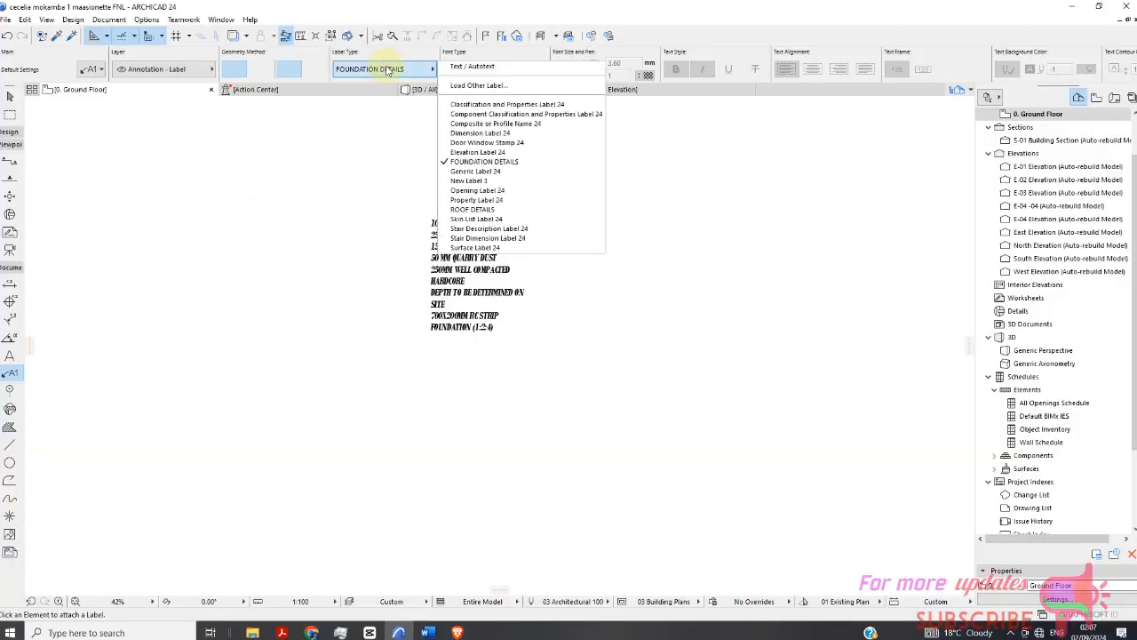
left_click(471, 210)
left_click(632, 258)
scroll(611, 270, "up", 1)
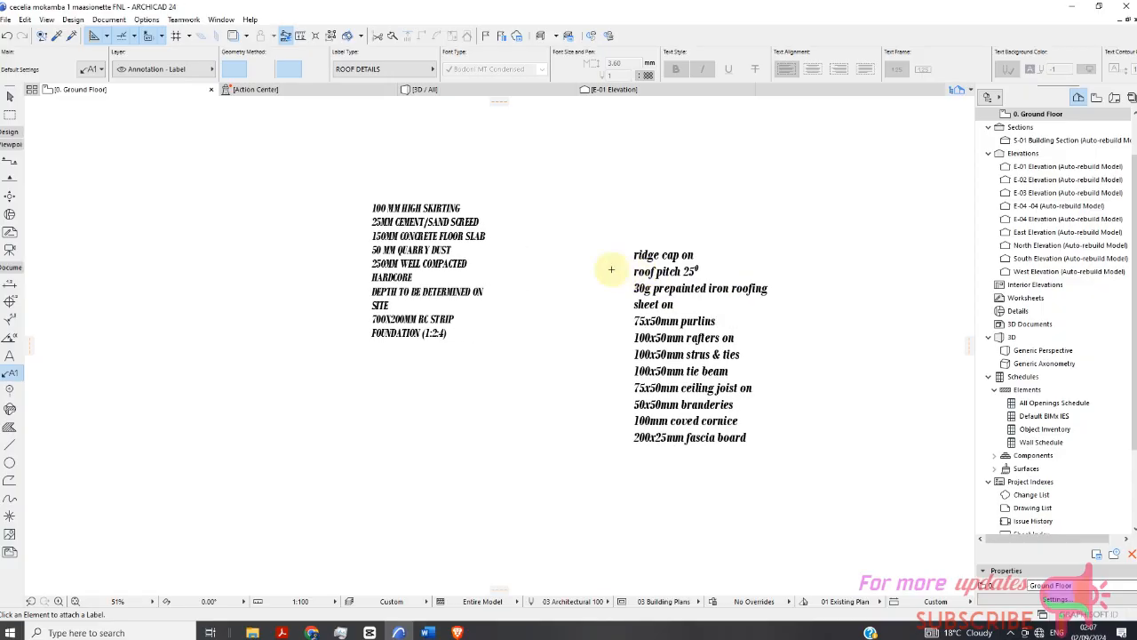
Switch the label type to New Label 3 and place another test label further right.
left_click(382, 71)
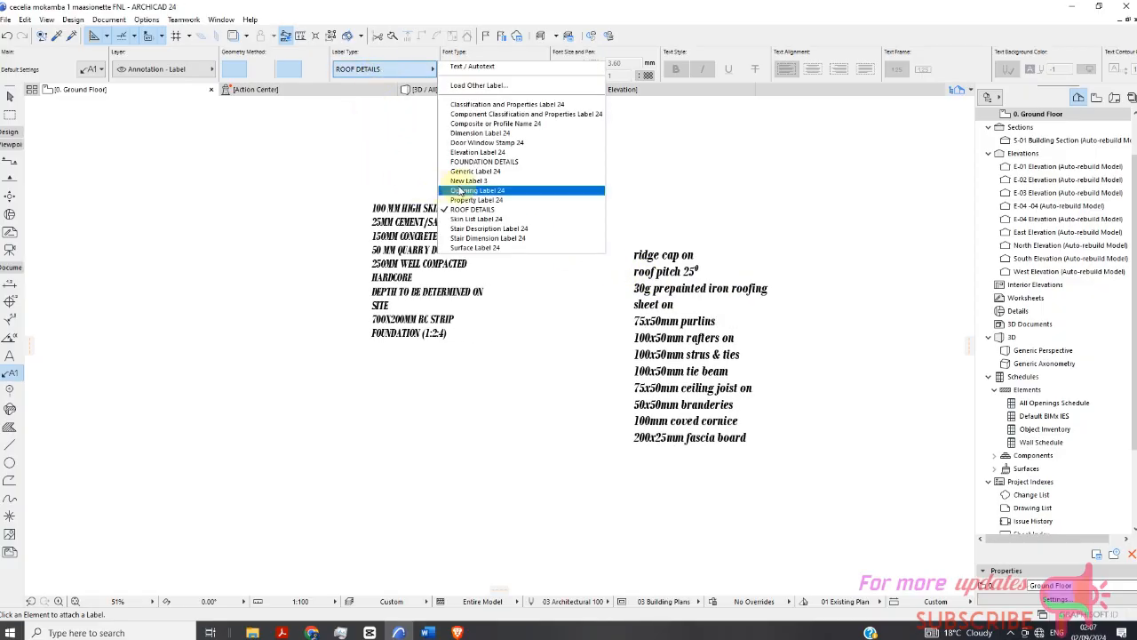
left_click(468, 180)
scroll(430, 194, "down", 3)
left_click(715, 263)
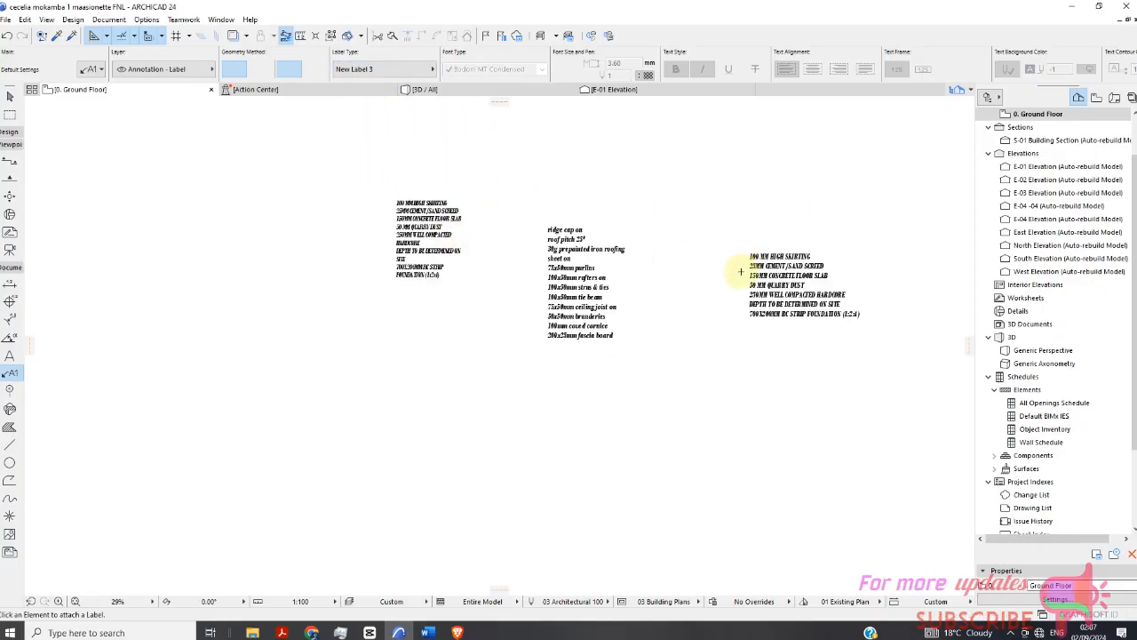
scroll(715, 264, "up", 4)
scroll(373, 227, "down", 3)
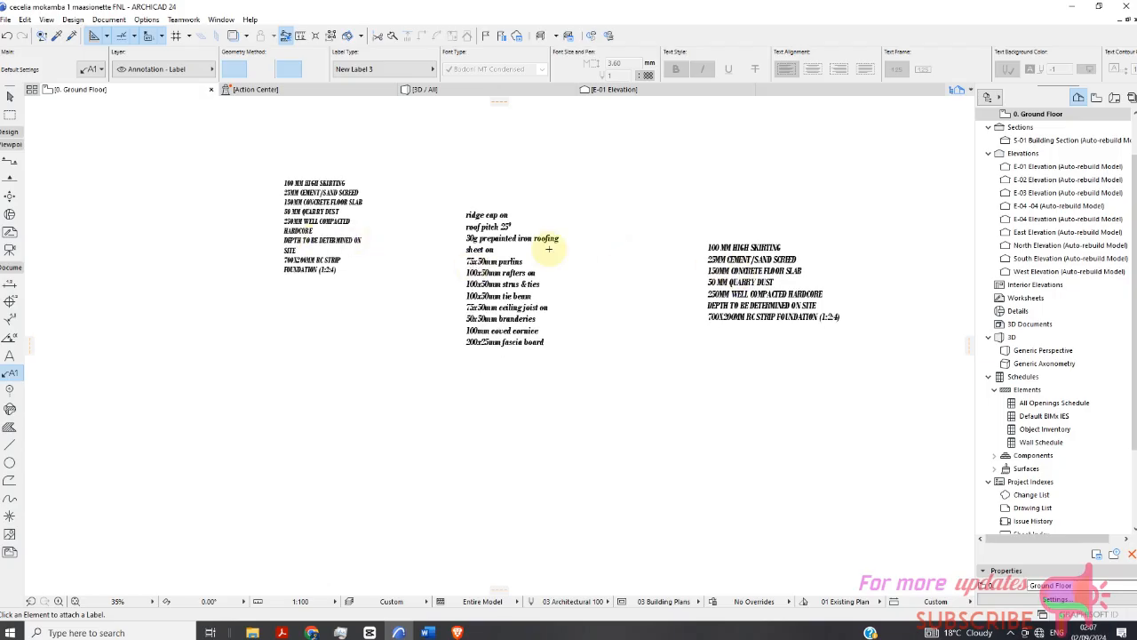
scroll(278, 216, "up", 2)
scroll(278, 215, "down", 2)
scroll(278, 216, "down", 1)
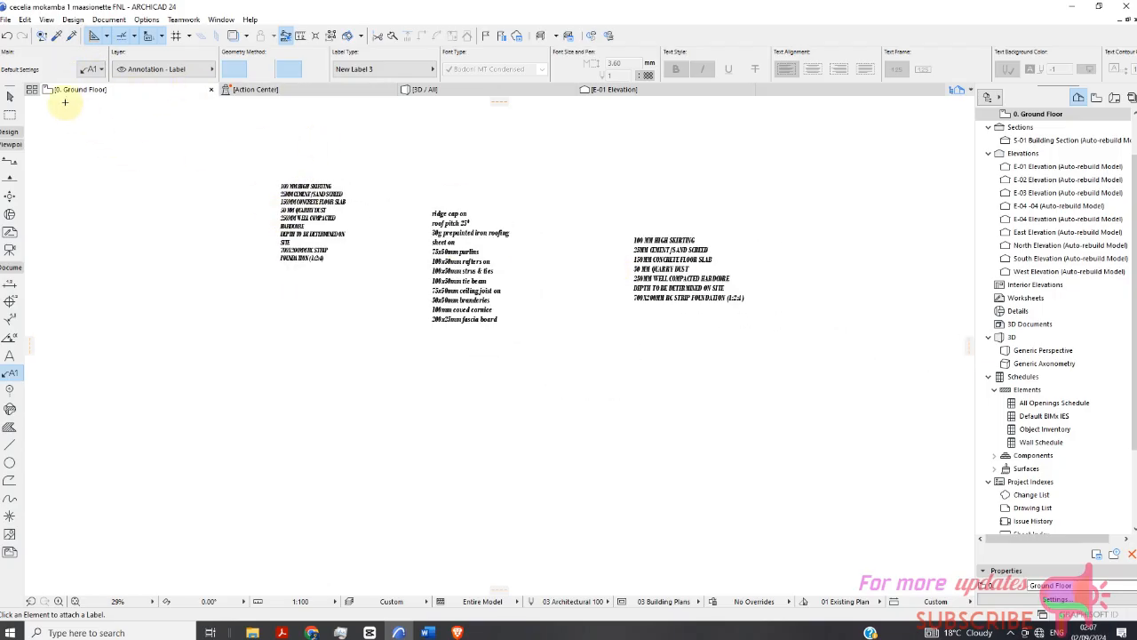
Open the Library Manager, delete New Label 3 from the embedded library, and reload and apply the library.
left_click(6, 20)
mouse_move(32, 203)
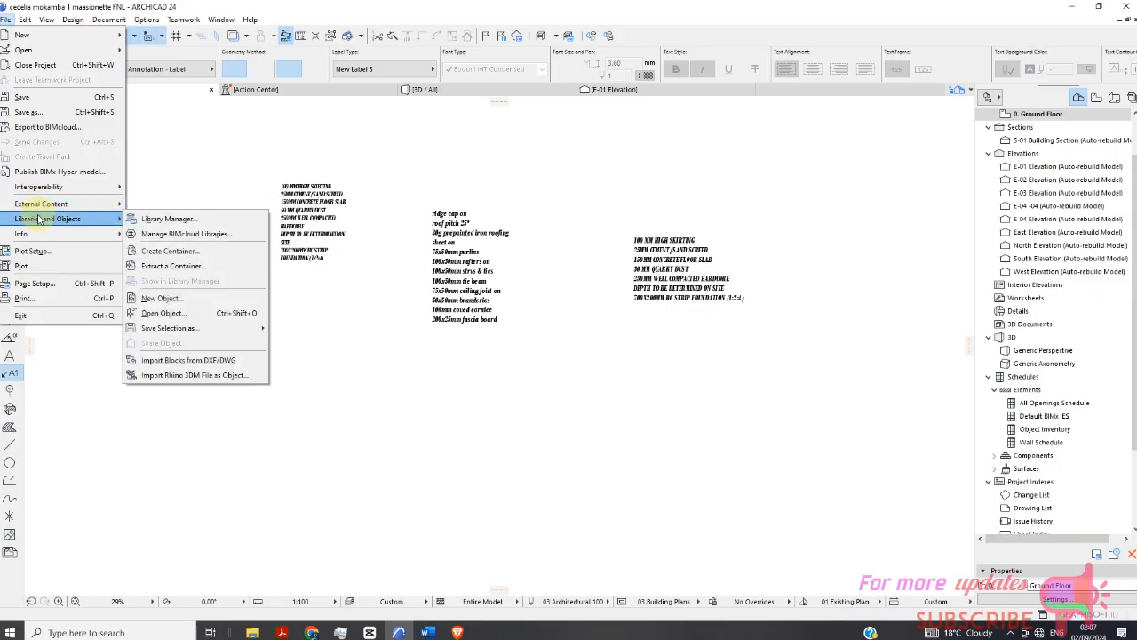
left_click(164, 219)
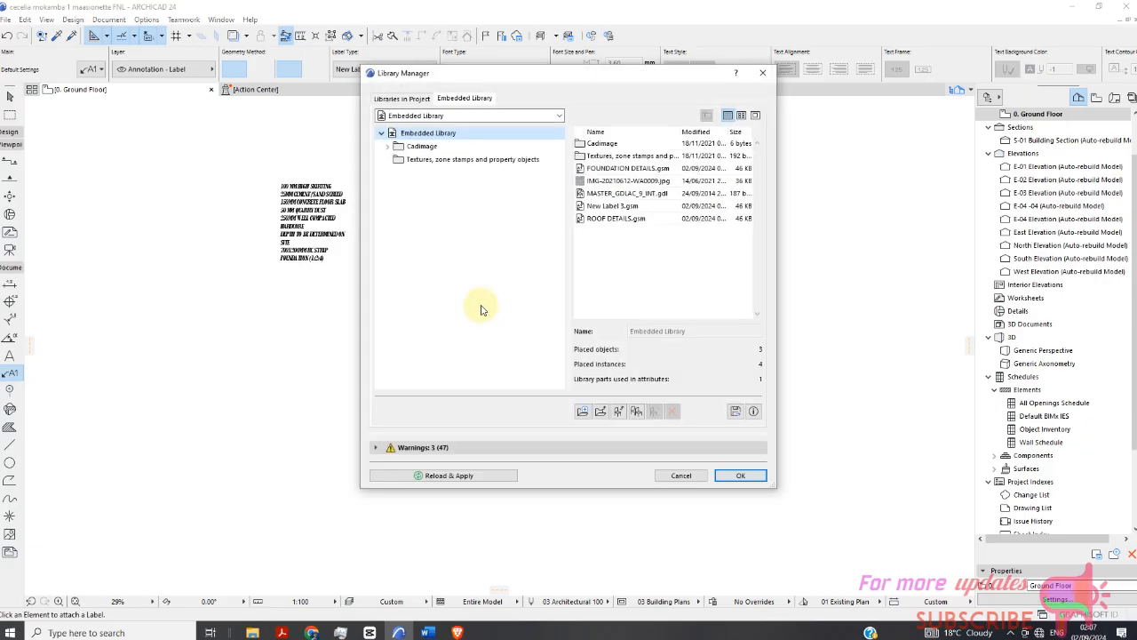
left_click(611, 207)
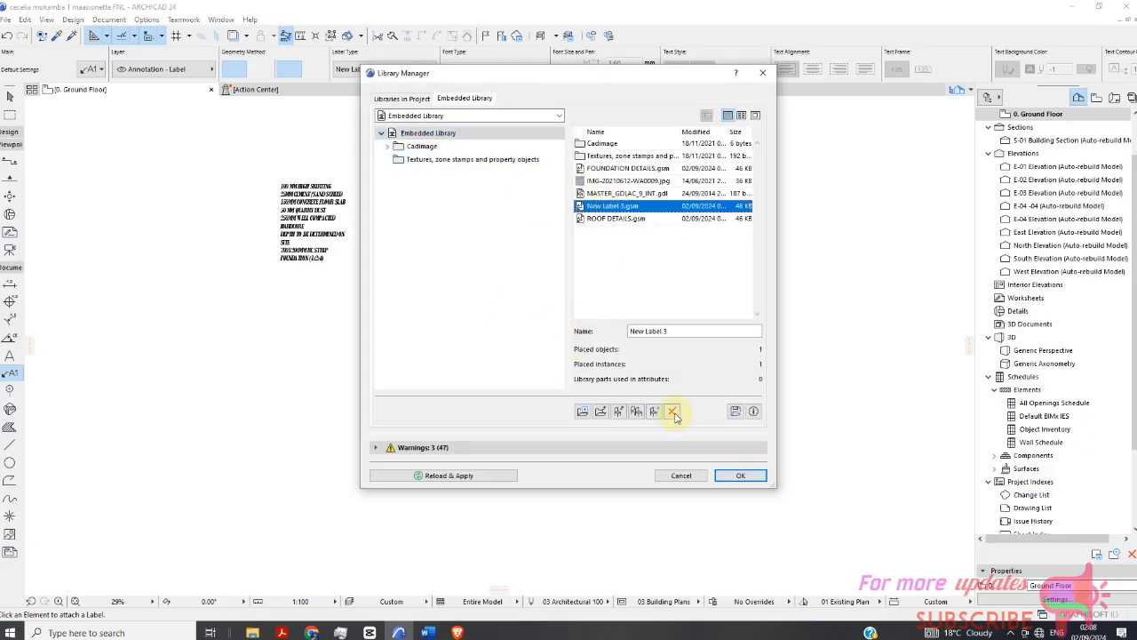
left_click(673, 412)
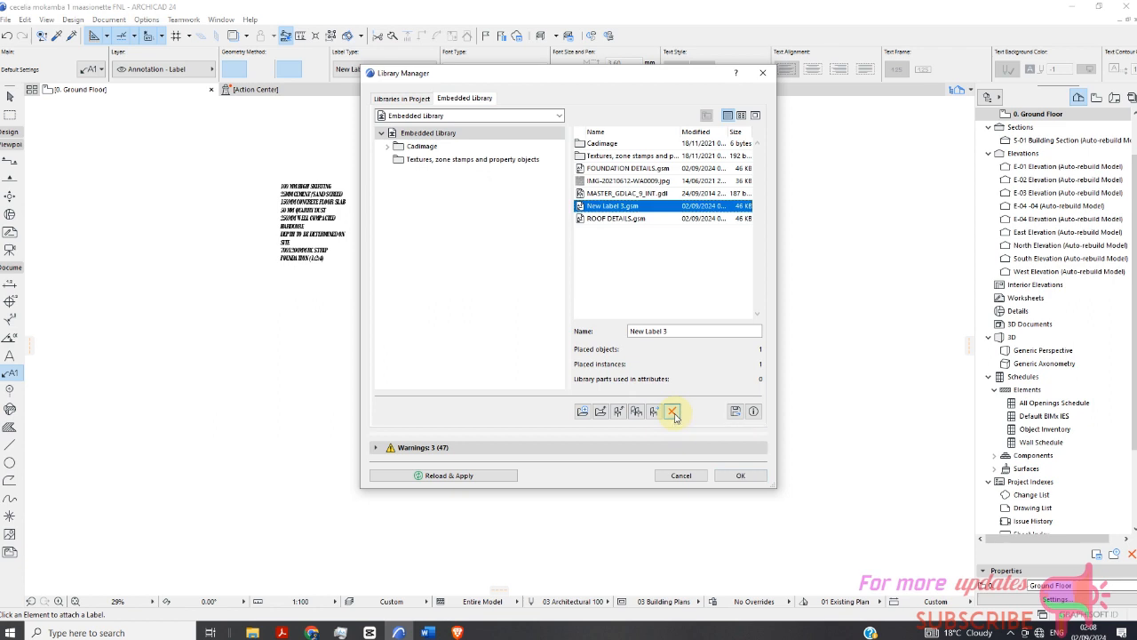
left_click(640, 260)
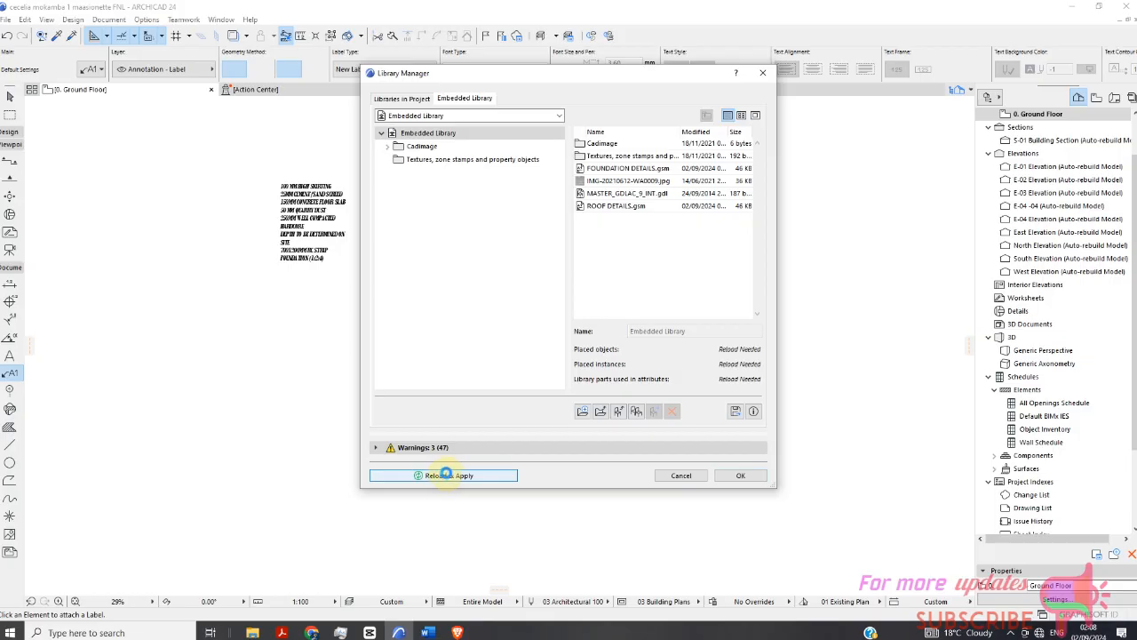
left_click(446, 475)
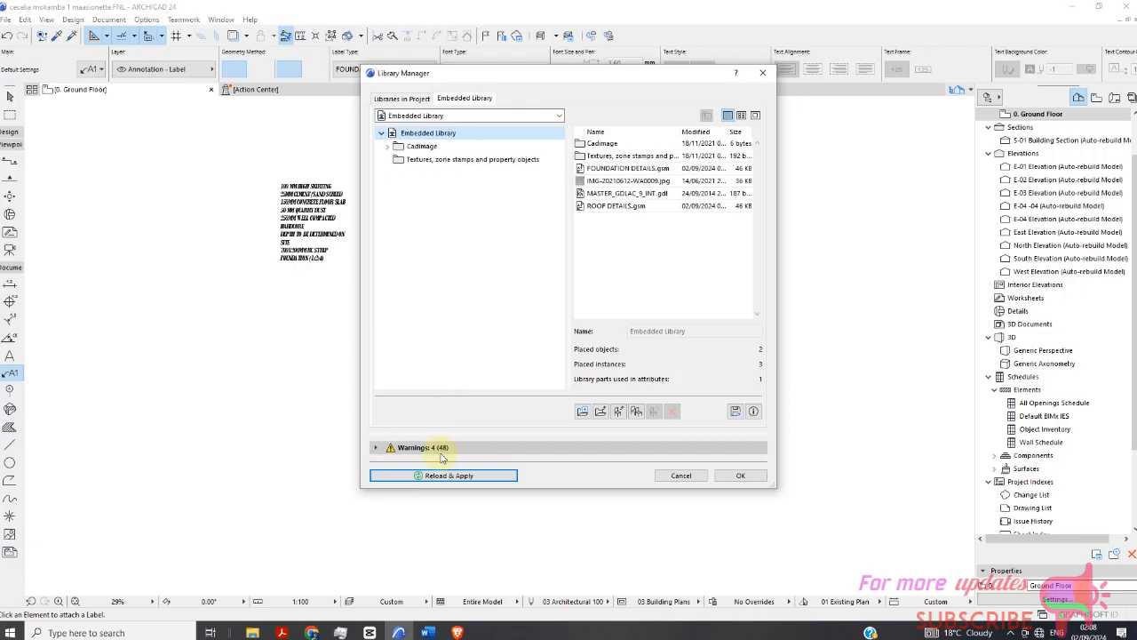
left_click(739, 476)
Reopen the Library Manager to review the remaining embedded library parts, then close it.
scroll(662, 233, "up", 2)
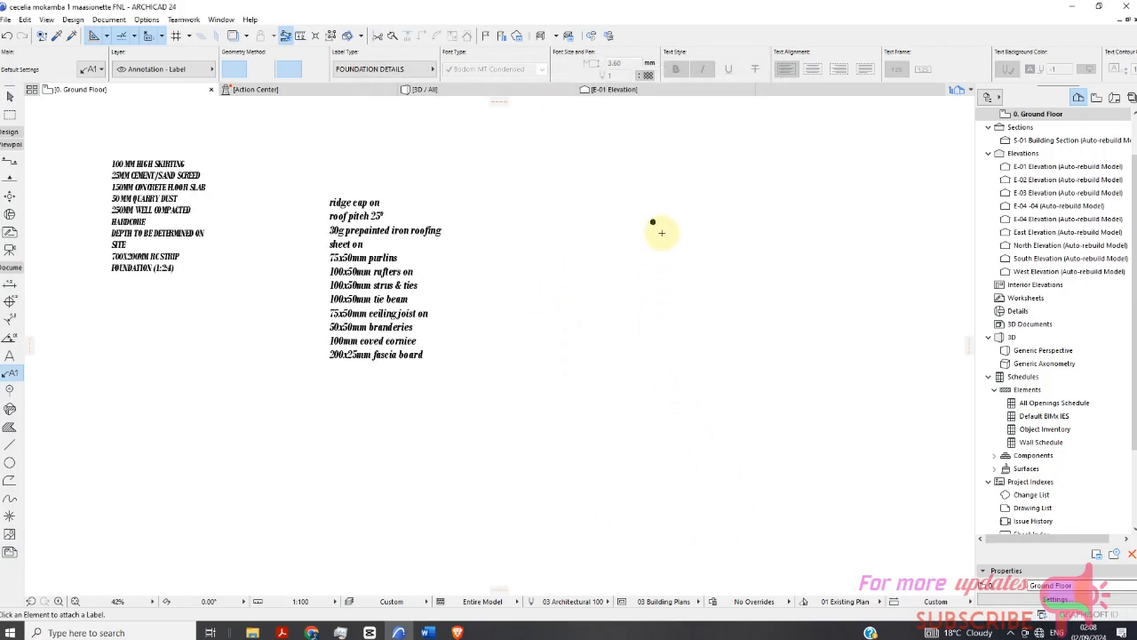
middle_click_drag(662, 232, 580, 233)
scroll(382, 243, "down", 1)
left_click(6, 21)
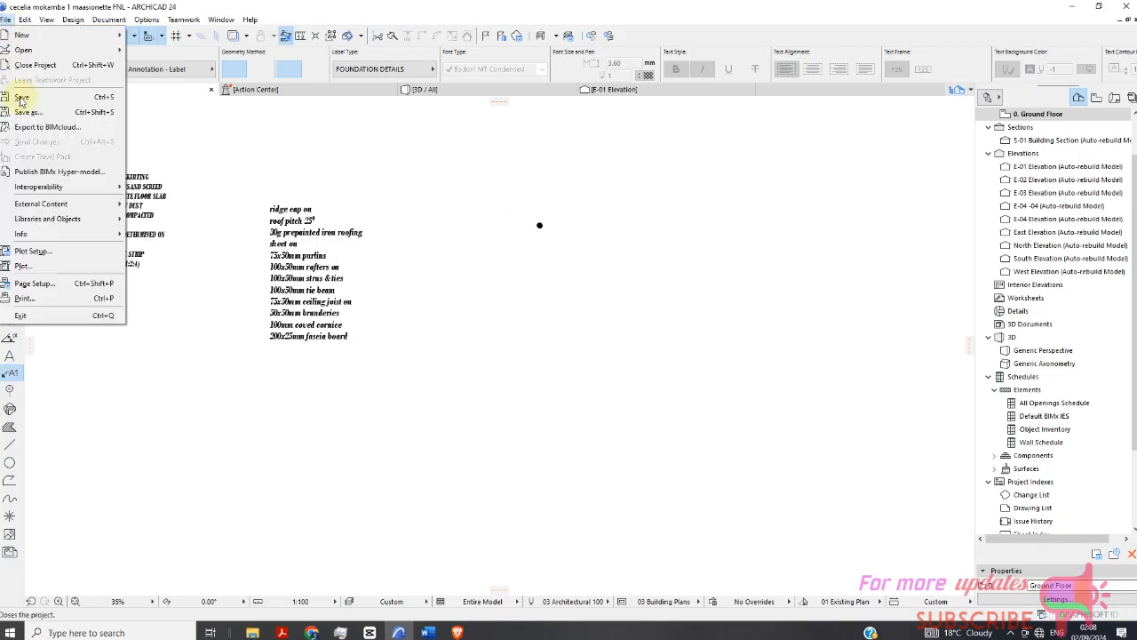
mouse_move(45, 219)
left_click(165, 223)
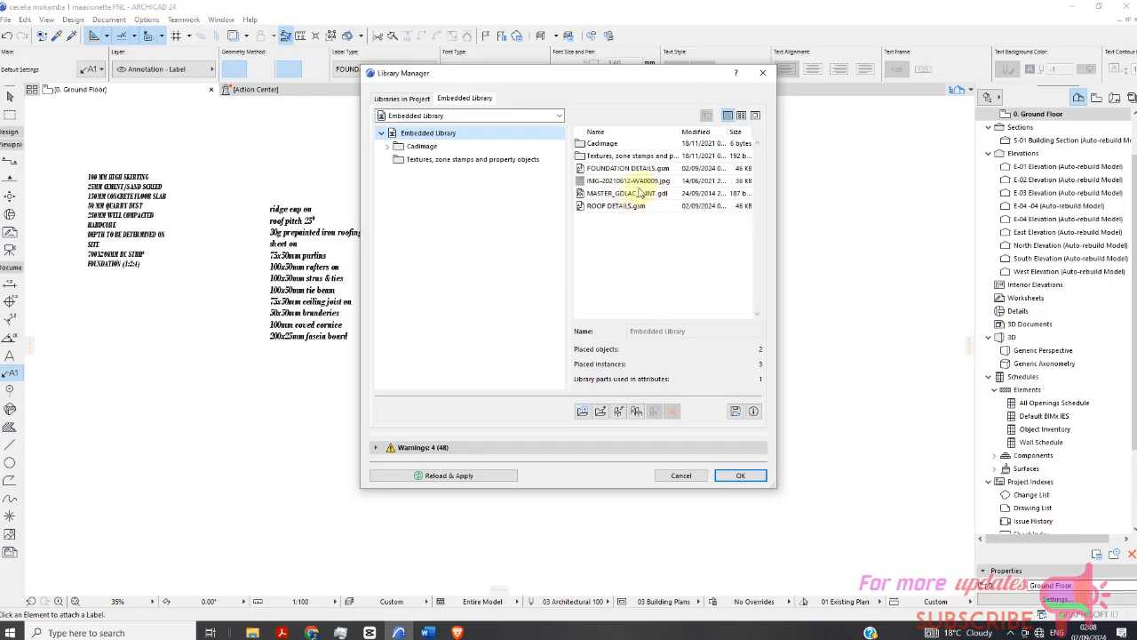
left_click(681, 476)
scroll(524, 269, "down", 3)
scroll(529, 258, "up", 2)
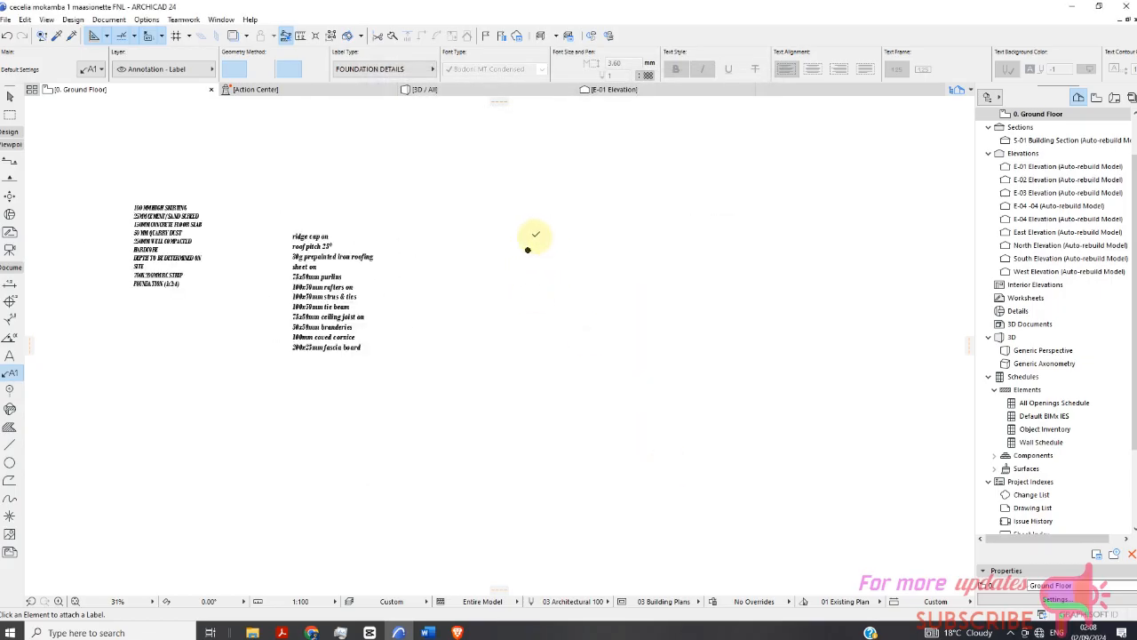
scroll(534, 238, "up", 1)
key("Escape")
scroll(527, 255, "up", 4)
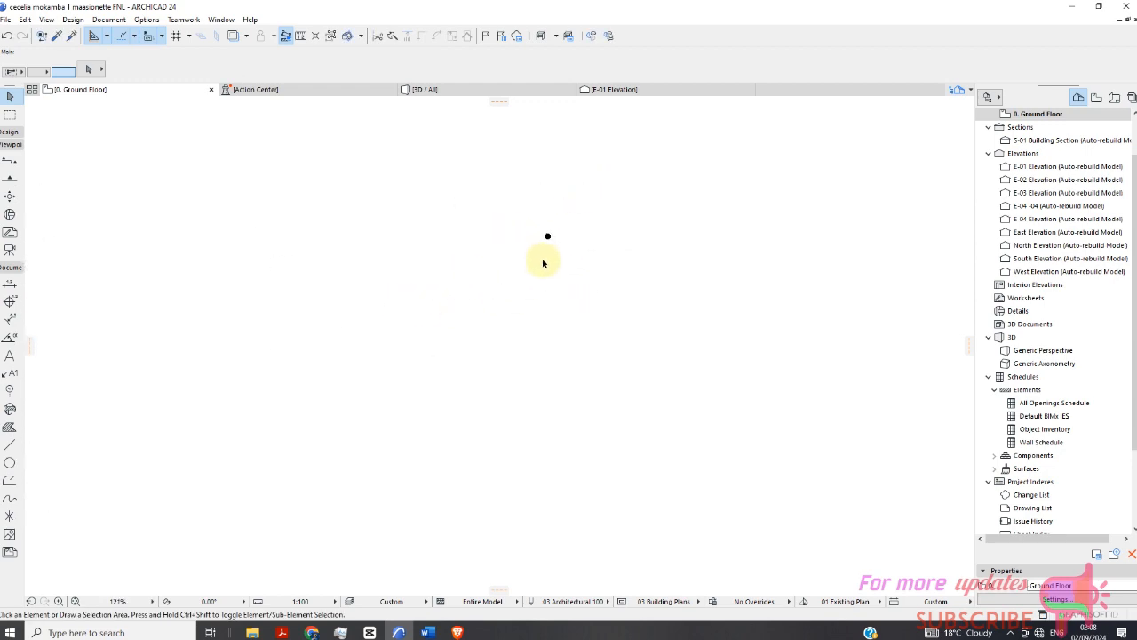
scroll(534, 256, "down", 10)
scroll(484, 273, "down", 1)
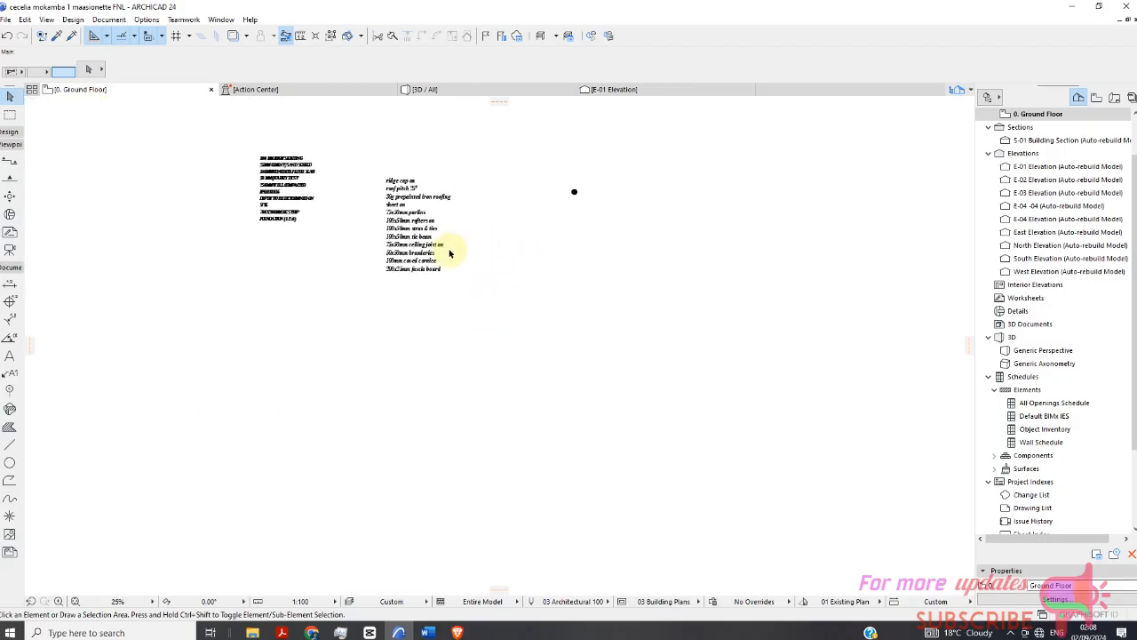
Minimize the program window and dismiss the ARCHICAD Project Recovery dialog on the desktop.
left_click(1070, 13)
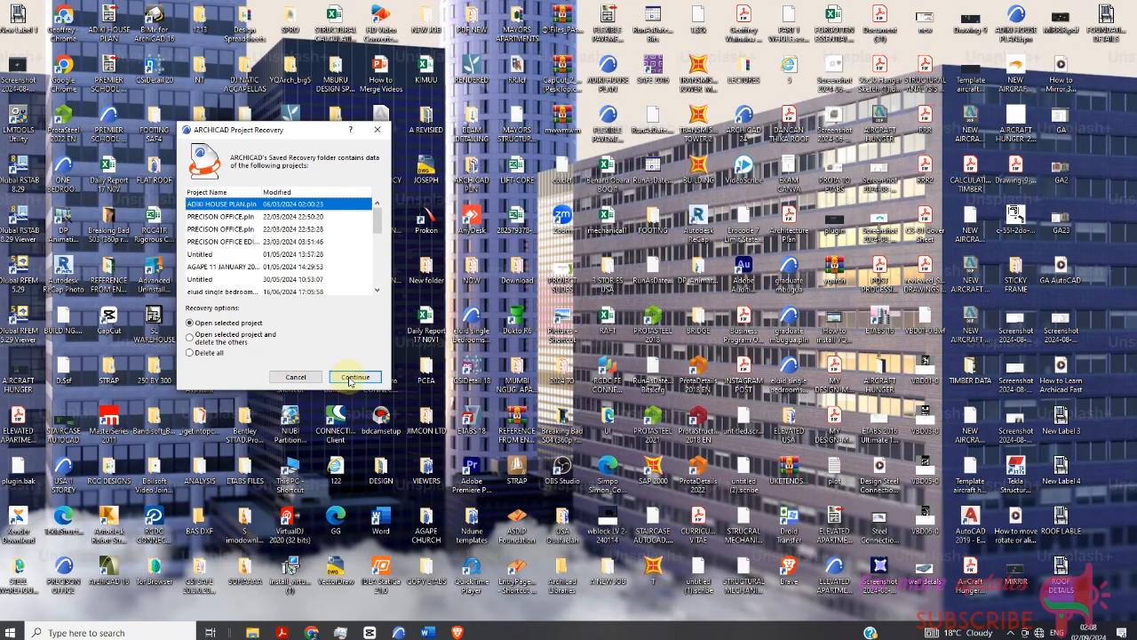
left_click(296, 377)
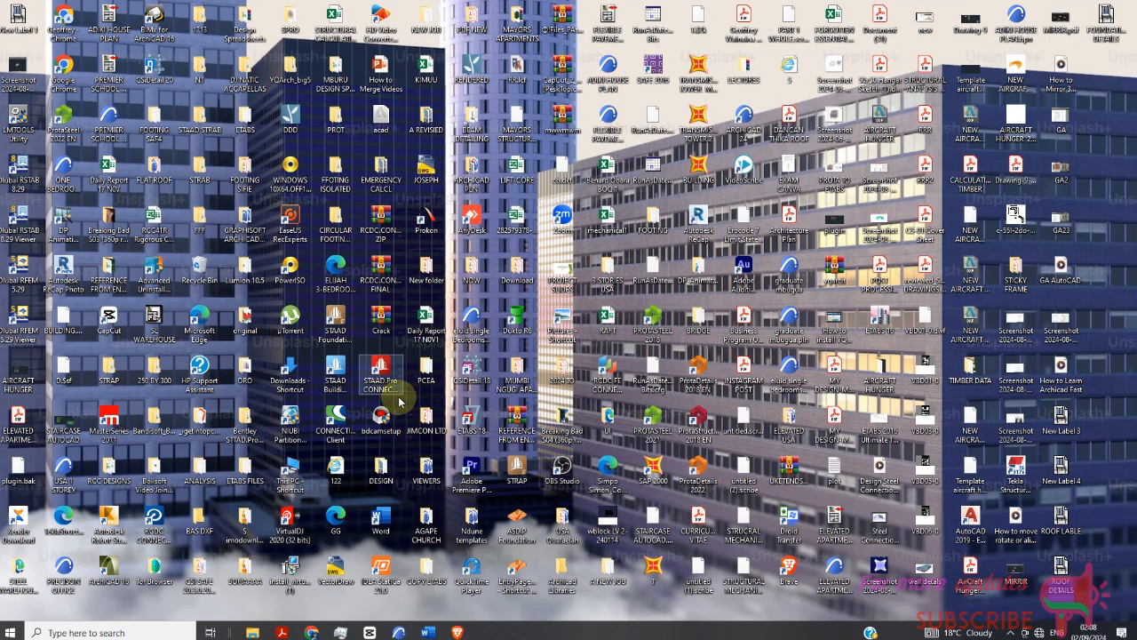
mouse_move(399, 631)
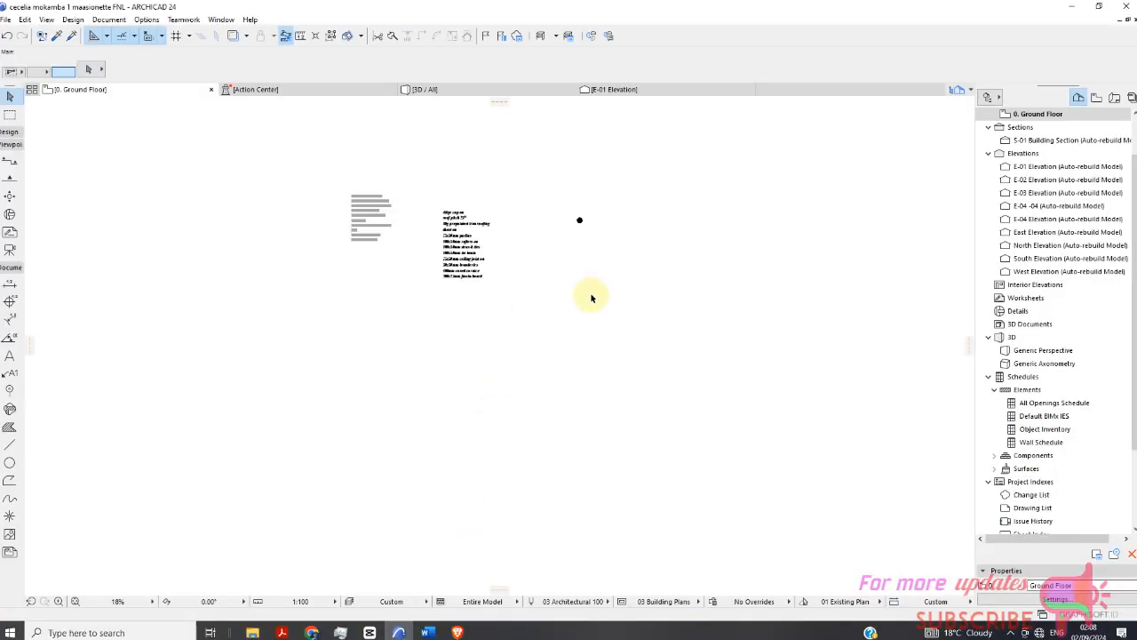
Zoom around the section sheet to inspect the roof notes and floor notes labels on the section drawing.
scroll(592, 297, "down", 4)
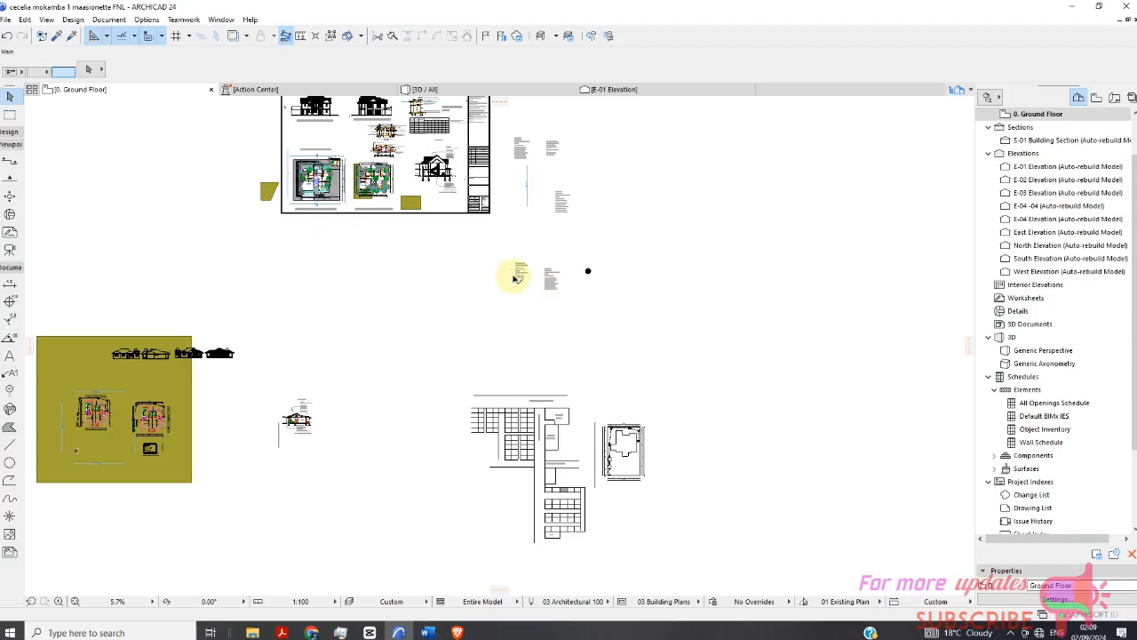
scroll(435, 182, "up", 8)
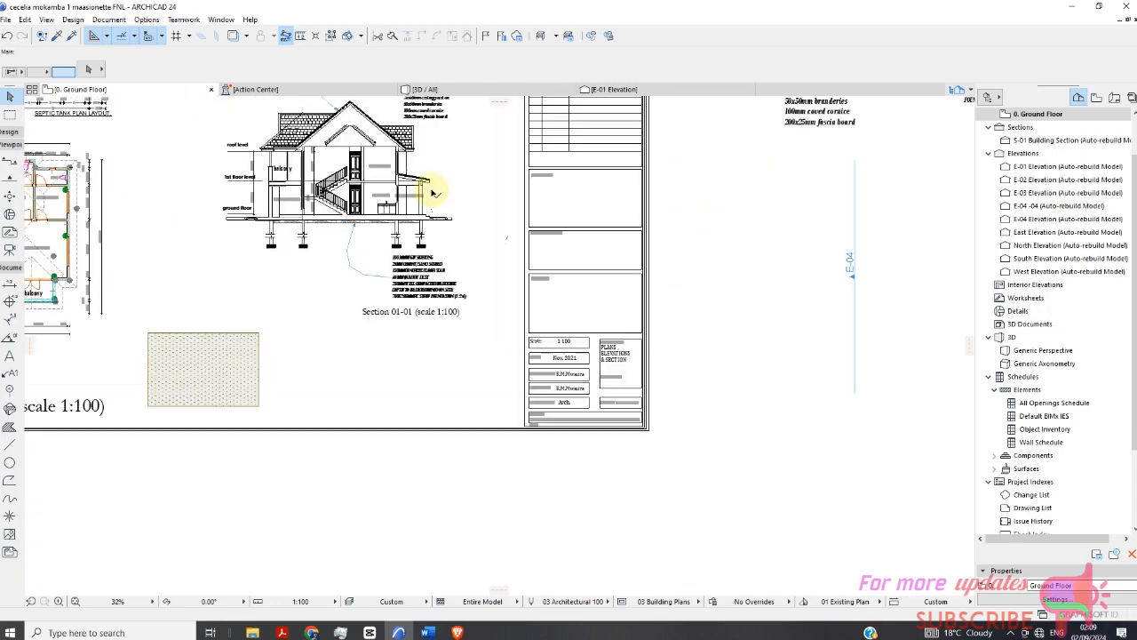
scroll(451, 246, "up", 5)
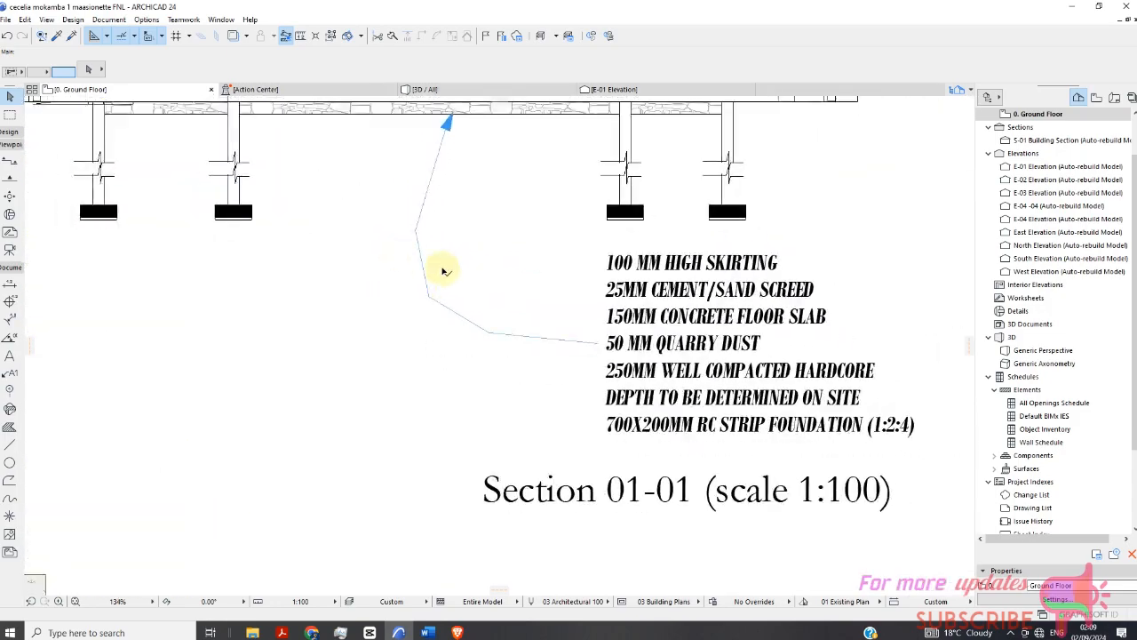
scroll(453, 302, "down", 5)
scroll(502, 239, "up", 6)
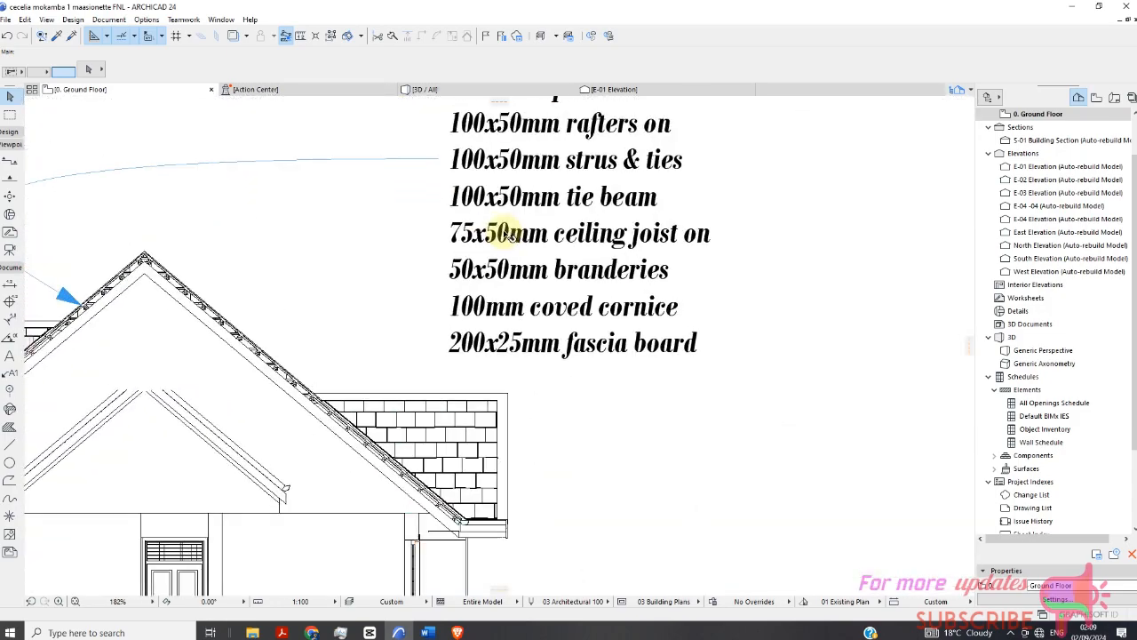
scroll(508, 233, "down", 8)
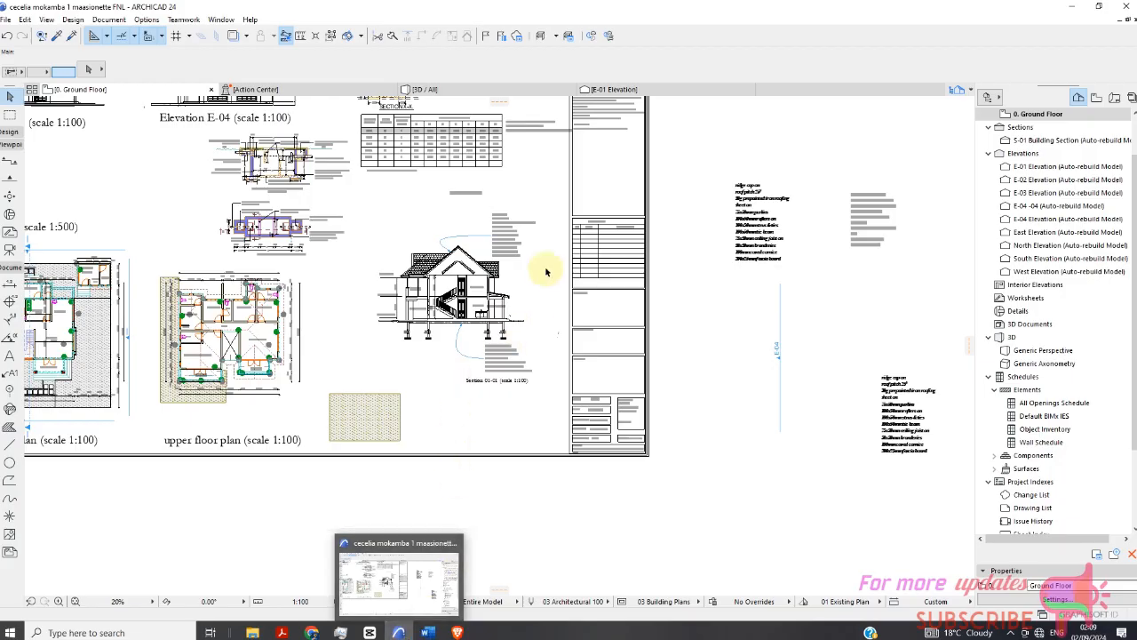
scroll(530, 252, "up", 5)
scroll(531, 252, "down", 5)
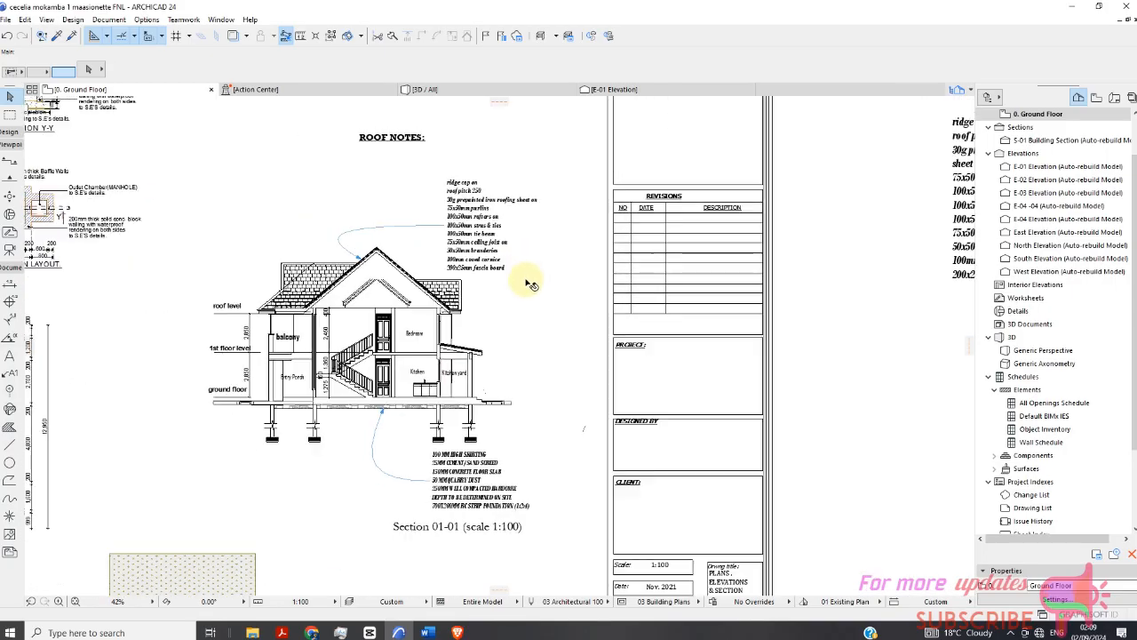
scroll(495, 270, "up", 4)
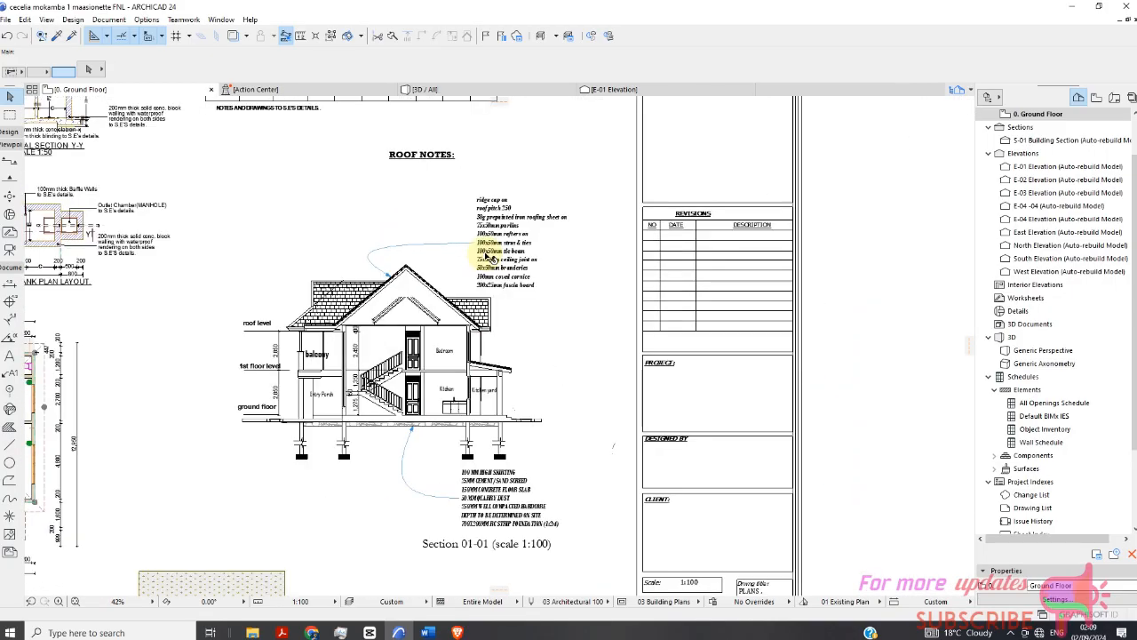
Select the roof notes label and straighten its leader line between the roof ridge and the text.
left_click(493, 262)
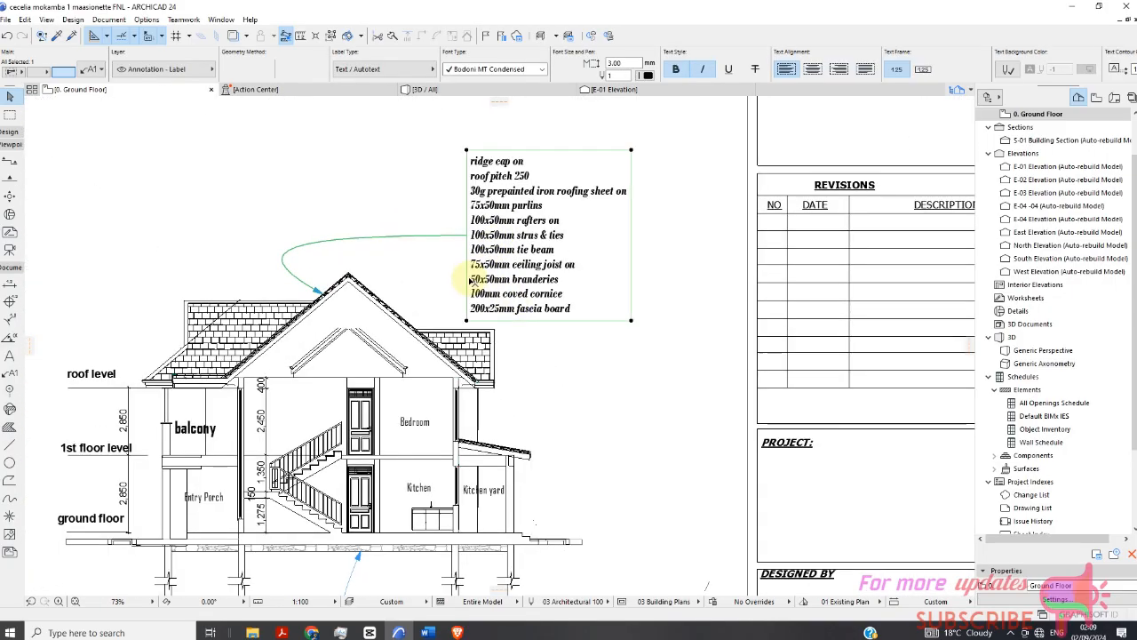
scroll(471, 280, "down", 2)
scroll(385, 253, "down", 1)
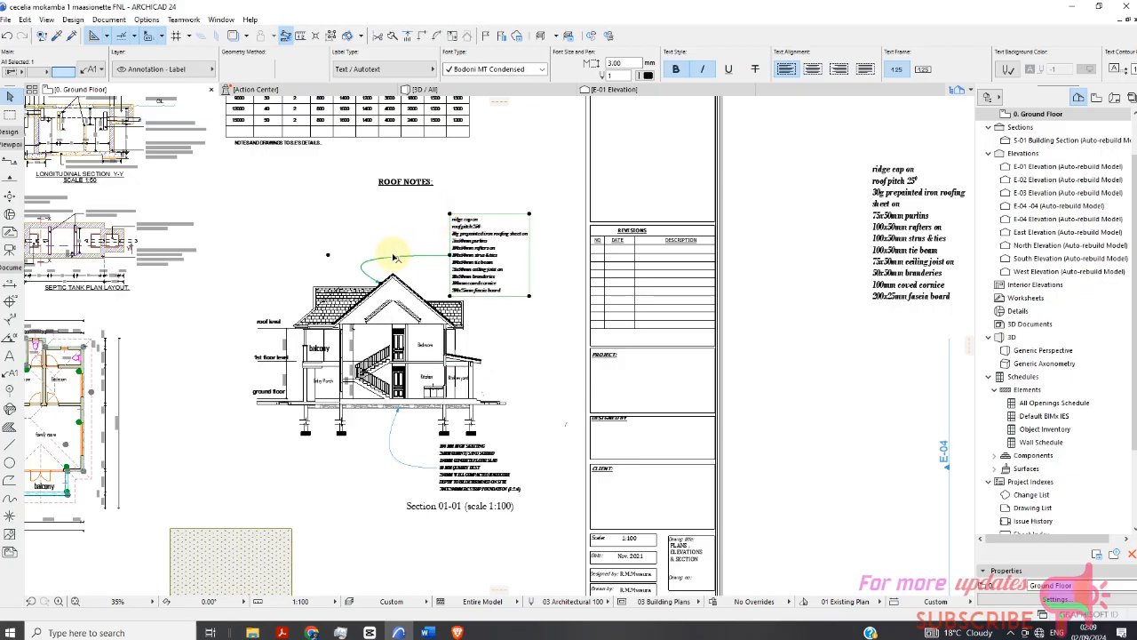
scroll(362, 263, "up", 1)
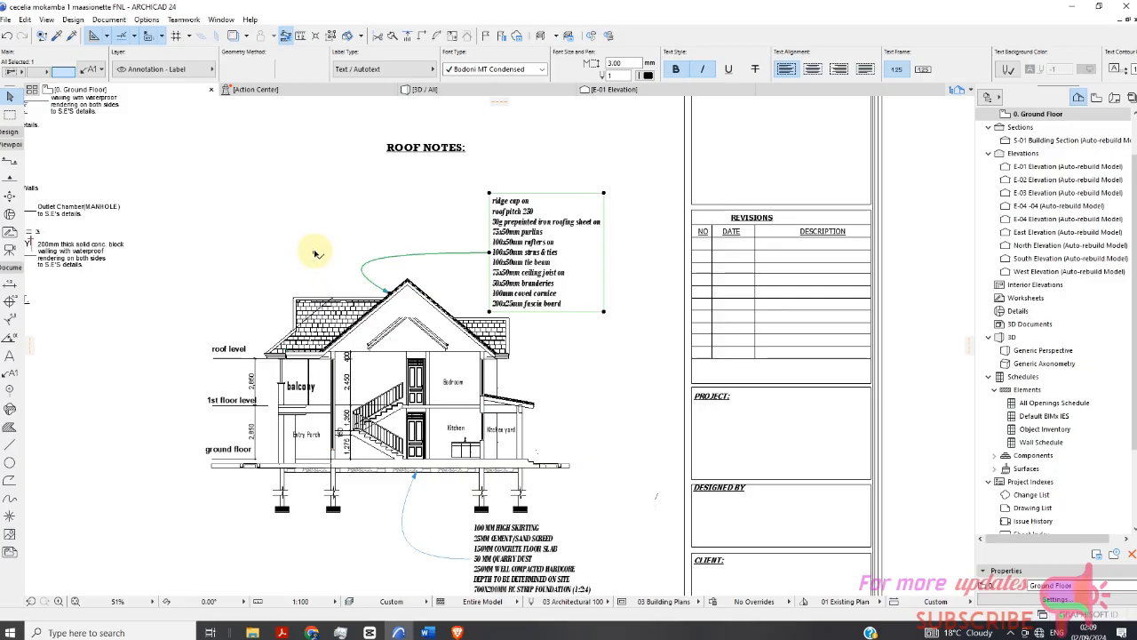
left_click(315, 254)
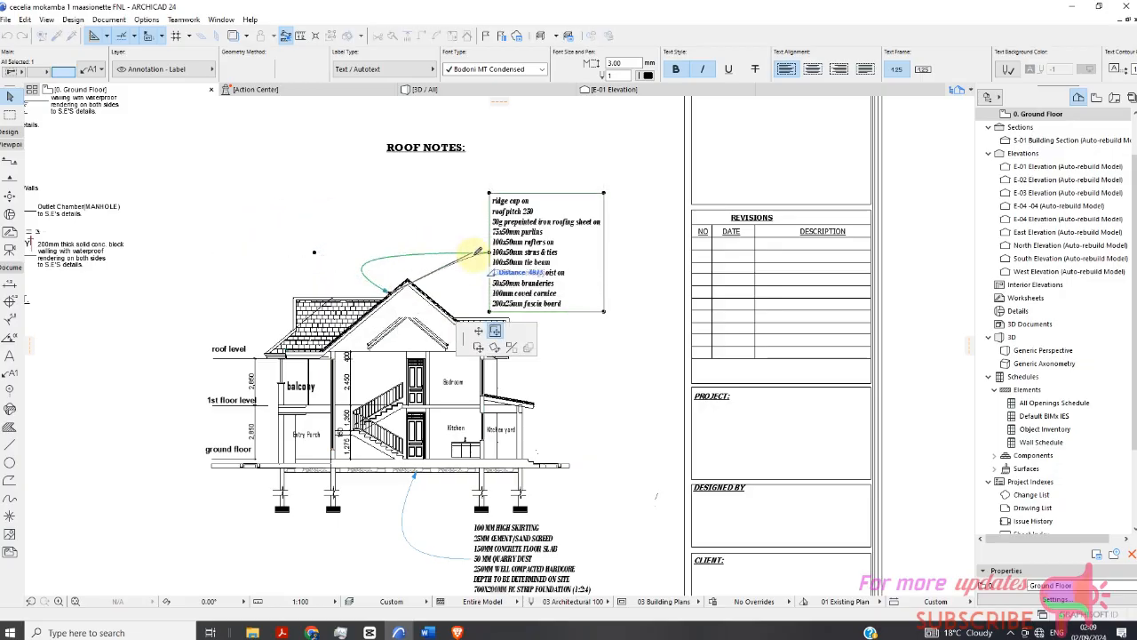
left_click(481, 245)
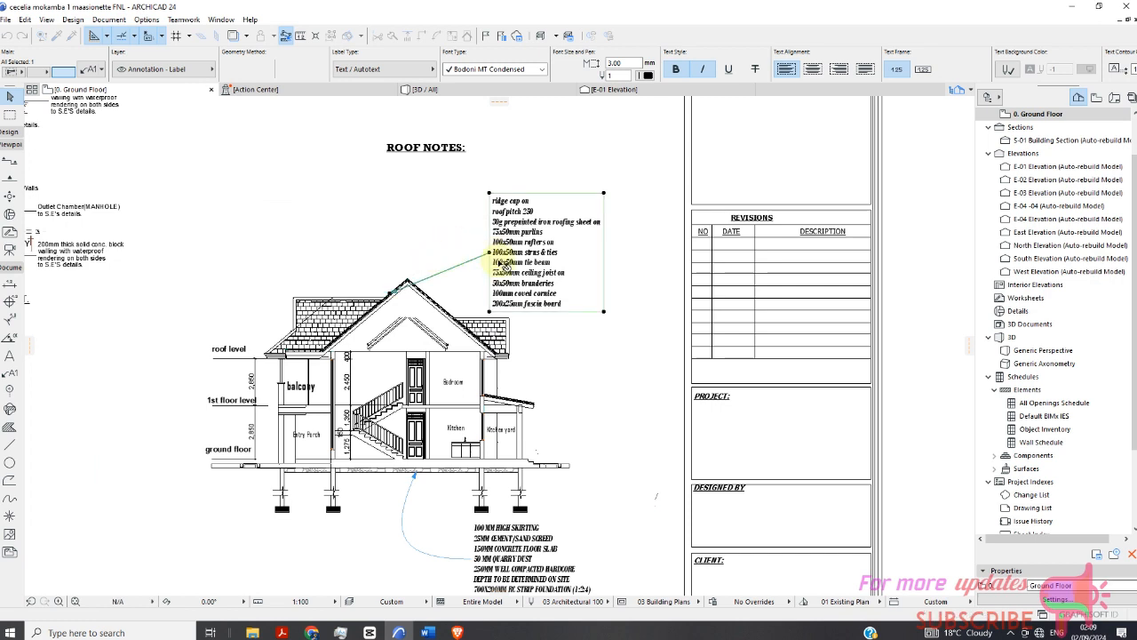
left_click(480, 252)
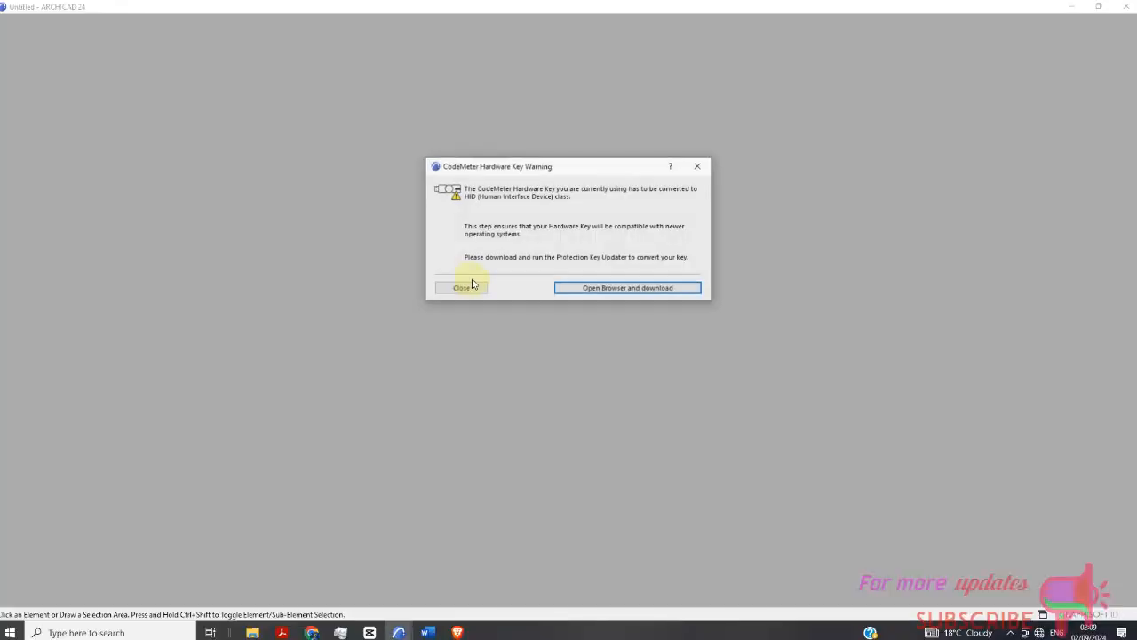
Close the CodeMeter Hardware Key Warning dialog and return to the maasionette project window.
left_click(459, 293)
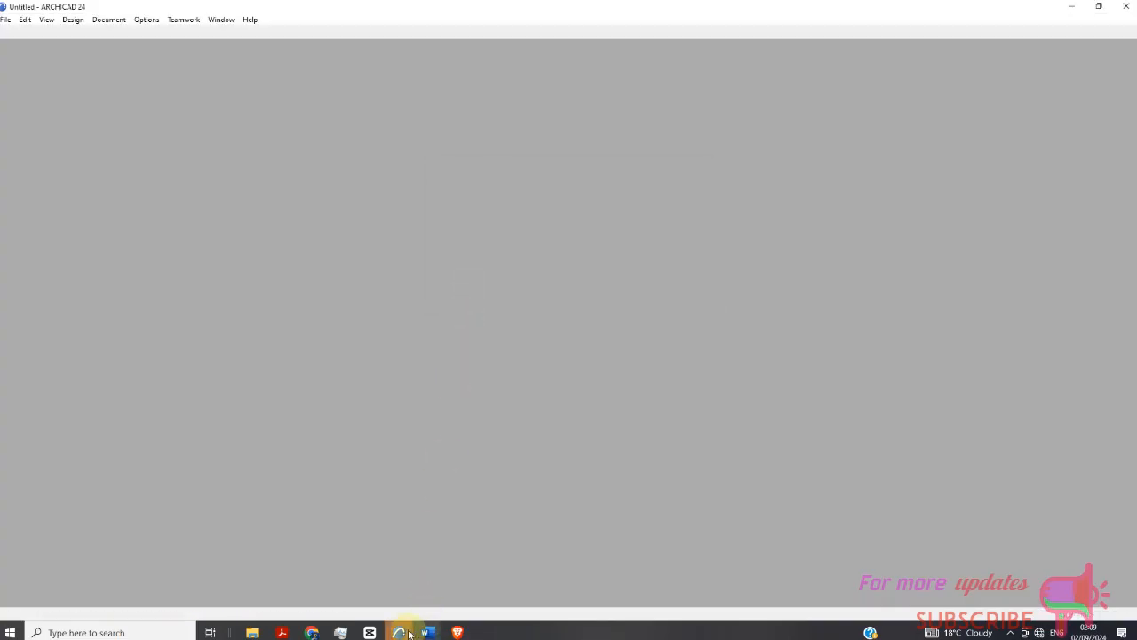
mouse_move(398, 630)
left_click(280, 580)
key("Escape")
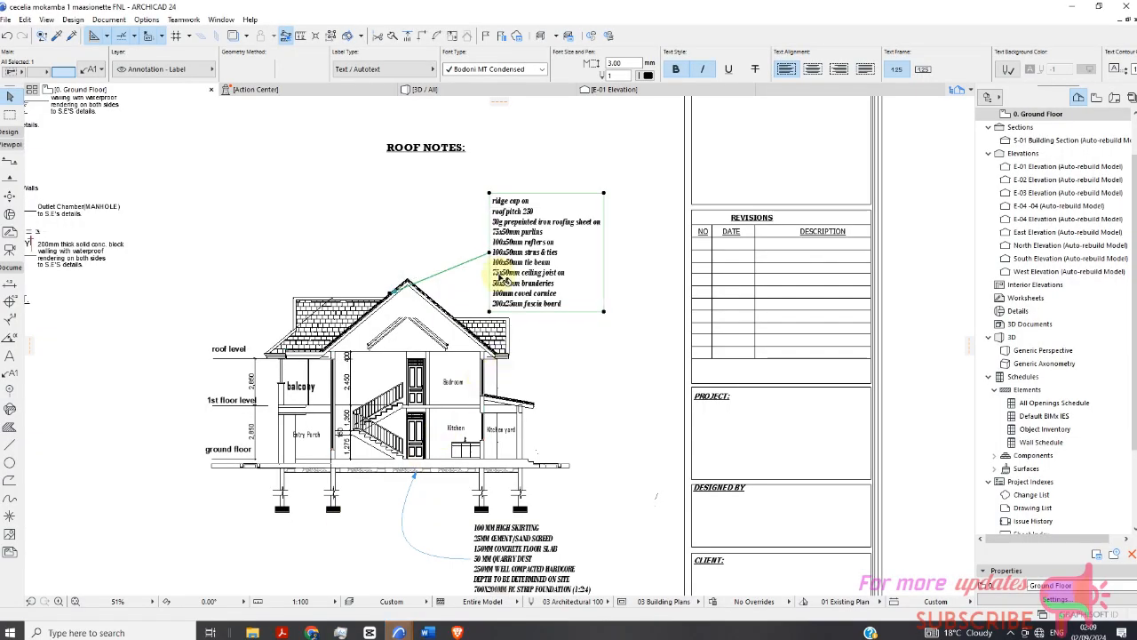
Move the roof notes label text up and to the left, above the roof and beside the leader end.
left_click(488, 256)
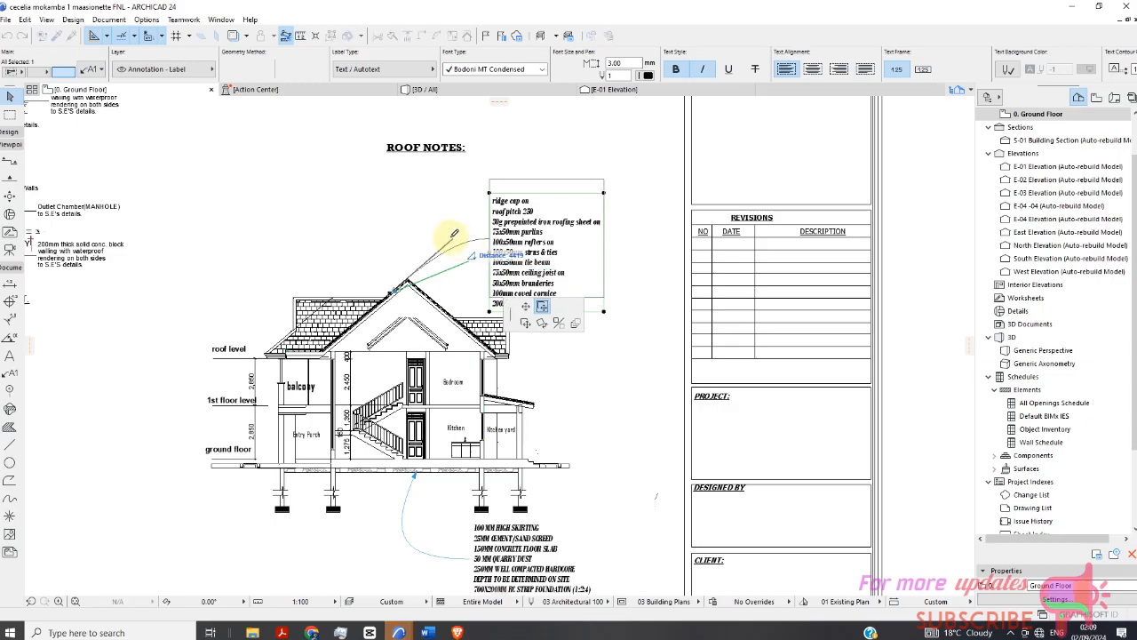
left_click(444, 236)
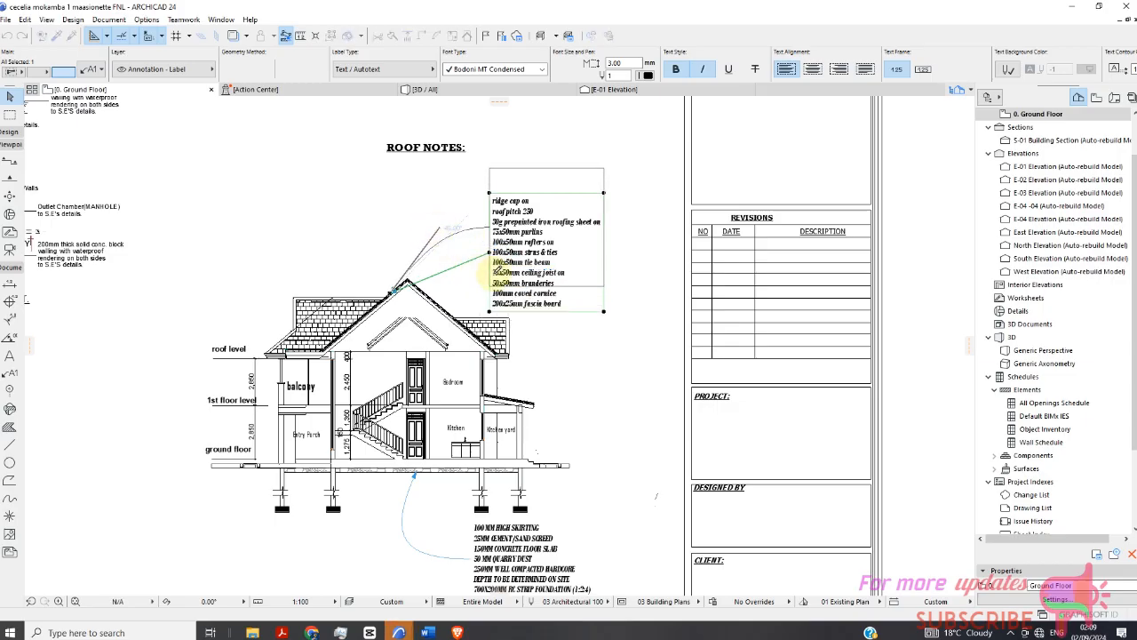
left_click(494, 272)
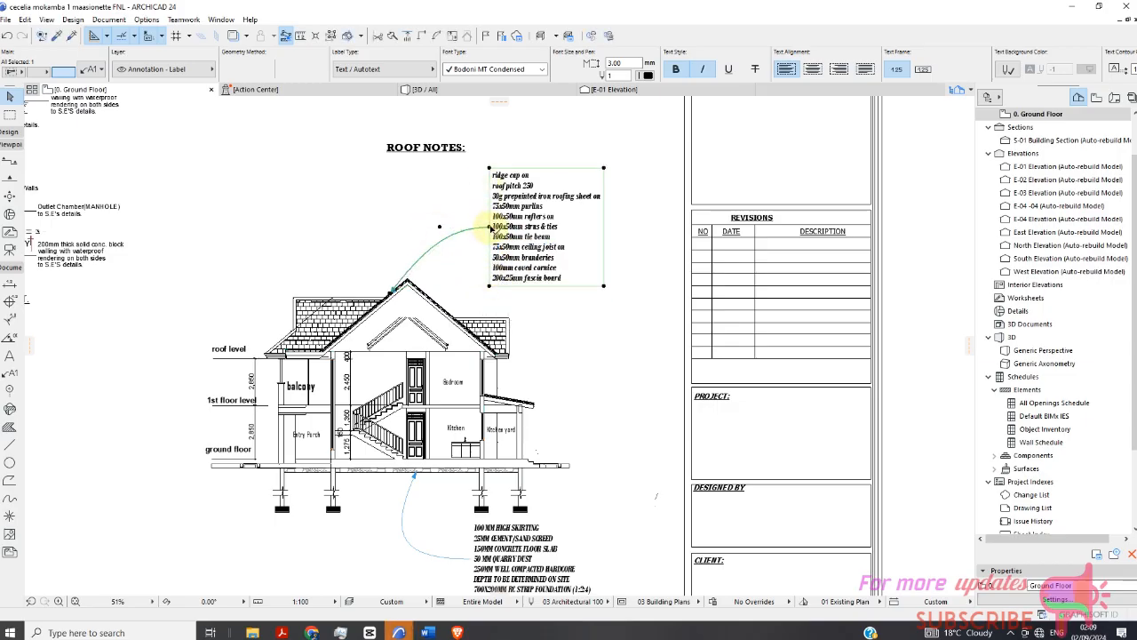
left_click(489, 228)
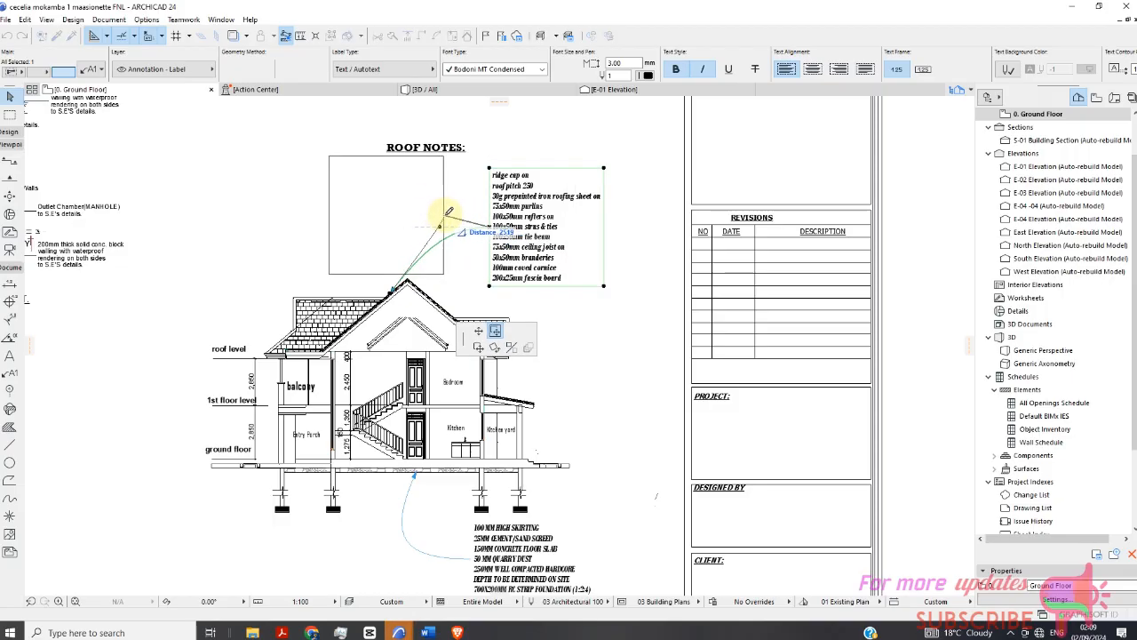
left_click(444, 211)
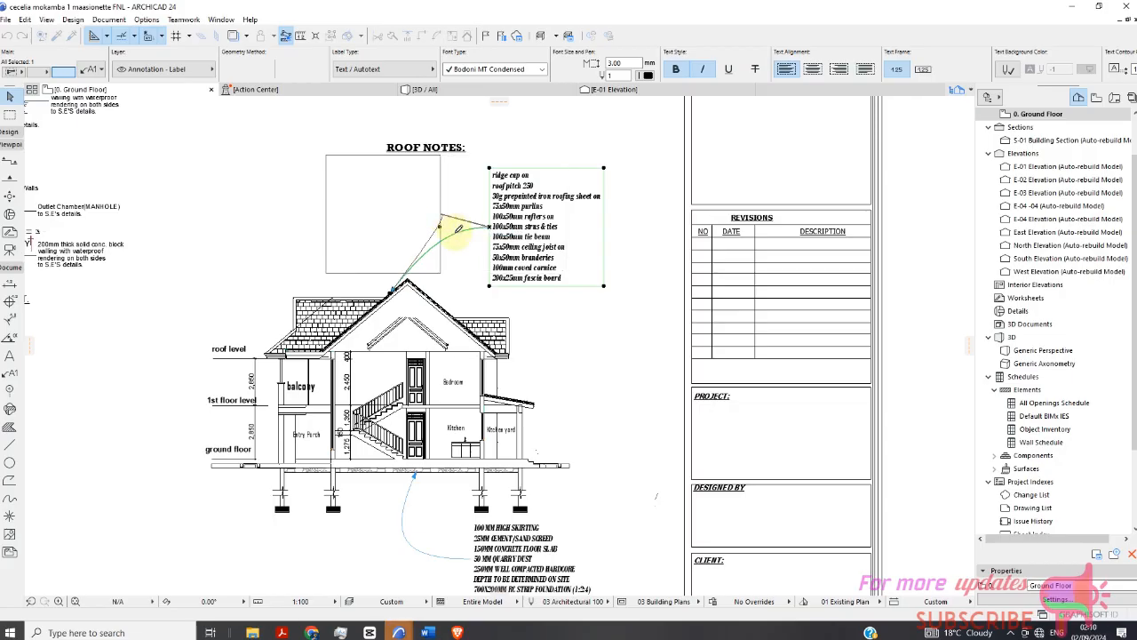
left_click_drag(457, 229, 442, 264)
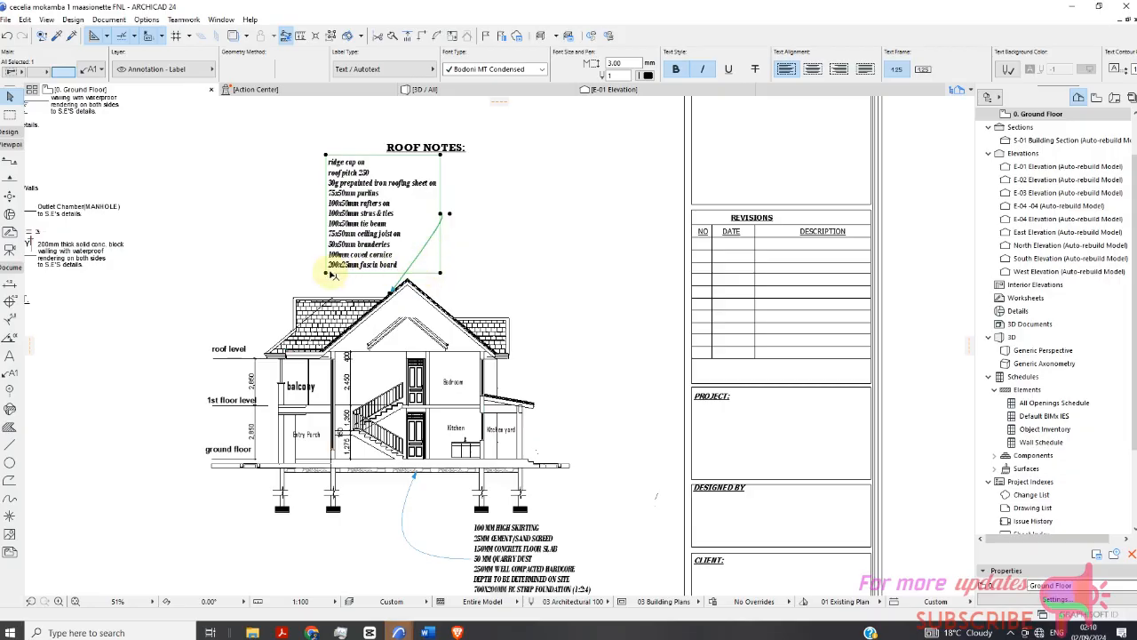
Reshape the roof notes leader into a wide curve to the right and shift the text under the ROOF NOTES heading.
left_click(469, 237)
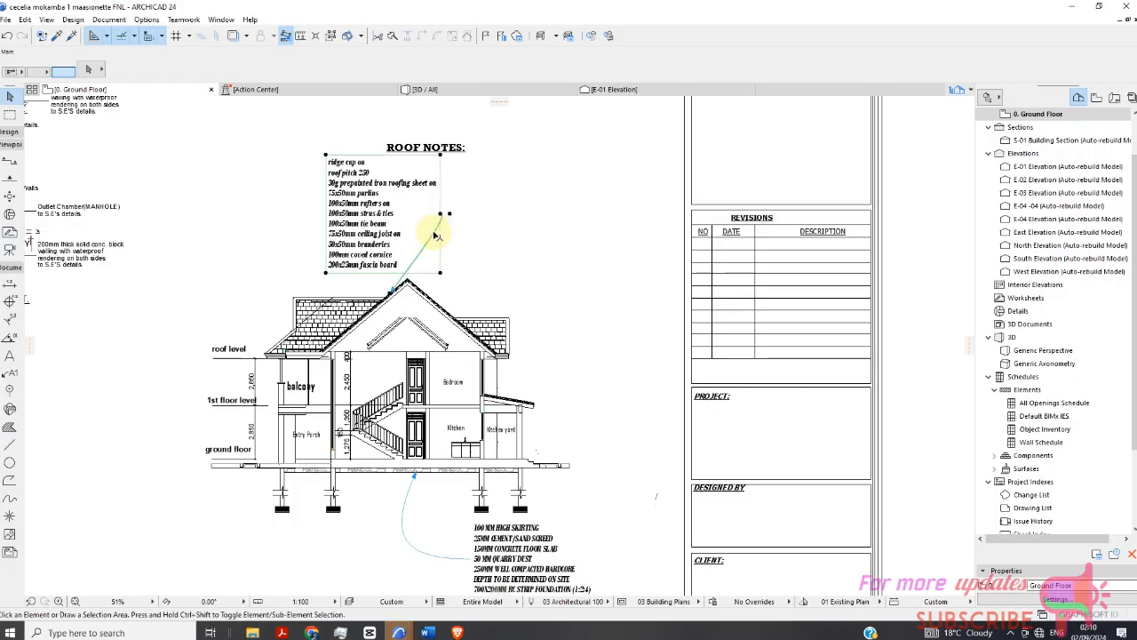
left_click(452, 217)
left_click(451, 215)
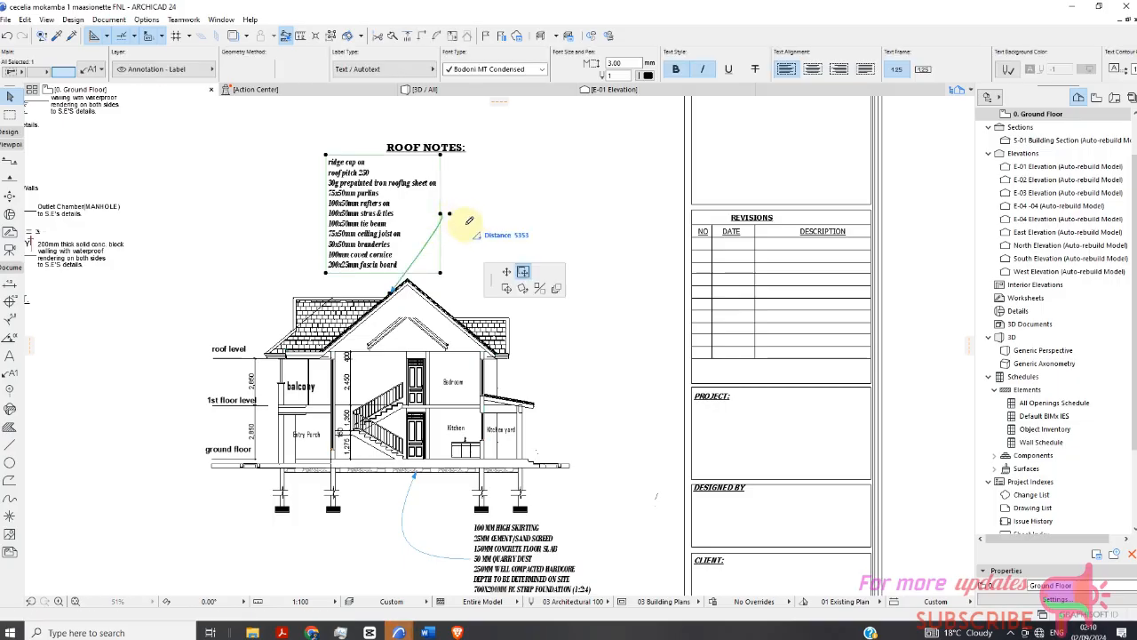
left_click(550, 255)
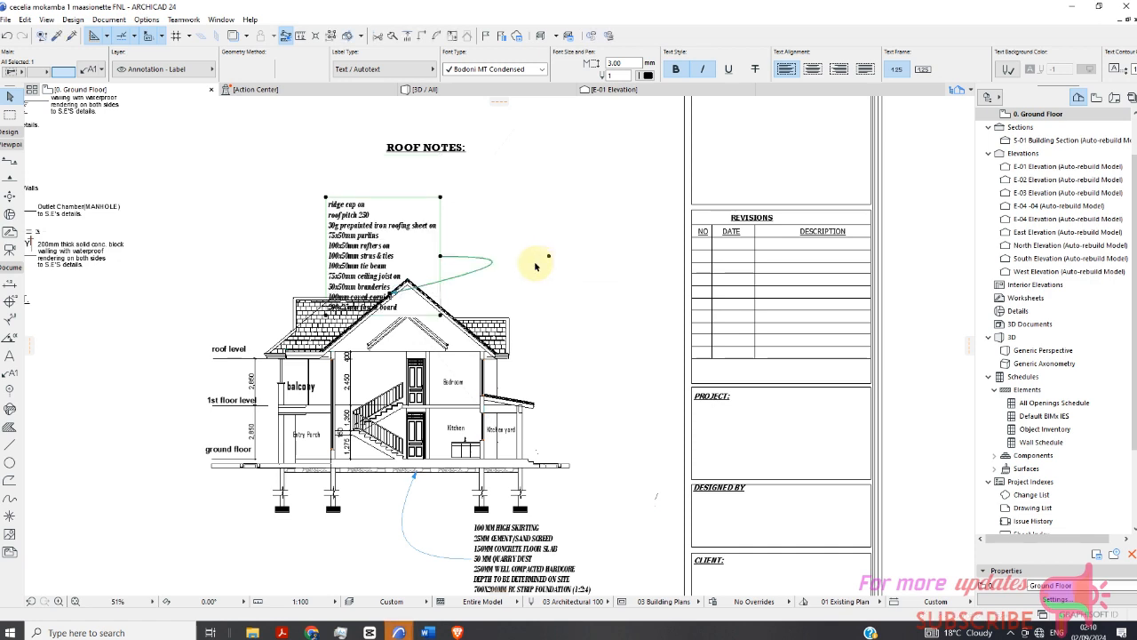
left_click(440, 257)
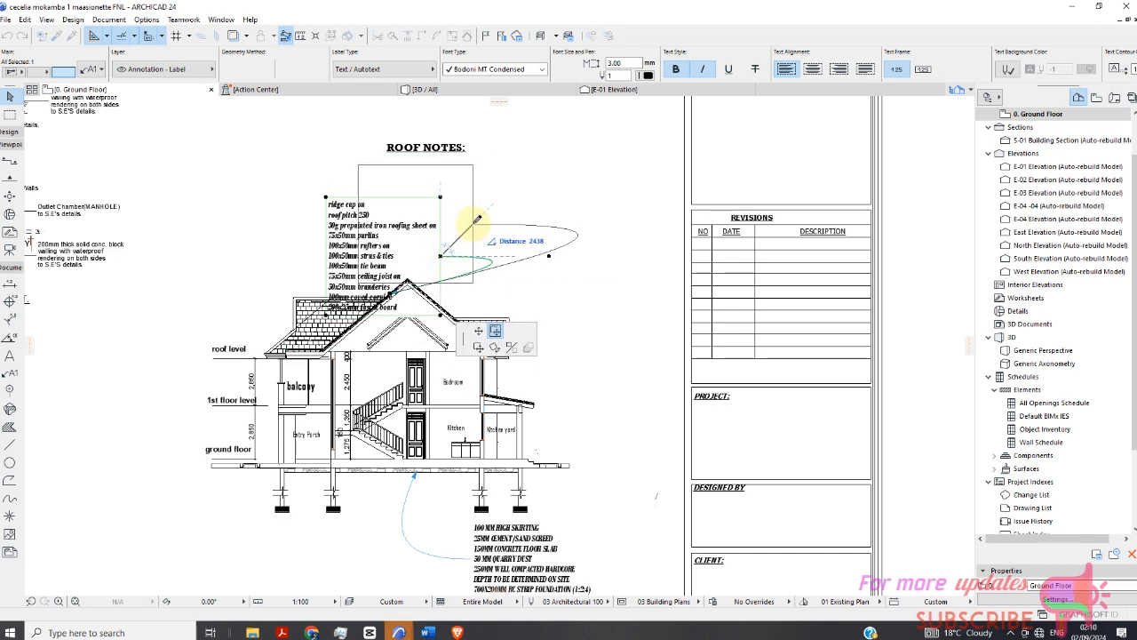
left_click(477, 268)
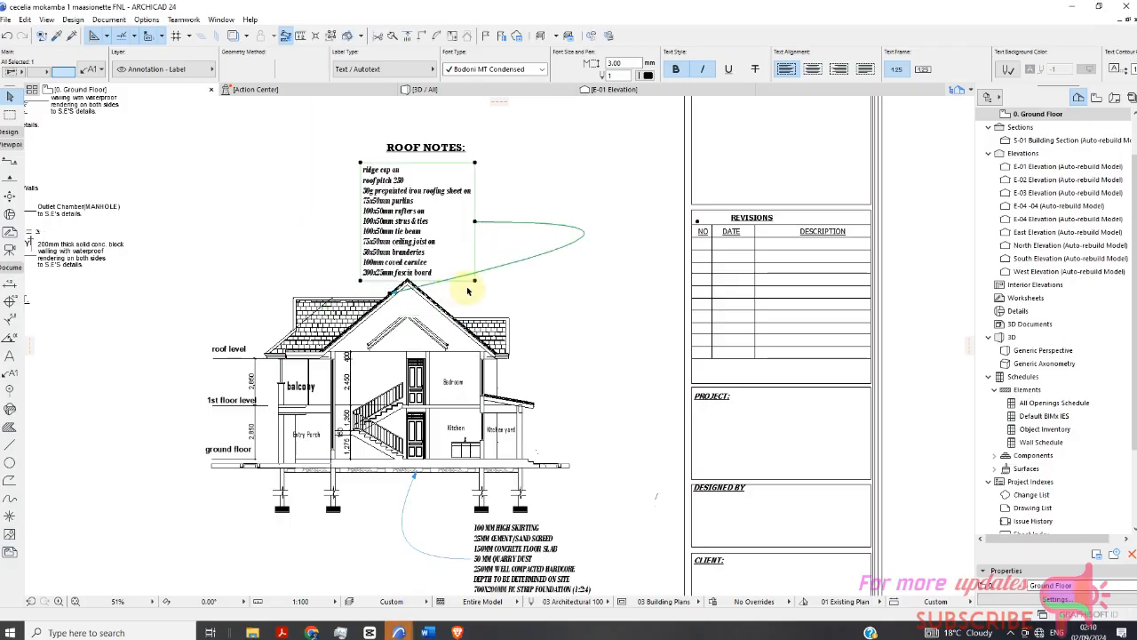
Reselect the roof notes label and adjust the position of its curved leader's control point.
scroll(467, 289, "up", 3)
left_click(541, 284)
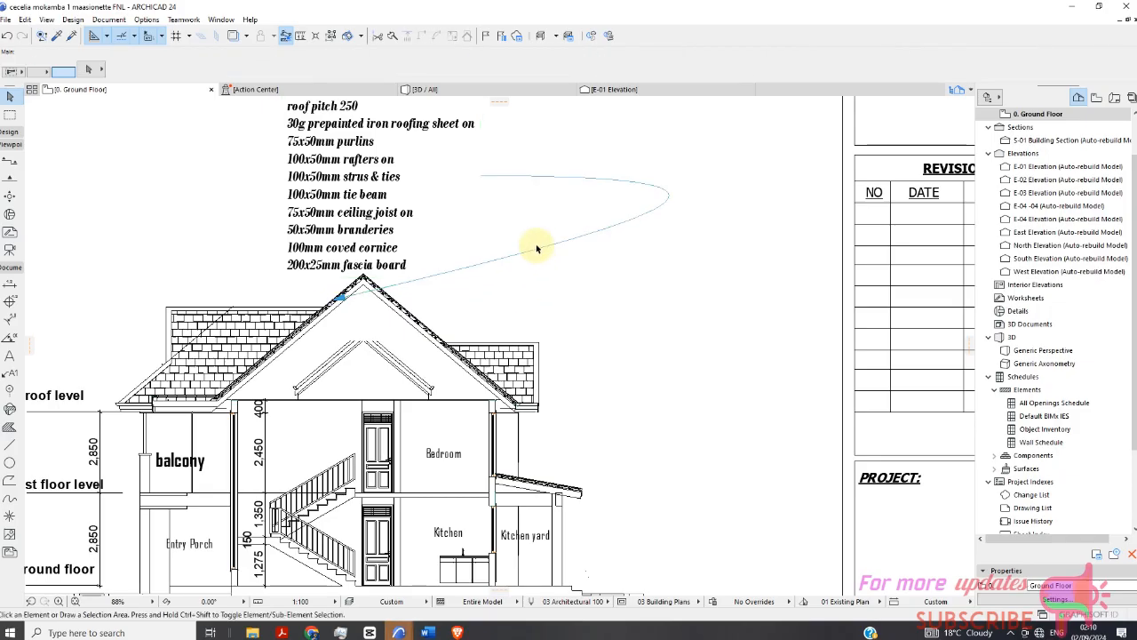
left_click(391, 215)
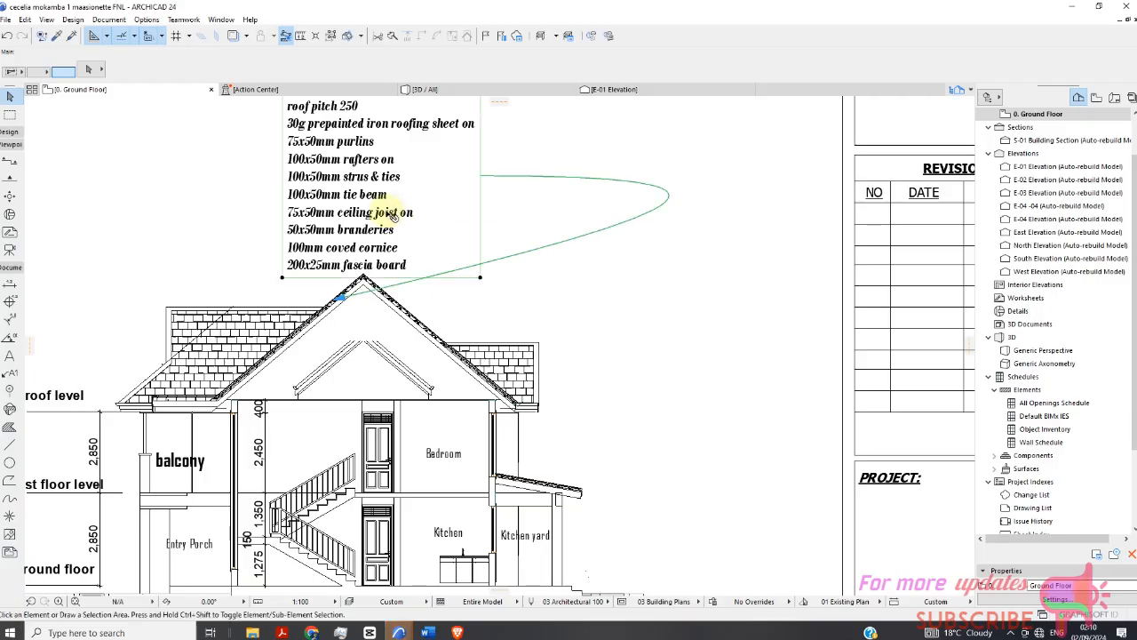
scroll(533, 275, "down", 4)
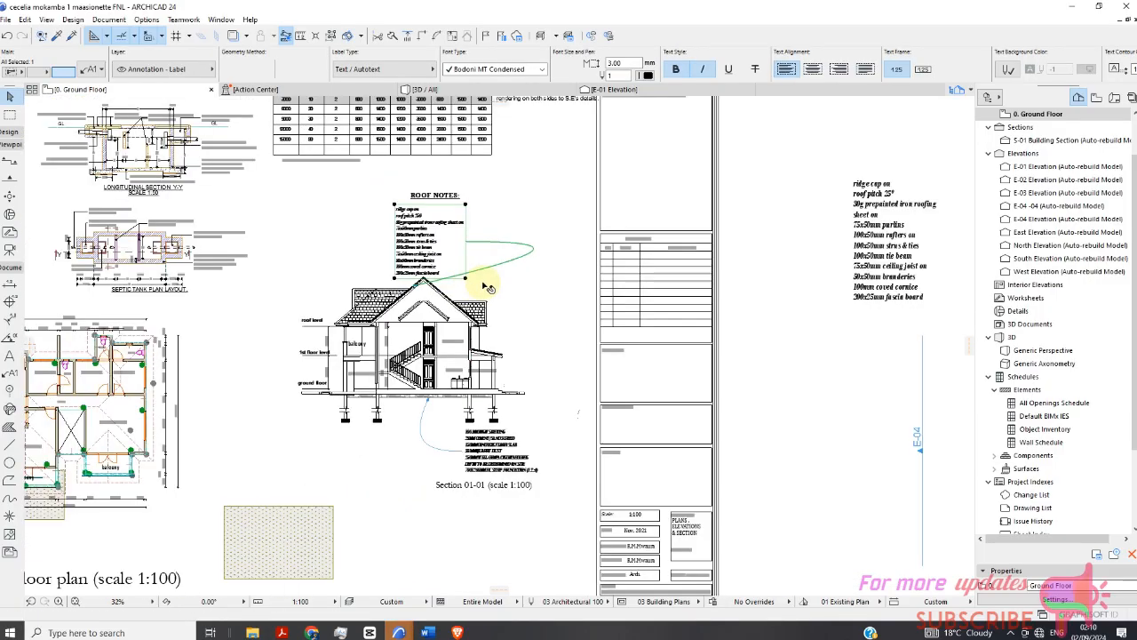
scroll(488, 280, "up", 3)
scroll(528, 253, "down", 3)
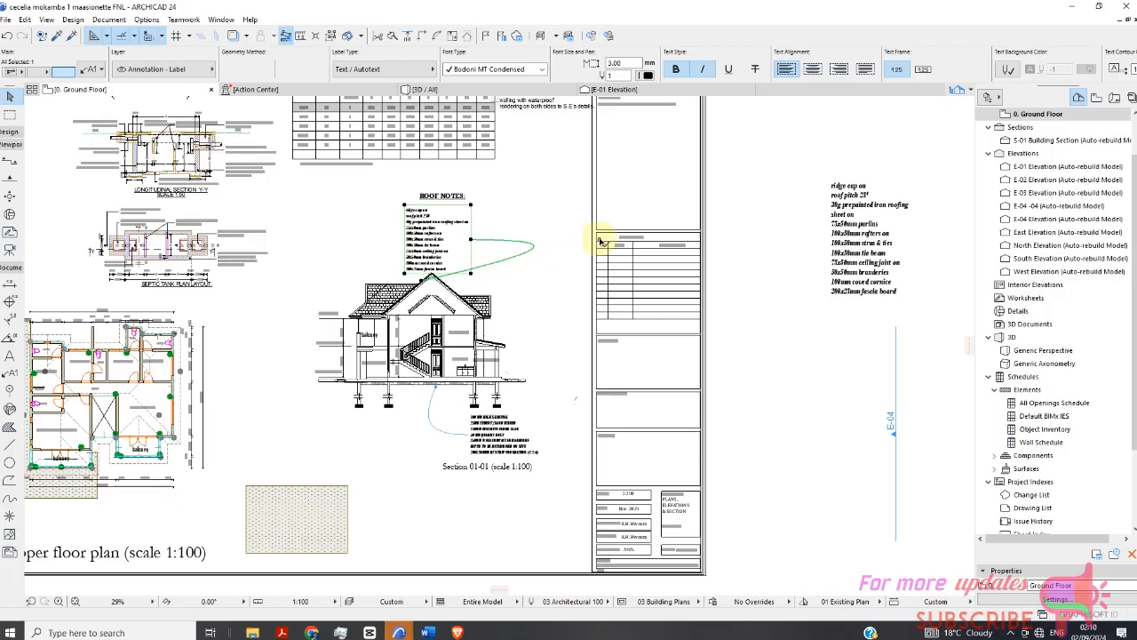
left_click(600, 241)
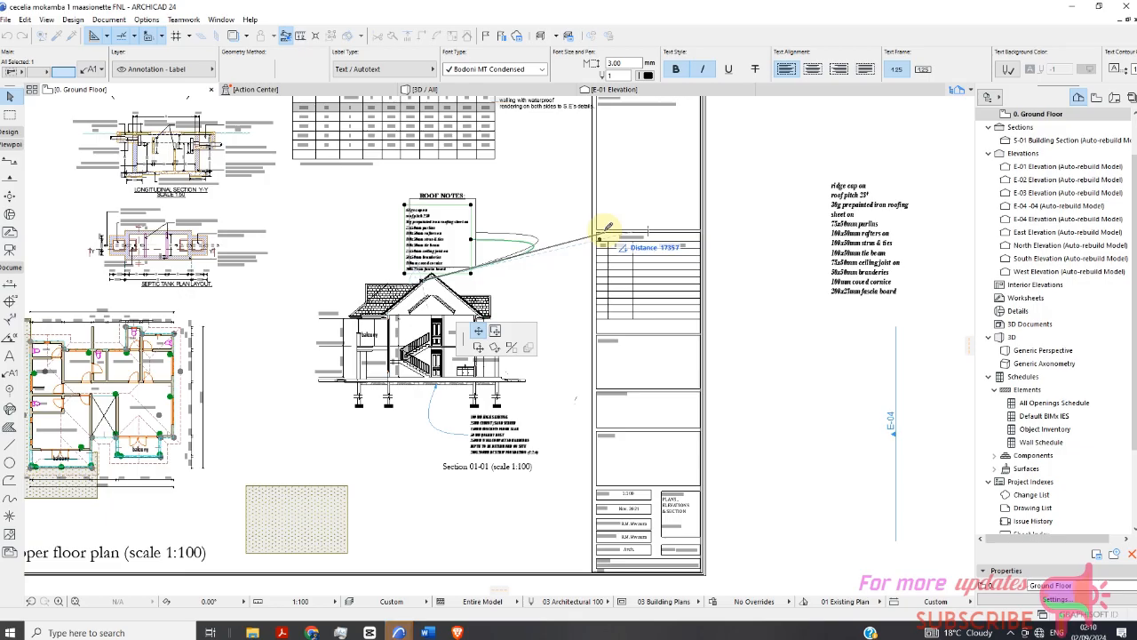
left_click(589, 233)
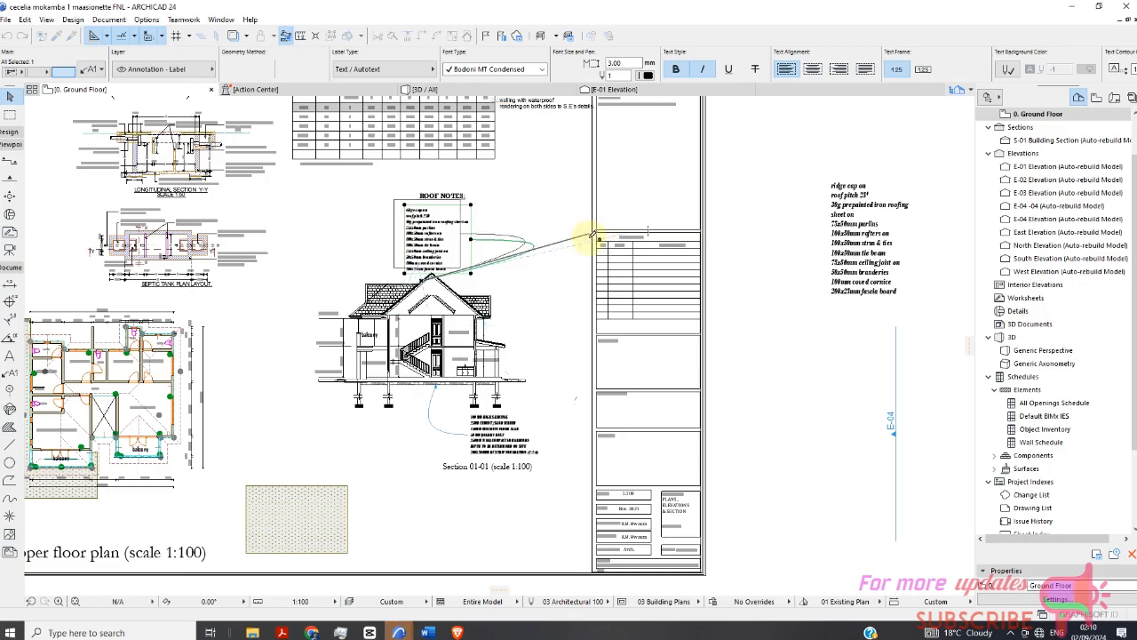
Move the roof notes leader's arrow point from the ridge down onto the roof's right slope.
scroll(563, 264, "up", 2)
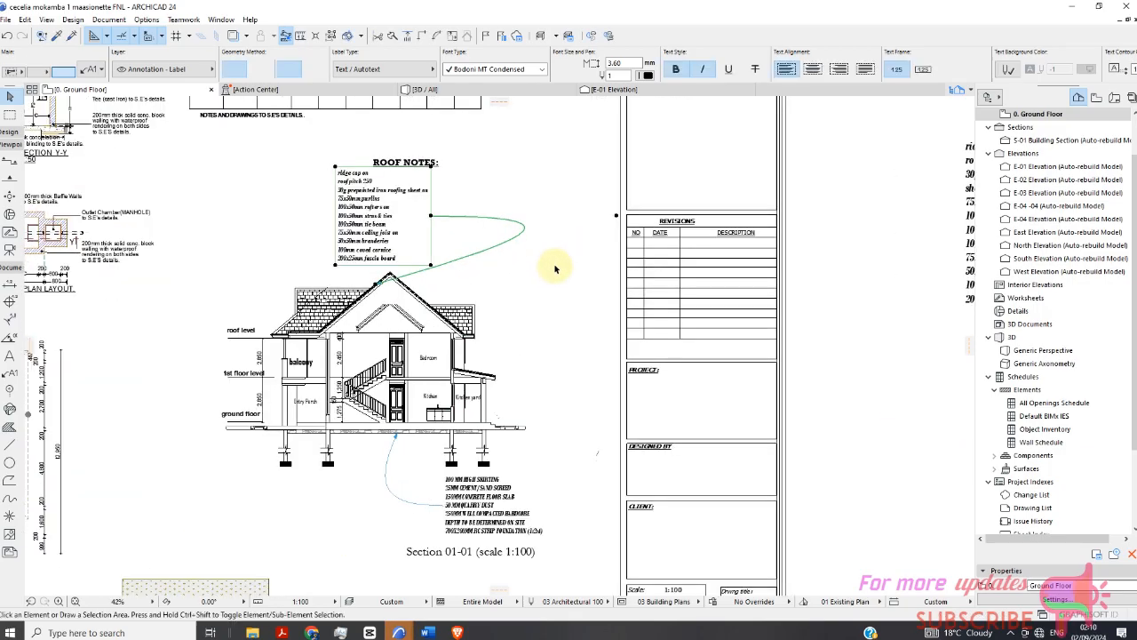
scroll(384, 288, "up", 2)
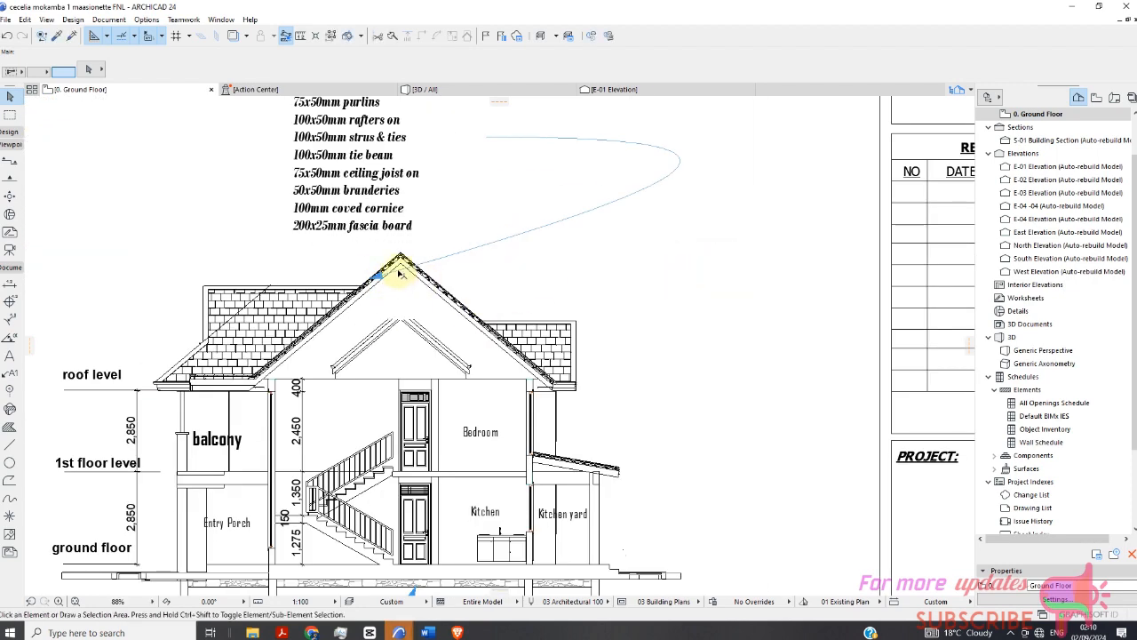
left_click(380, 285)
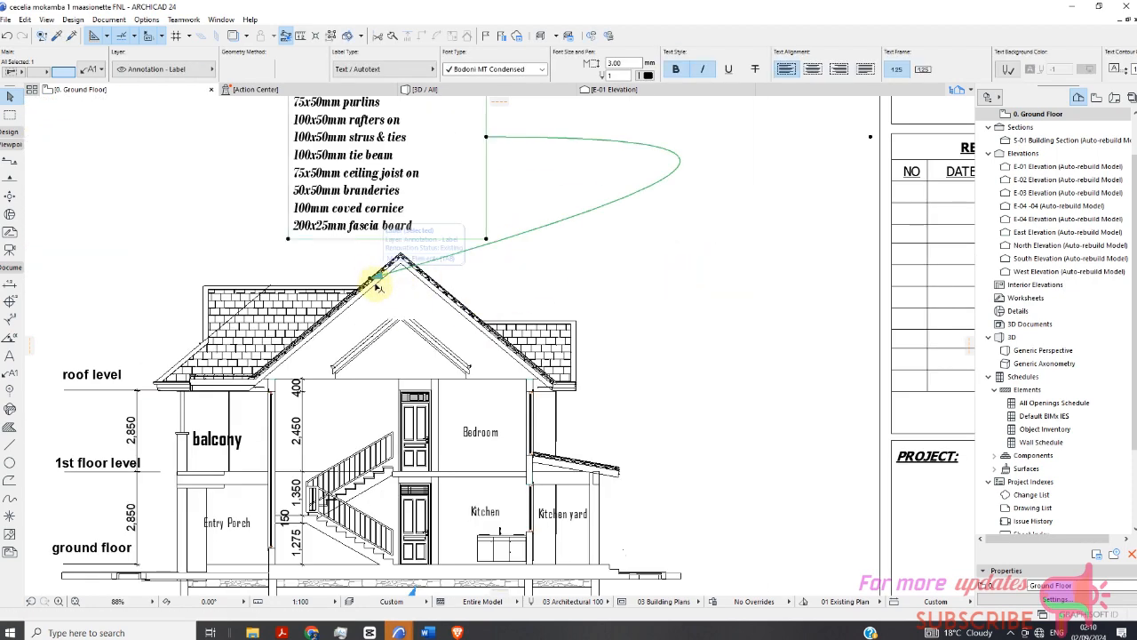
left_click(377, 277)
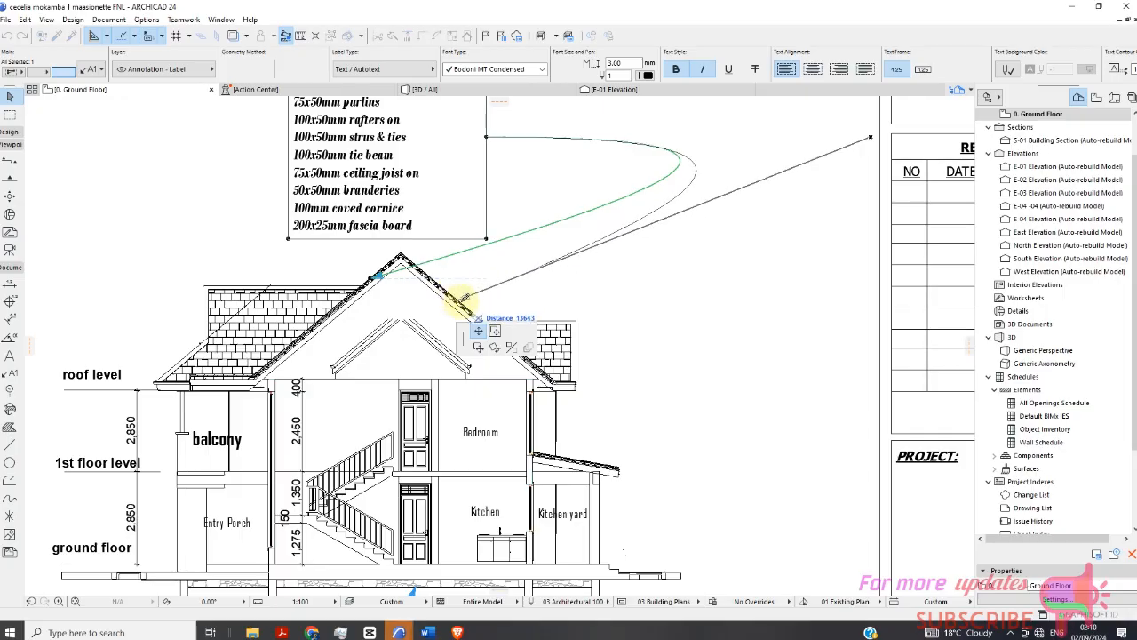
left_click(464, 300)
scroll(533, 258, "down", 4)
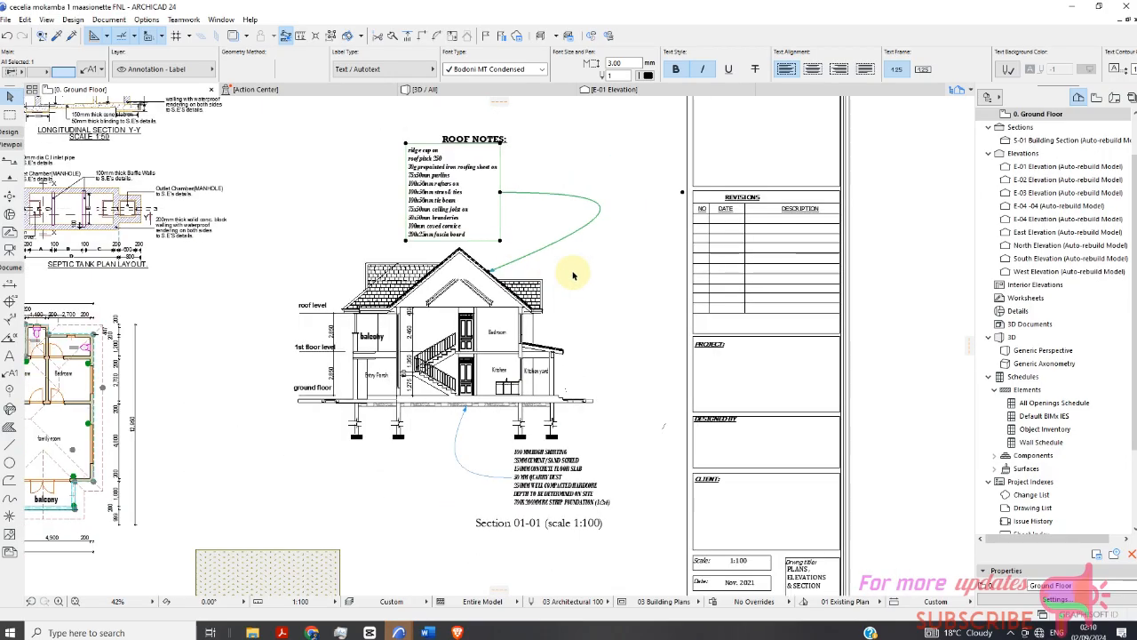
left_click(595, 278)
scroll(447, 251, "down", 1)
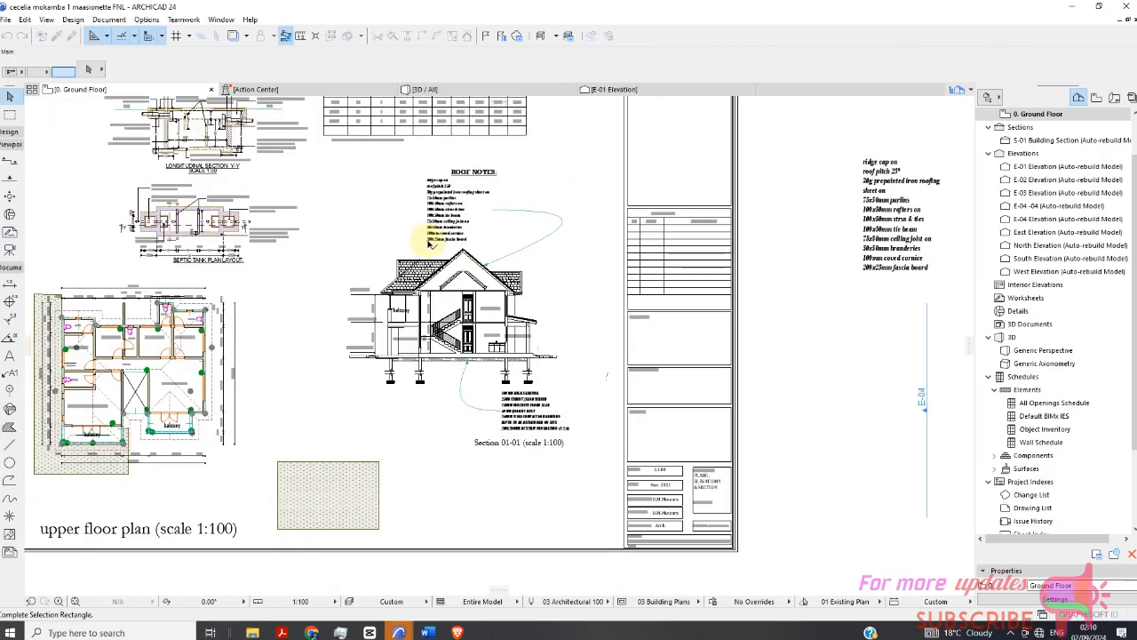
left_click(571, 279)
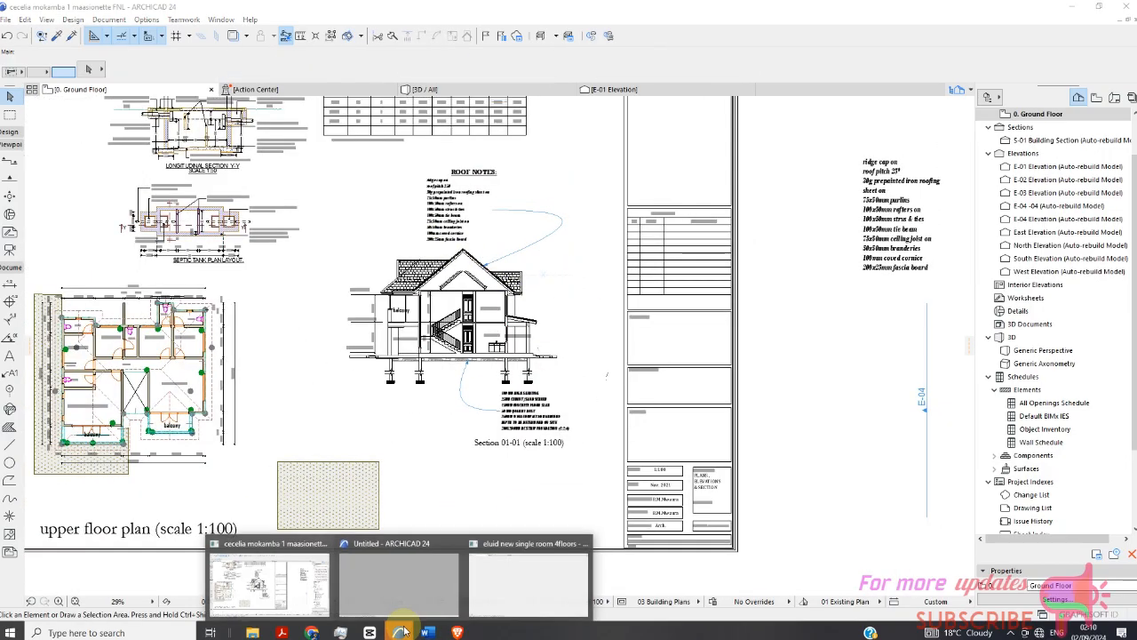
Switch to the eluid new single room 4floors project window and zoom out to view its whole layout sheet.
left_click(522, 575)
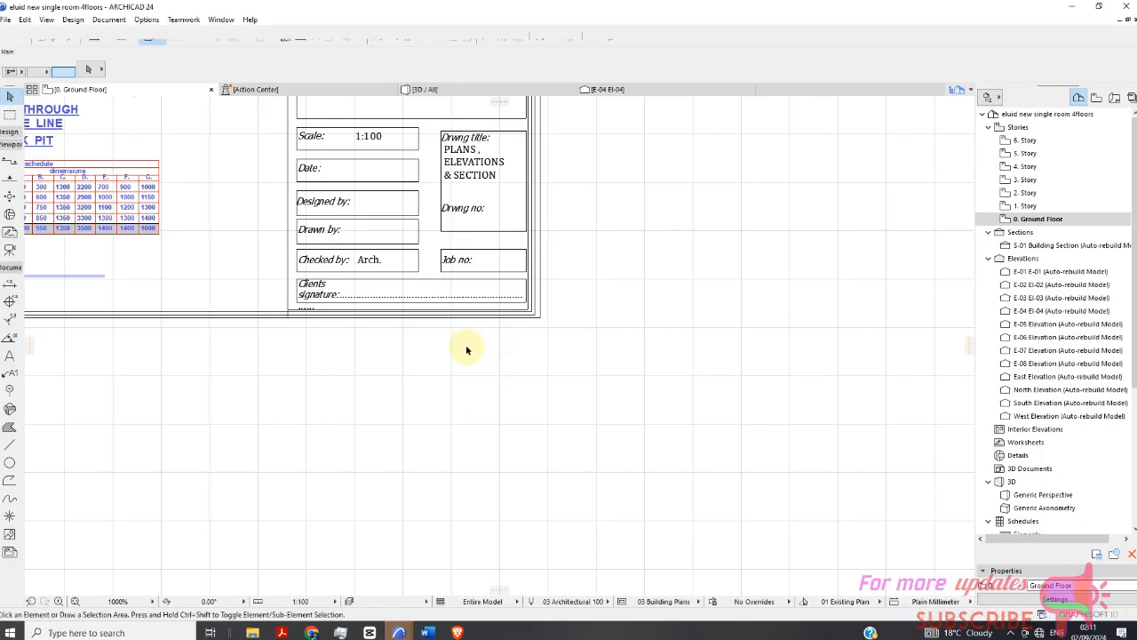
scroll(467, 350, "down", 3)
scroll(463, 342, "down", 3)
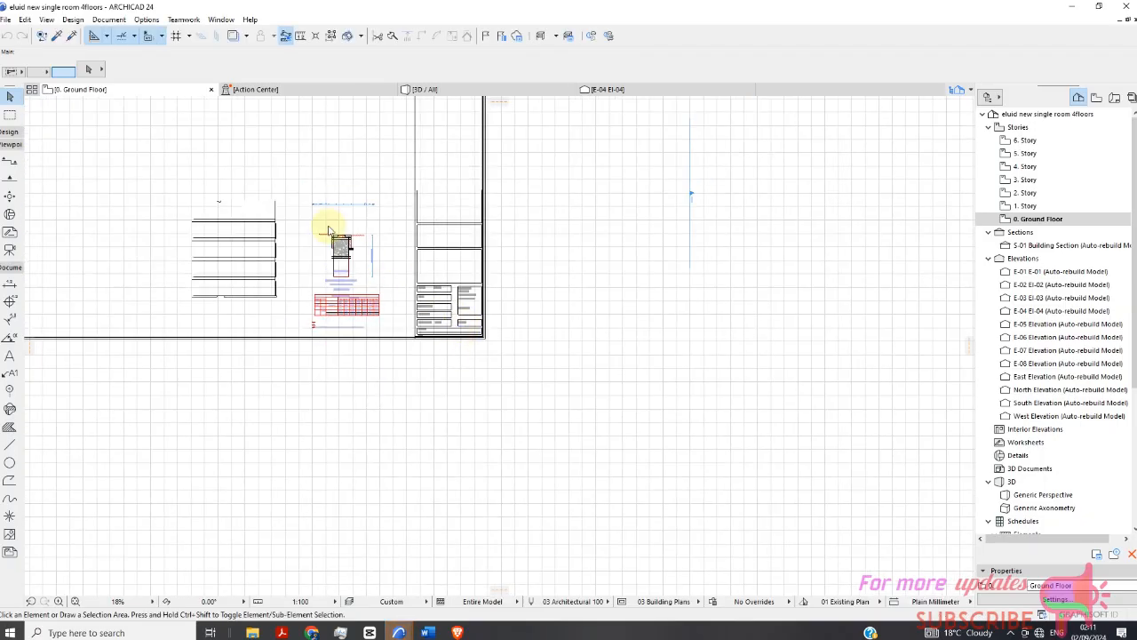
scroll(329, 231, "up", 3)
scroll(323, 243, "down", 5)
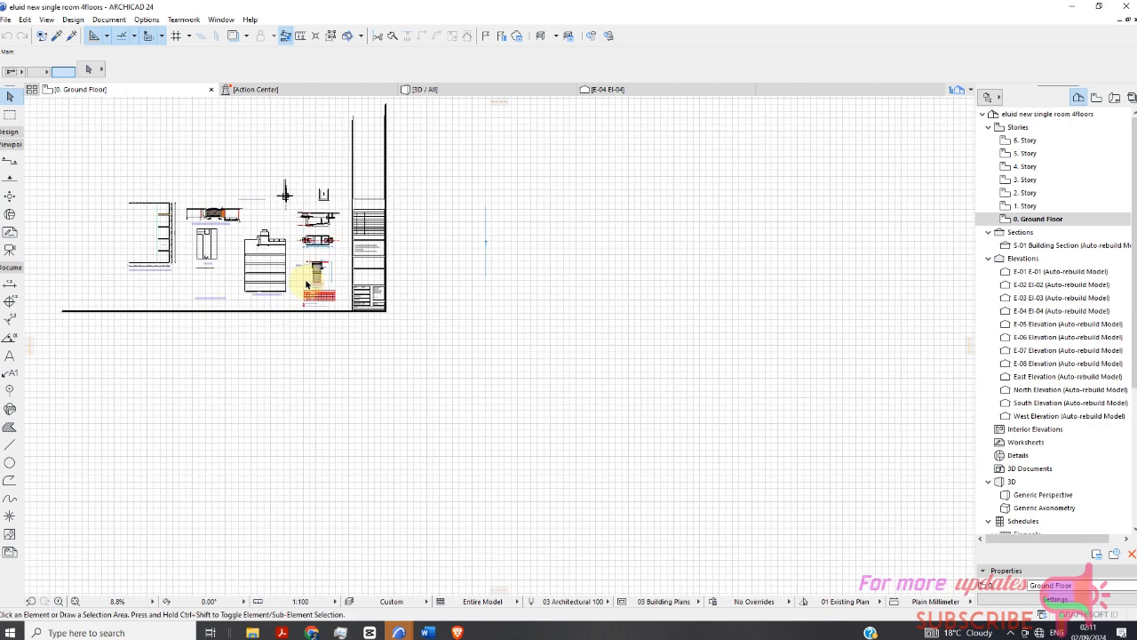
left_click(5, 20)
mouse_move(41, 205)
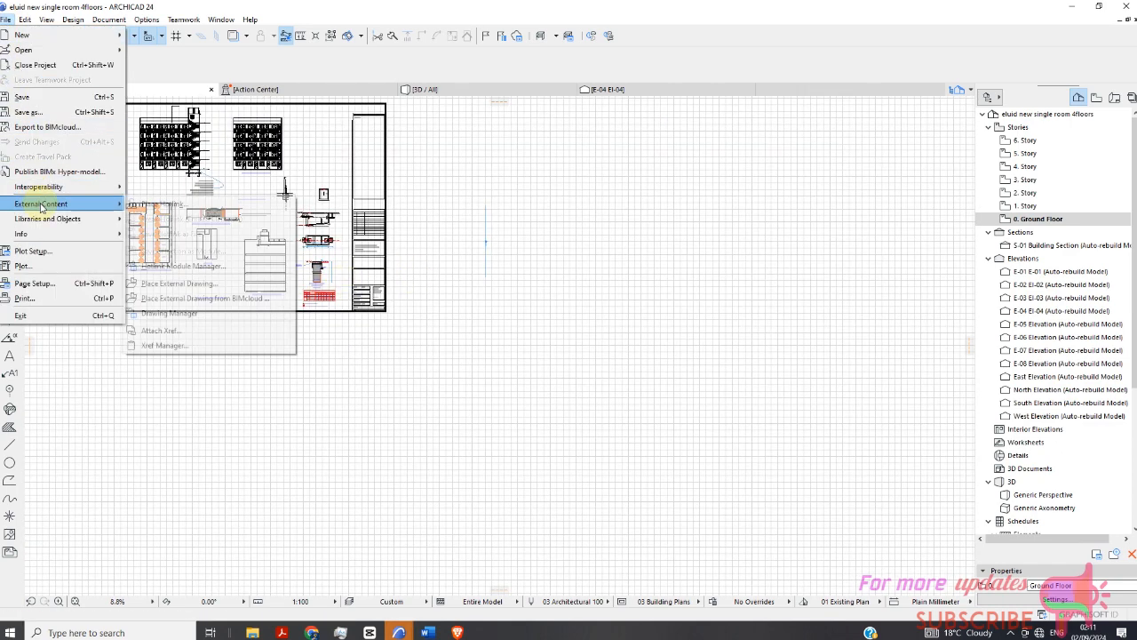
left_click(518, 240)
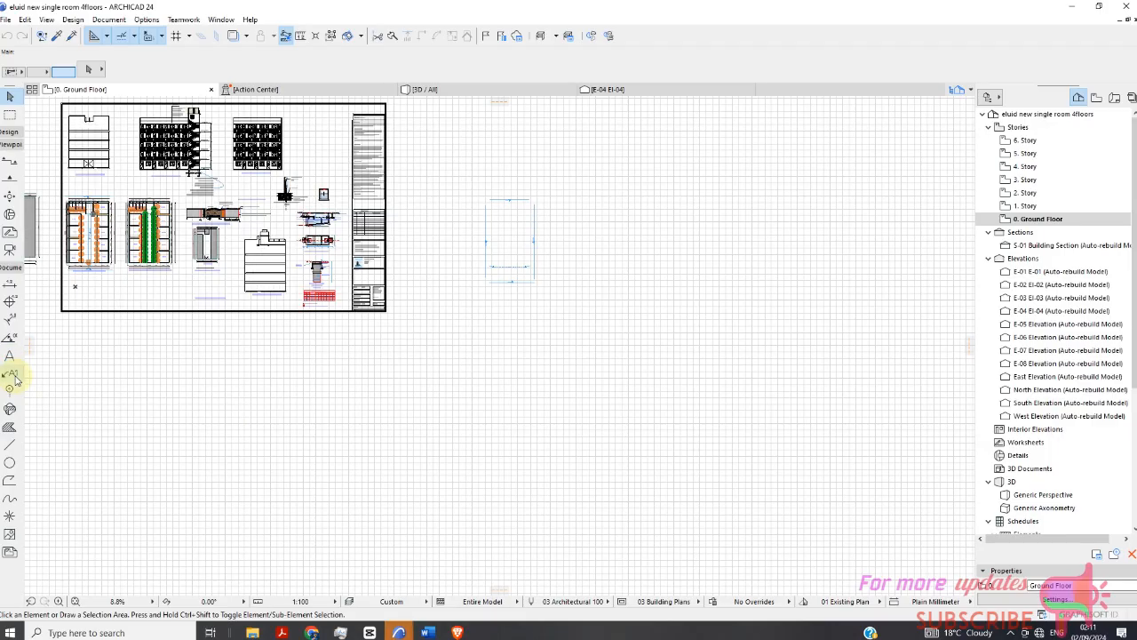
With the Label tool, load the FOUNDATION DETAILS label from the Desktop as the label type.
left_click(11, 374)
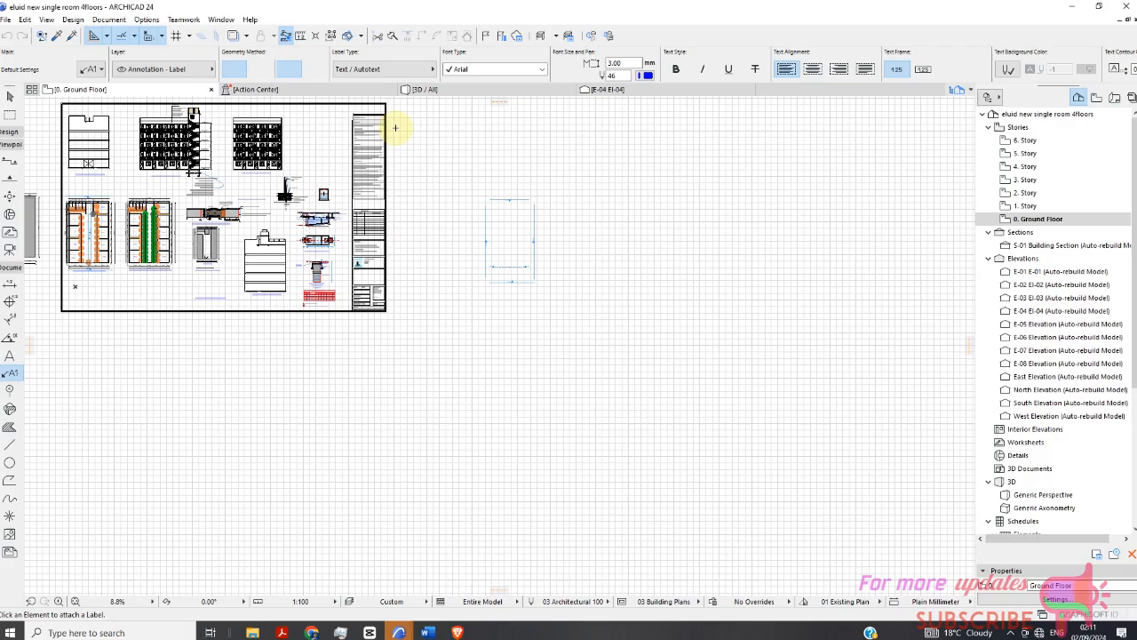
left_click(397, 71)
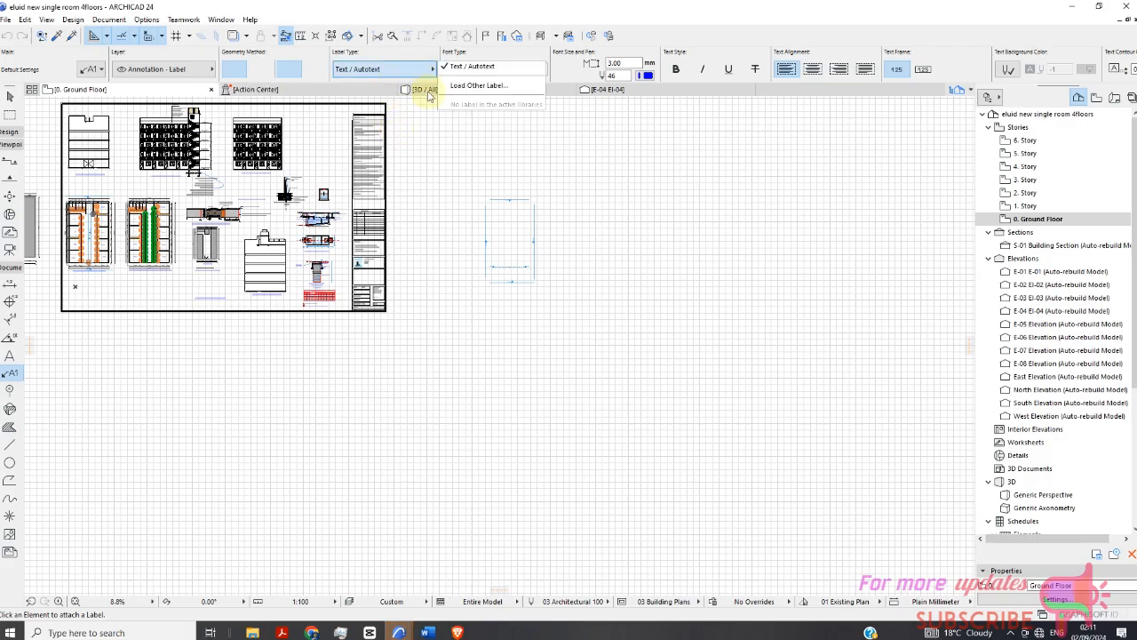
left_click(478, 87)
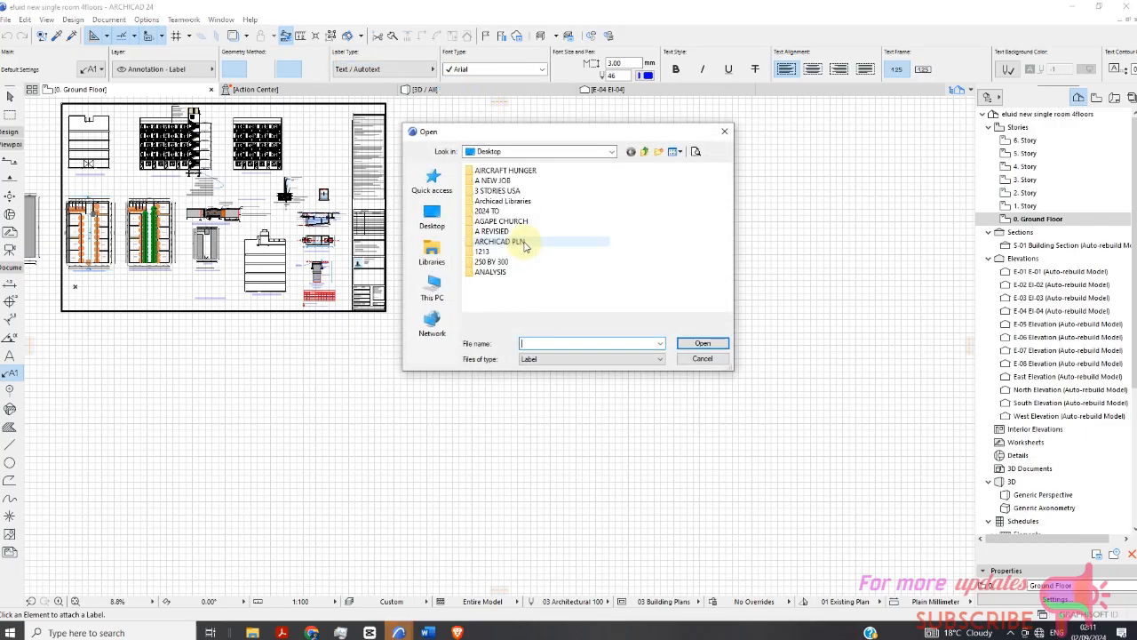
scroll(593, 266, "down", 5)
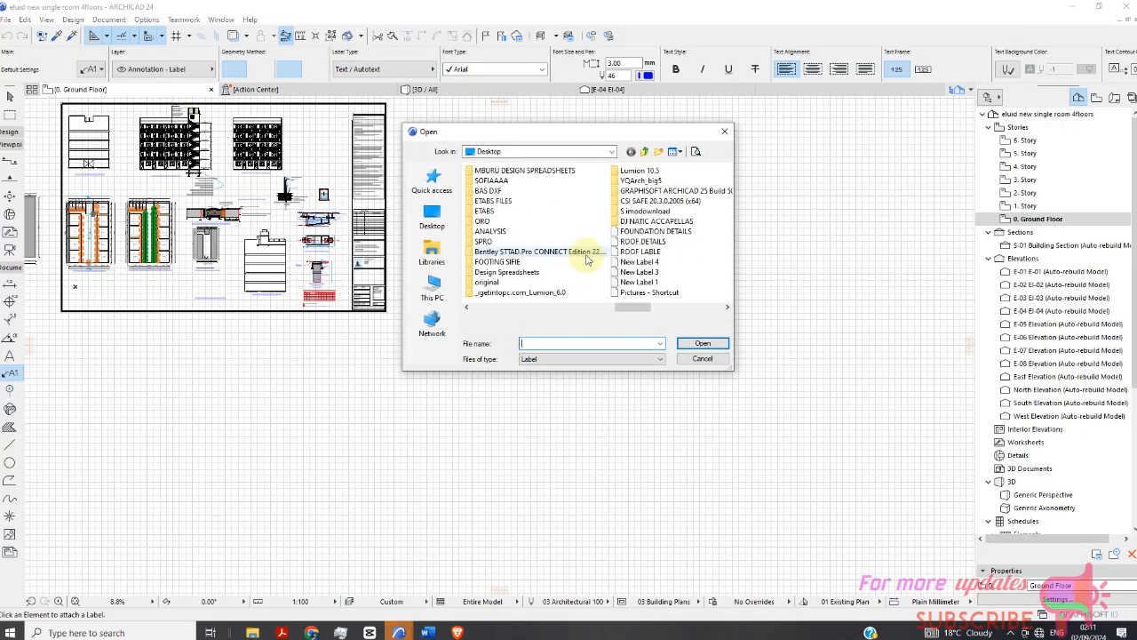
left_click(643, 242)
left_click(701, 343)
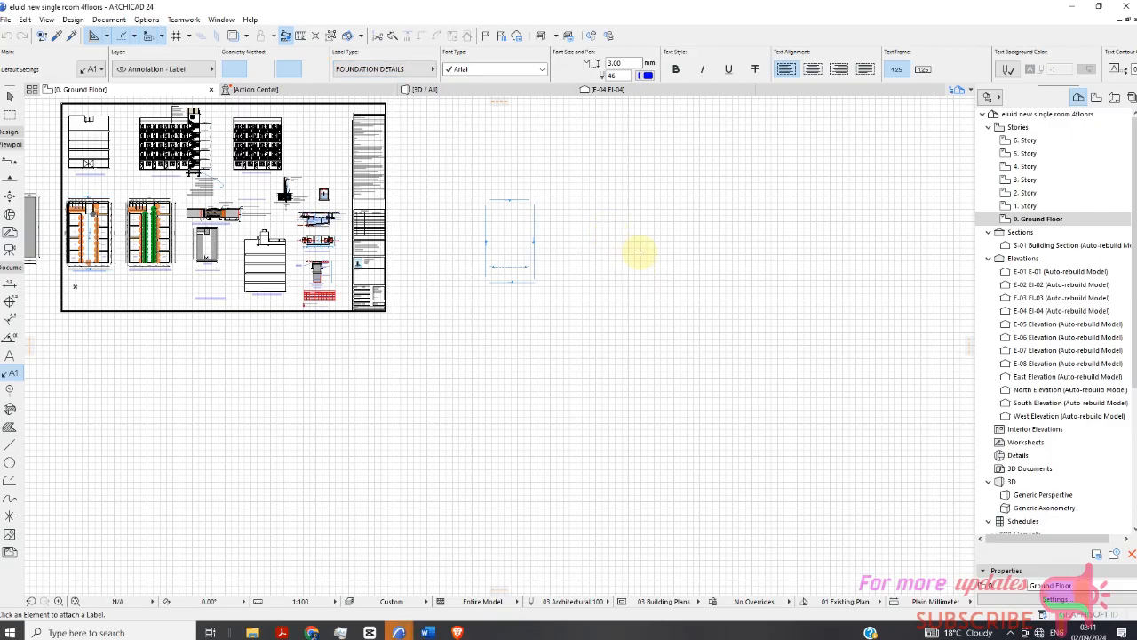
Paste the floor notes label to the right of the existing FOUNDATION DETAILS notes below elevation E-03.
scroll(599, 236, "up", 5)
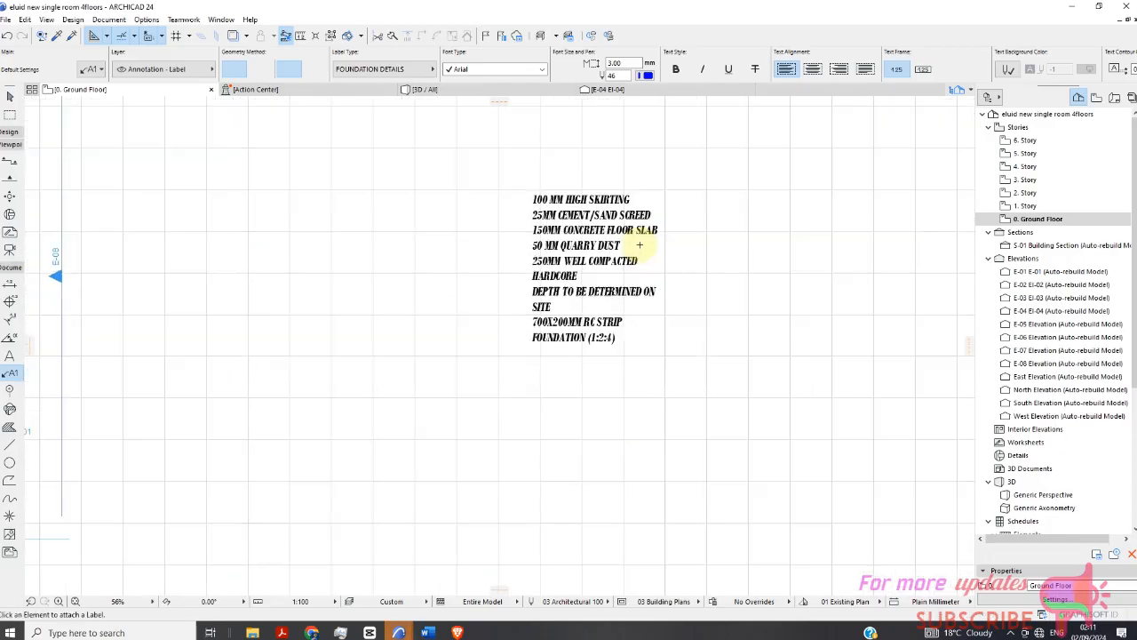
scroll(418, 254, "down", 4)
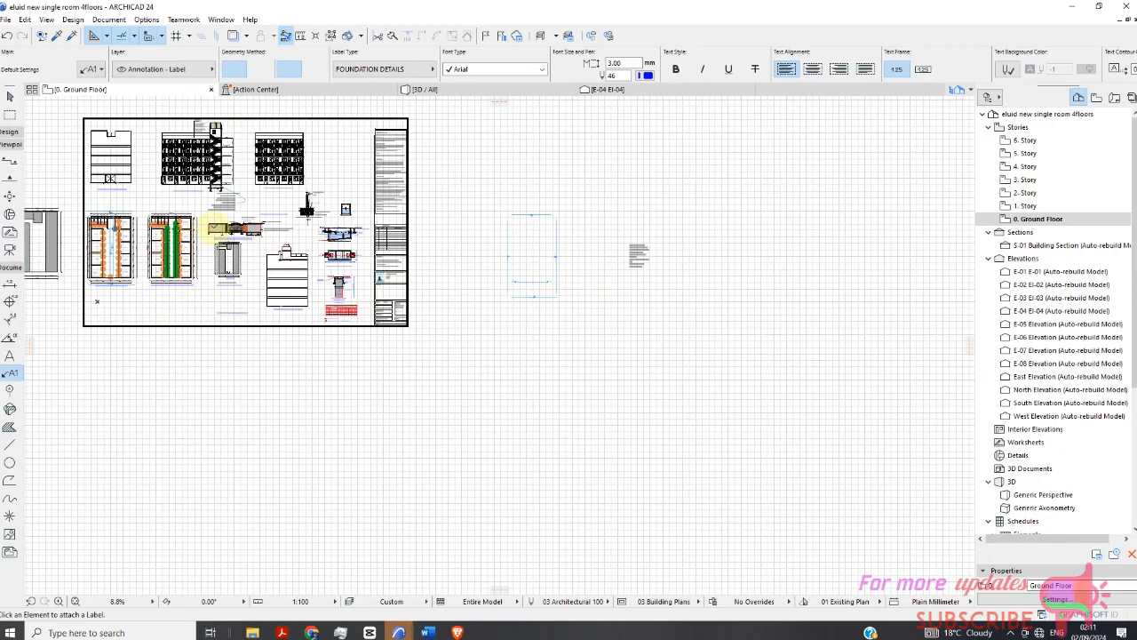
scroll(239, 190, "up", 3)
scroll(231, 185, "up", 6)
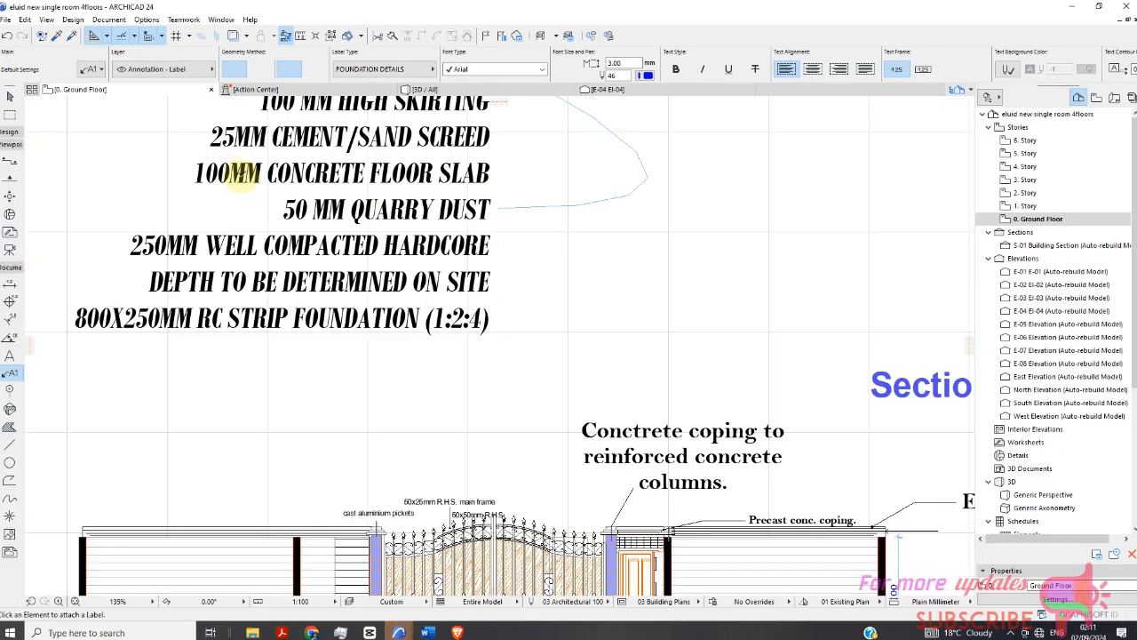
scroll(327, 276, "down", 1)
scroll(564, 228, "down", 3)
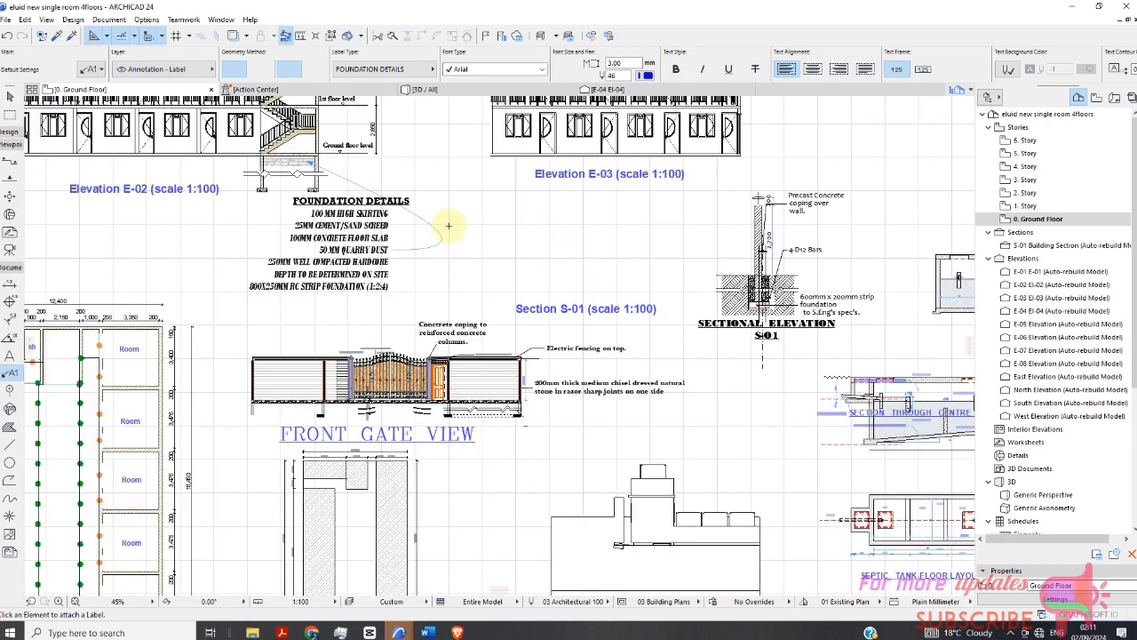
scroll(478, 235, "up", 2)
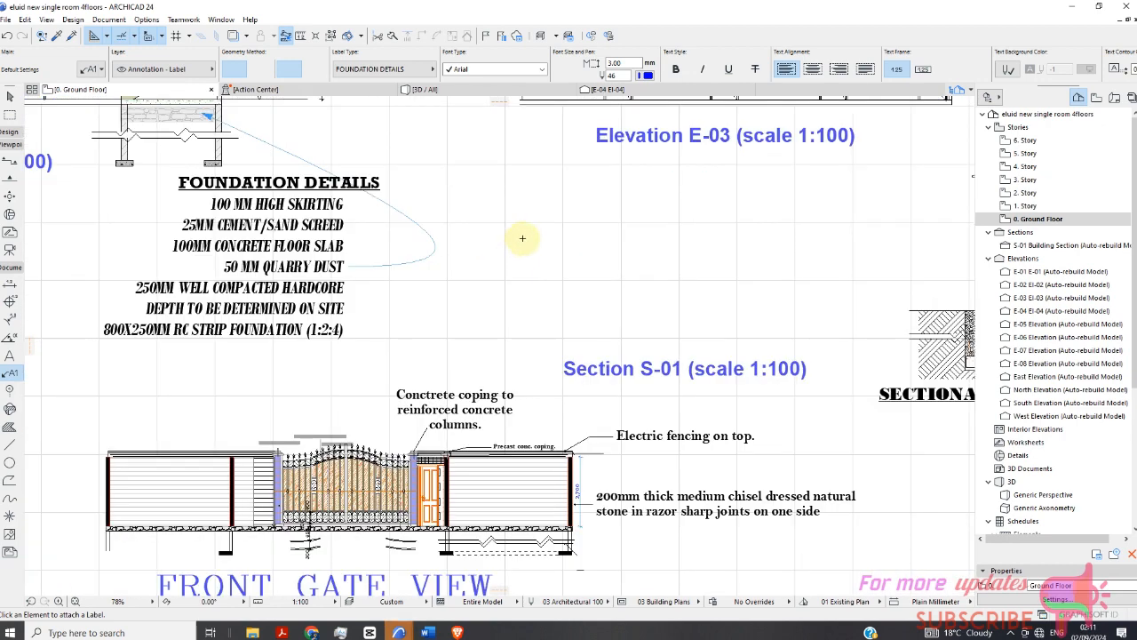
type("100 MM HIGH SKIRTING 25MM CEMENT/SAND SCREED 150MM CONCRETE FLOOR SLAB 50 MM QUARRY DUST 250MM WELL COMPACTED HARDCORE DEPTH TO BE DETERMINED ON SITE 700X200MM RC STRIP FOUNDATION (1:2:4)")
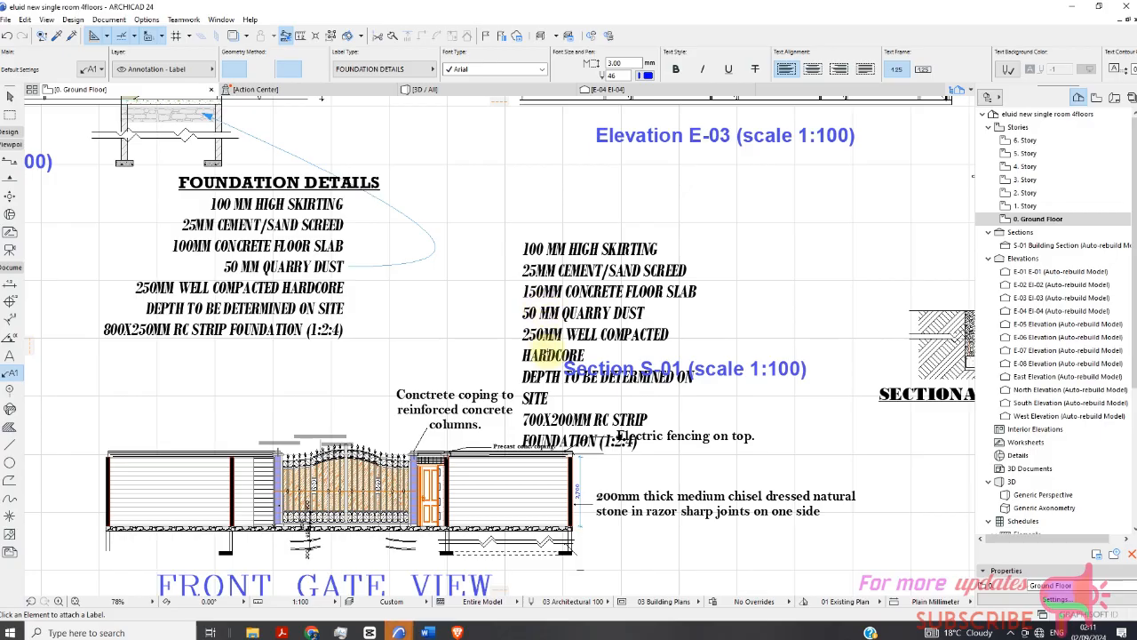
scroll(466, 333, "down", 3)
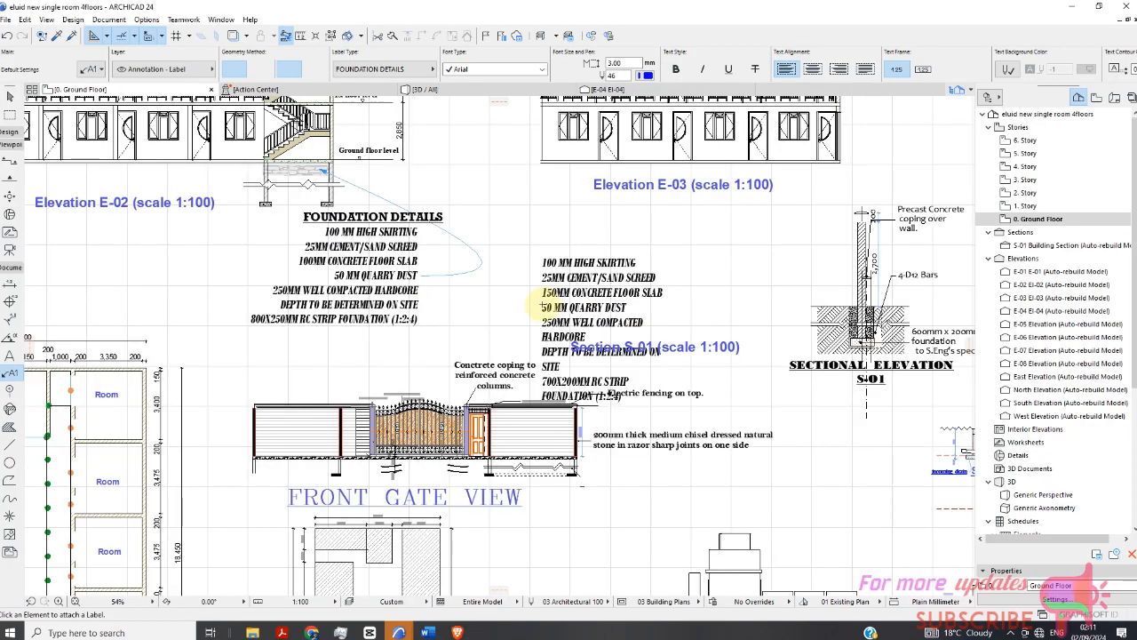
scroll(331, 311, "up", 3)
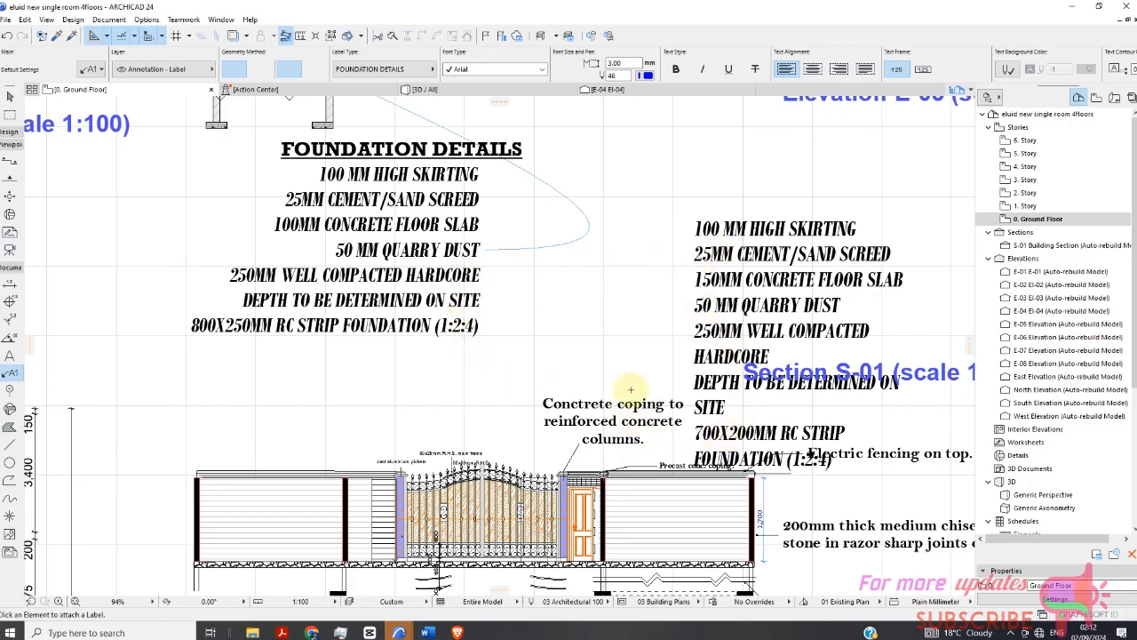
scroll(569, 290, "down", 2)
scroll(572, 289, "down", 2)
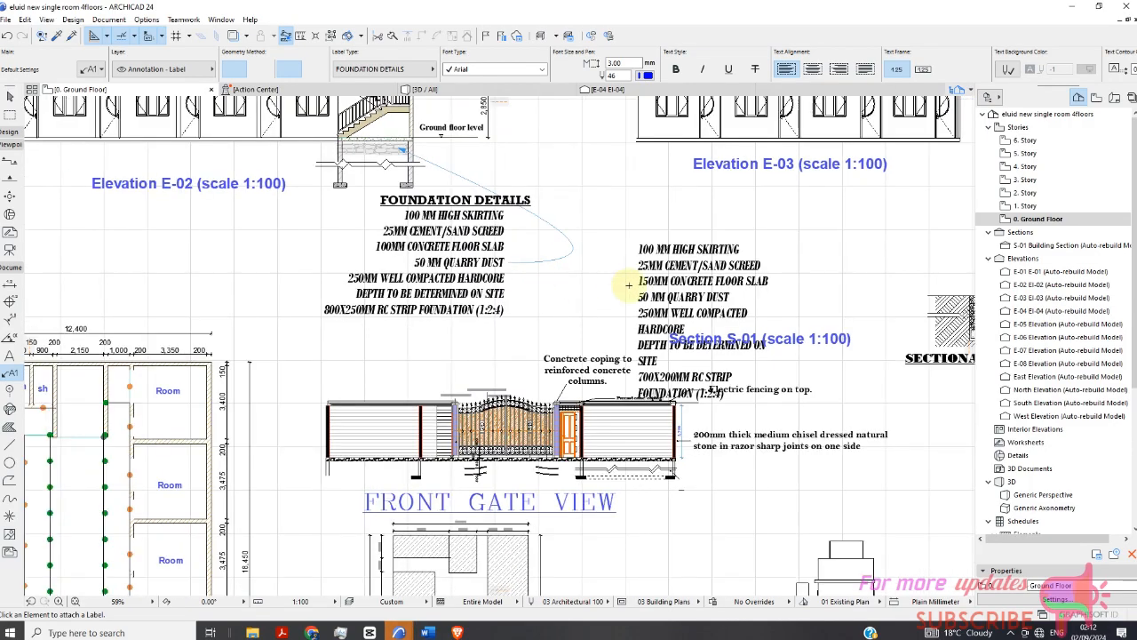
Load the ROOF DETAILS label from the Desktop as the new label type.
left_click(374, 69)
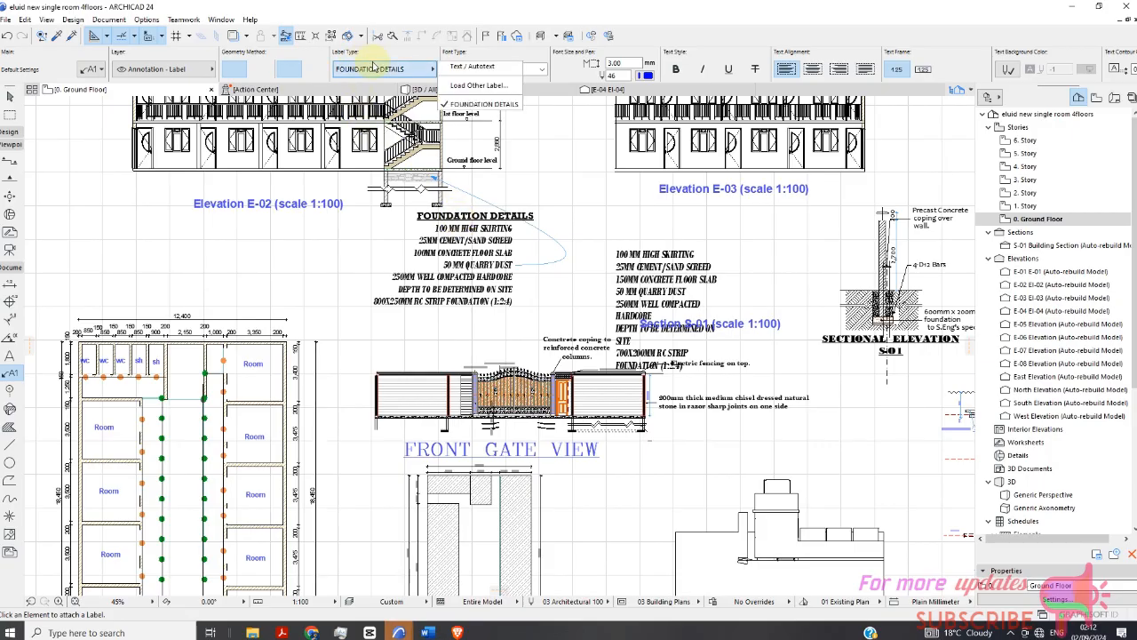
left_click(477, 85)
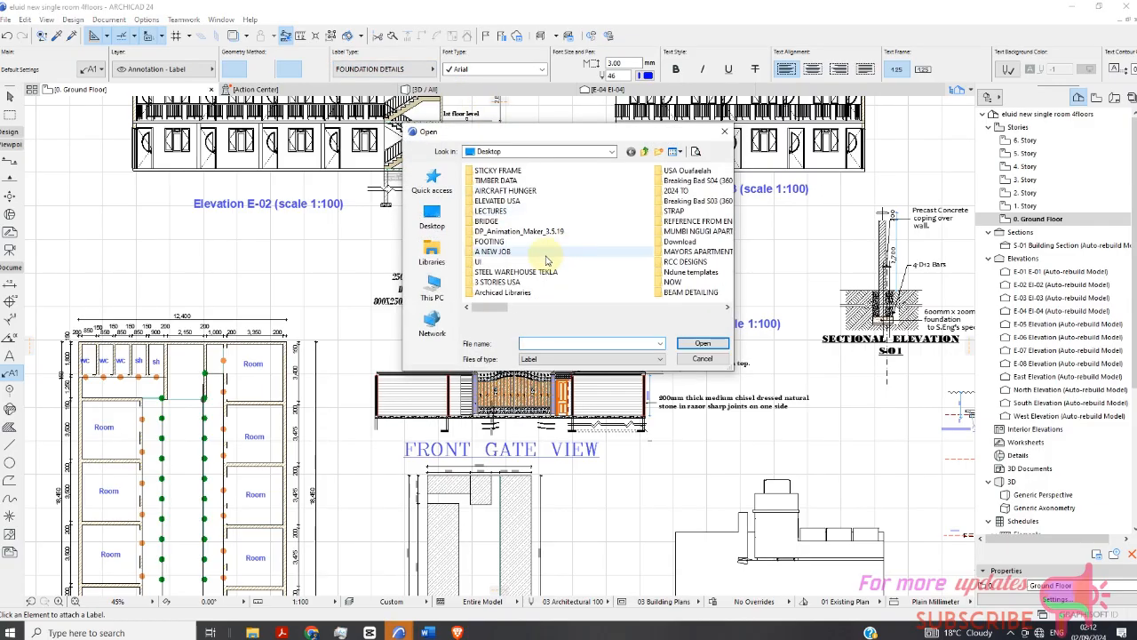
scroll(569, 258, "down", 6)
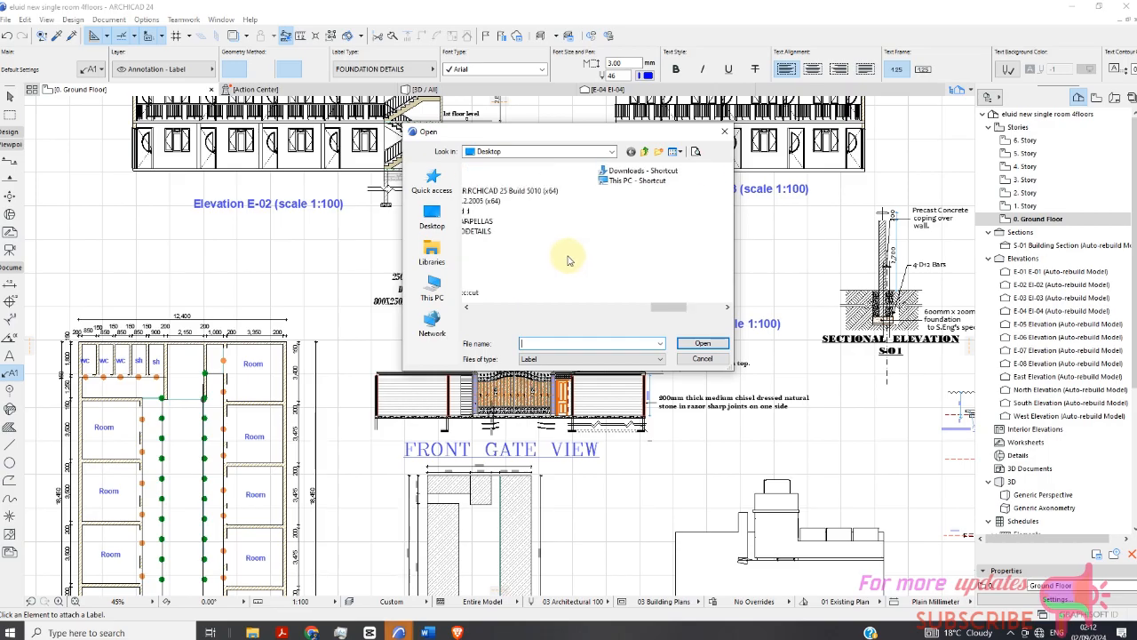
scroll(569, 260, "up", 3)
left_click(684, 242)
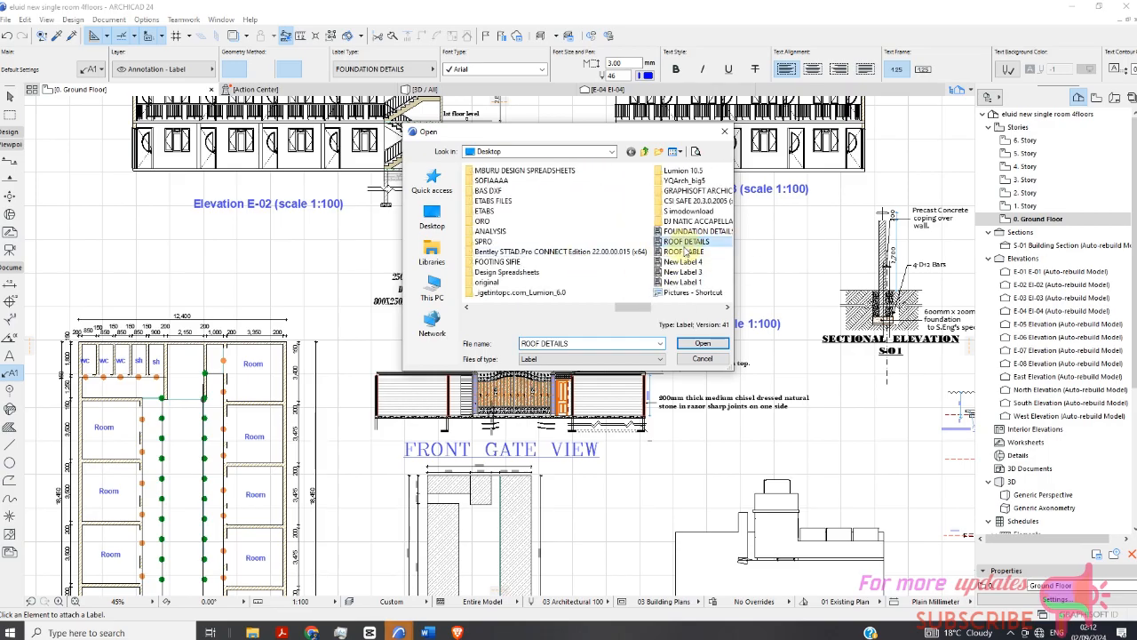
left_click(700, 346)
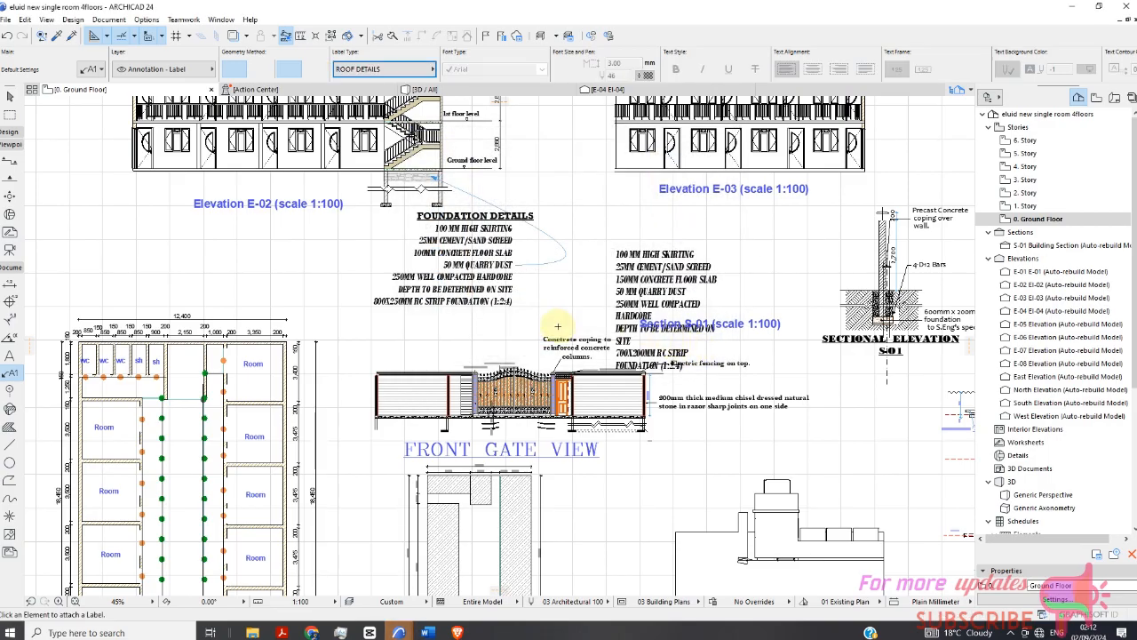
Place the ROOF DETAILS label to the left of the roof Notes above the E-02 elevation.
scroll(558, 326, "down", 3)
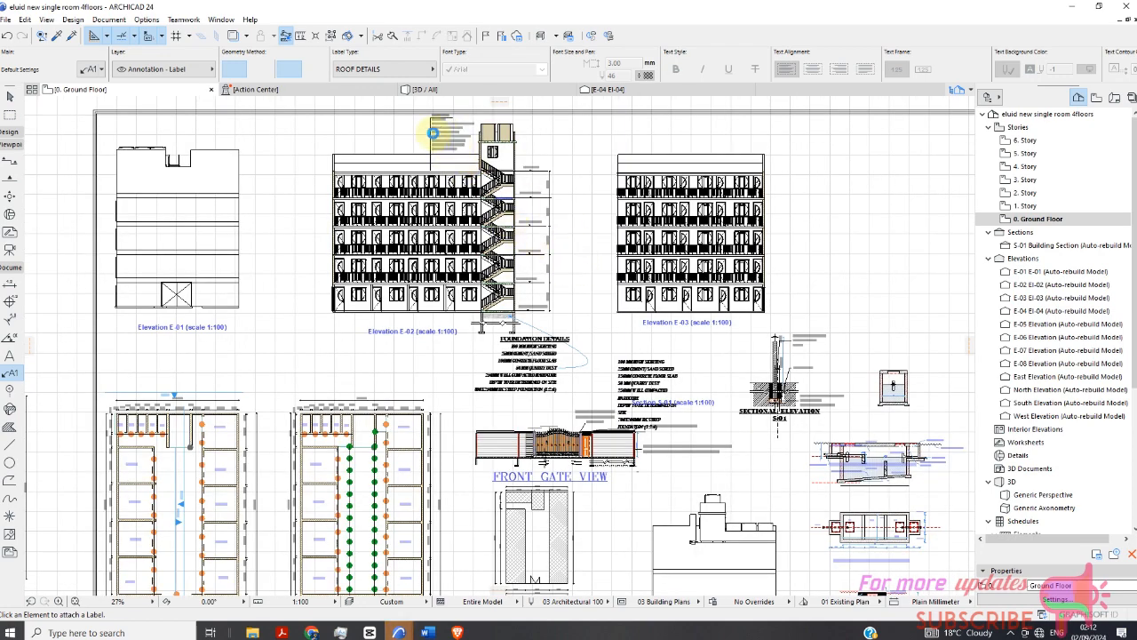
scroll(449, 130, "up", 6)
scroll(556, 235, "down", 1)
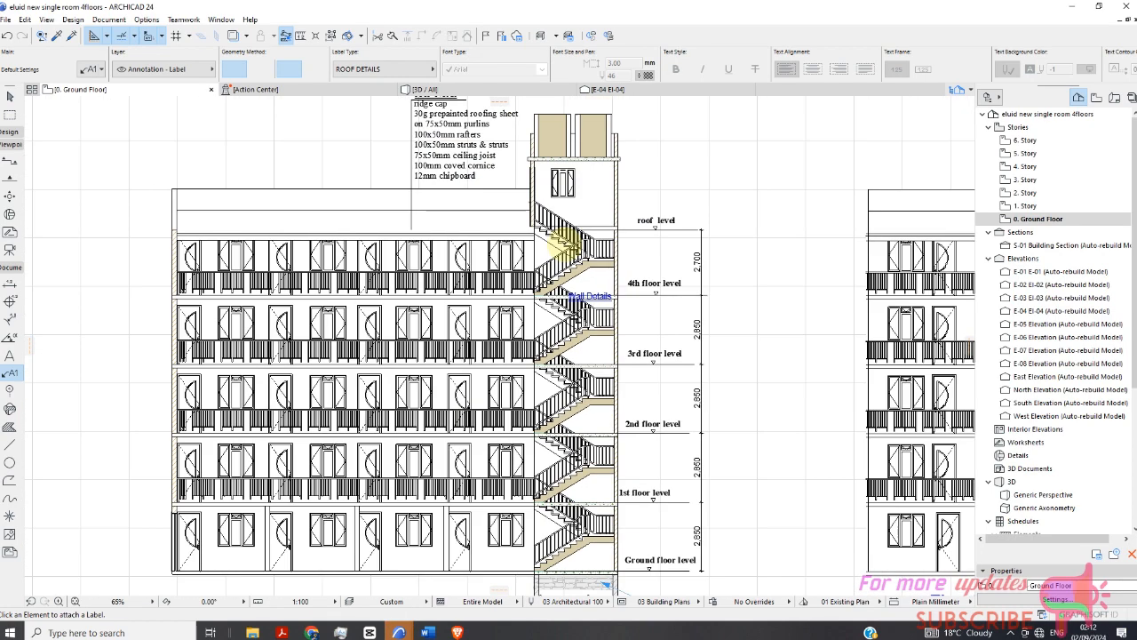
scroll(561, 299, "down", 1)
scroll(307, 140, "up", 4)
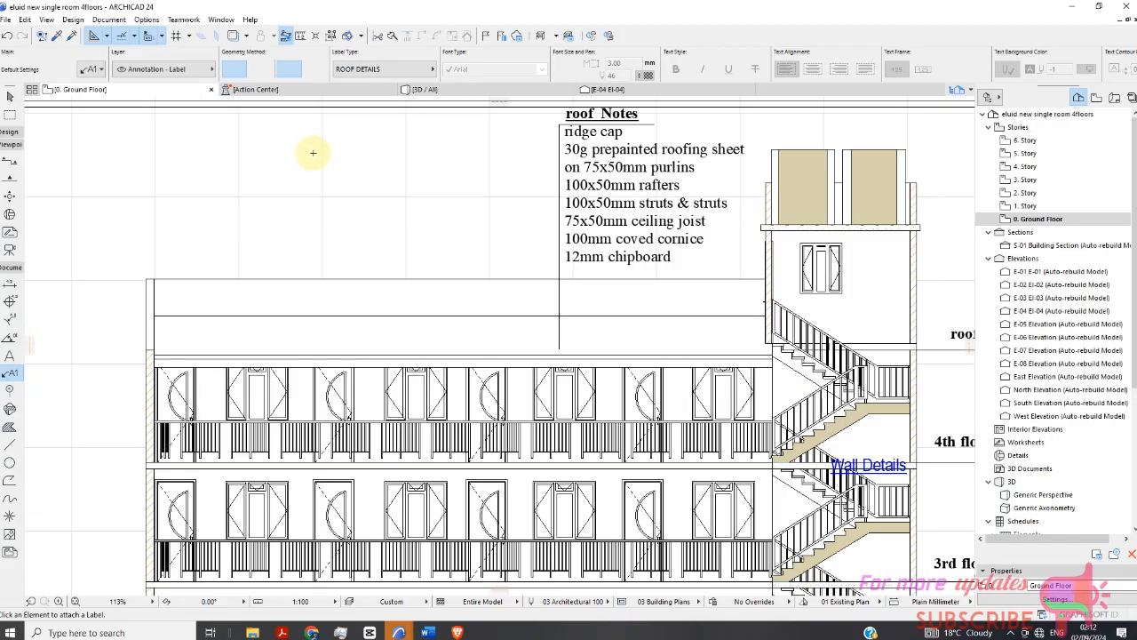
left_click(262, 142)
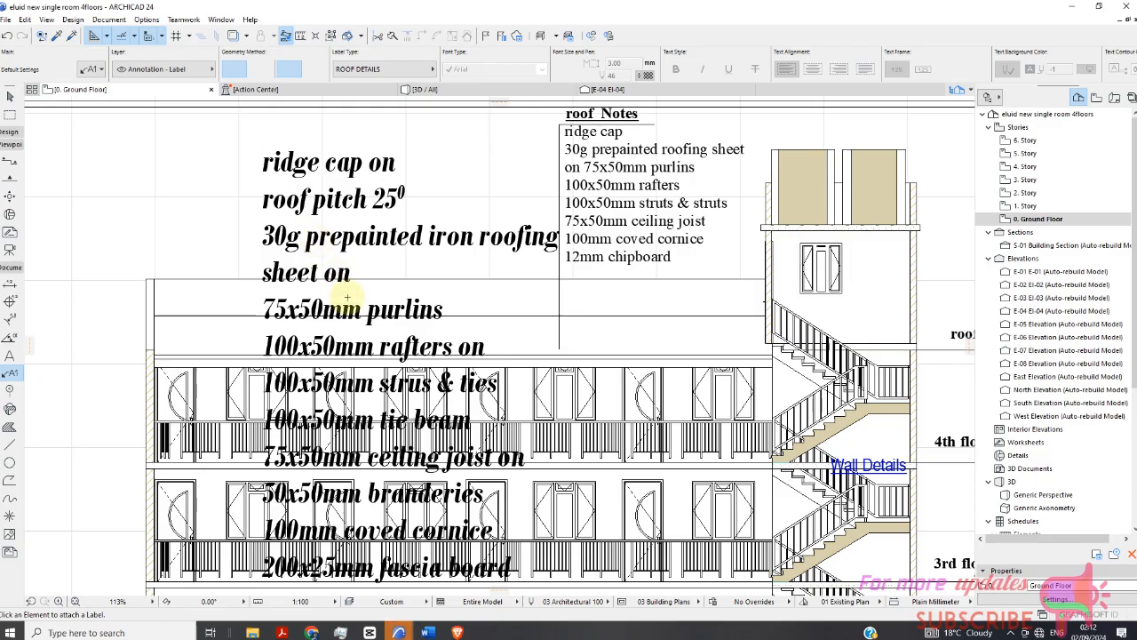
scroll(387, 235, "down", 1)
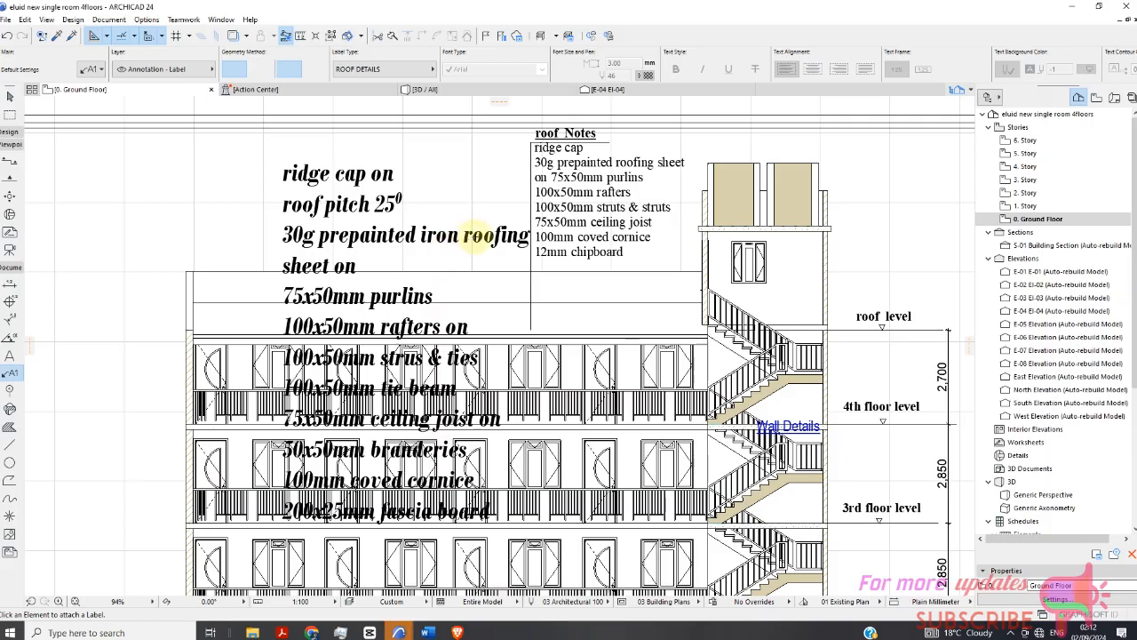
scroll(488, 231, "down", 5)
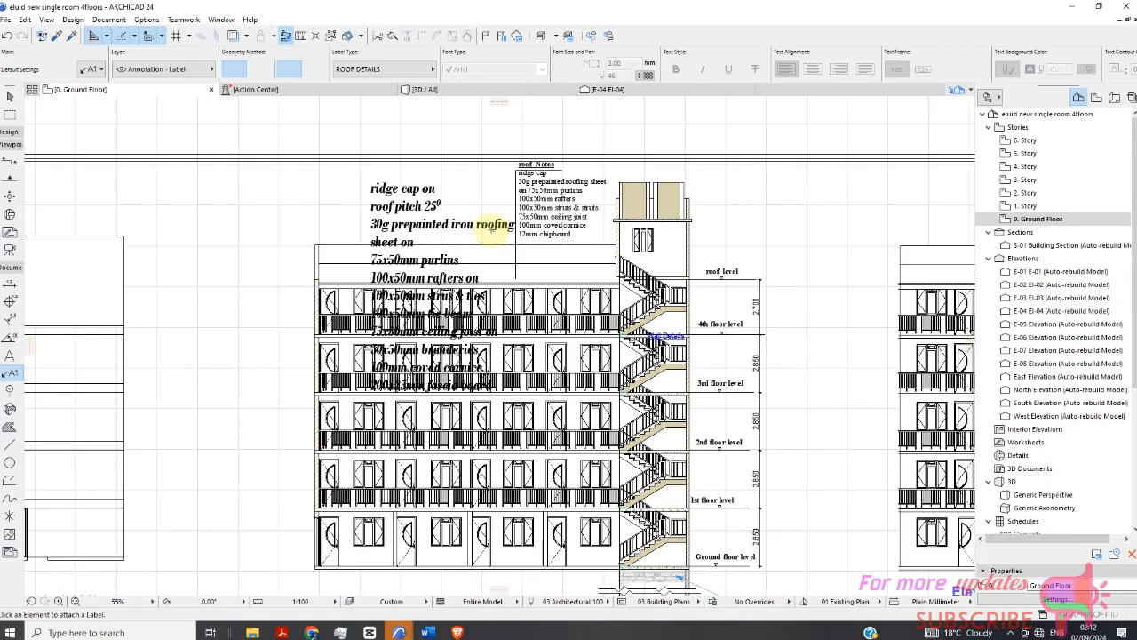
scroll(487, 230, "down", 3)
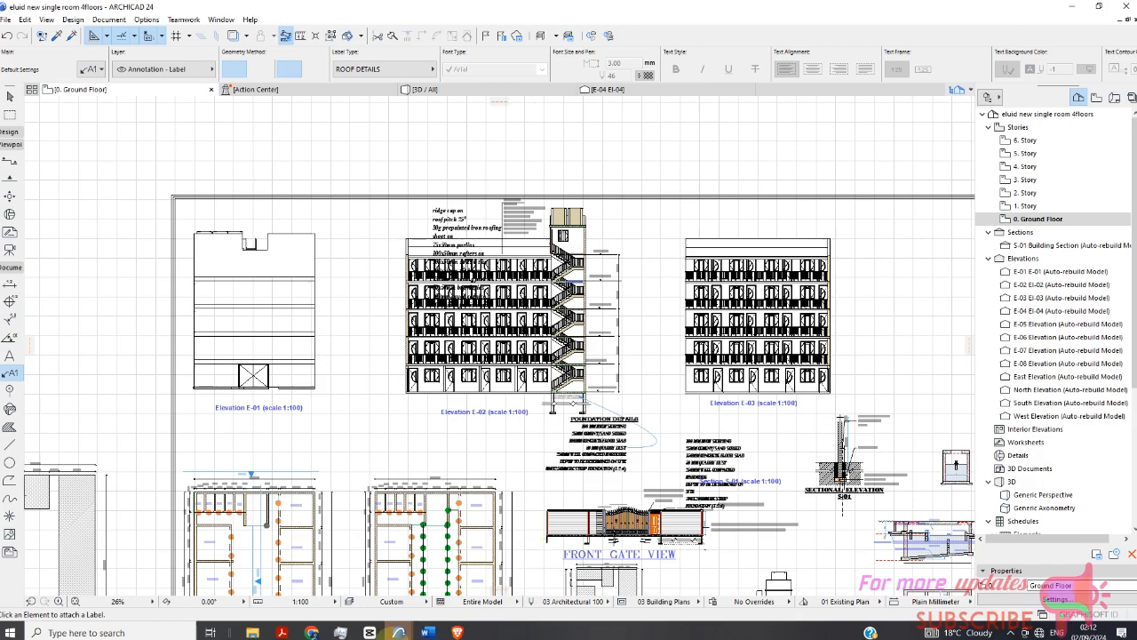
left_click(1010, 633)
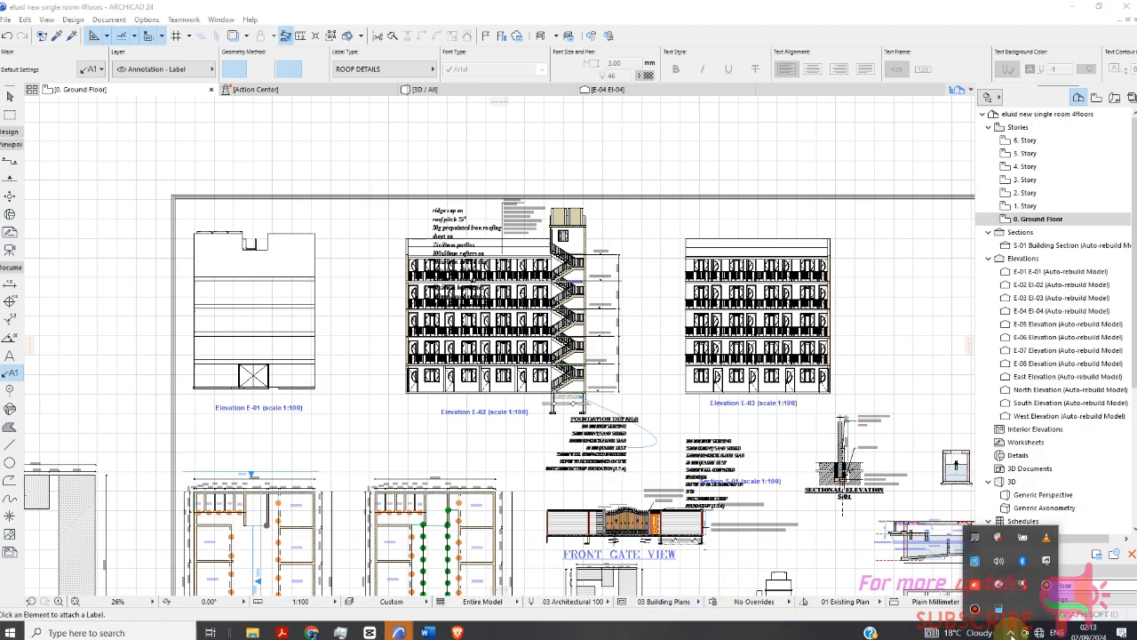
left_click(1044, 587)
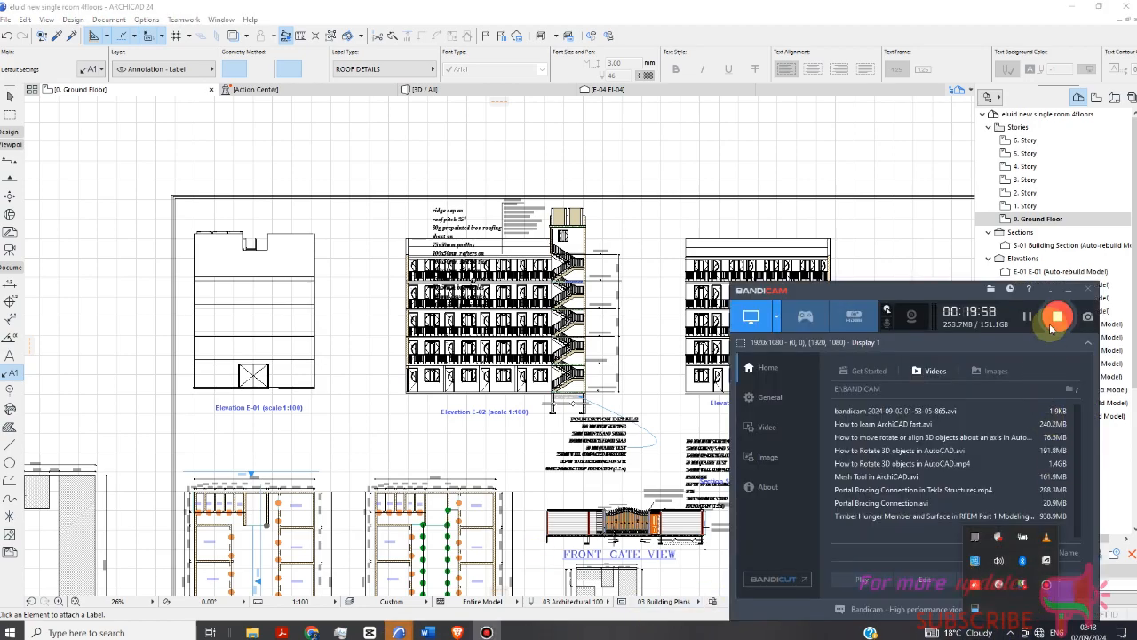